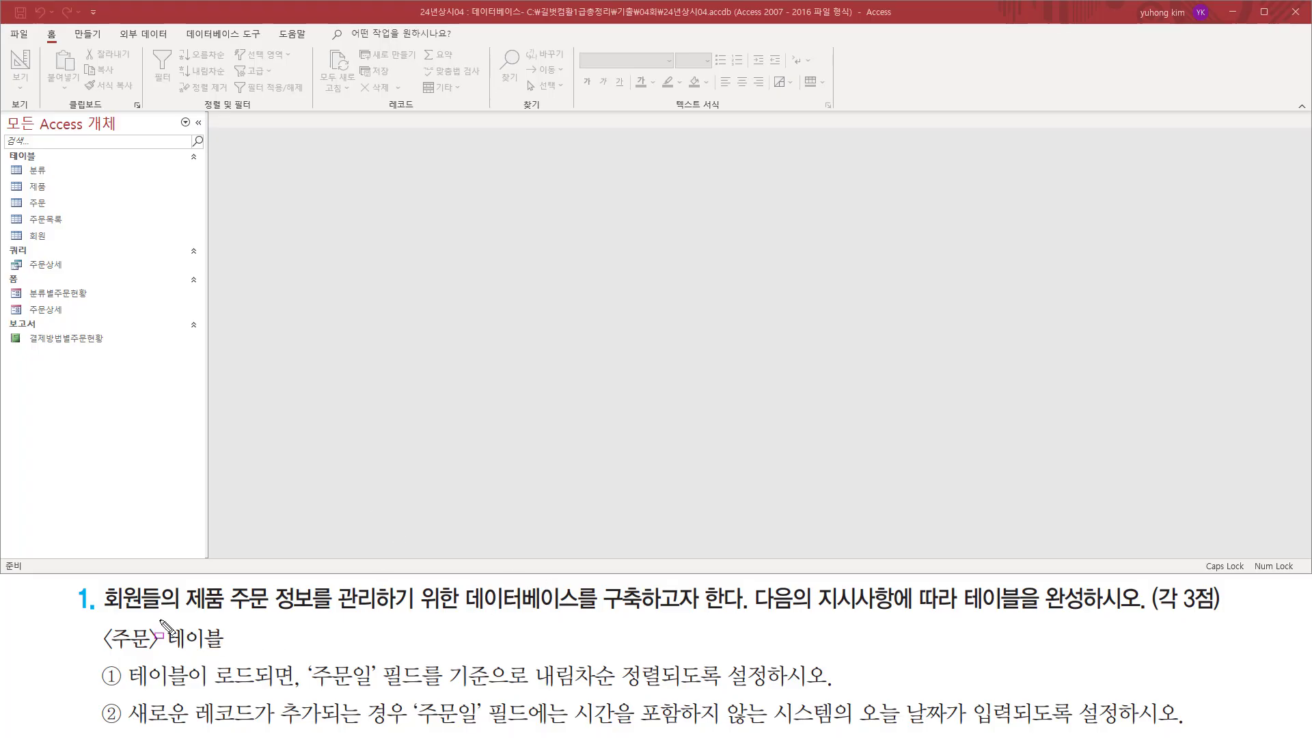
drag(100, 616, 667, 618)
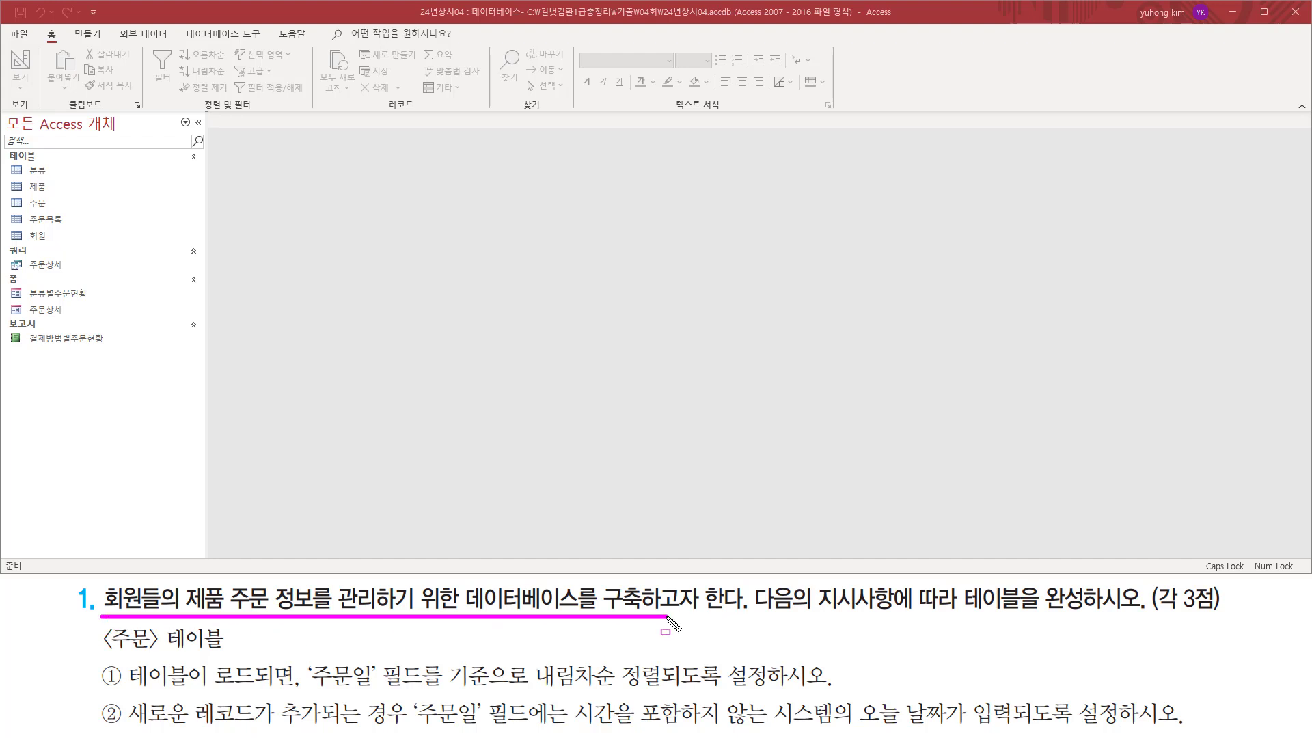
drag(812, 613, 1089, 614)
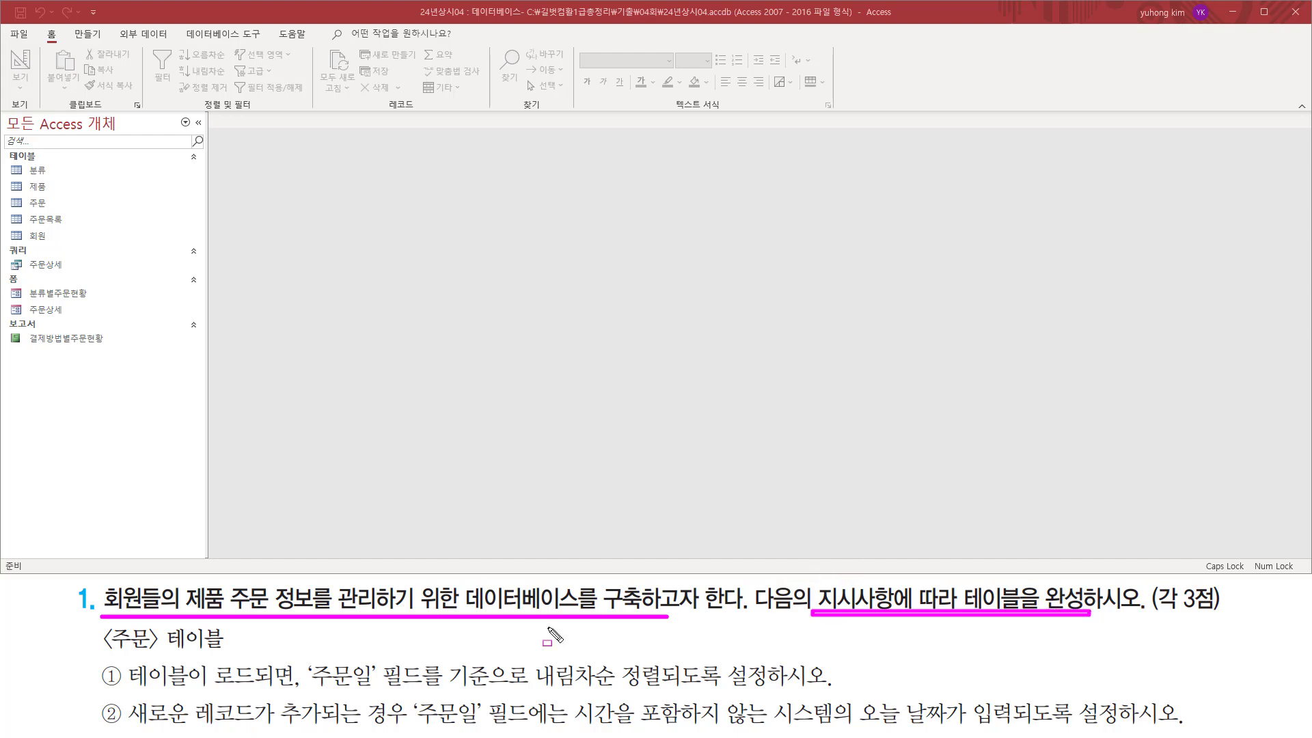
key(Escape)
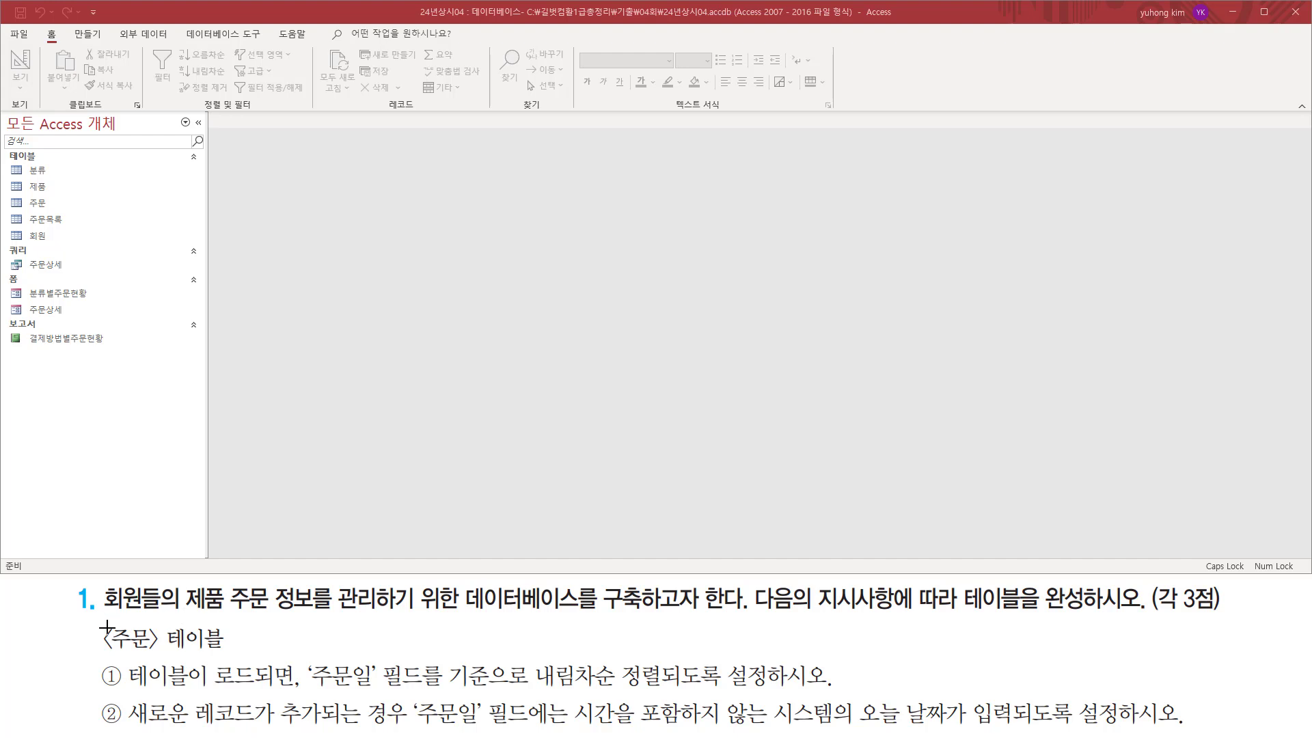
mouse_move(96, 625)
mouse_down()
mouse_move(116, 652)
mouse_move(232, 658)
mouse_up()
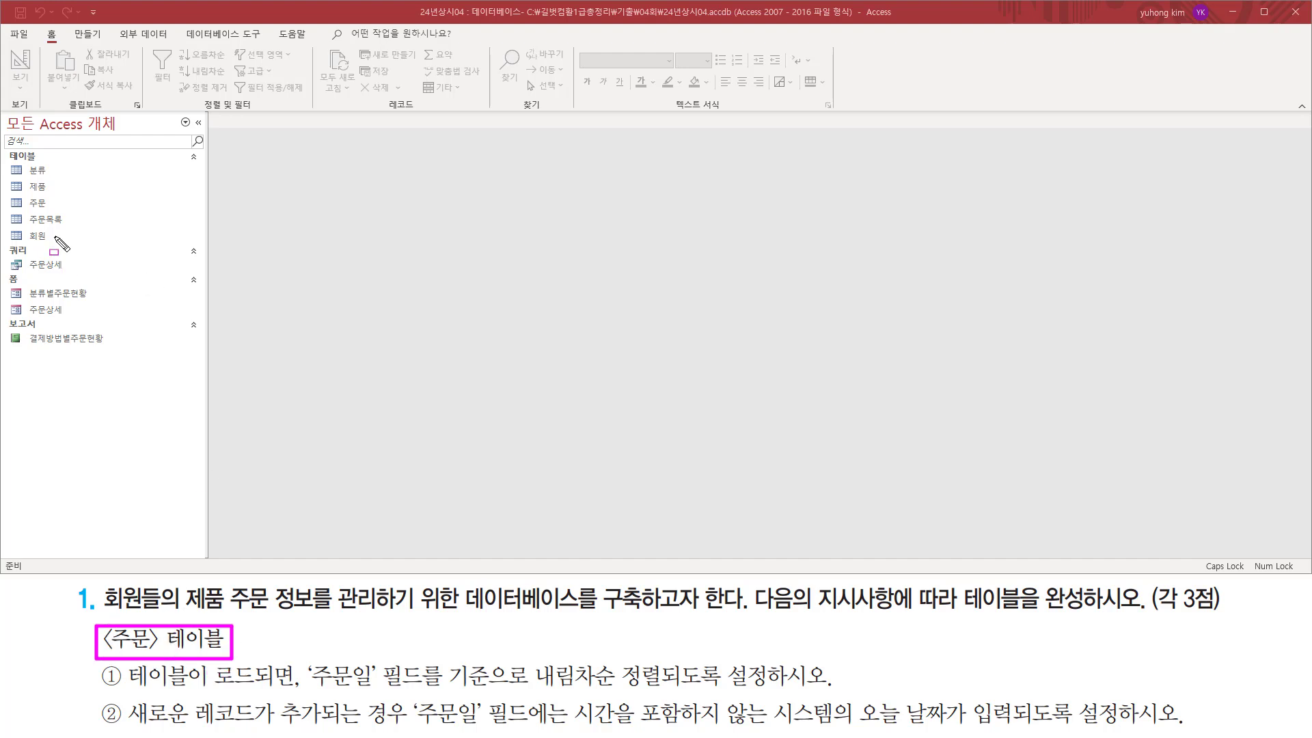
mouse_move(8, 194)
mouse_down()
mouse_move(21, 211)
mouse_move(55, 213)
mouse_up()
key(Escape)
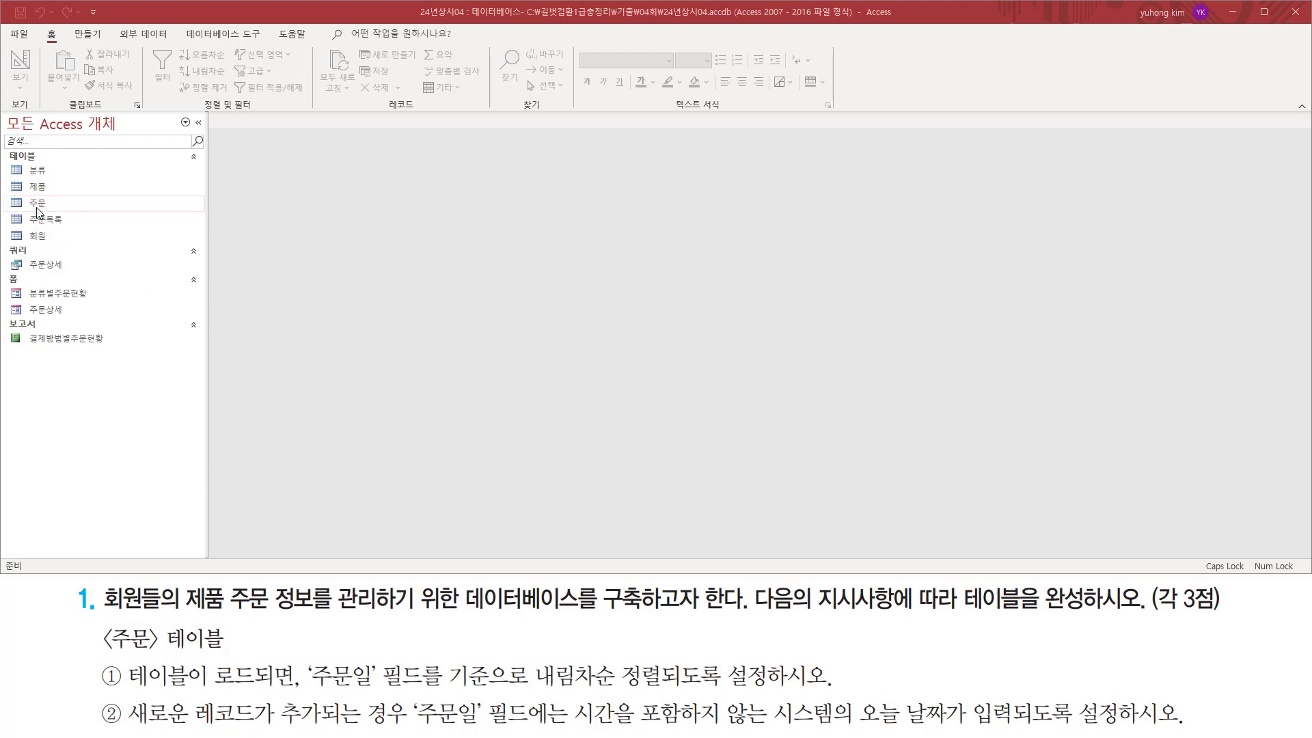
Open the 주문 table in Datasheet view and auto-fit the 주문일 column so its dates display in full.
double_click(36, 205)
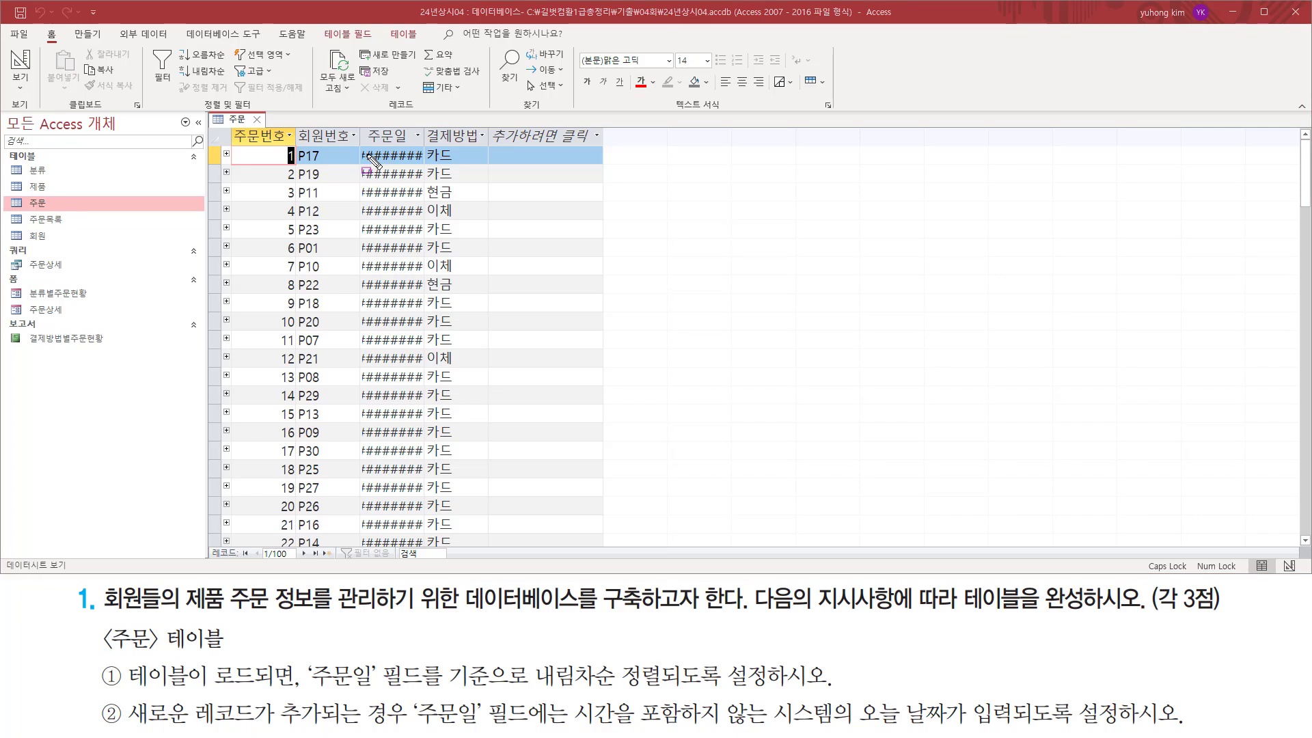
mouse_move(359, 144)
mouse_down()
mouse_move(422, 390)
mouse_move(422, 534)
mouse_up()
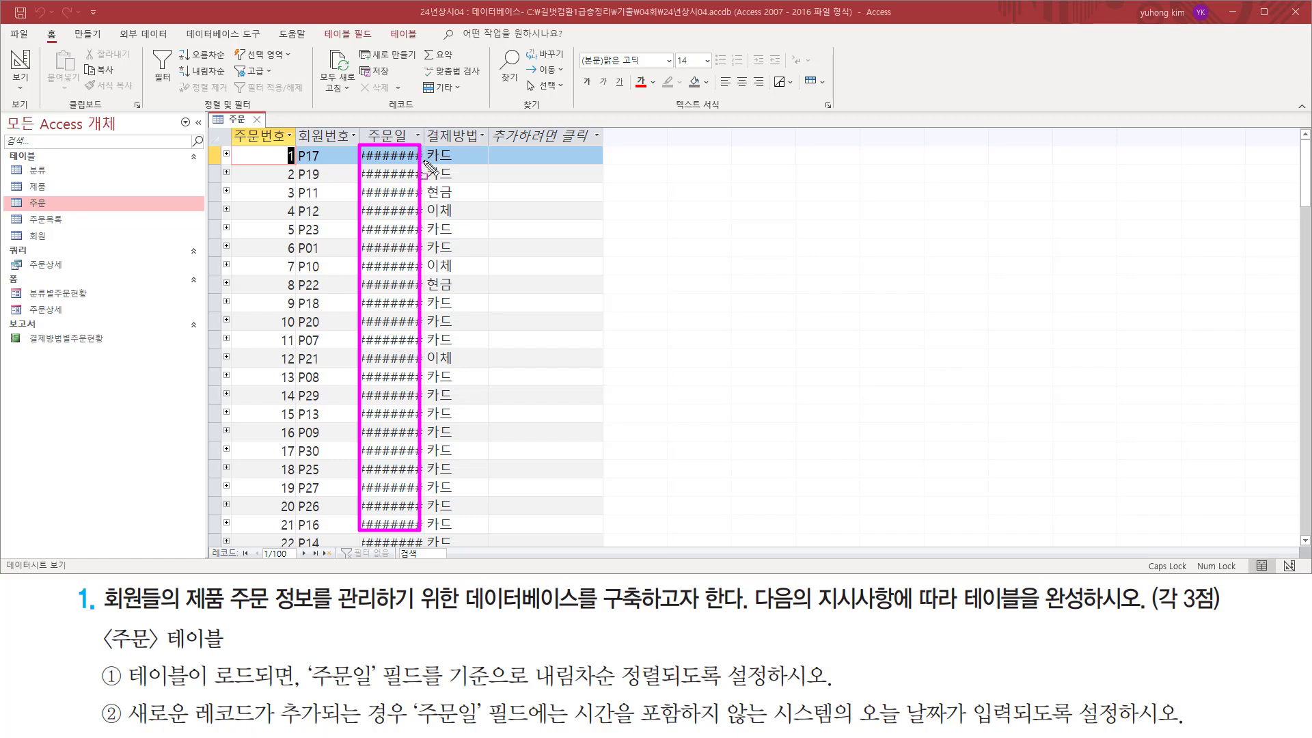
key(ctrl+z)
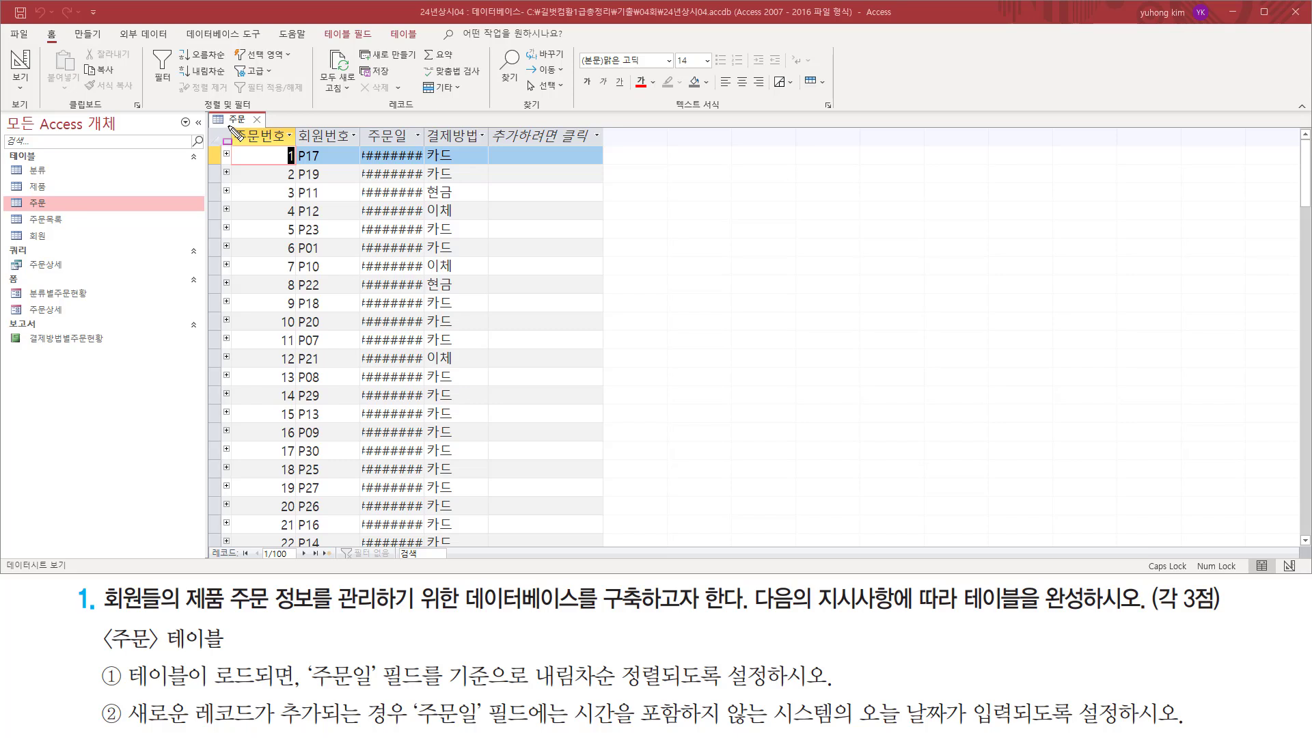
mouse_move(230, 127)
mouse_down()
mouse_move(462, 407)
mouse_move(487, 491)
mouse_up()
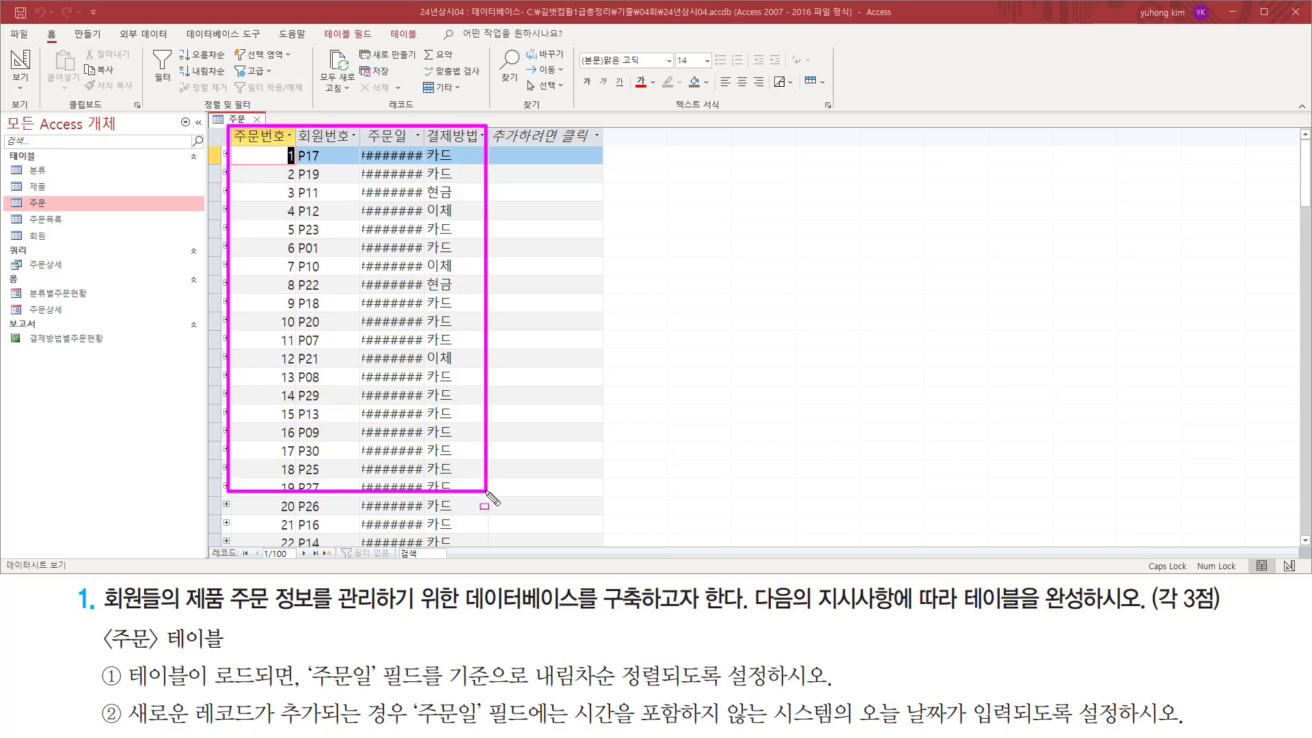
key(Escape)
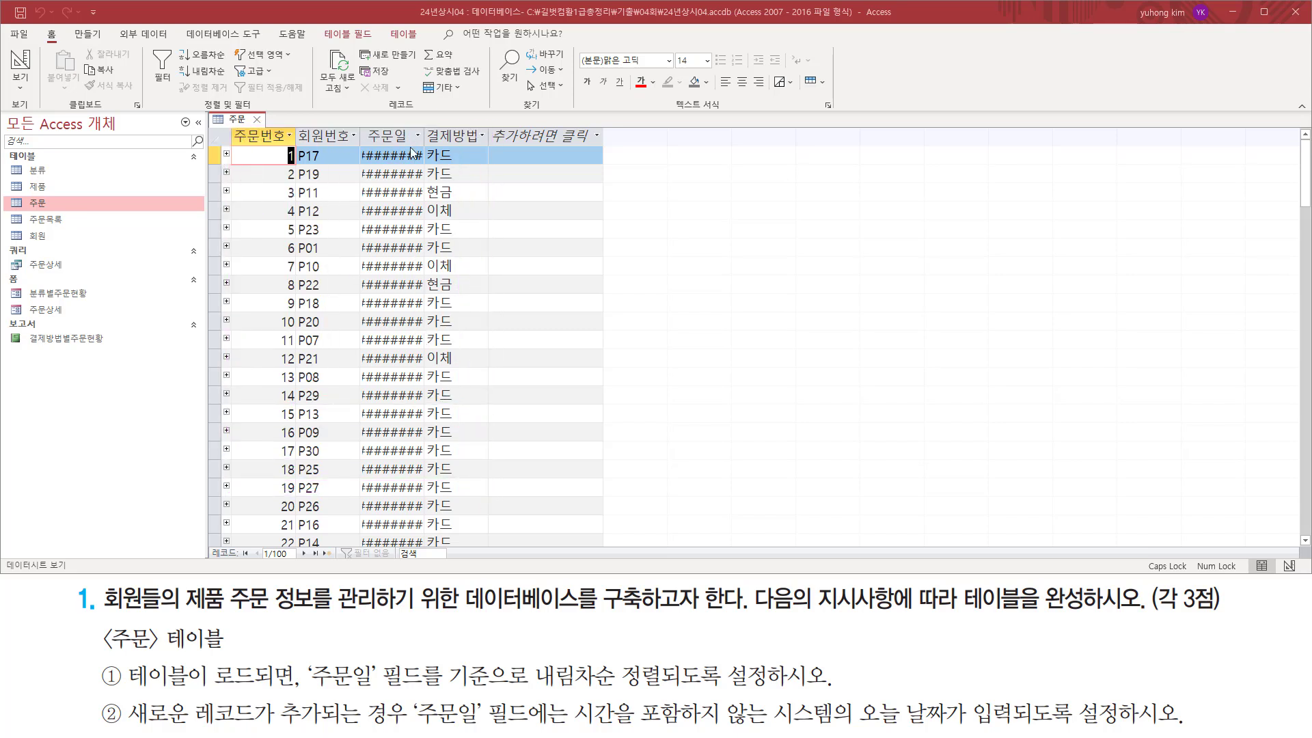
click(412, 119)
key(ctrl+alt+d)
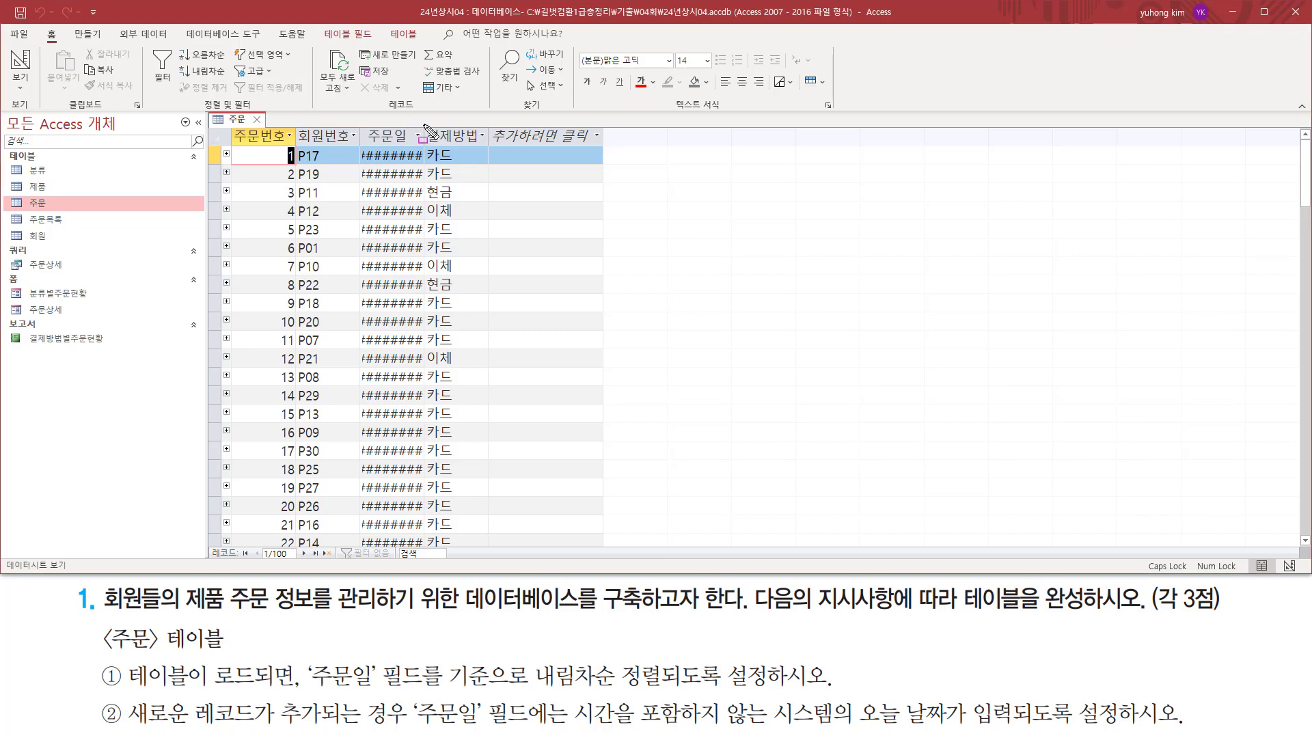
drag(423, 124, 425, 145)
key(Escape)
double_click(423, 135)
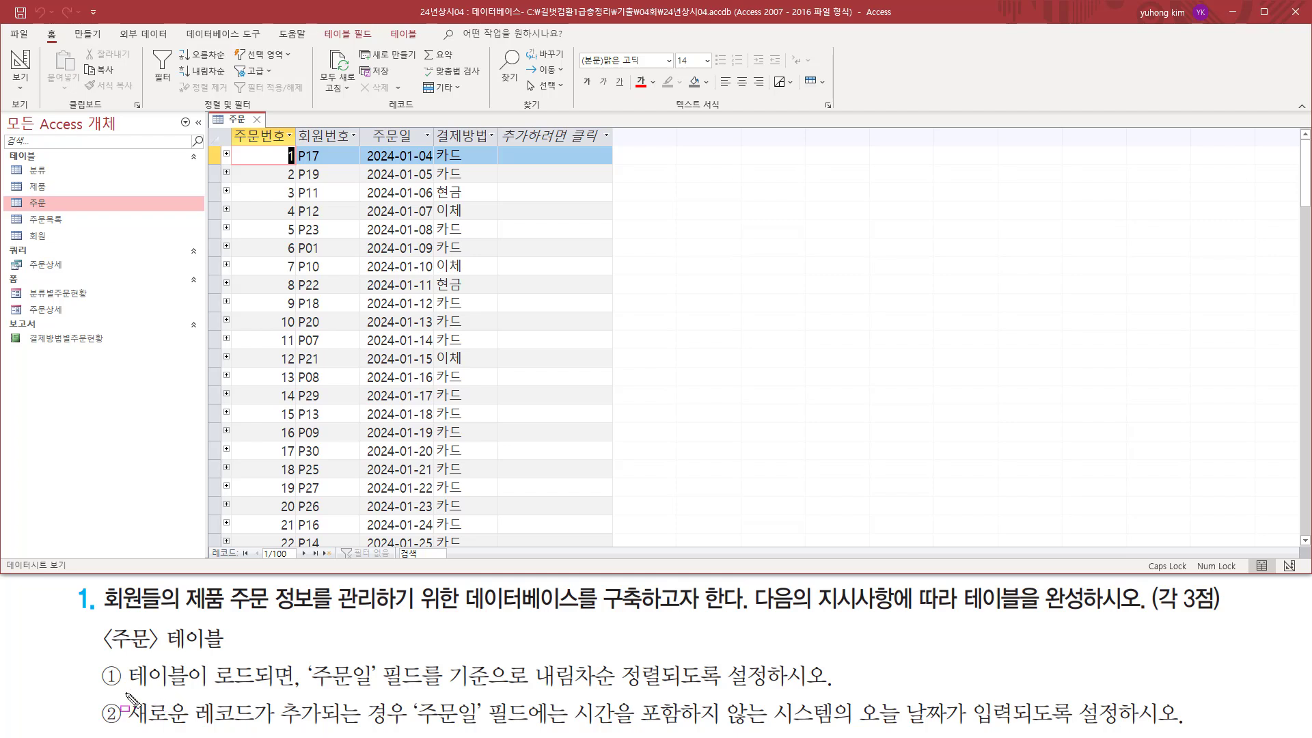
mouse_move(125, 691)
mouse_down()
mouse_move(321, 686)
mouse_move(400, 707)
mouse_move(658, 687)
mouse_up()
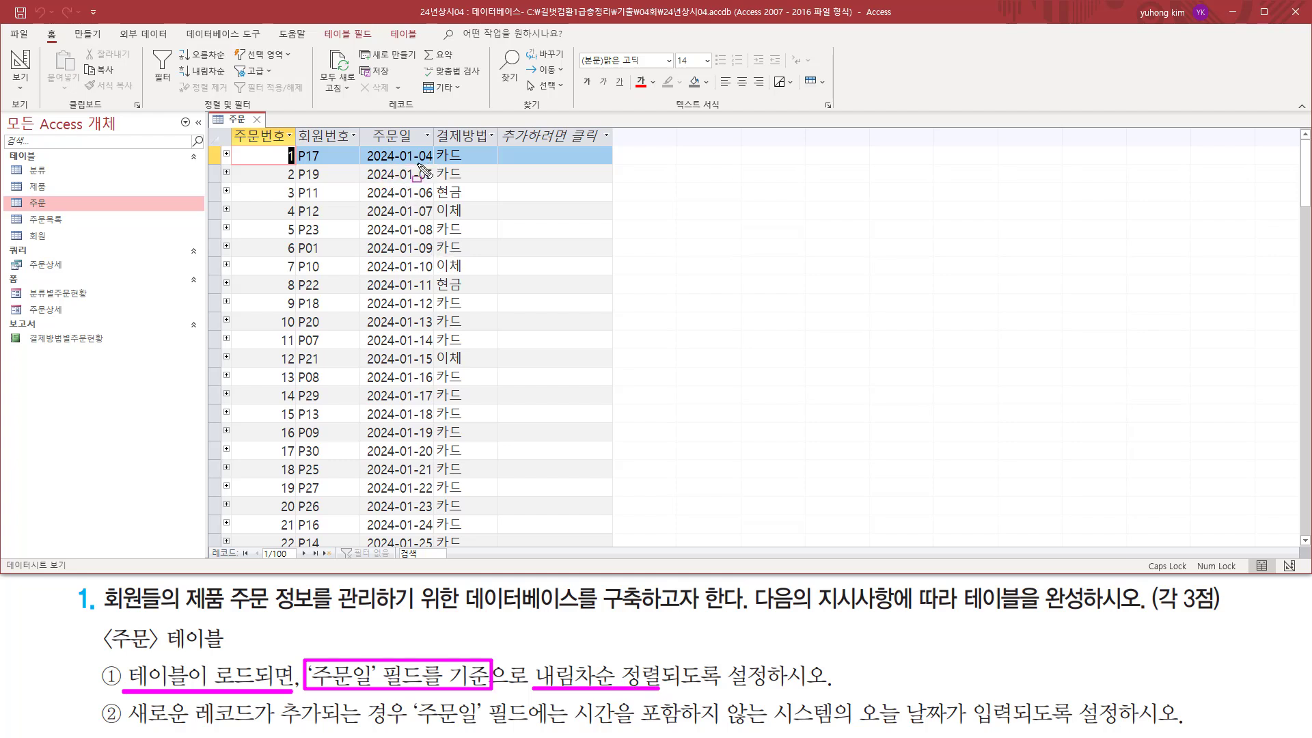
mouse_move(397, 164)
mouse_down()
mouse_move(433, 164)
mouse_move(455, 256)
mouse_up()
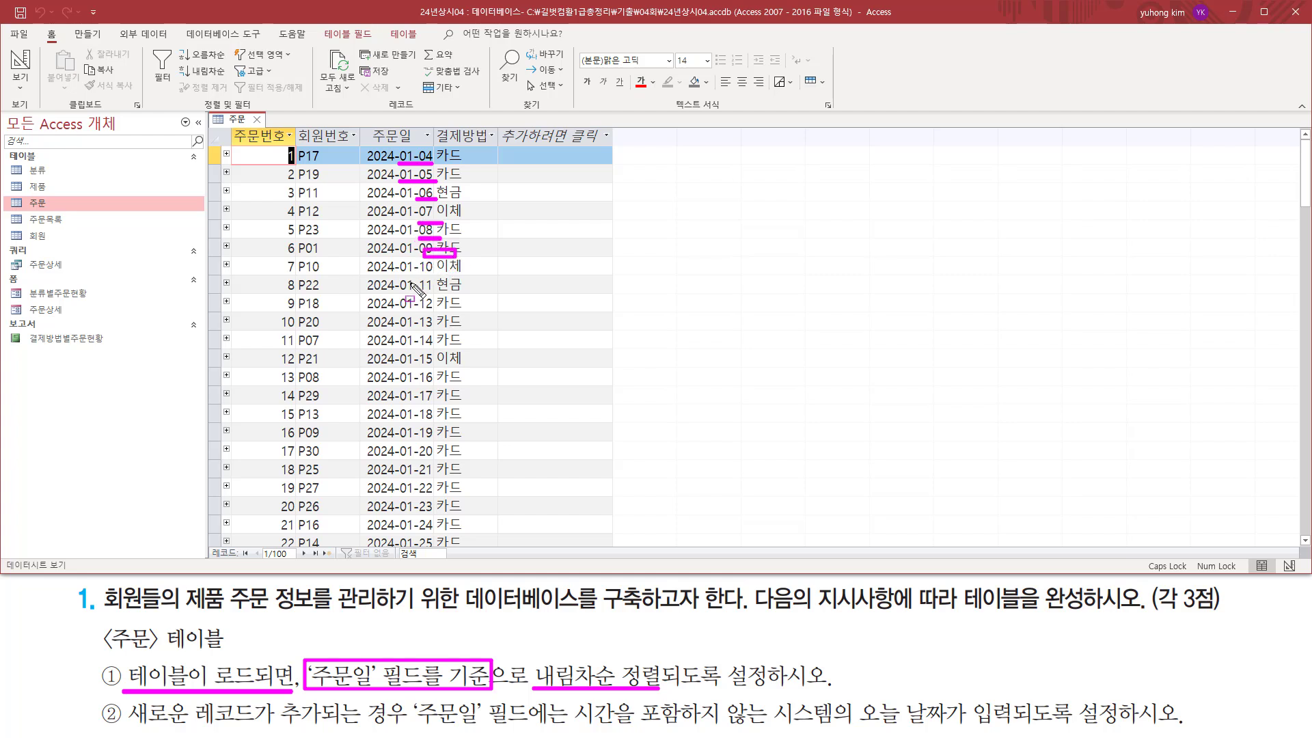
mouse_move(423, 150)
mouse_down()
mouse_move(416, 540)
mouse_move(442, 552)
mouse_up()
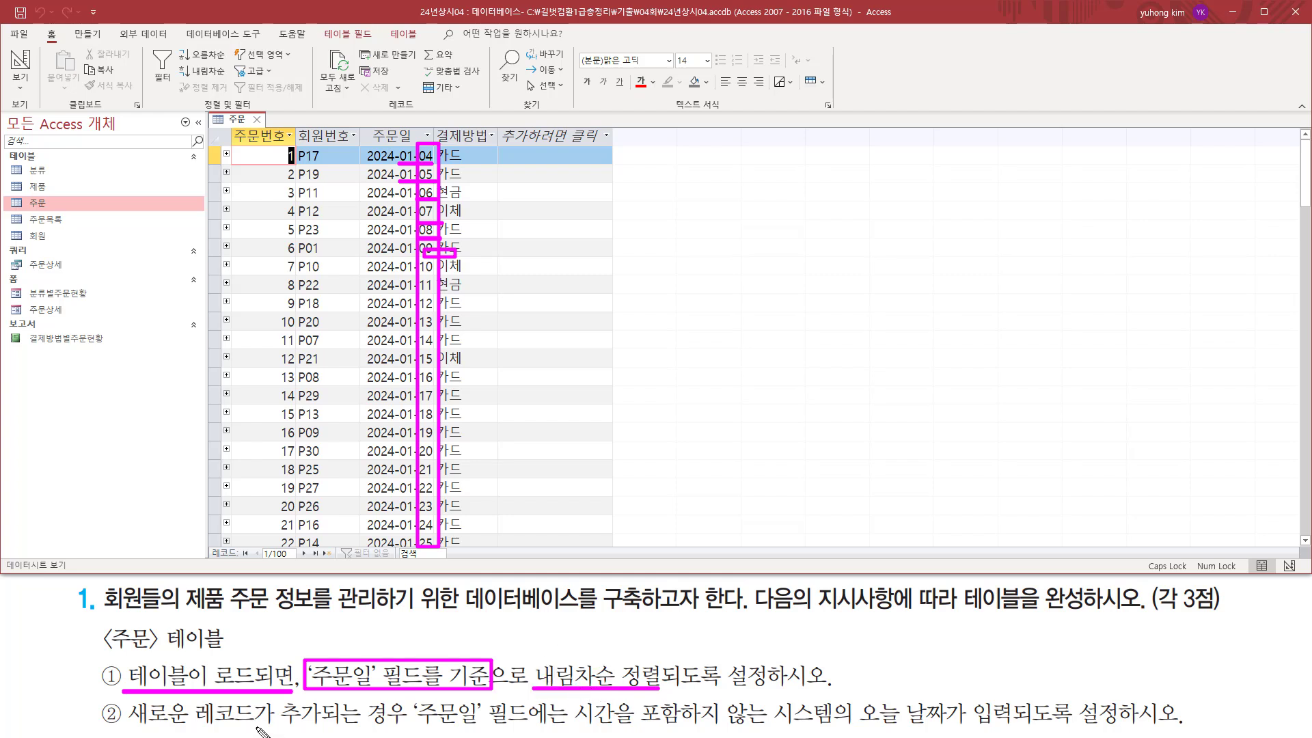
key(e)
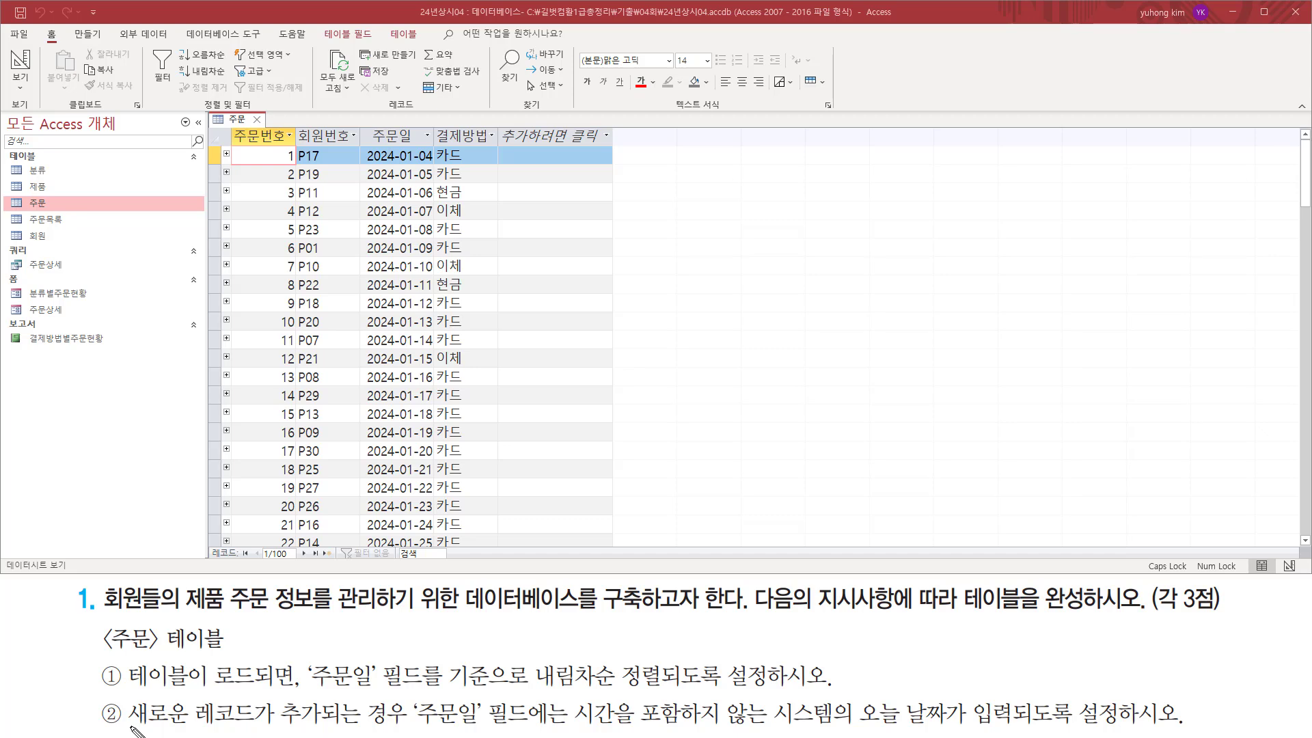
mouse_move(127, 724)
mouse_down()
mouse_move(374, 726)
mouse_move(482, 696)
mouse_move(485, 730)
mouse_up()
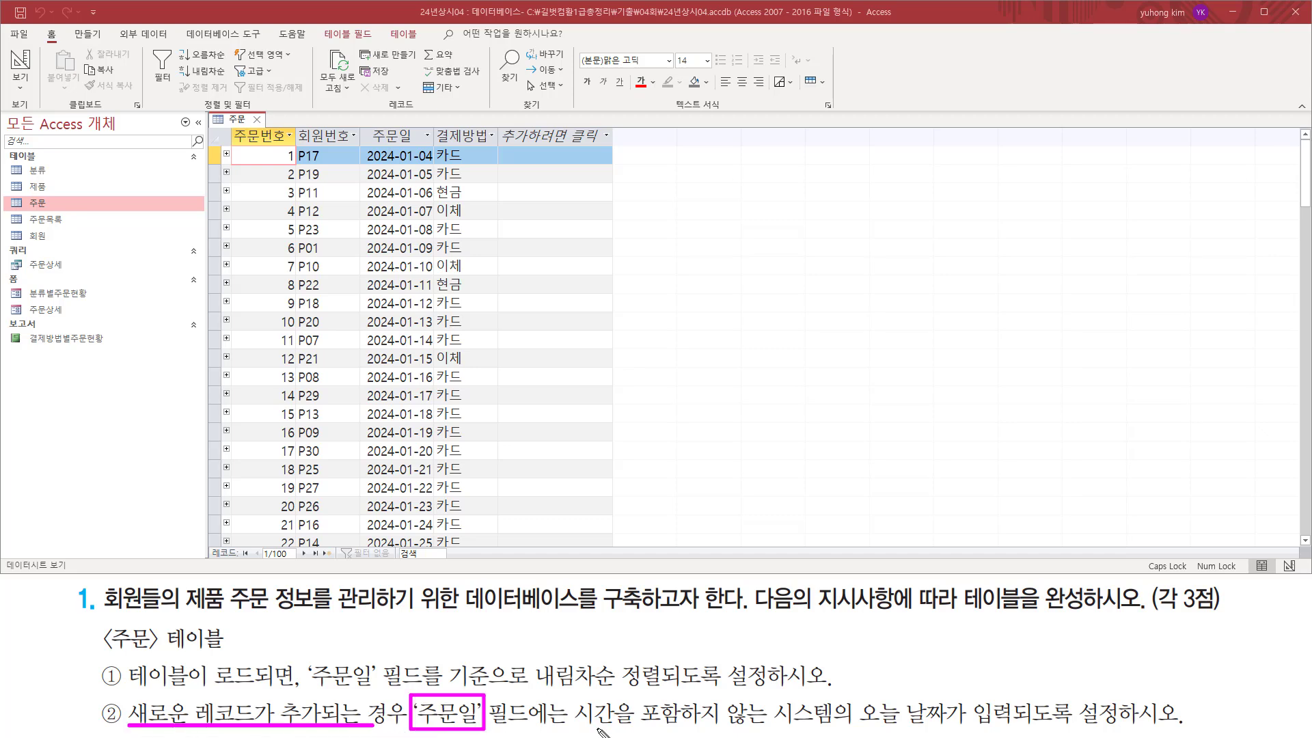
drag(569, 726, 966, 726)
Check the 주문일 field in the new-record row at the end of the 주문 table.
scroll(487, 317, down, 20)
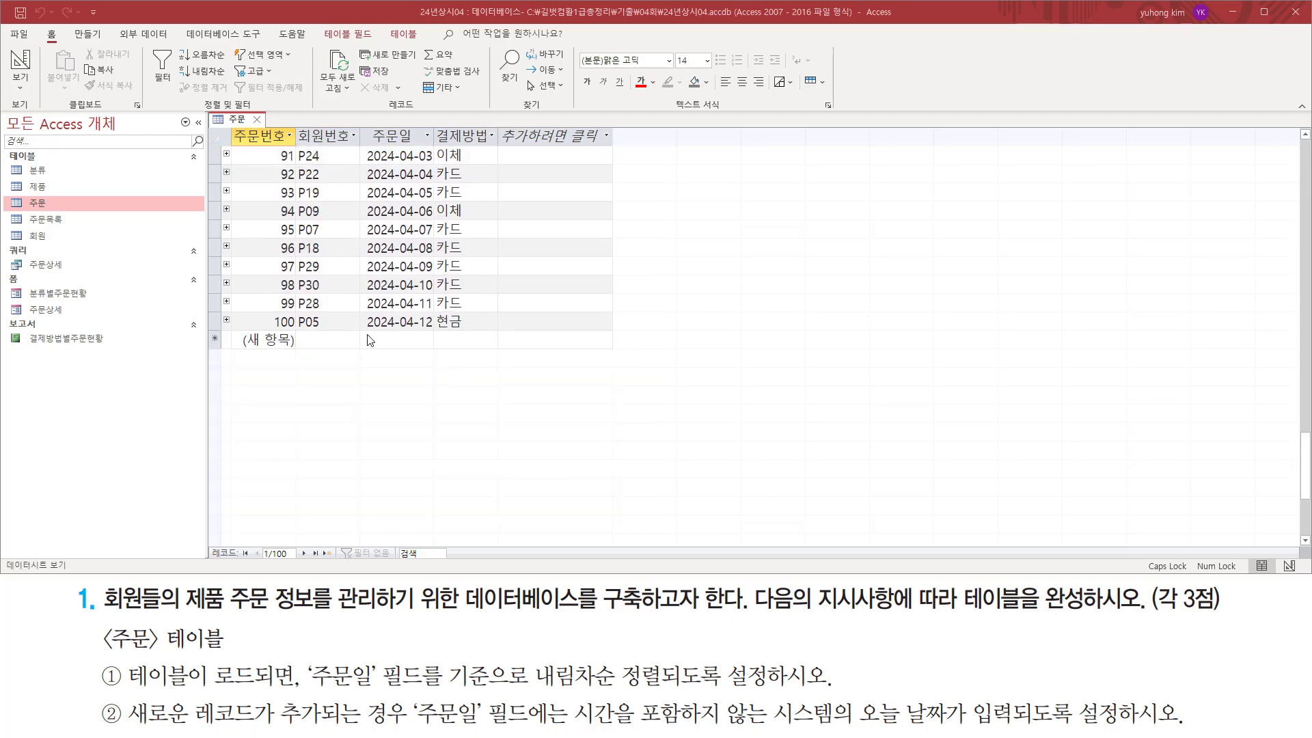
click(384, 340)
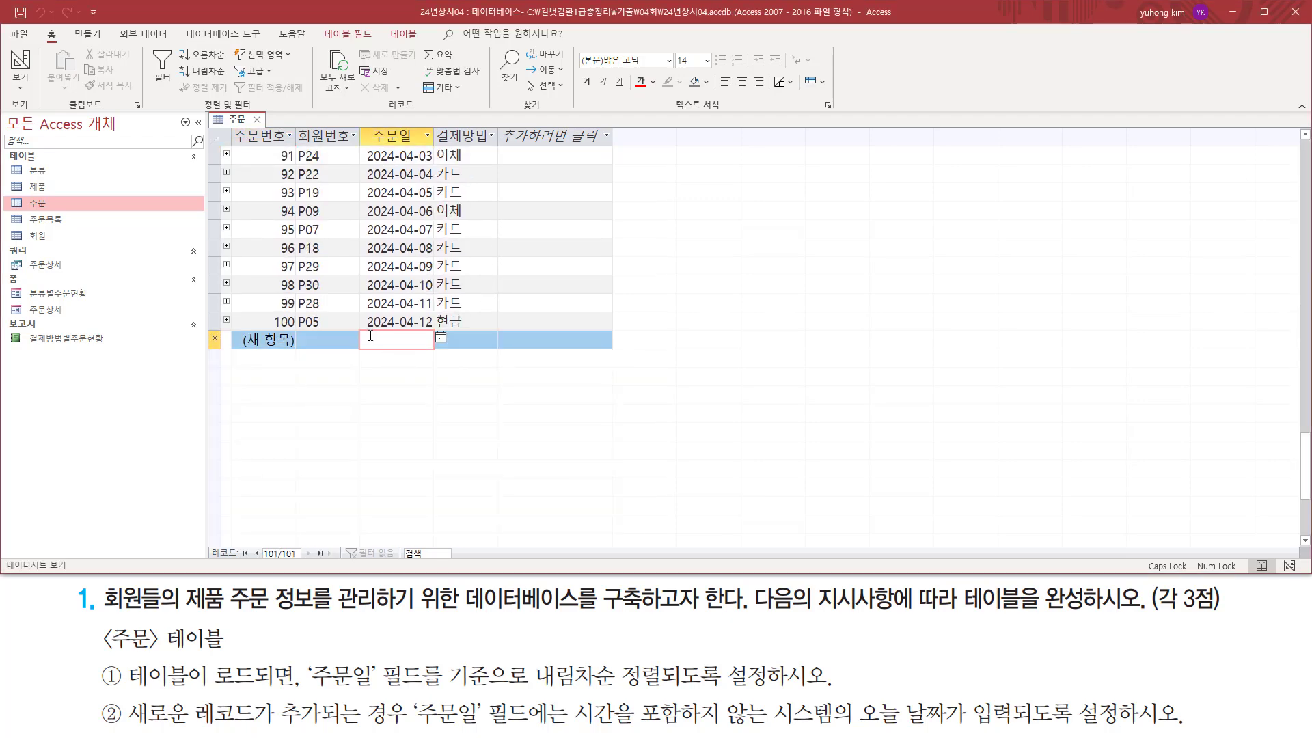
drag(361, 331, 432, 349)
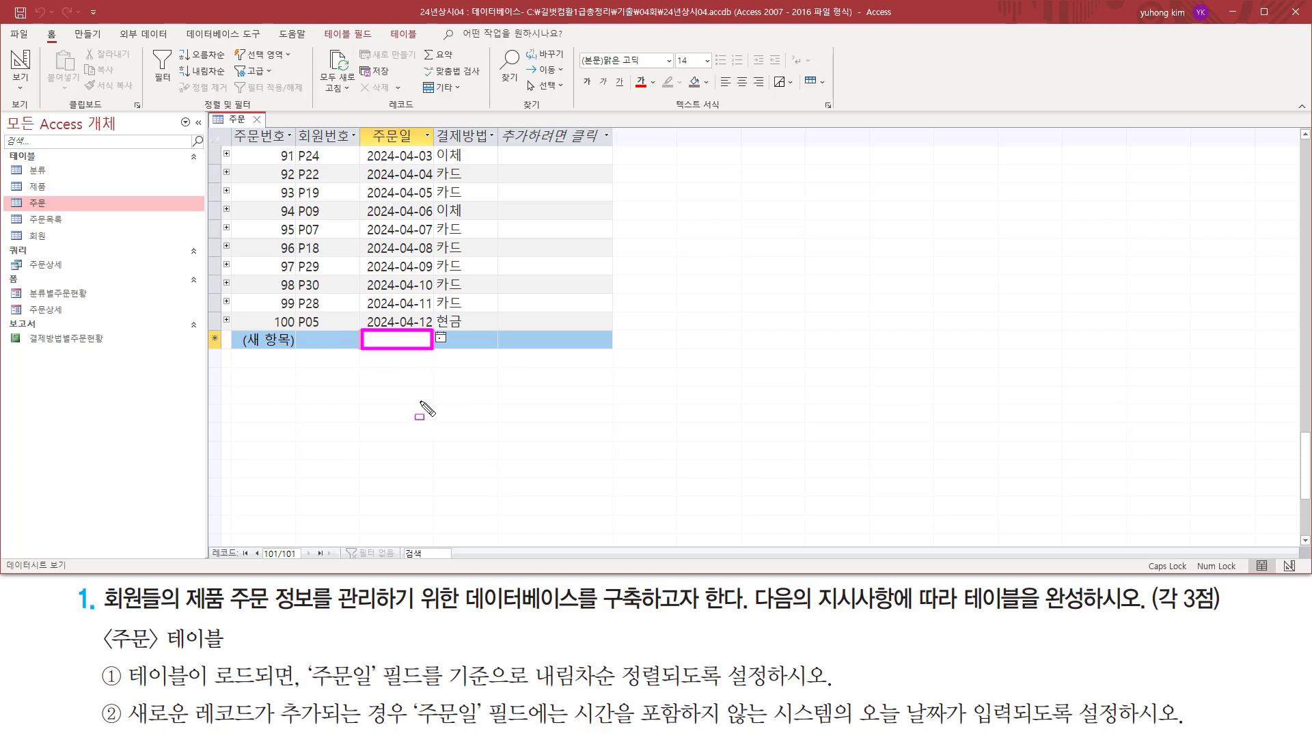
key(Escape)
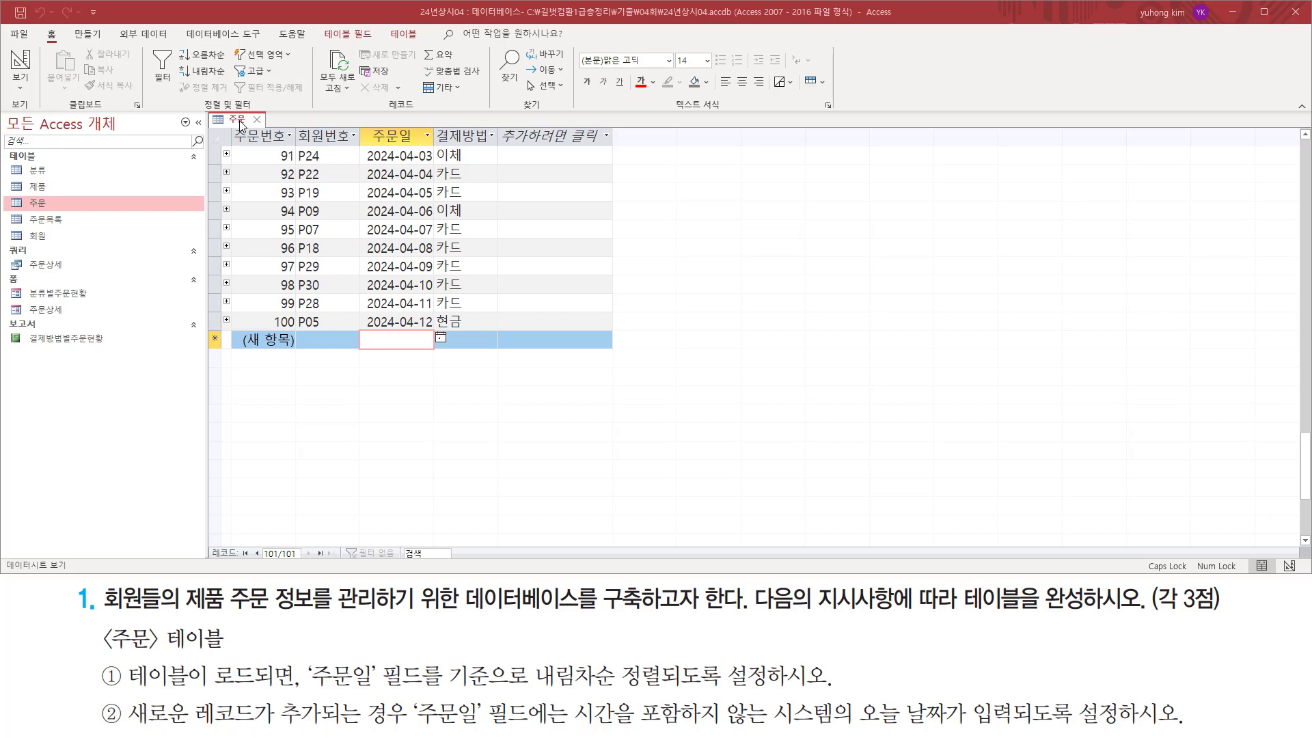
Switch the 주문 table to Design view and display its property sheet.
right_click(240, 124)
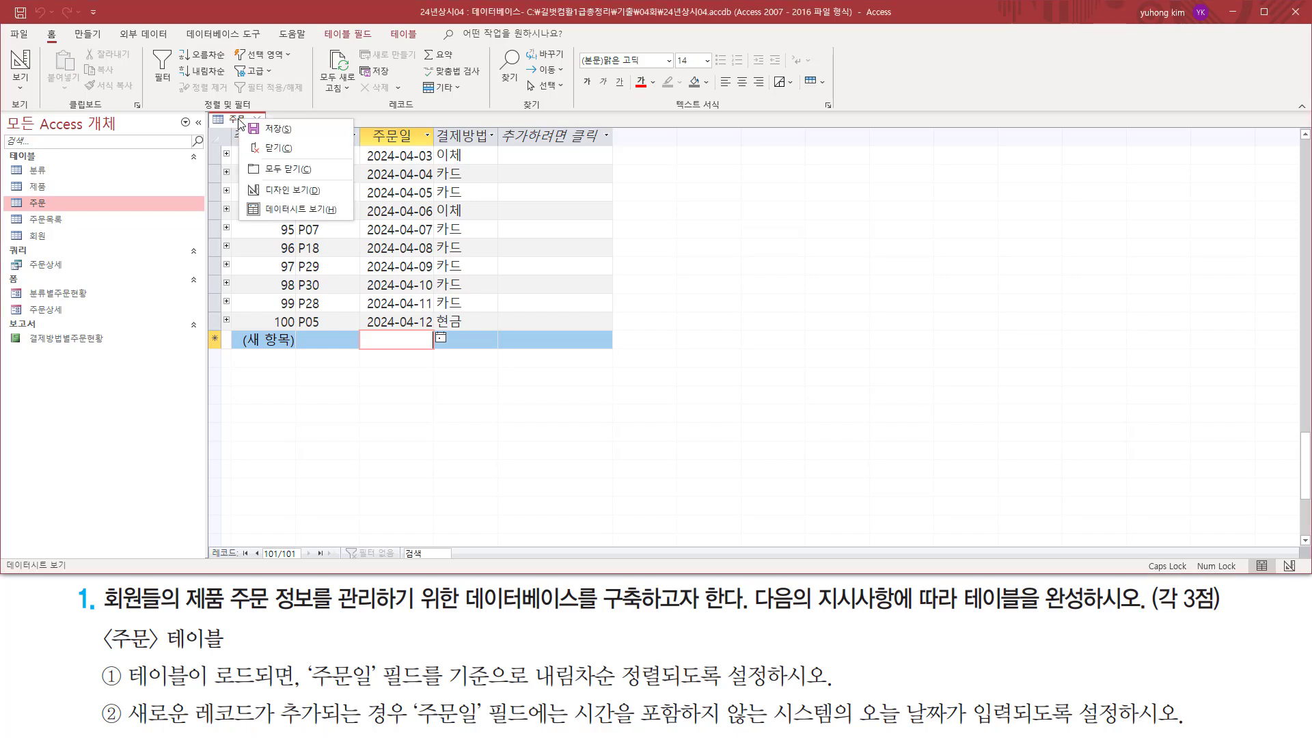
click(259, 189)
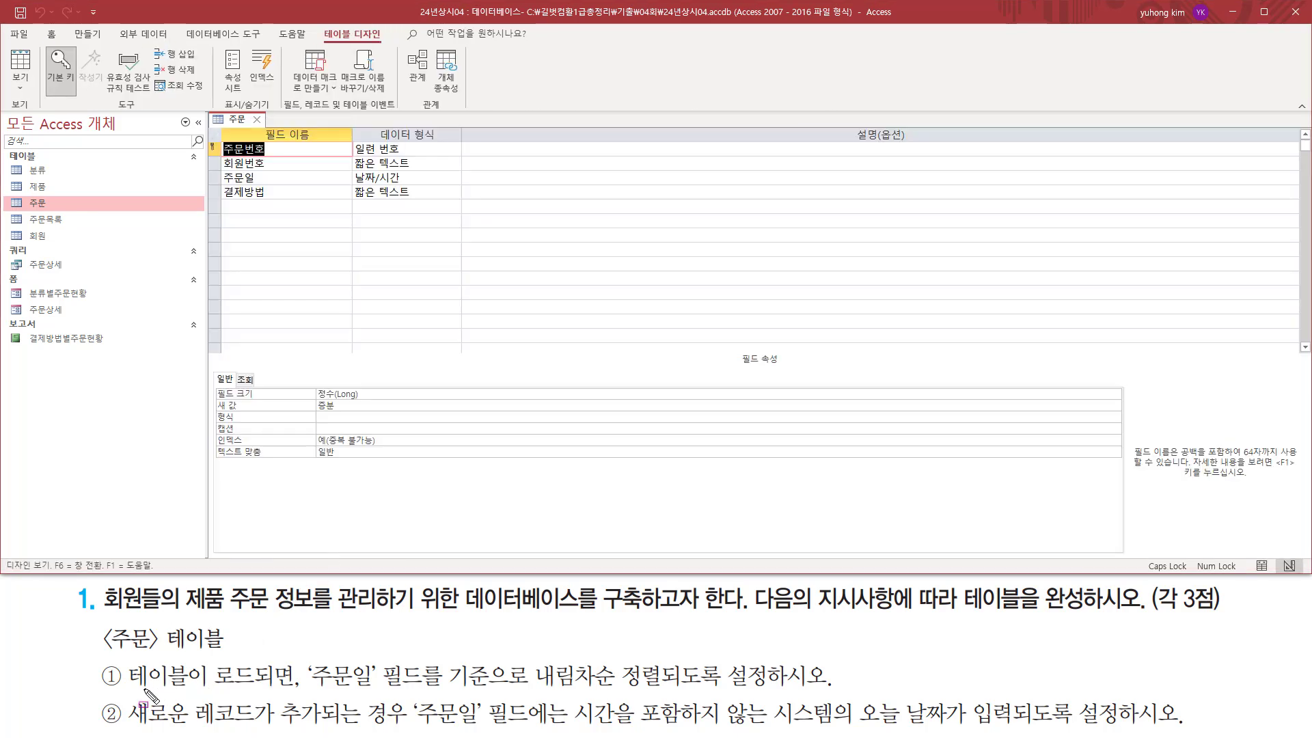
drag(129, 689, 380, 693)
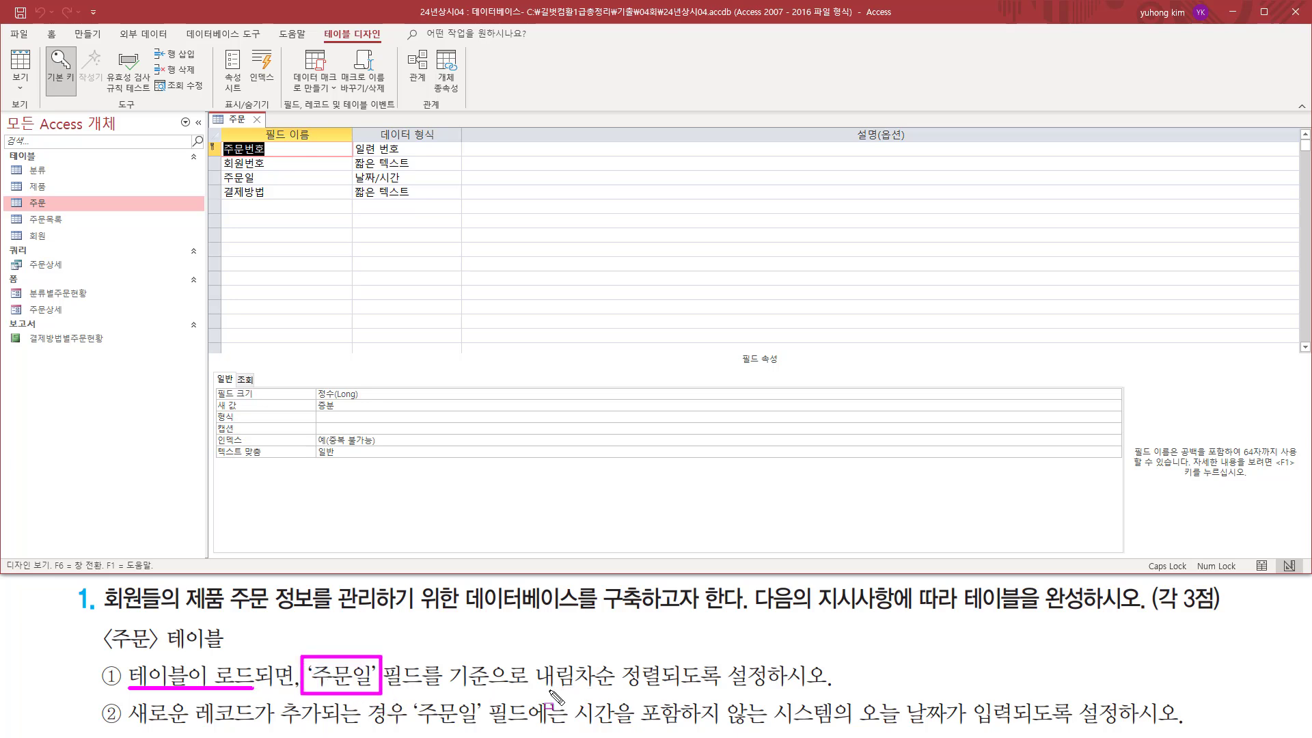
drag(529, 689, 665, 689)
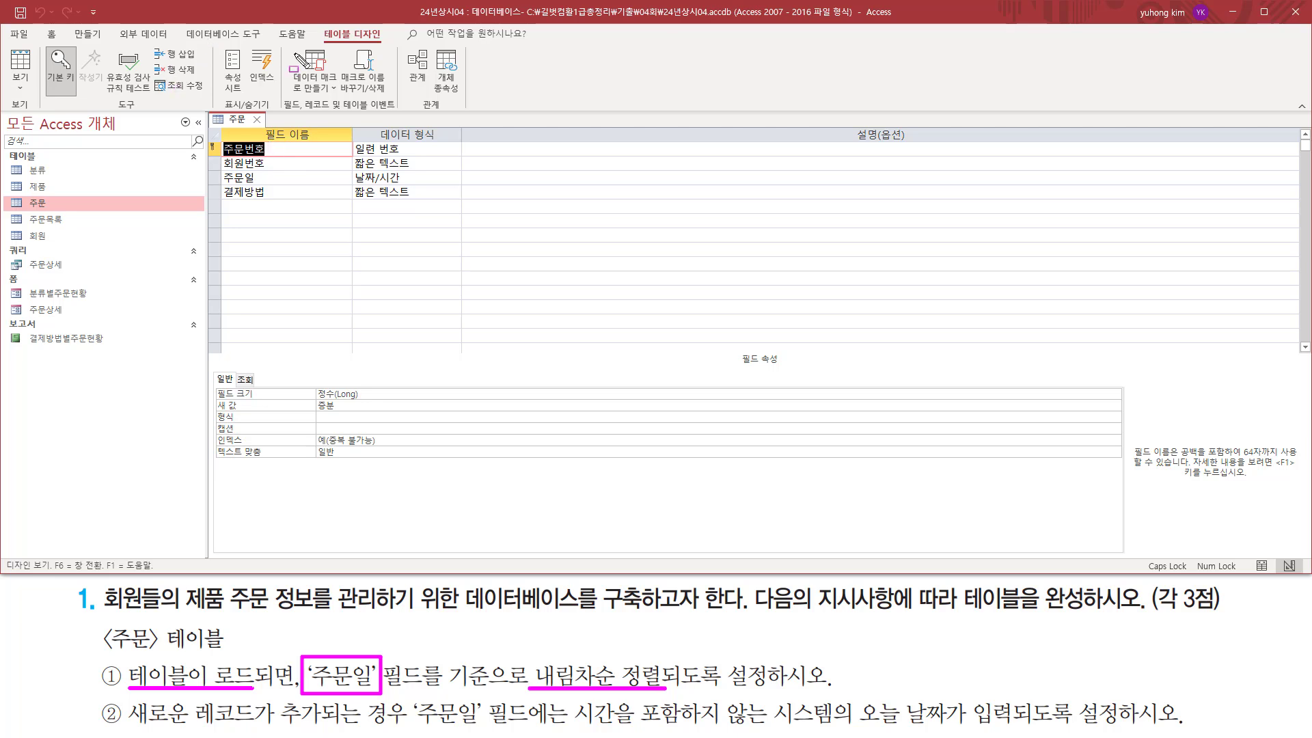
drag(317, 26, 385, 45)
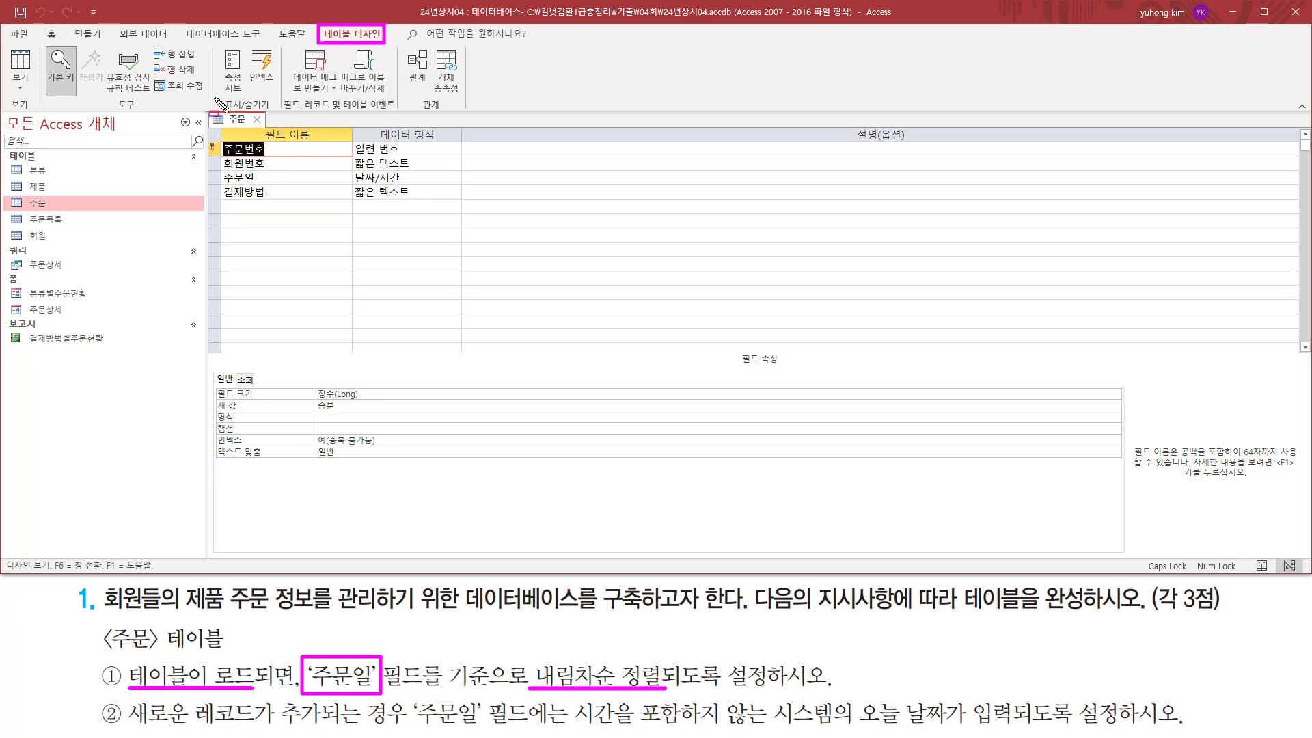
drag(214, 96, 276, 113)
drag(219, 42, 248, 95)
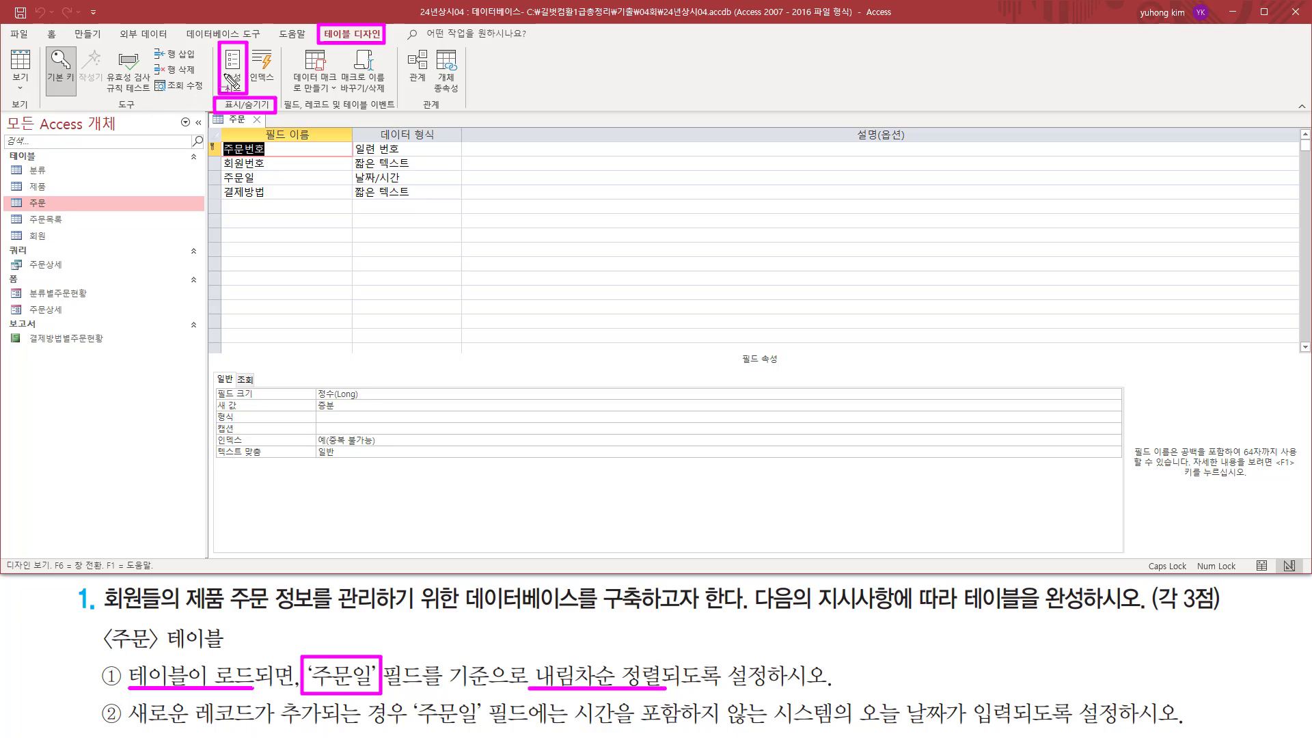
key(Escape)
click(234, 68)
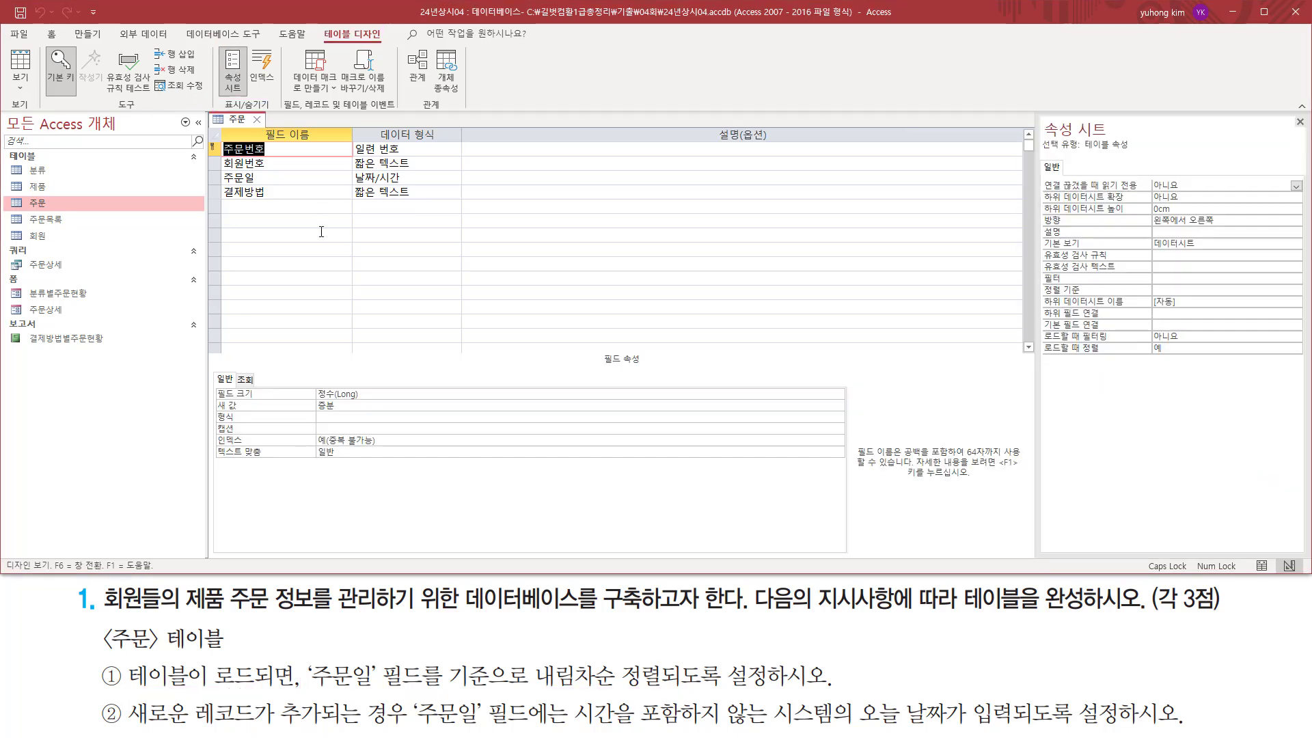
key(ctrl+shift+d)
drag(1041, 117, 1134, 153)
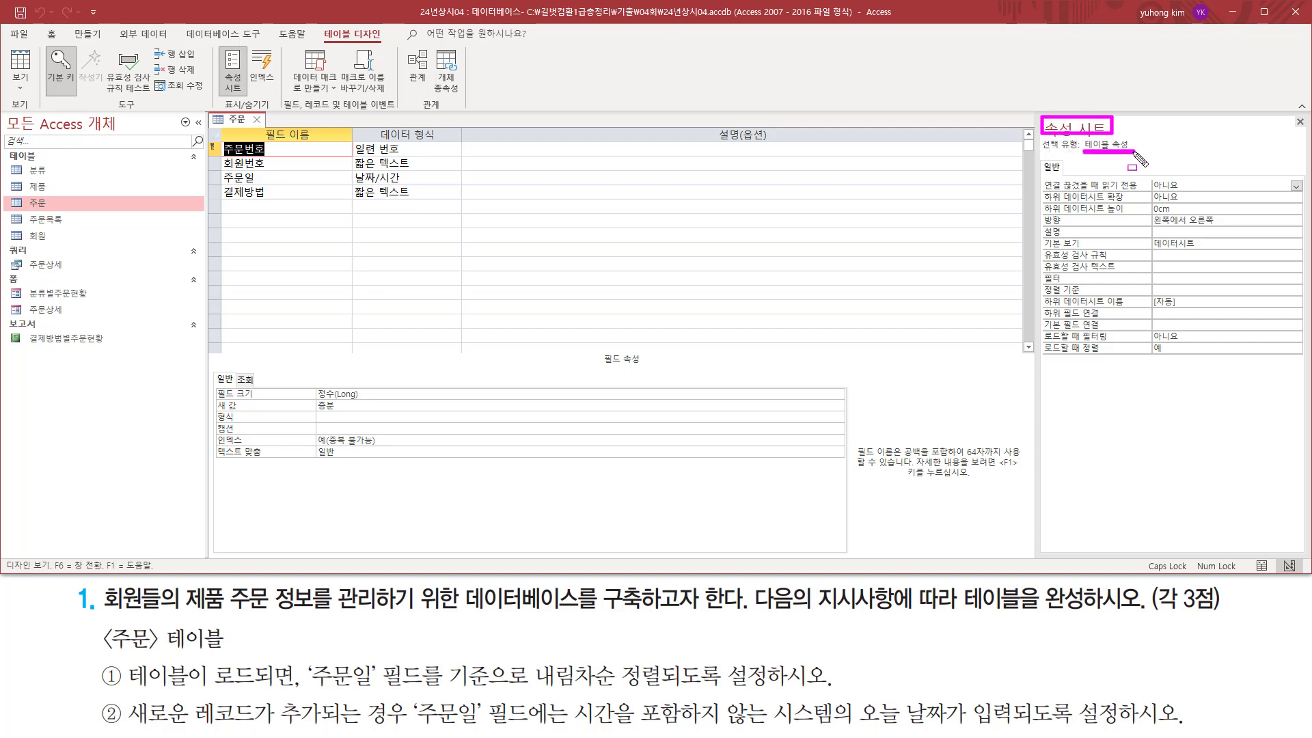
drag(1039, 279, 1241, 297)
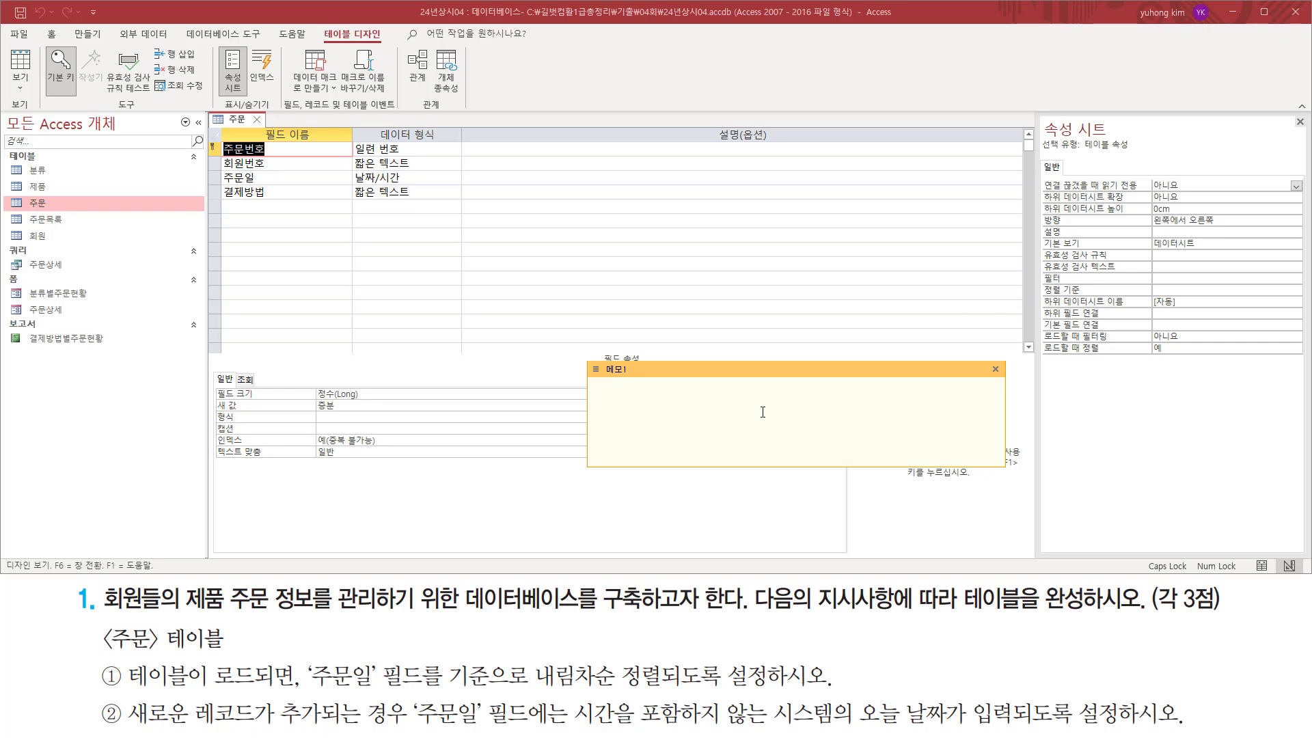
Write the sort expressions "주문일 desc", "주문일 asc" and "주문일" on separate lines of the memo note.
text(주문일)
text(desc)
key(Return)
text(주)
text(문ㅇ)
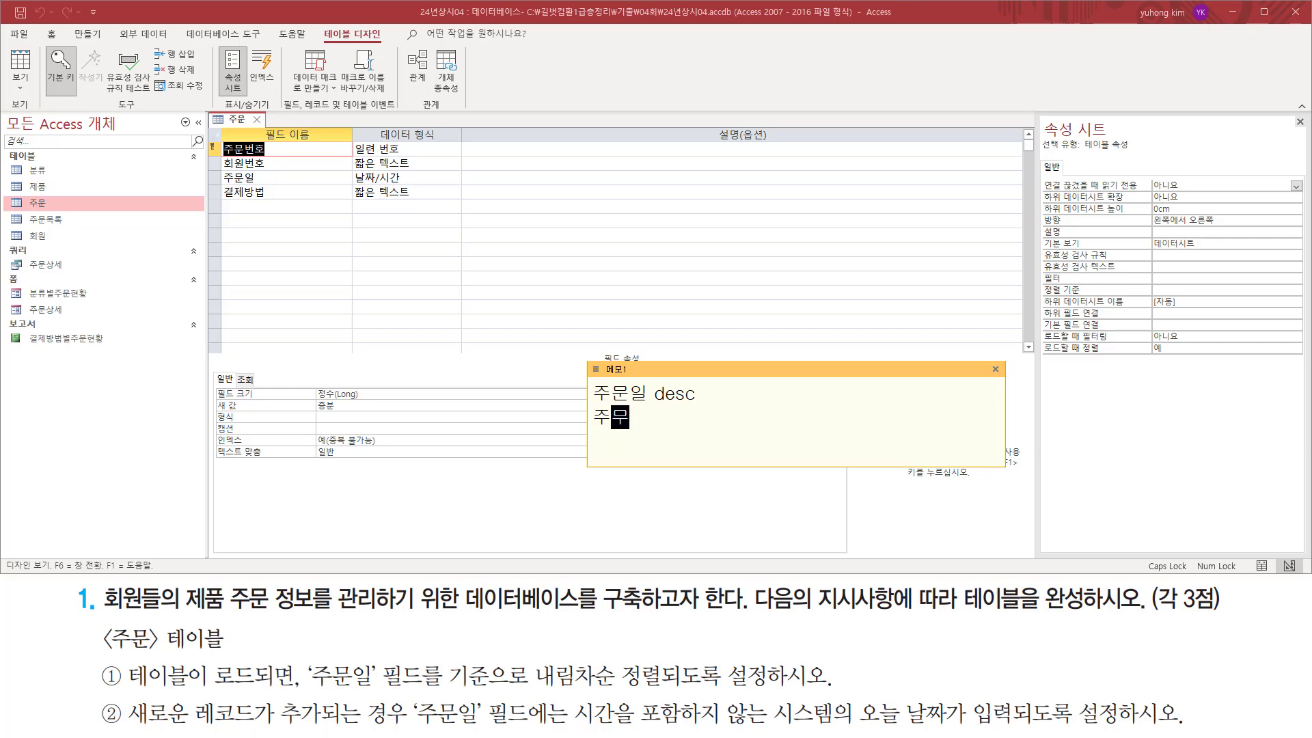
text( a주문이)
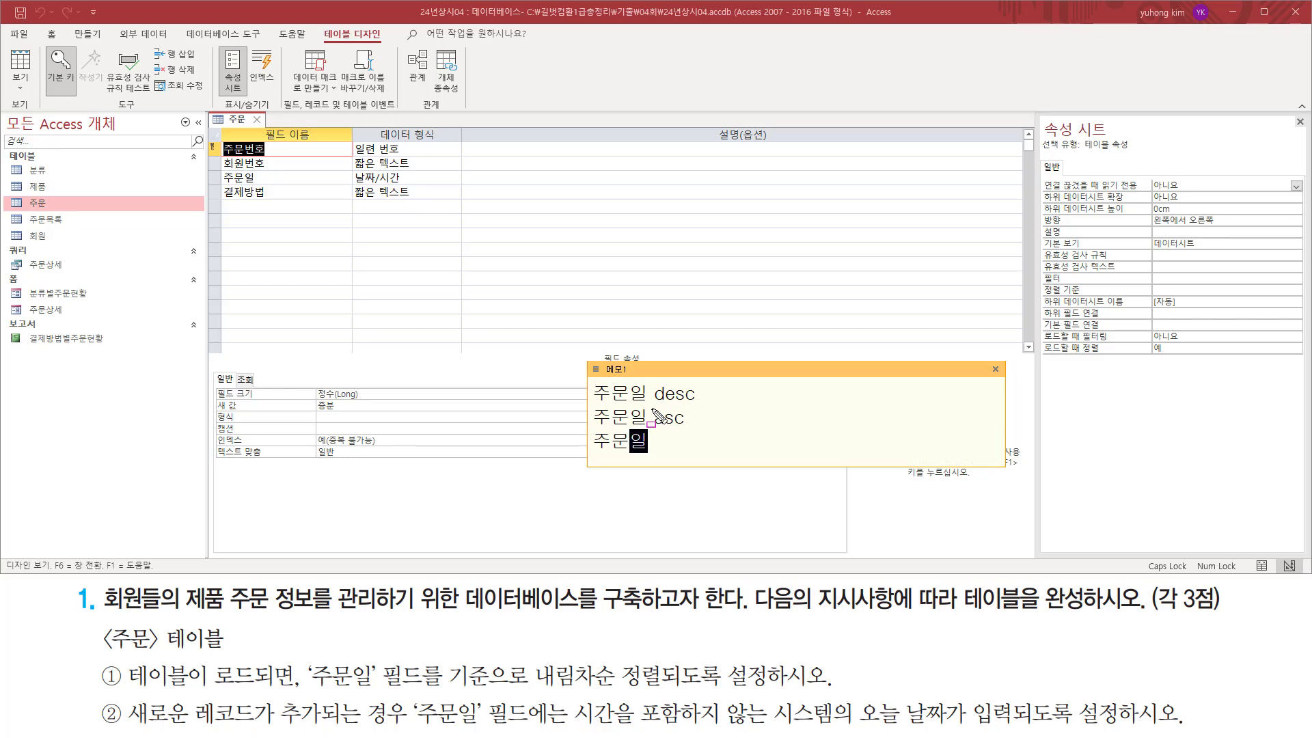
Copy "주문일 desc" from the memo note into the 주문 table's 정렬 기준 property.
drag(652, 410, 692, 454)
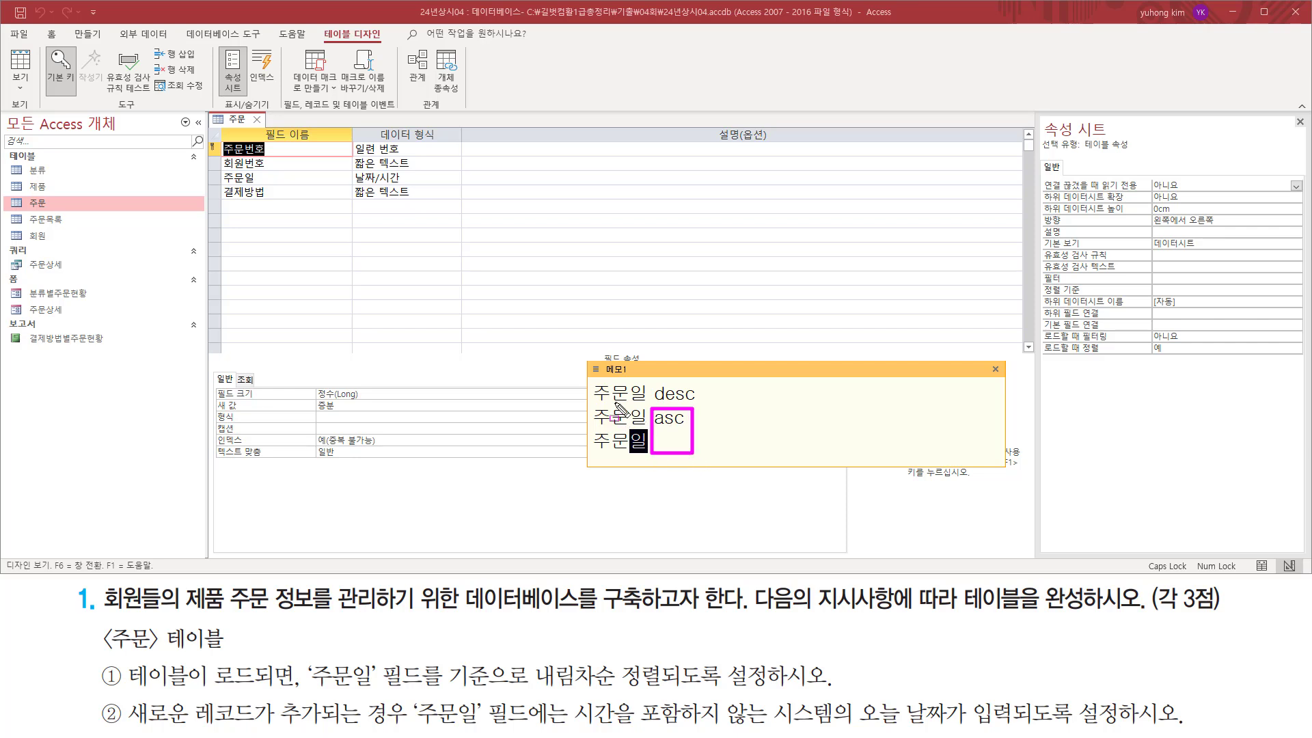
key(Escape)
drag(704, 393, 572, 395)
key(ctrl+c)
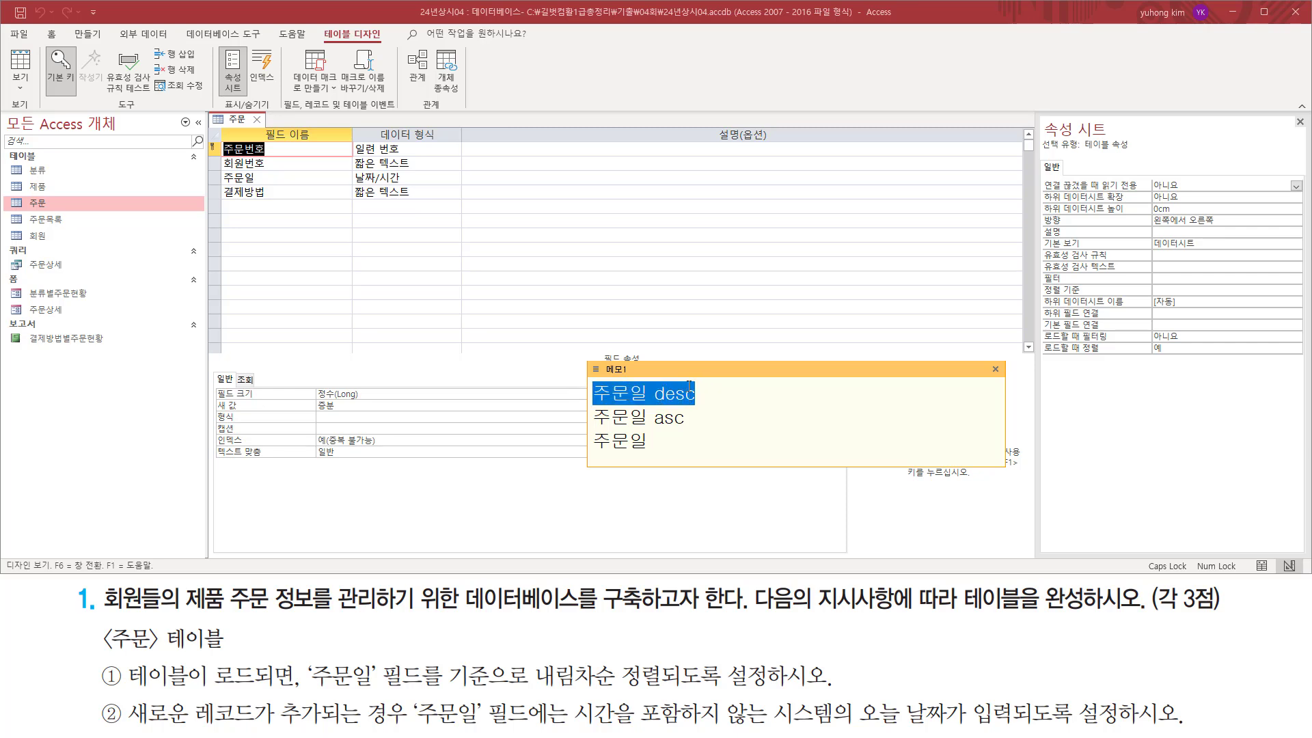
click(1175, 290)
key(ctrl+v)
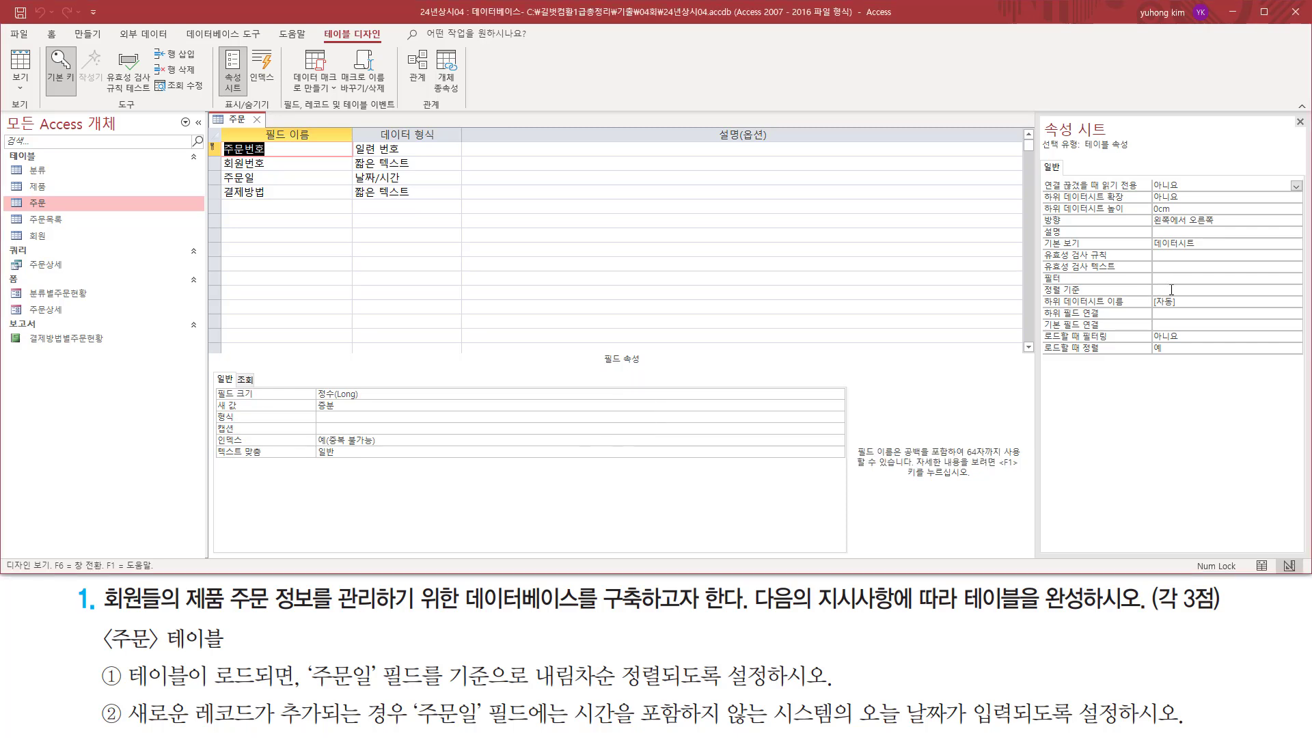
Review the 정렬 기준 property of the 주문 table and close its property sheet.
key(ctrl+2)
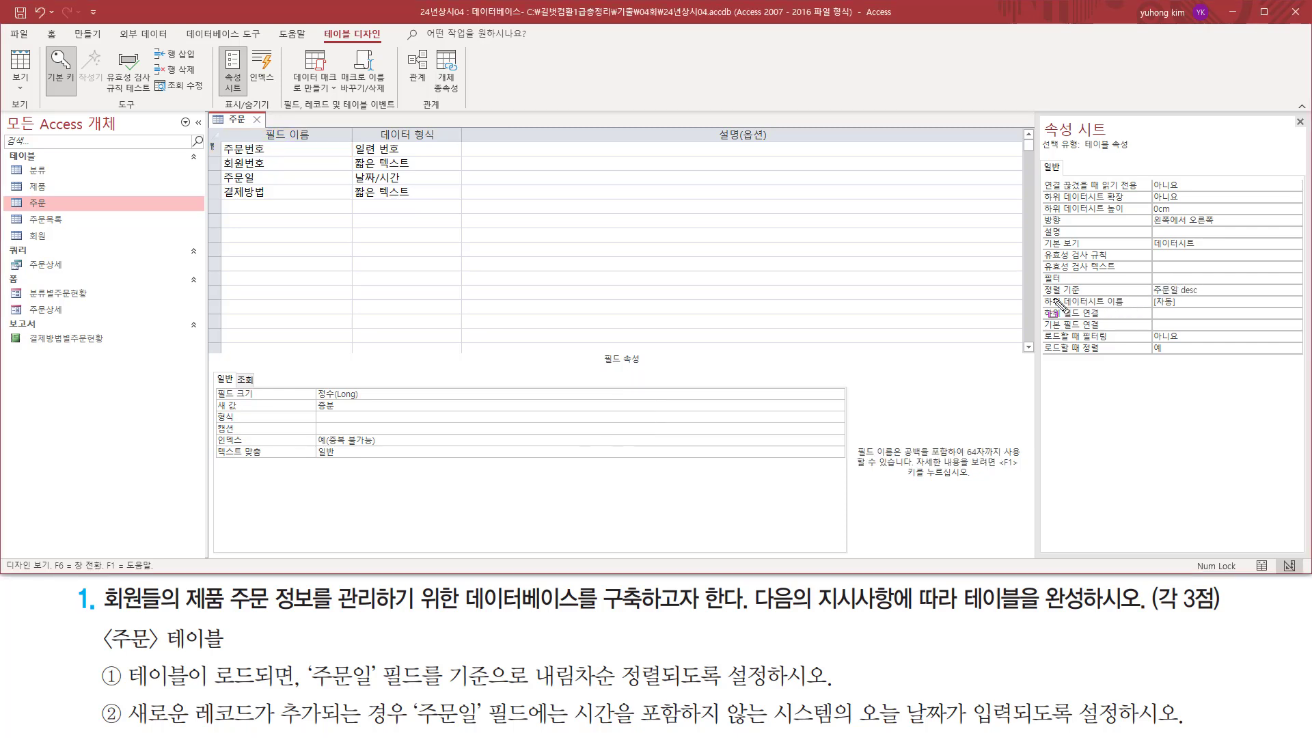
mouse_move(1040, 296)
mouse_down()
mouse_move(1194, 296)
mouse_move(1209, 282)
mouse_up()
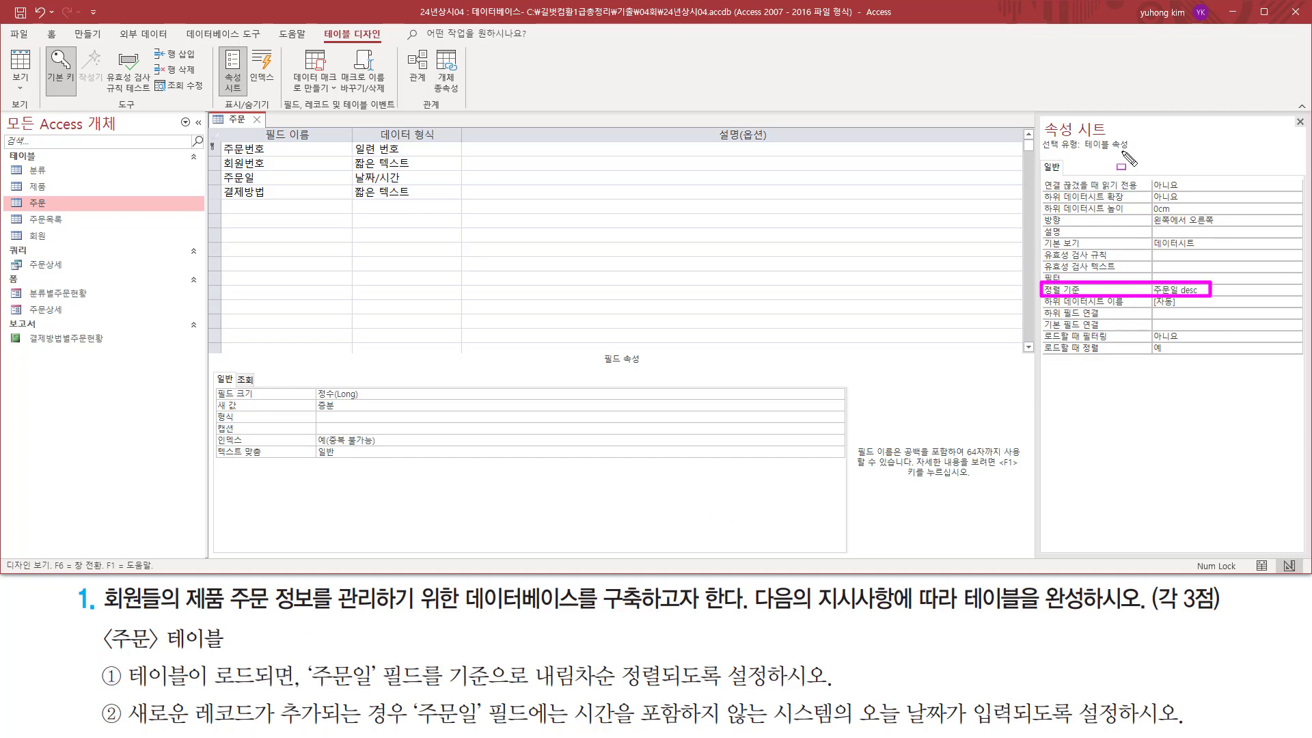
drag(1290, 114, 1308, 131)
key(Escape)
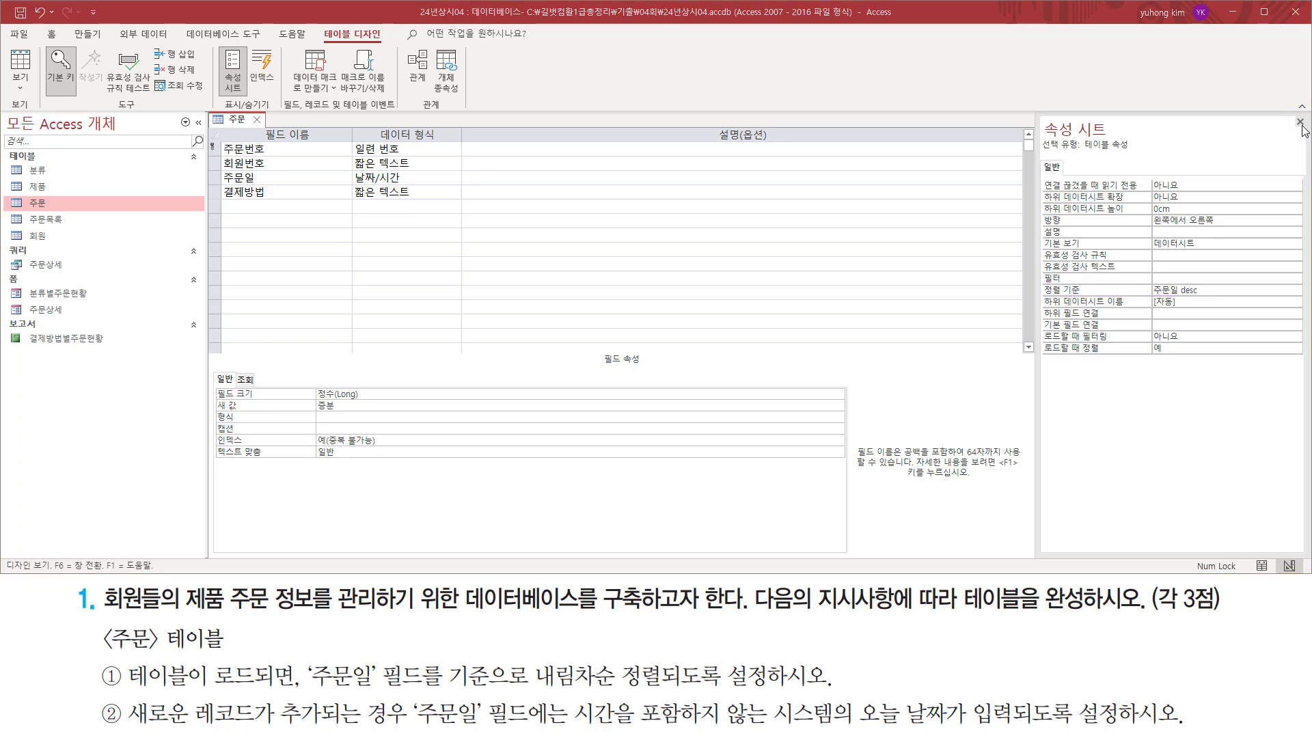
click(1300, 122)
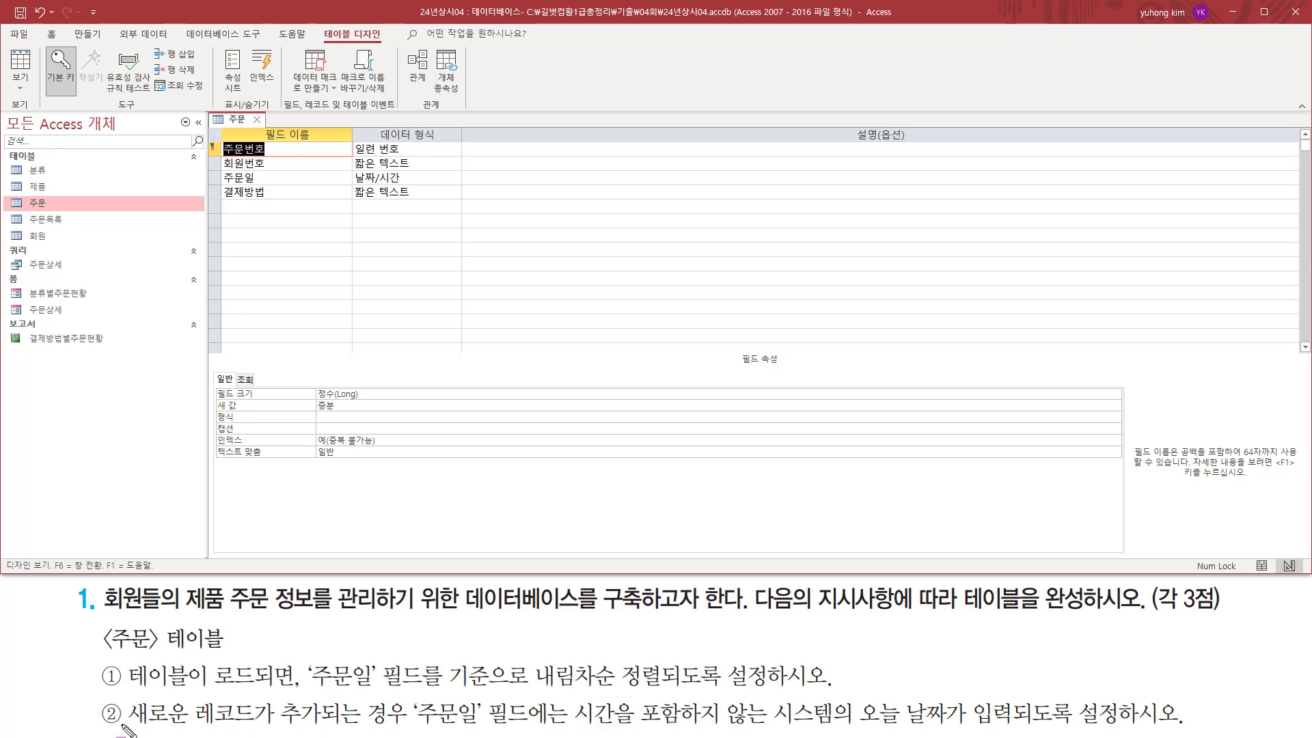
Select the 주문일 field in the 주문 table's design and locate its 기본값 property.
drag(122, 727, 485, 725)
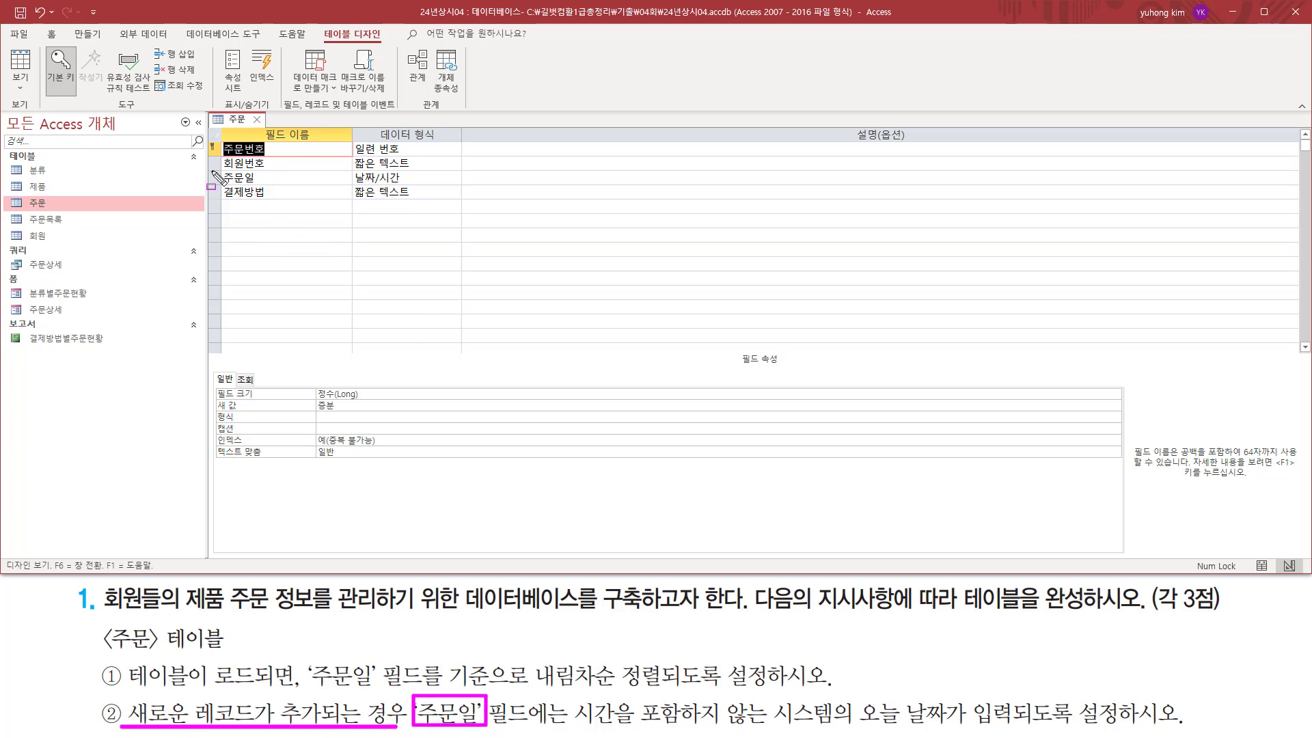
drag(213, 166, 260, 190)
key(Escape)
click(270, 182)
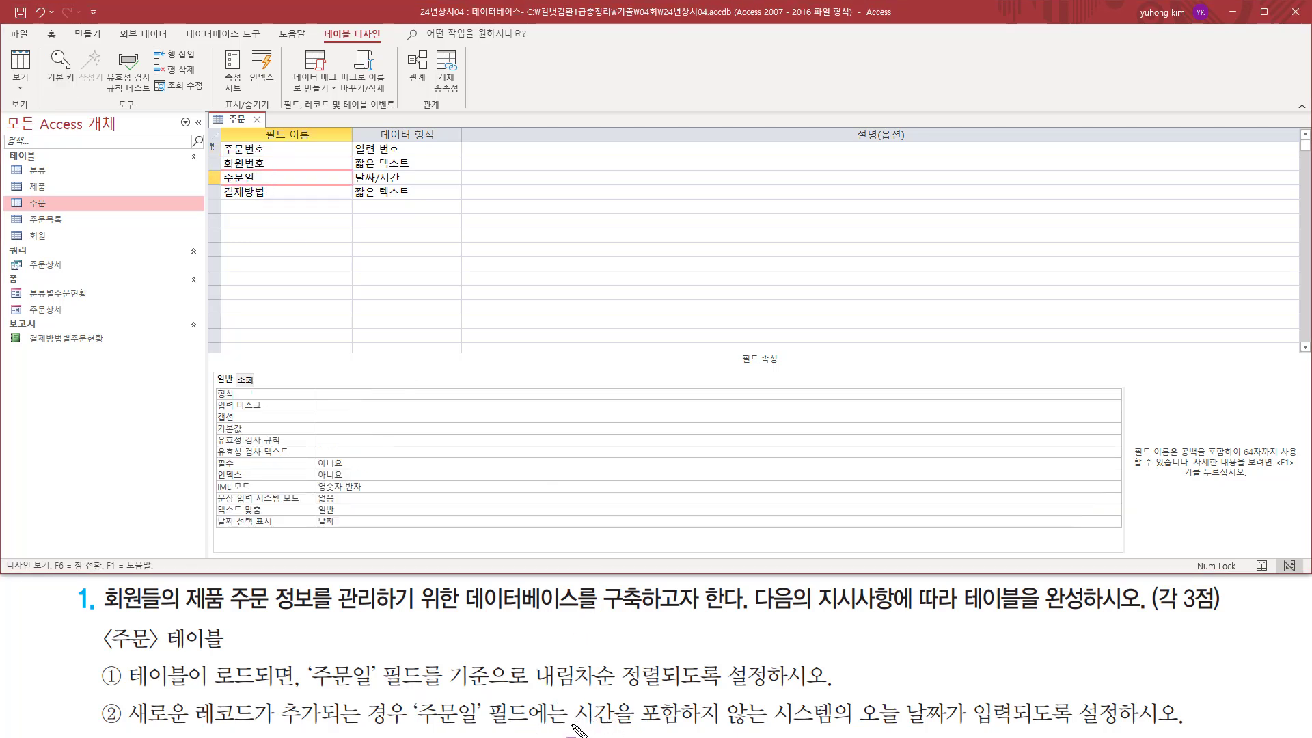
drag(565, 725, 1025, 724)
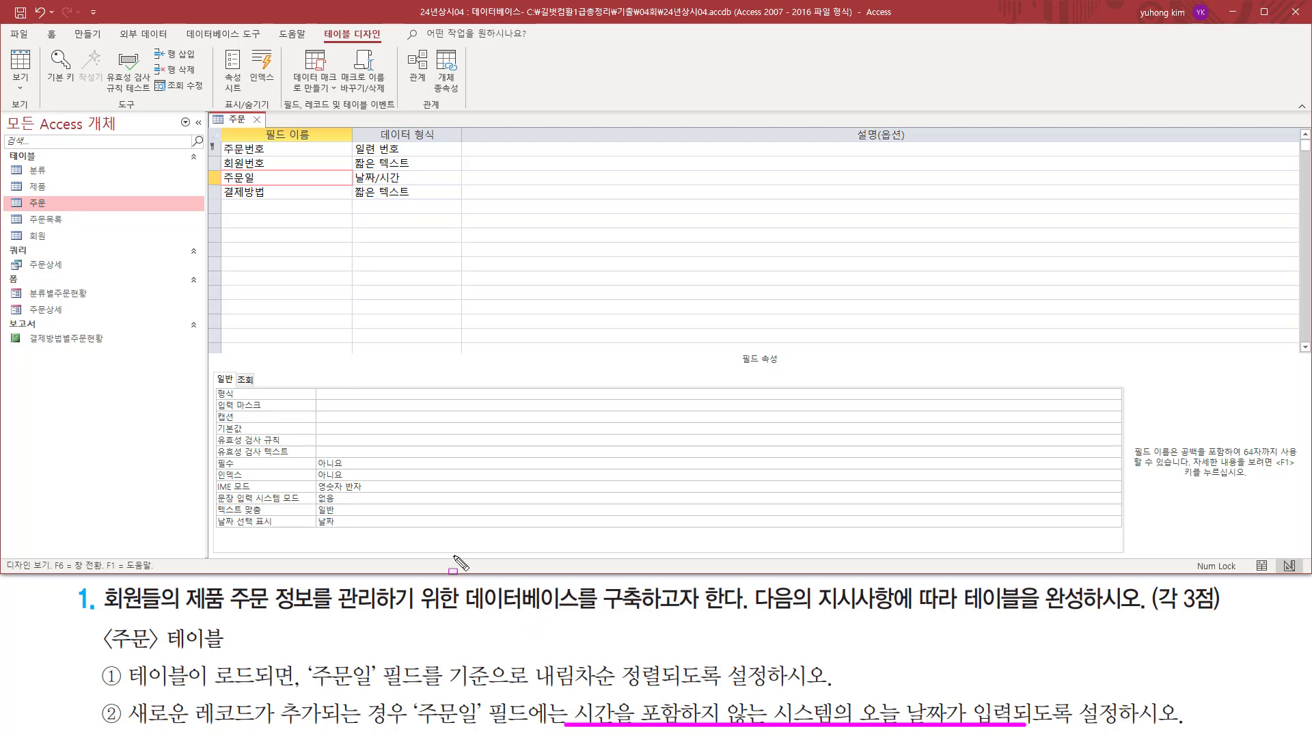
drag(214, 419, 423, 436)
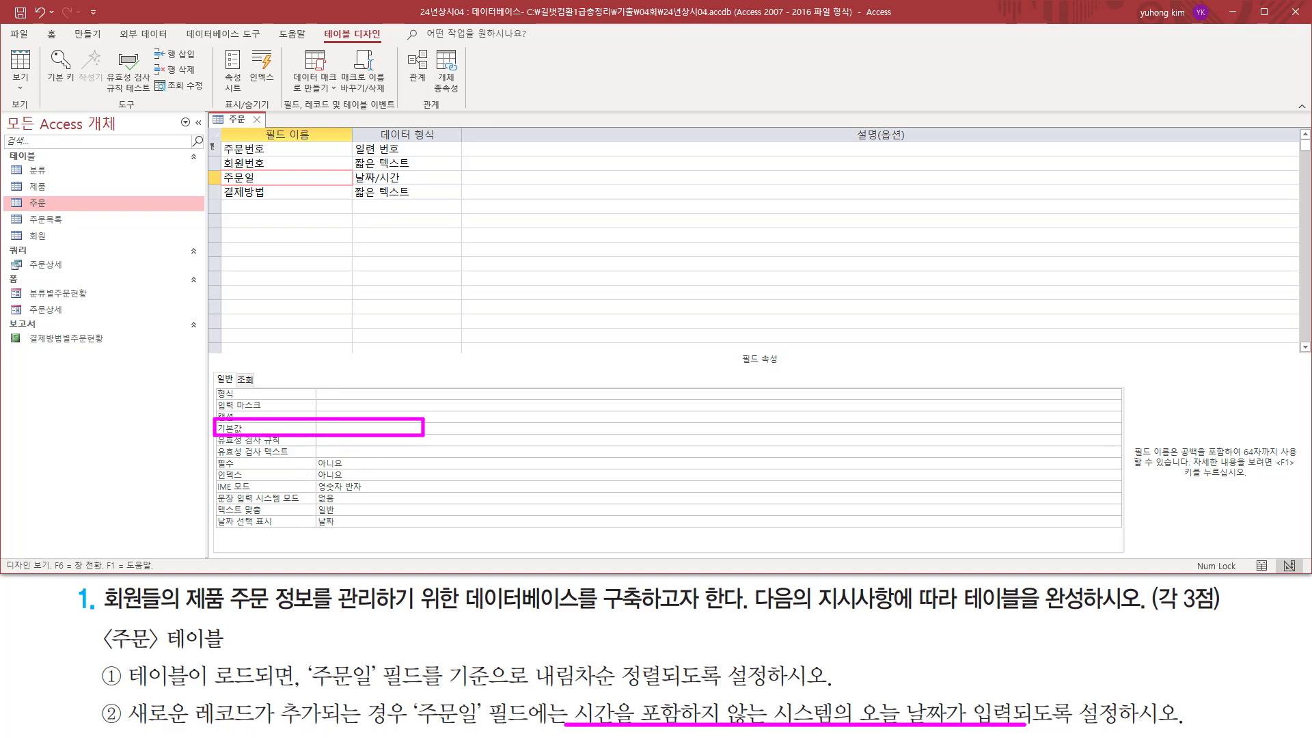
key(Escape)
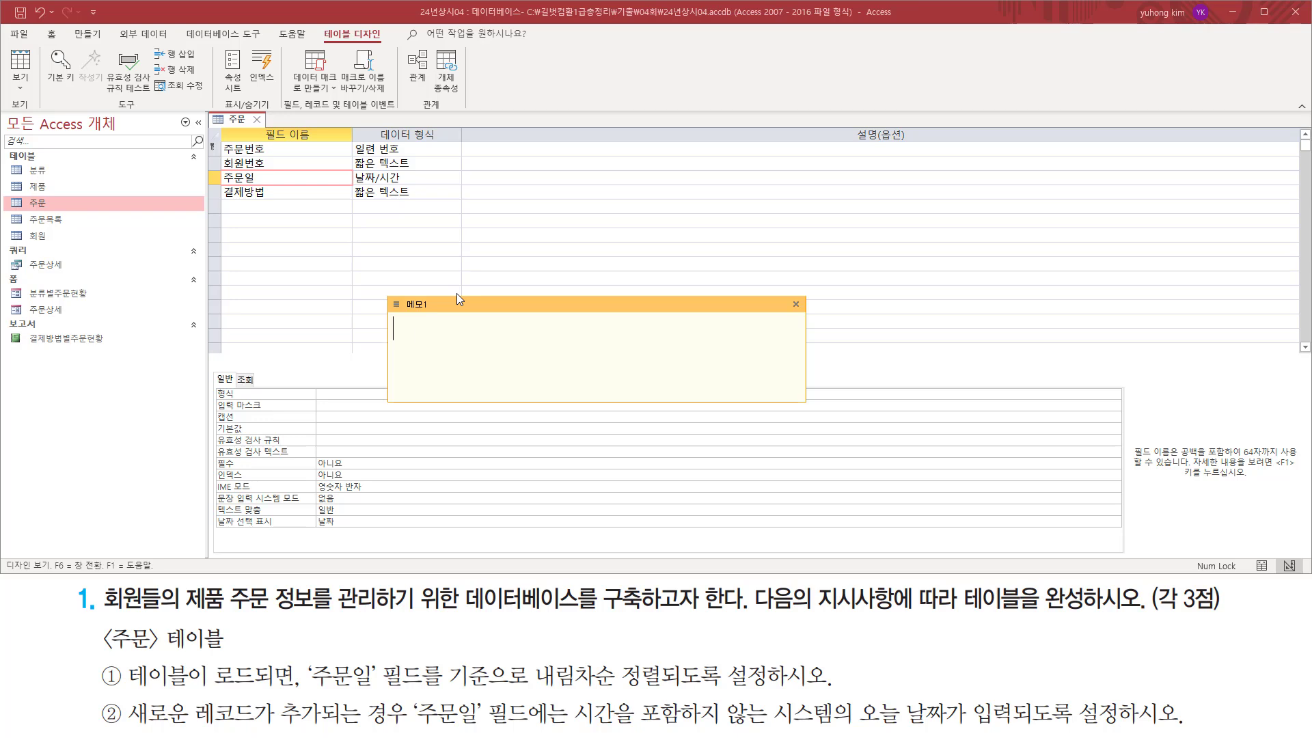
Write the date functions "date()" and "now" in the memo note for comparison.
text(ㅇ)
key(BackSpace)
key(Hangul)
text(date()
key(ctrl+2)
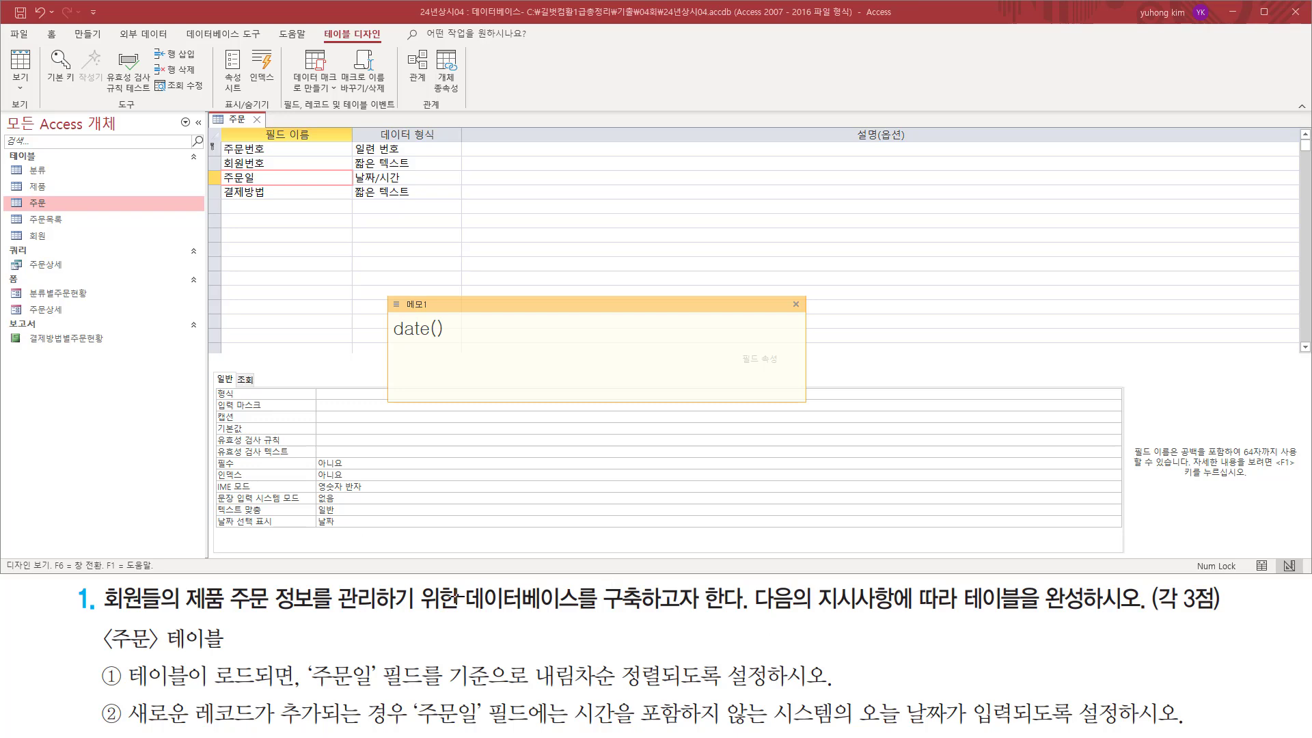
click(498, 329)
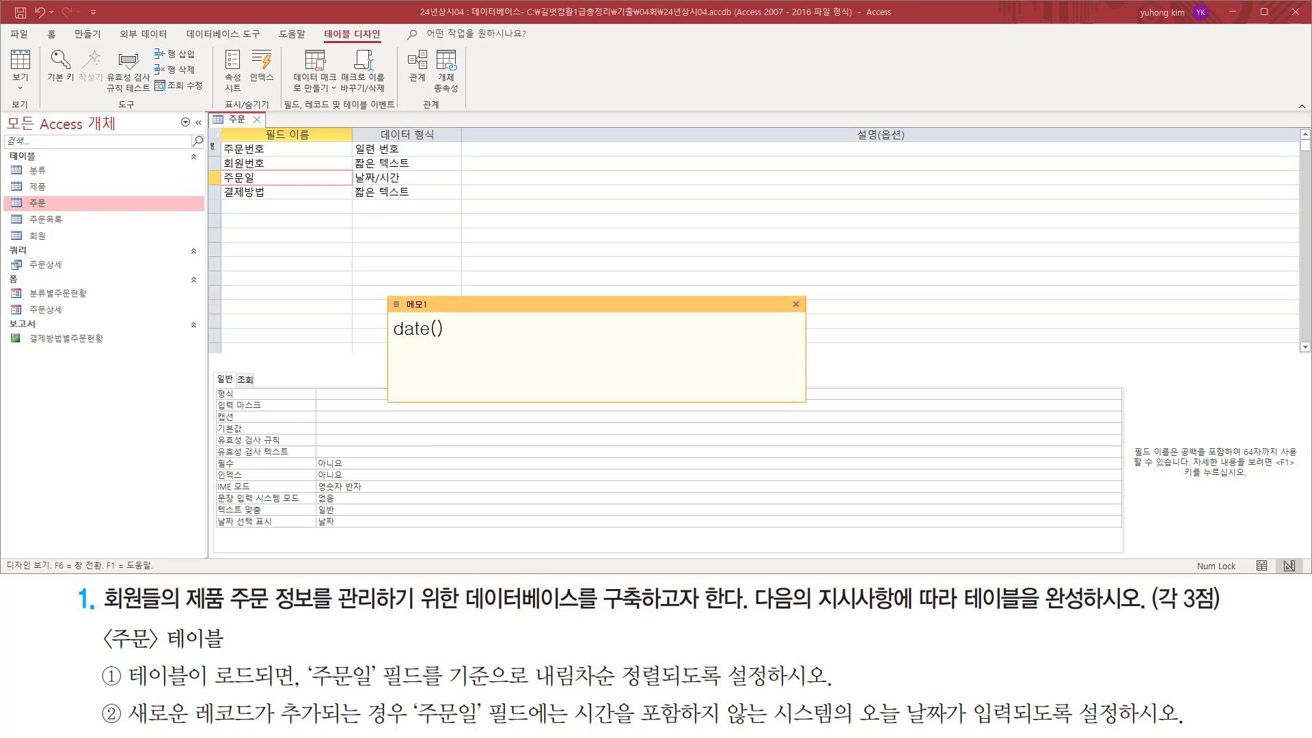
text(ㅜ)
key(BackSpace)
key(Hangul)
text(now)
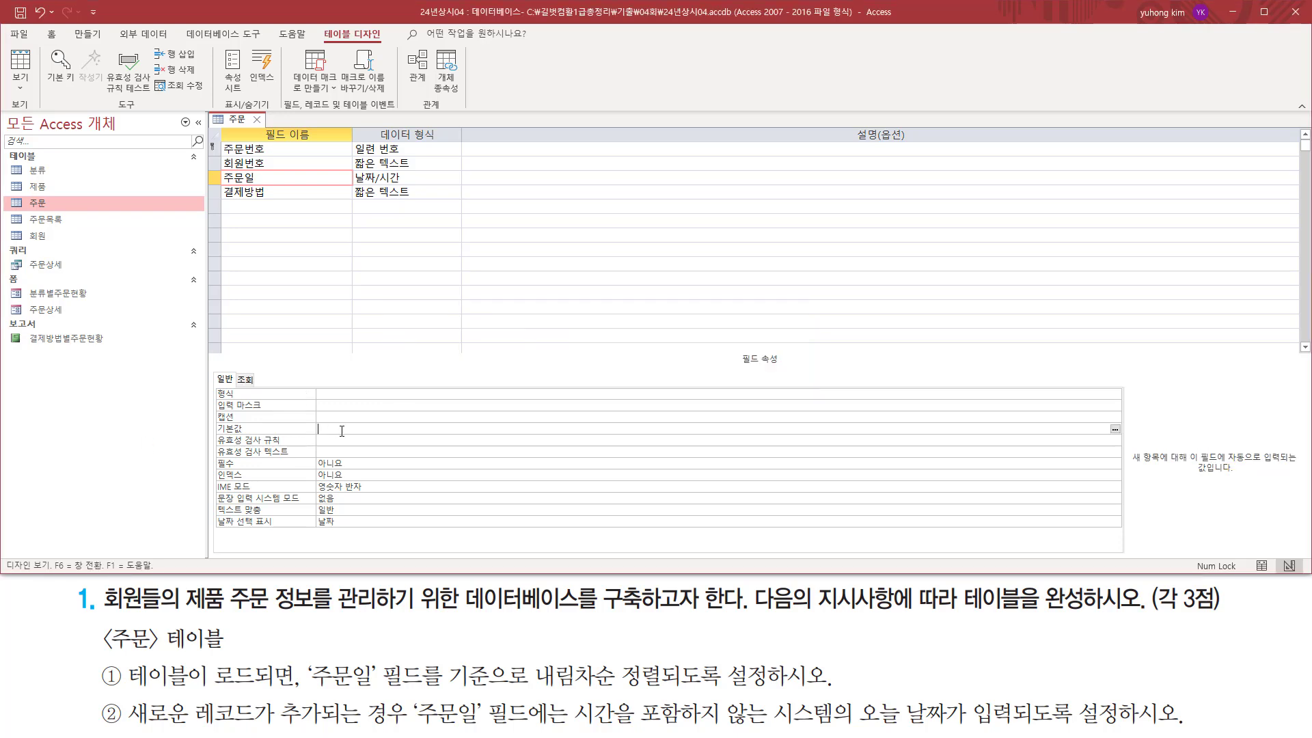
Set the 기본값 property of the 주문일 field to date().
click(420, 428)
text(date())
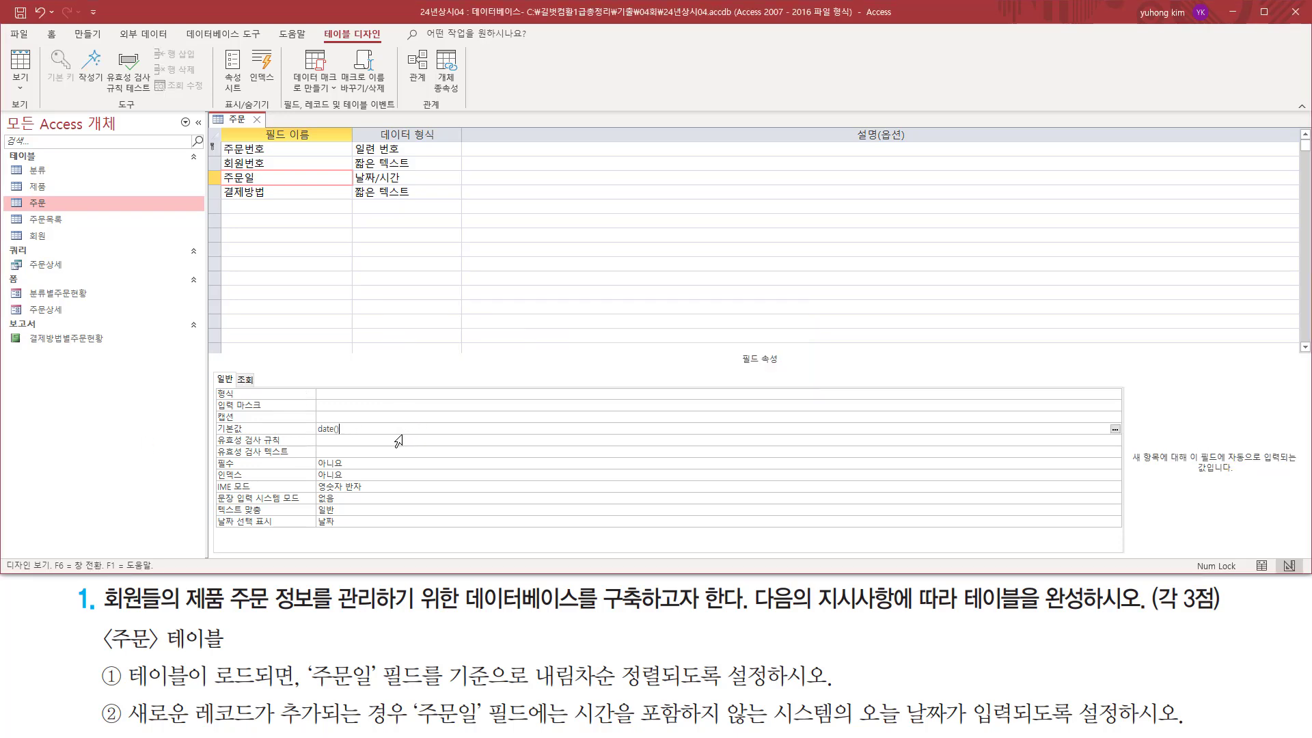
click(399, 440)
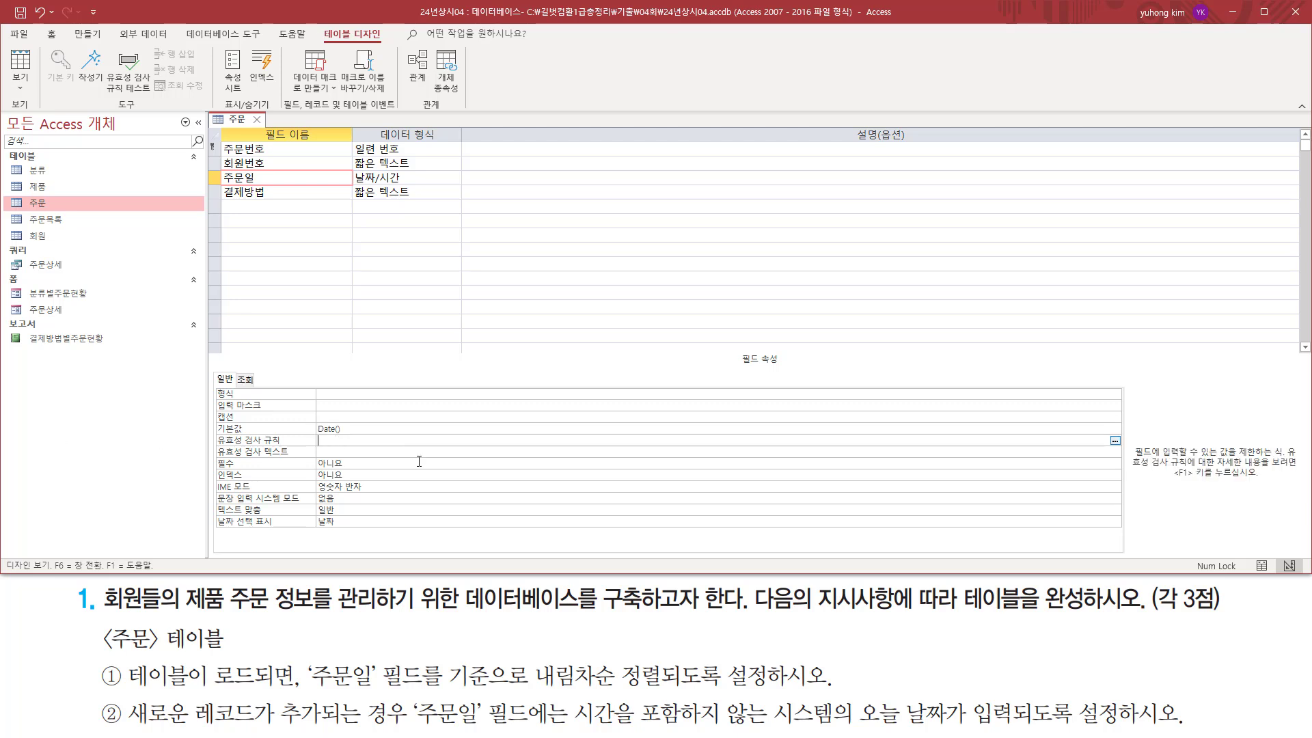
Save the 주문 table's design and switch it to Datasheet view.
right_click(237, 119)
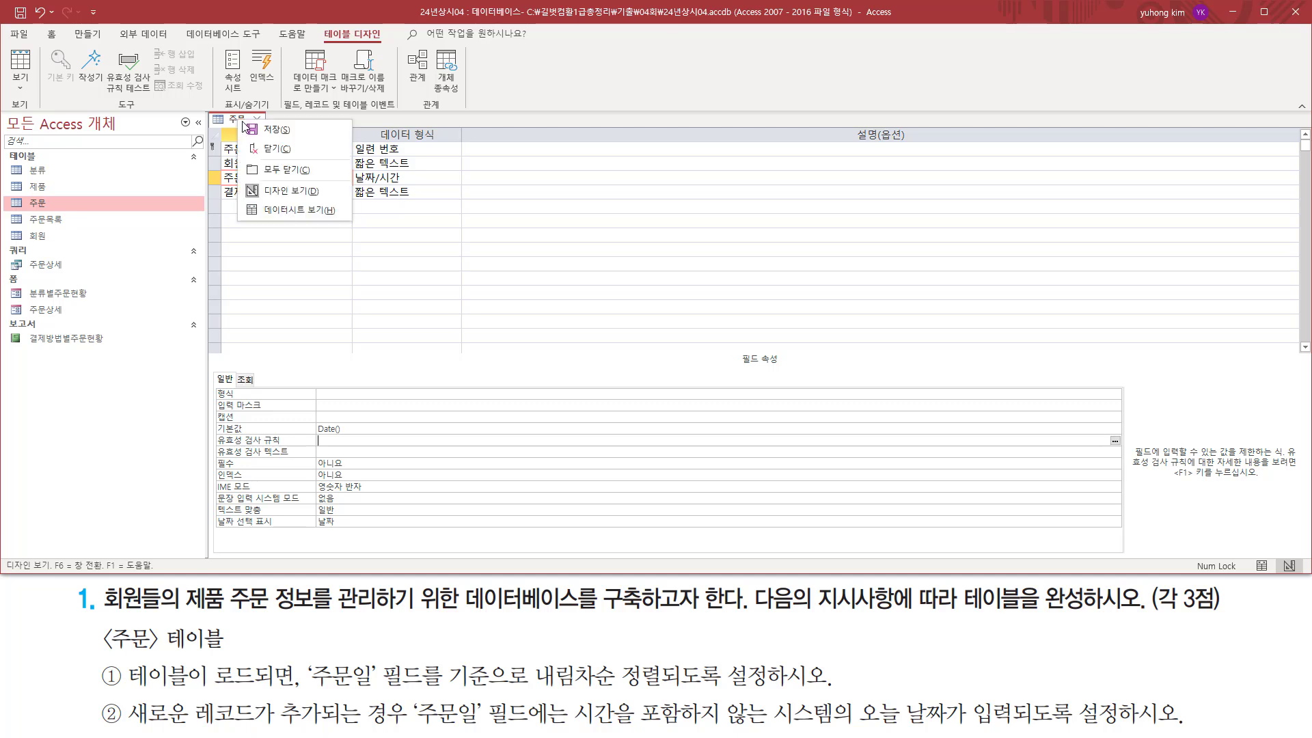
click(276, 206)
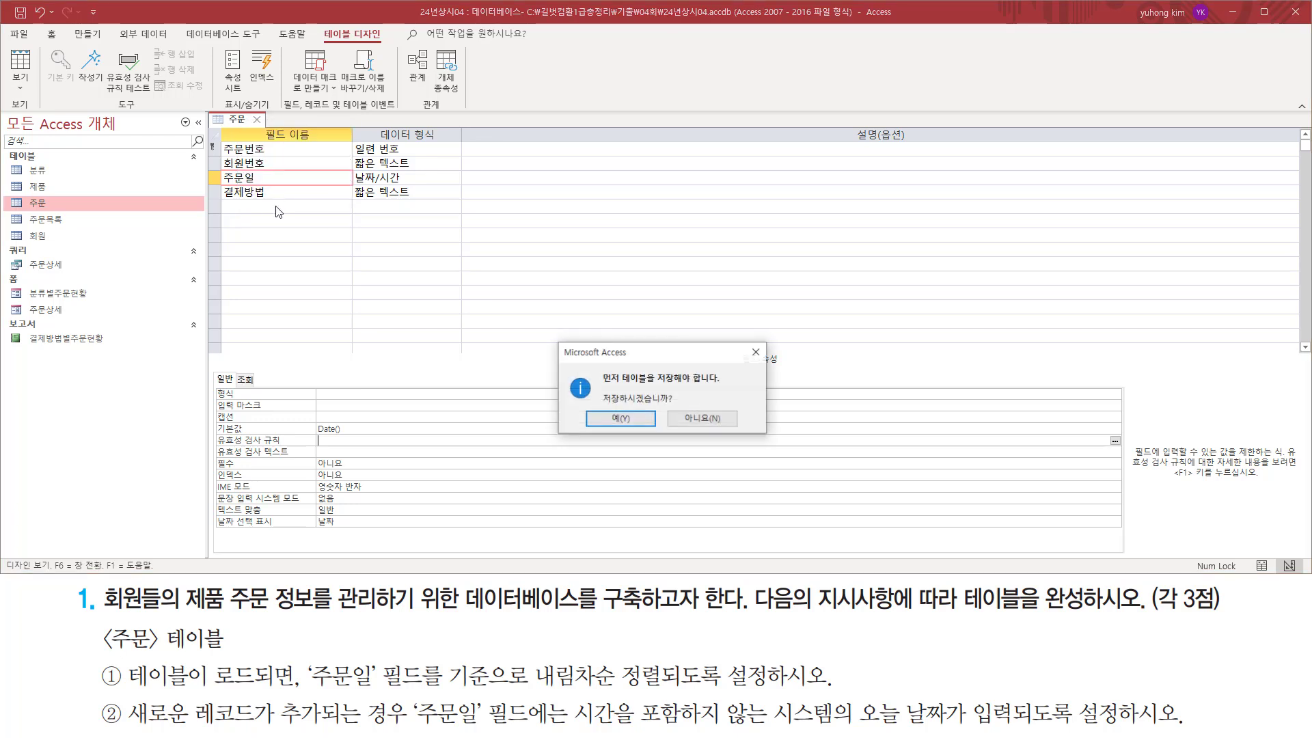
click(619, 419)
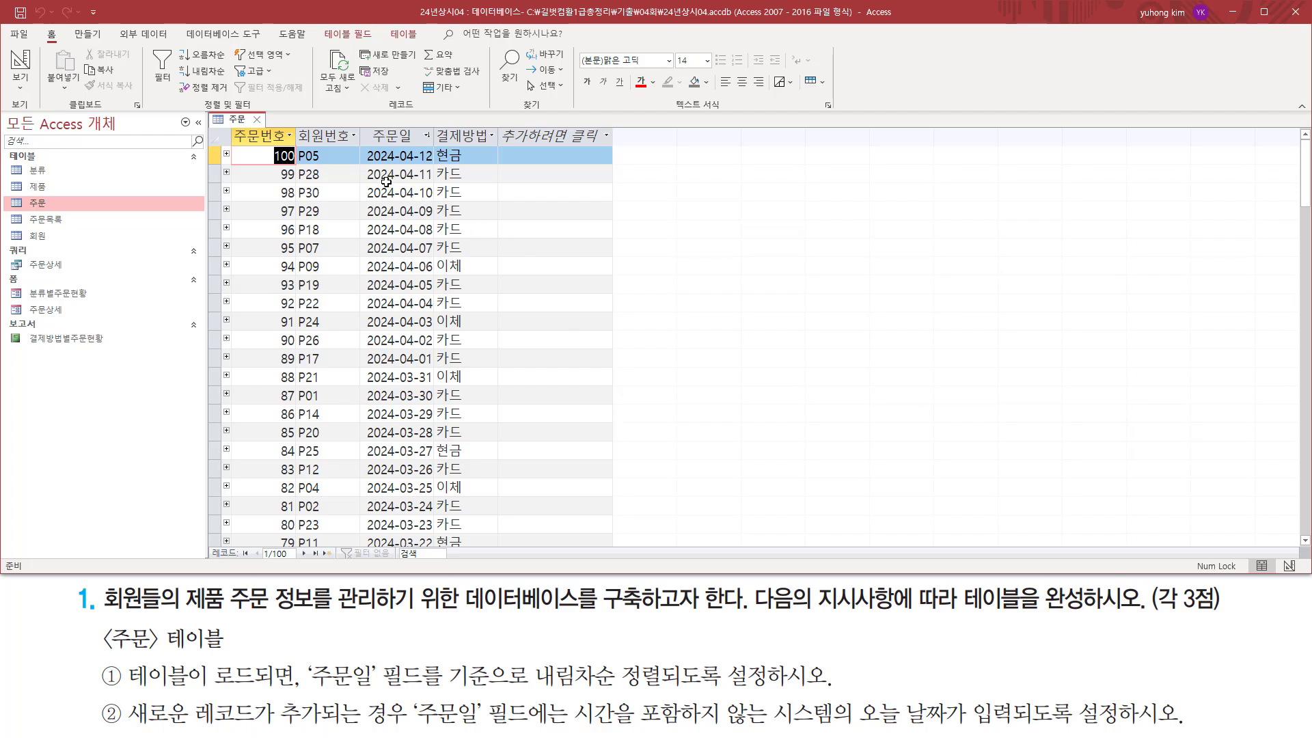
Check the sort order of the 주문일 column in the 주문 table.
drag(360, 127, 435, 143)
key(Escape)
key(ctrl+2)
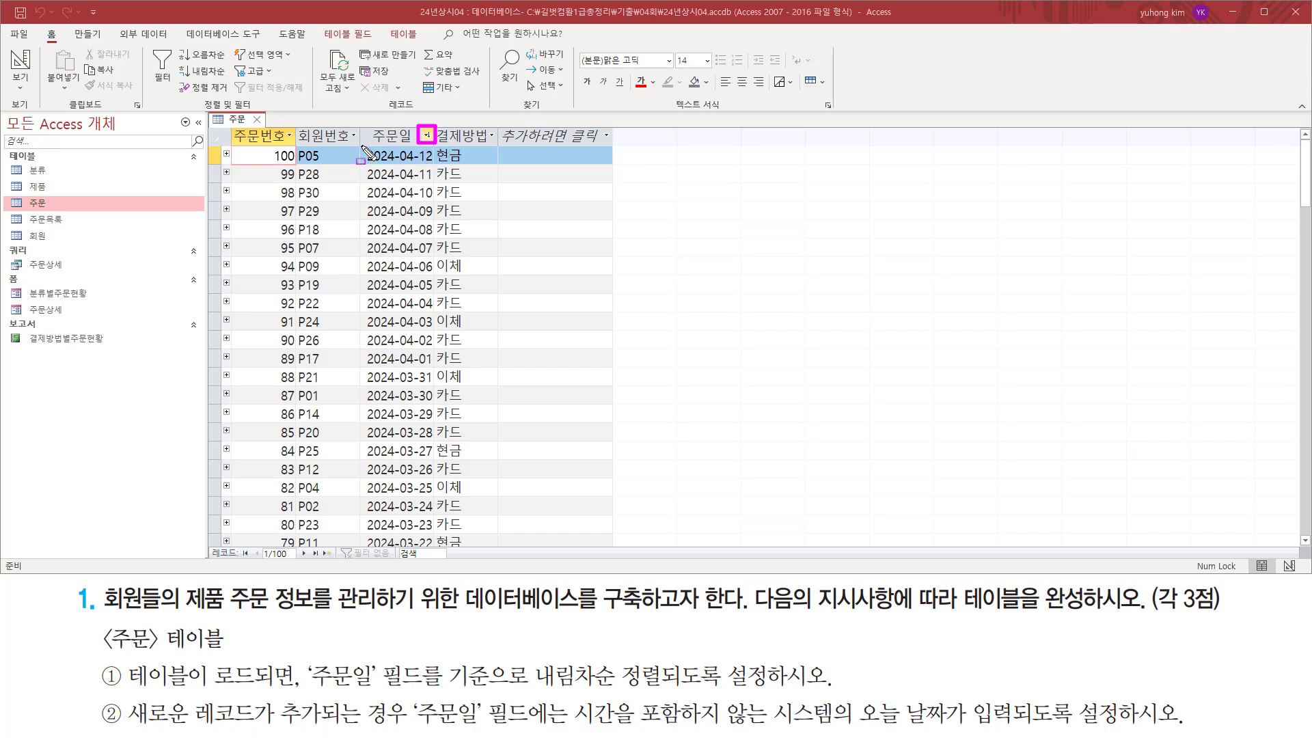
mouse_move(362, 144)
mouse_down()
mouse_move(443, 502)
mouse_move(436, 543)
mouse_up()
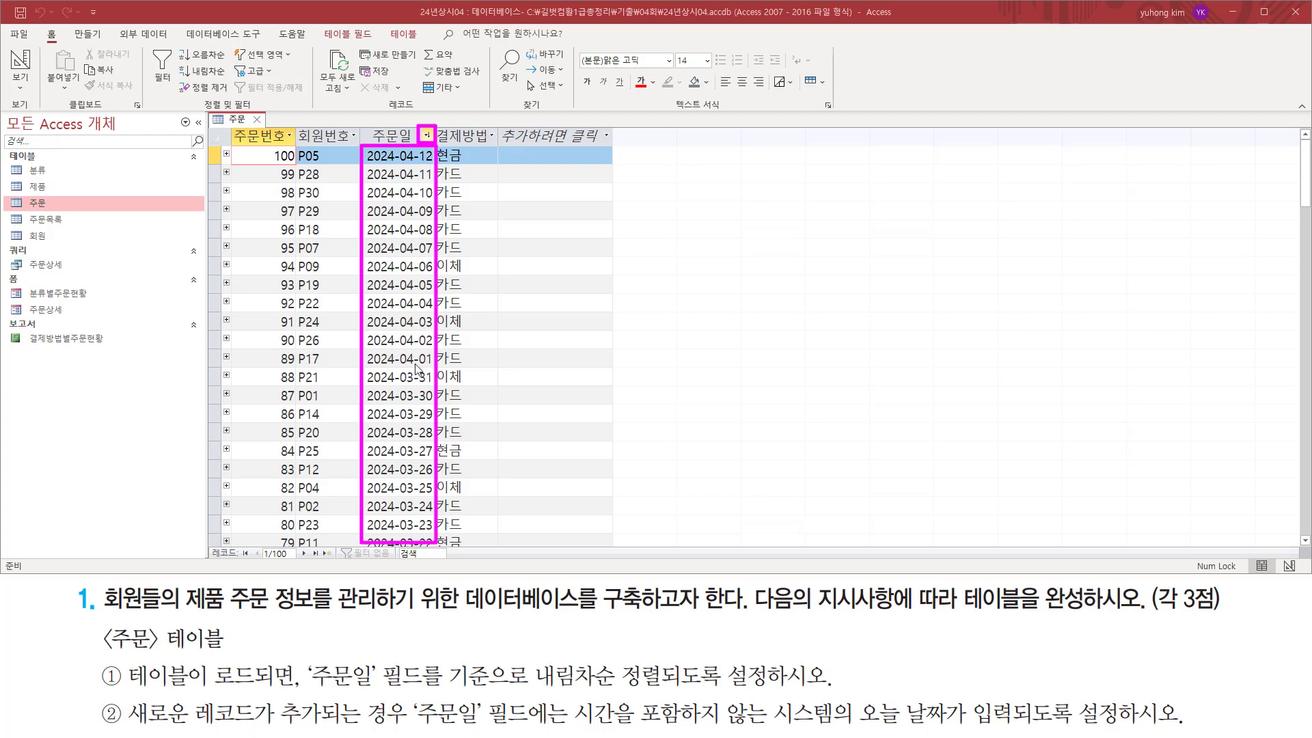
key(Escape)
Check the default 주문일 value in the new-record row against the two 주문 table requirements.
scroll(416, 367, down, 5)
scroll(416, 368, down, 20)
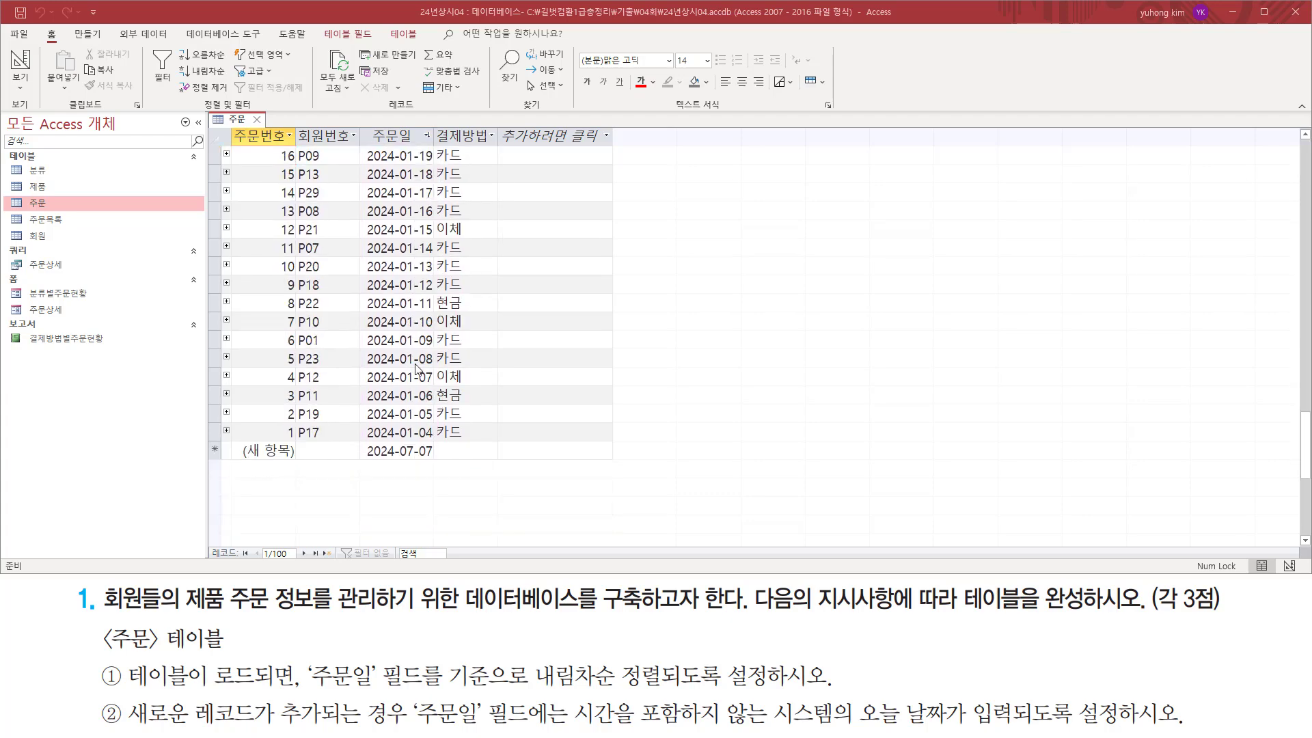
key(ctrl+shift+d)
mouse_move(361, 441)
mouse_down()
mouse_move(409, 468)
mouse_move(437, 464)
mouse_up()
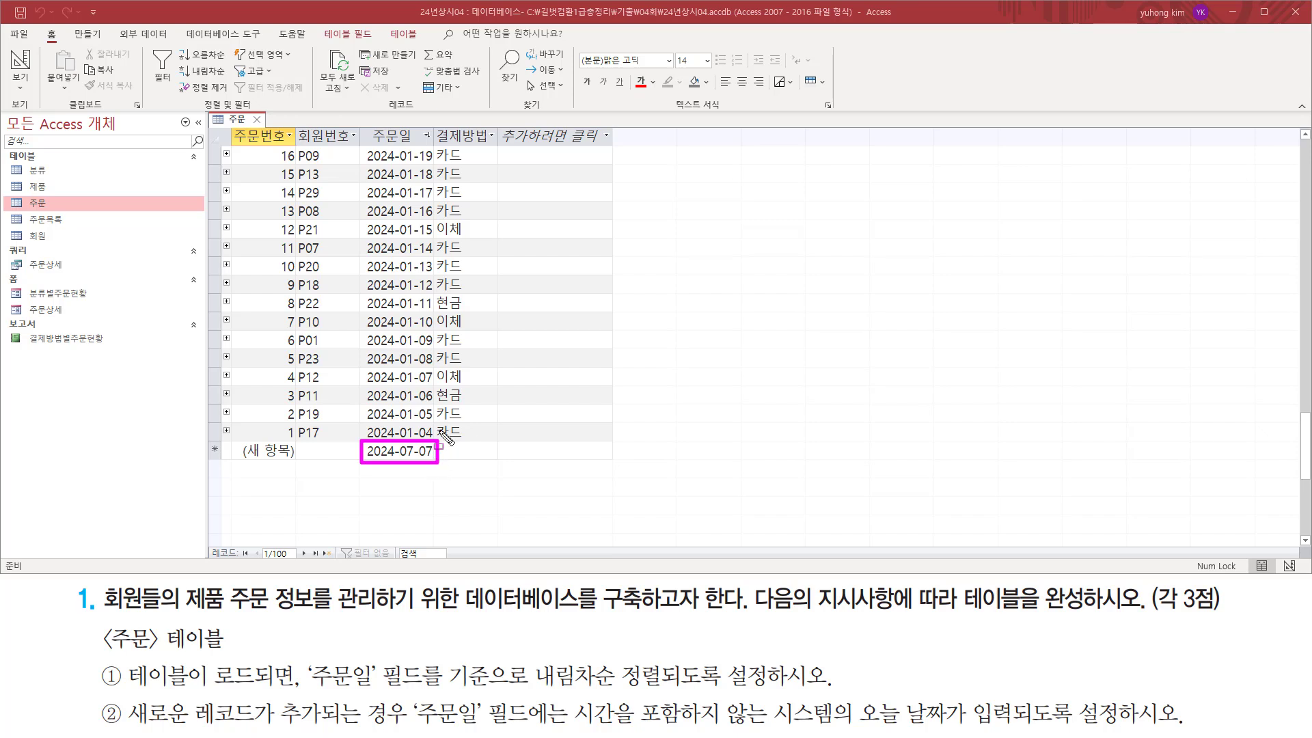
drag(101, 659, 125, 722)
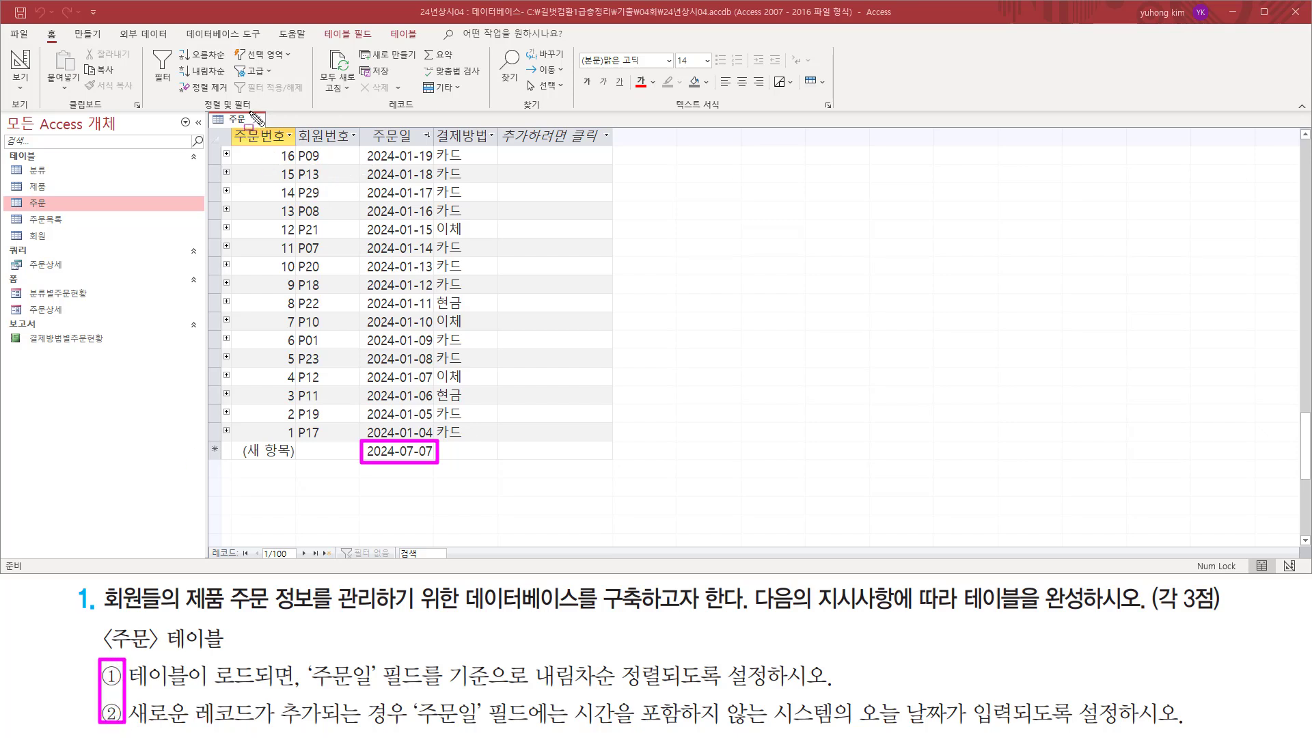
Close the 주문 table.
drag(250, 125, 273, 127)
key(Escape)
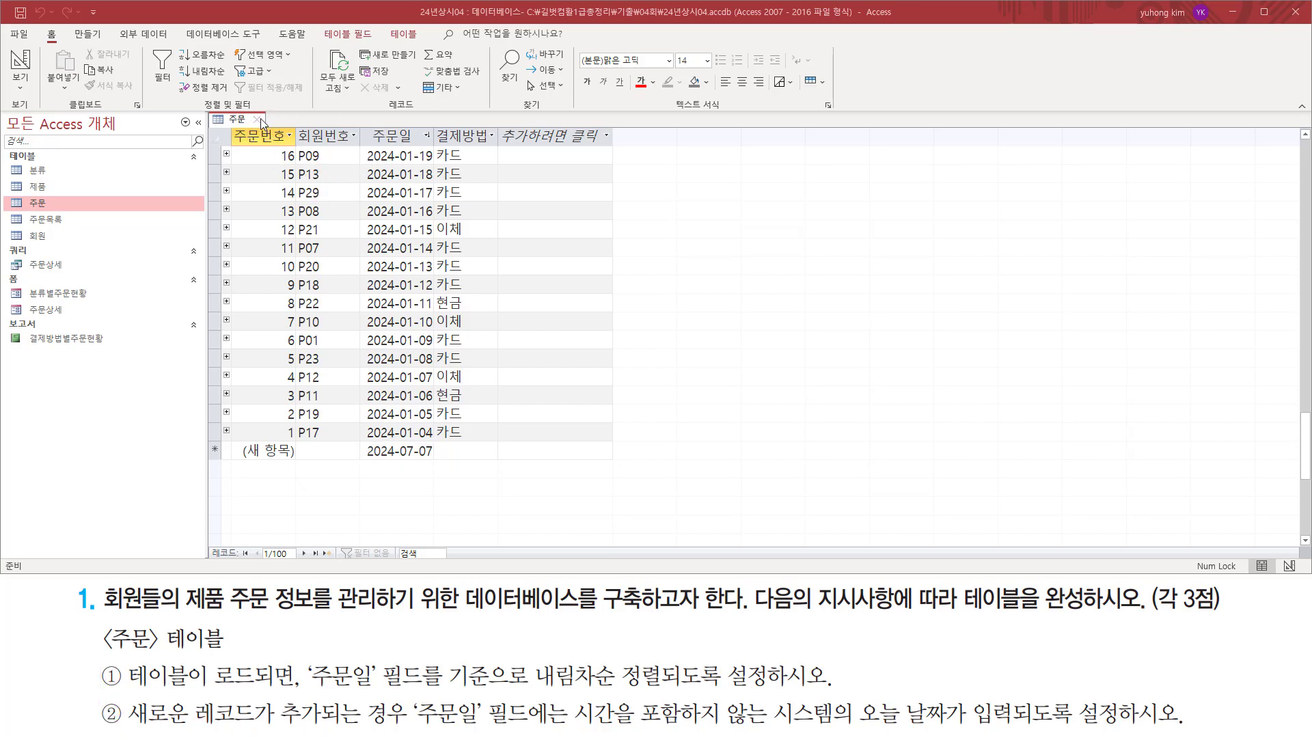
click(259, 119)
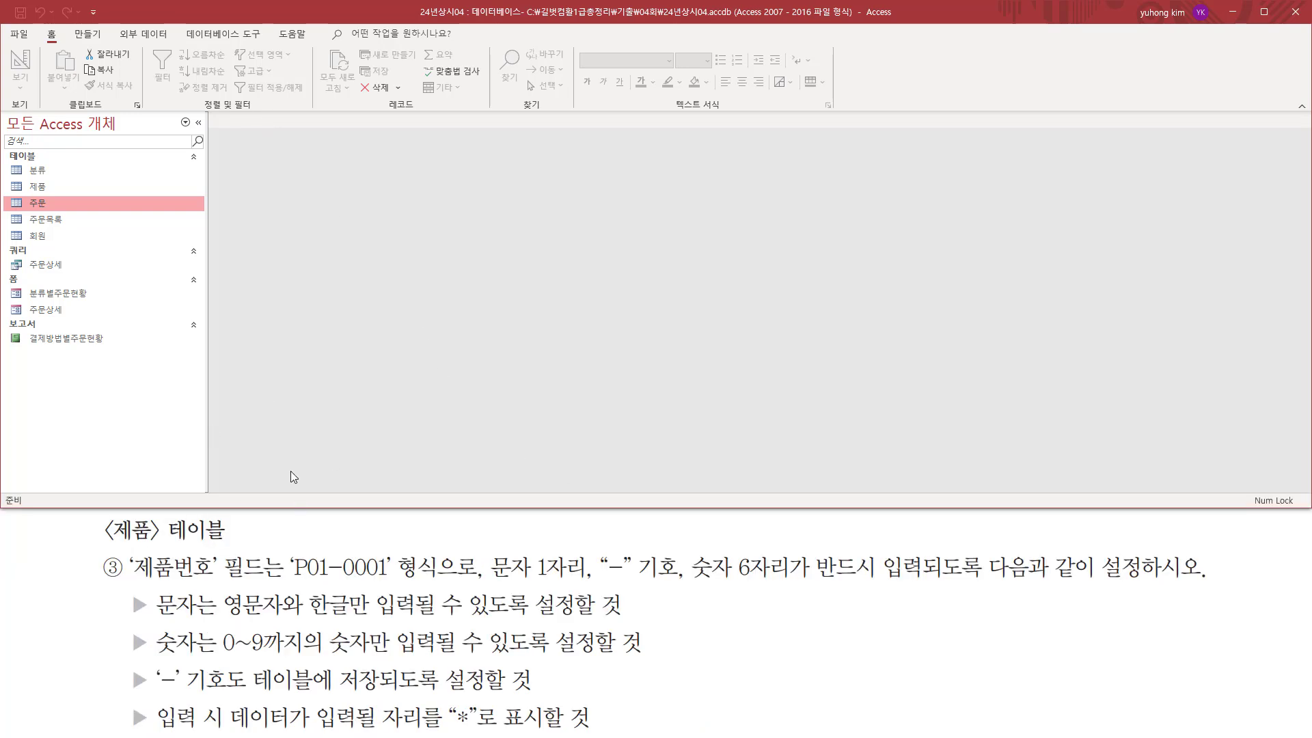
Open the 제품 table in Design view.
drag(99, 515, 243, 547)
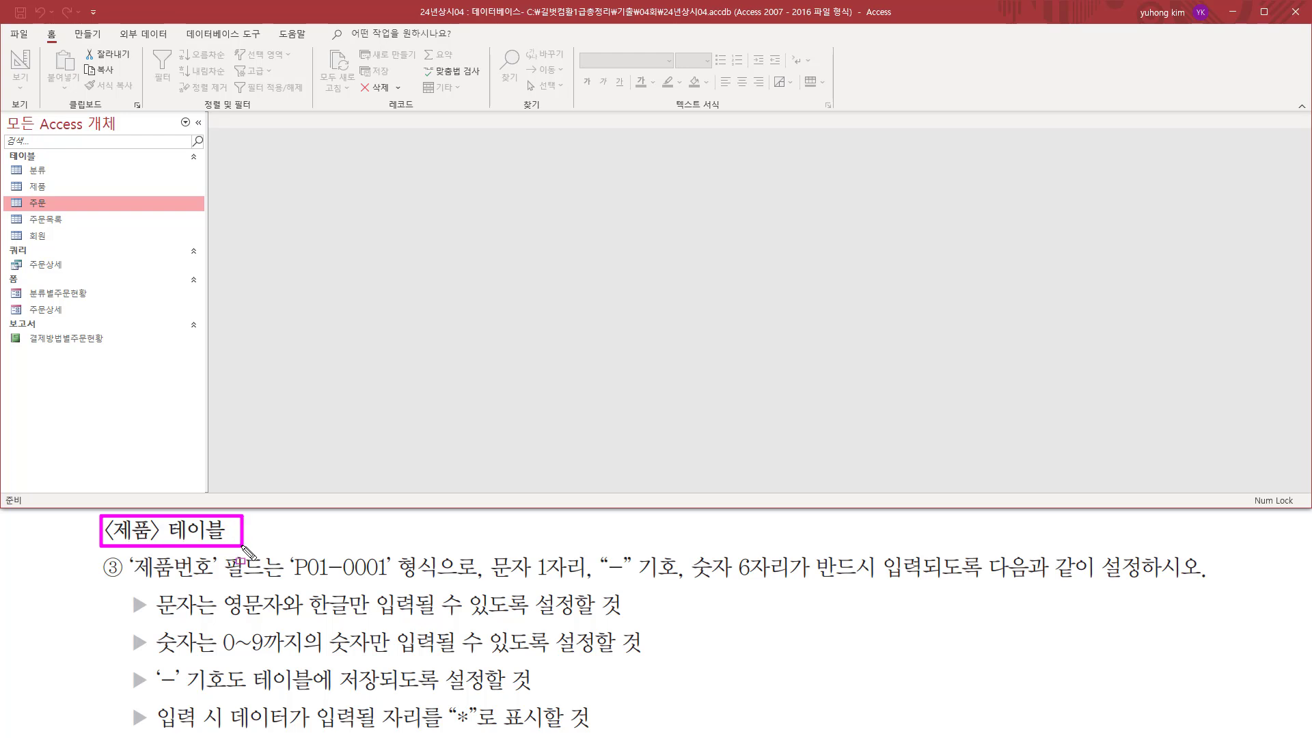
drag(20, 178, 58, 194)
key(Escape)
click(47, 187)
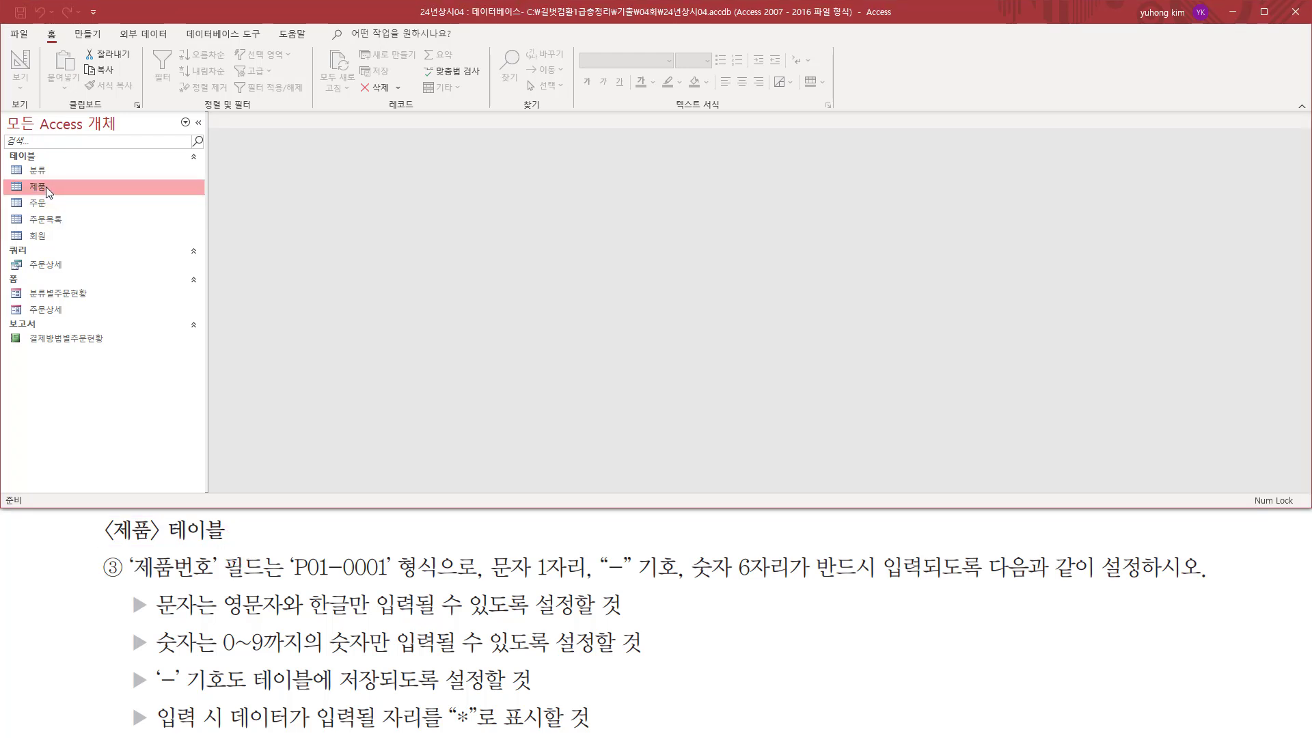
right_click(47, 186)
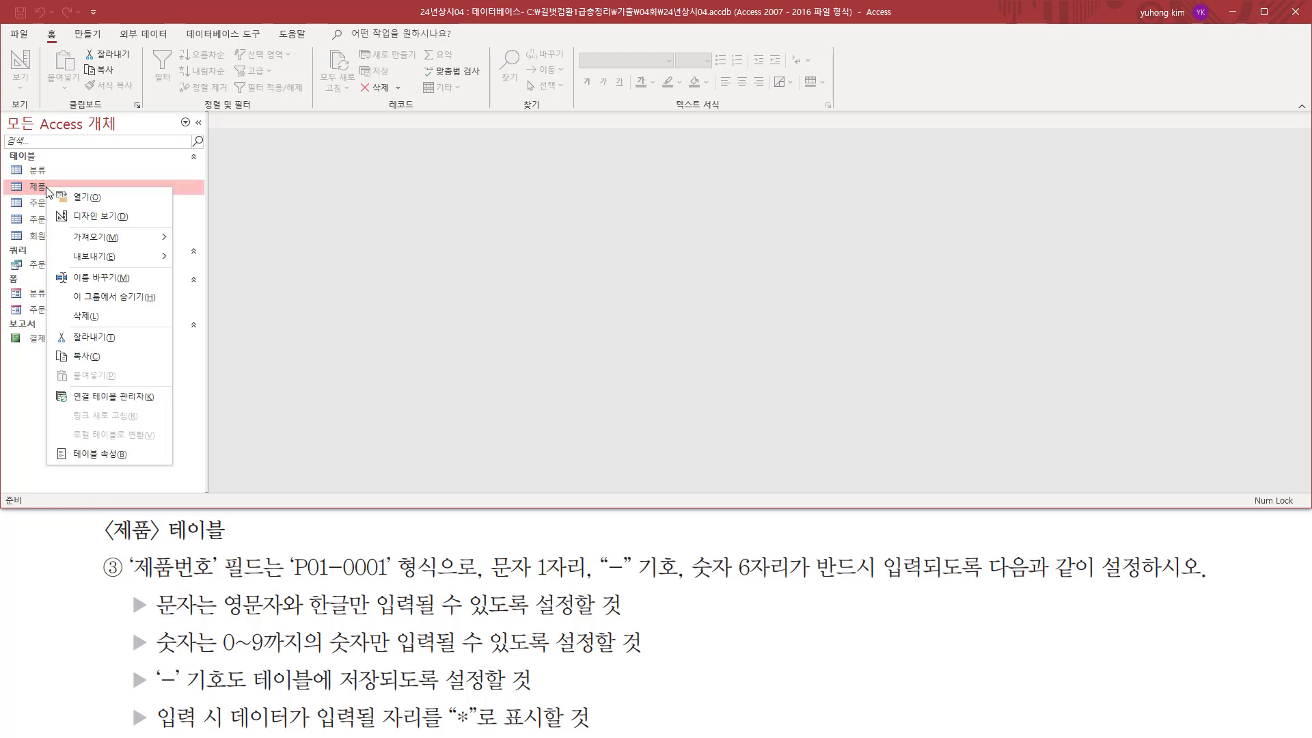
click(95, 217)
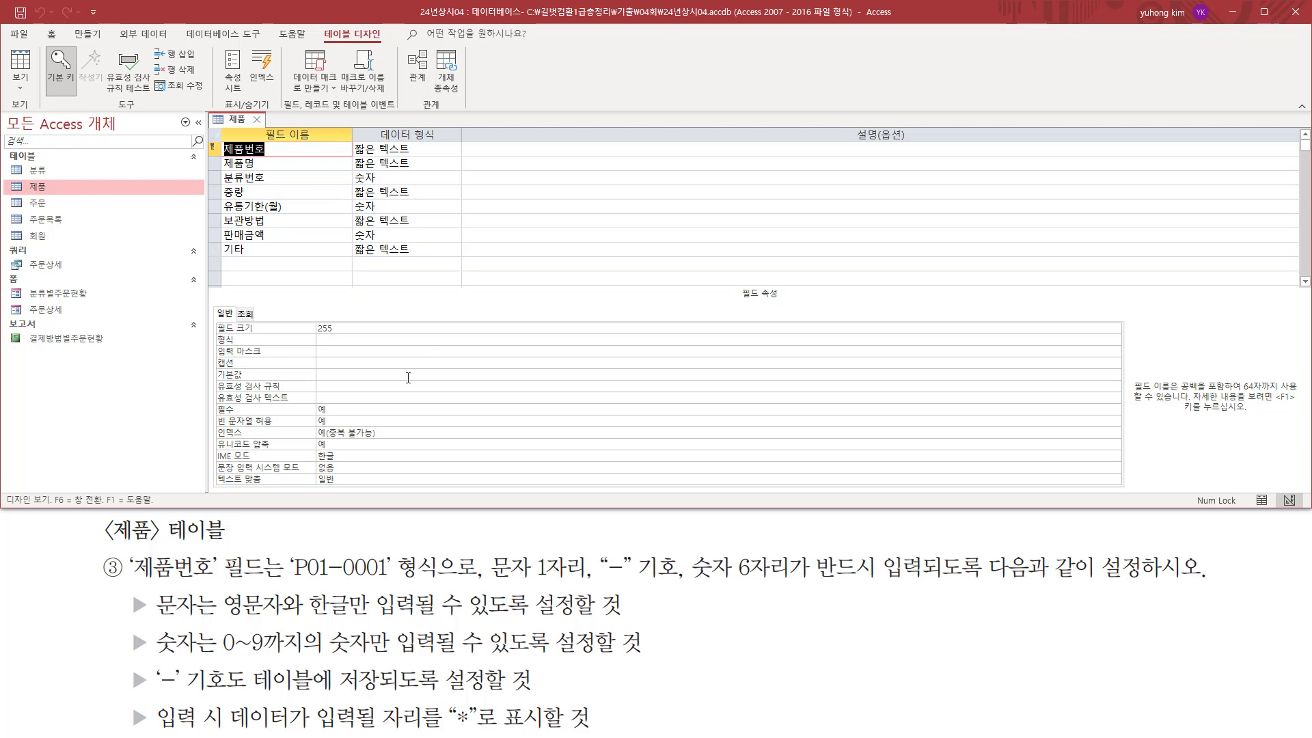
Examine the 제품 table's fields and the required 제품번호 format: one letter, the "-" symbol and mandatory digits.
mouse_move(216, 138)
mouse_down()
mouse_move(270, 249)
mouse_move(468, 265)
mouse_up()
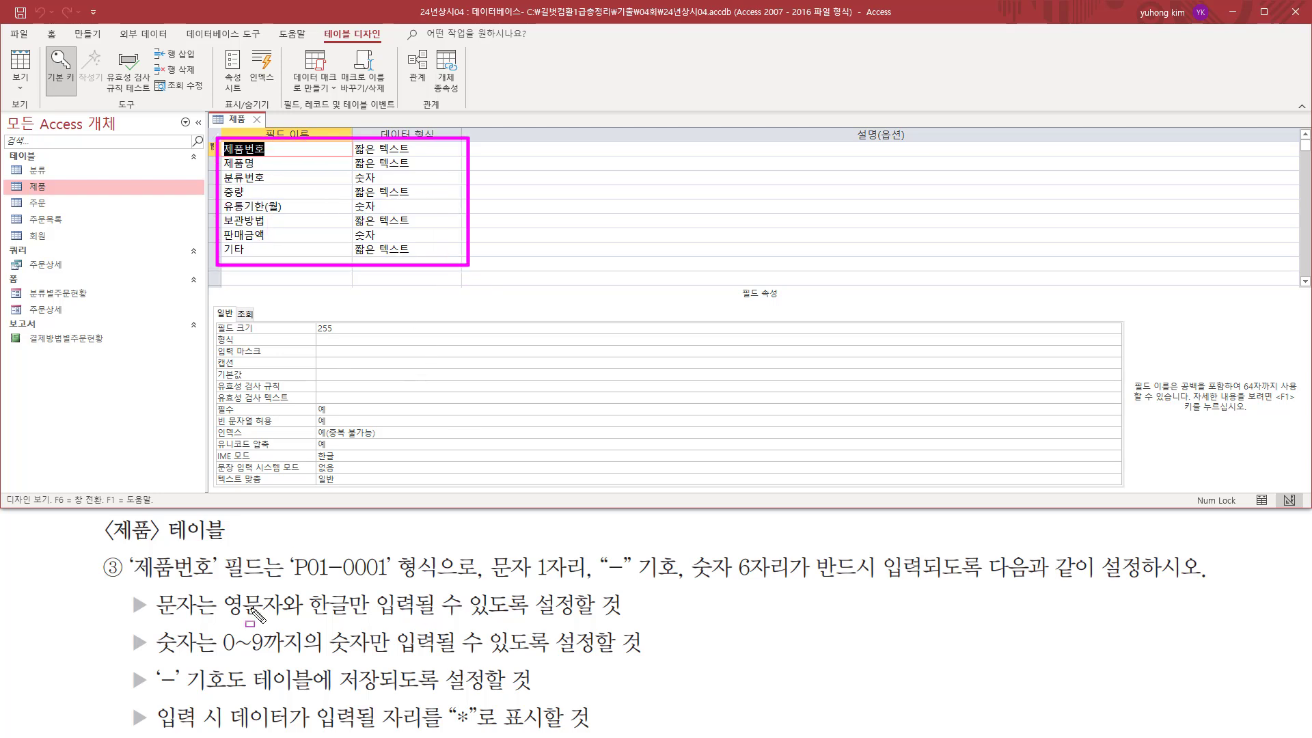
mouse_move(125, 548)
mouse_down()
mouse_move(138, 570)
mouse_move(265, 583)
mouse_up()
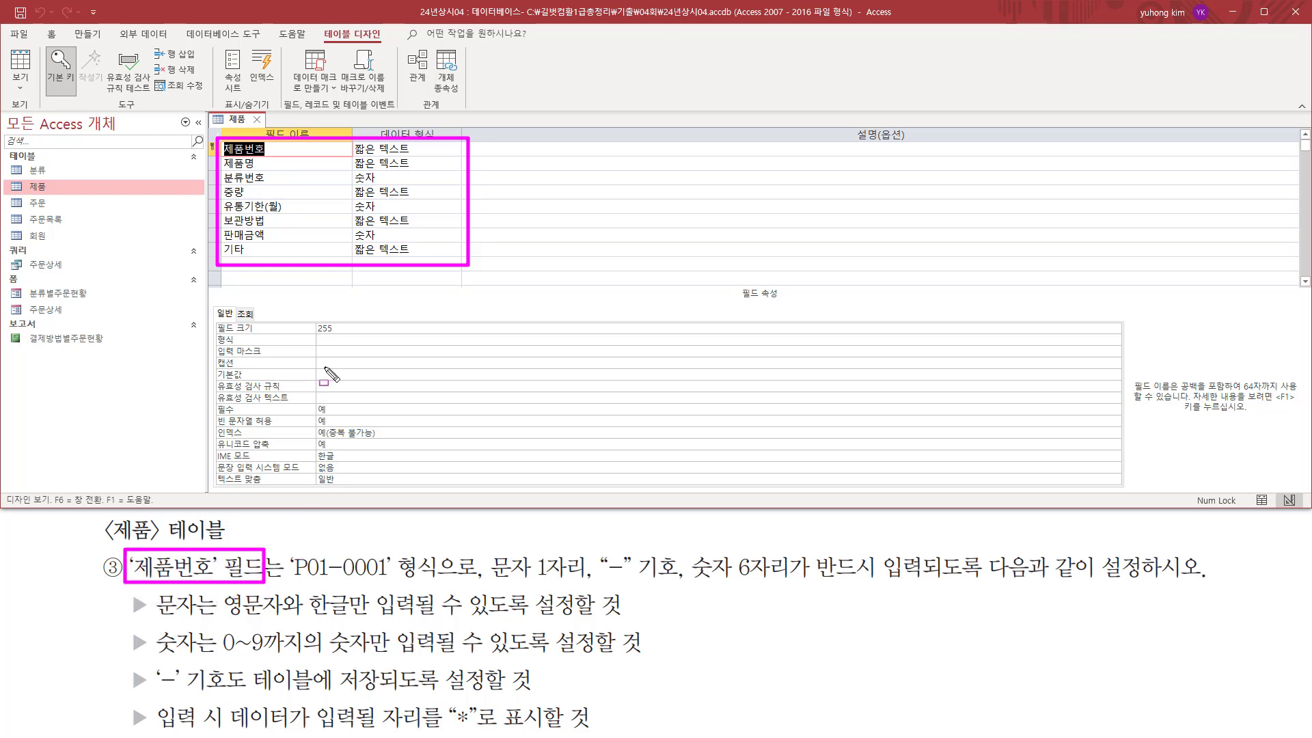
key(Escape)
drag(219, 139, 276, 158)
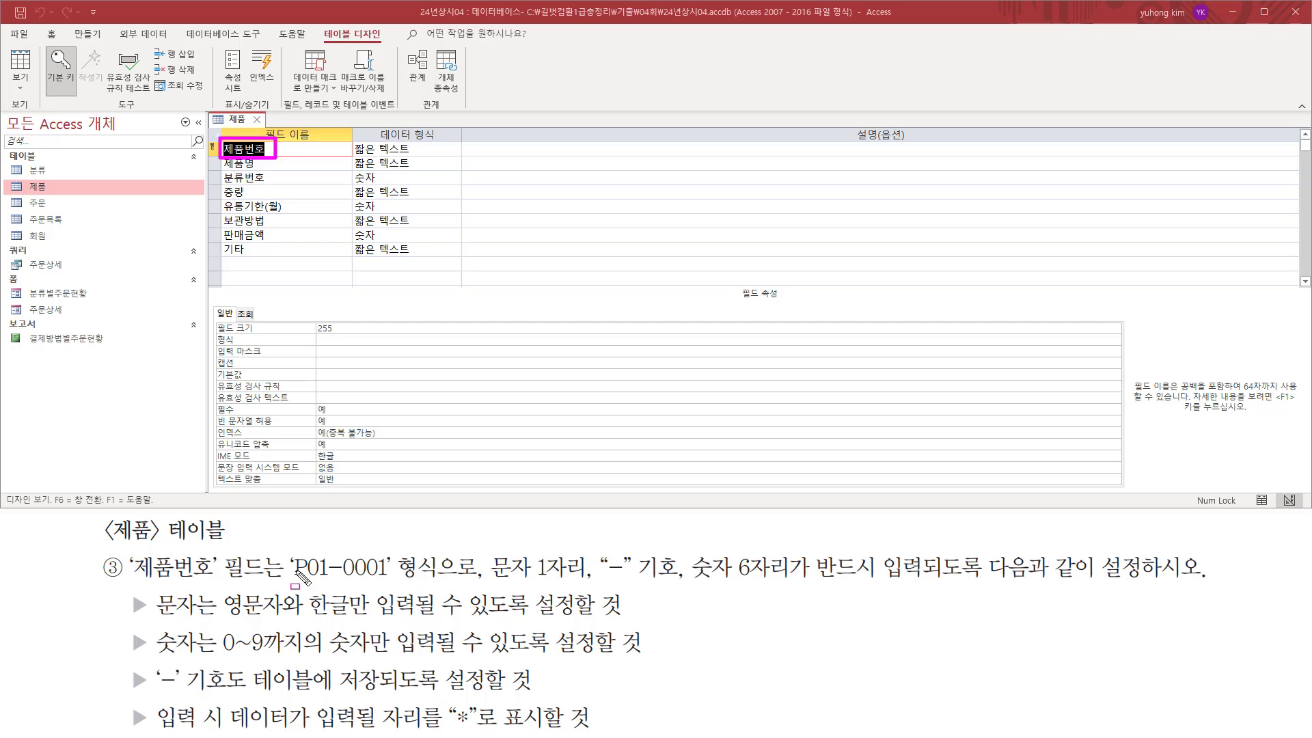
drag(286, 582, 393, 583)
drag(479, 549, 582, 585)
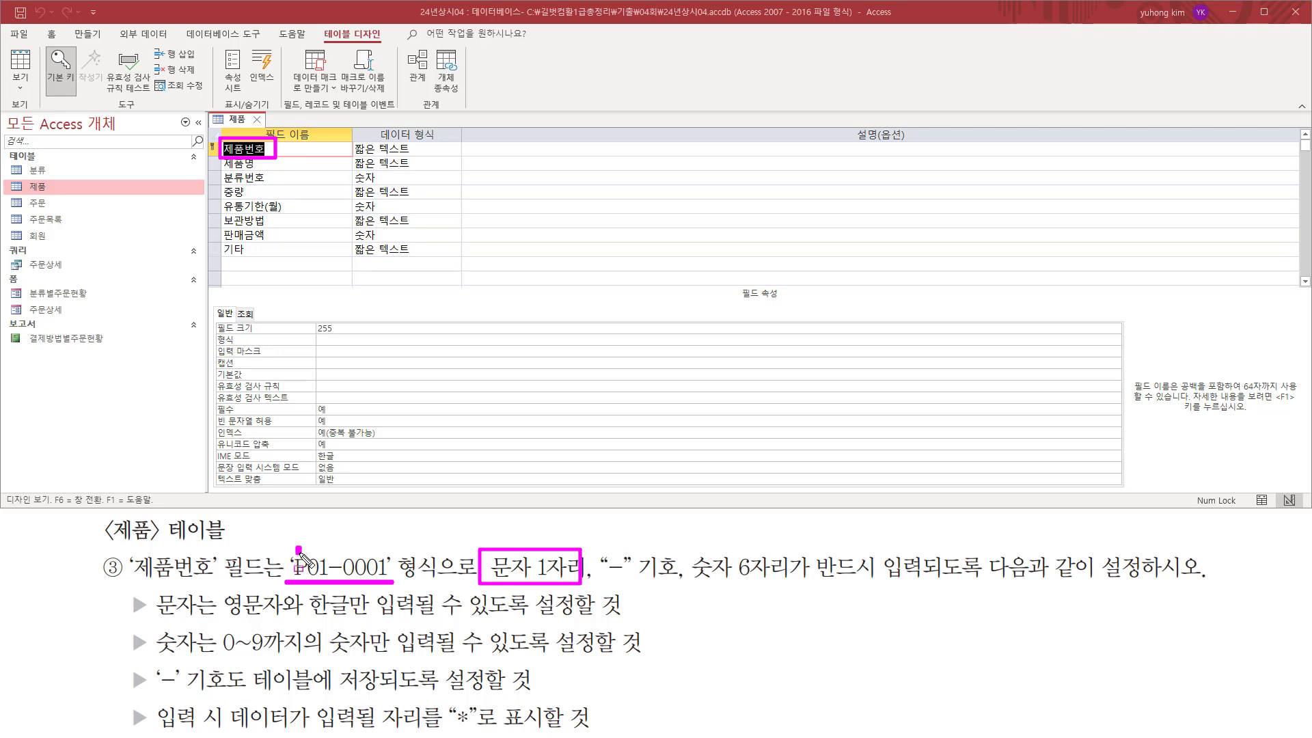
drag(602, 581, 674, 581)
drag(330, 558, 340, 575)
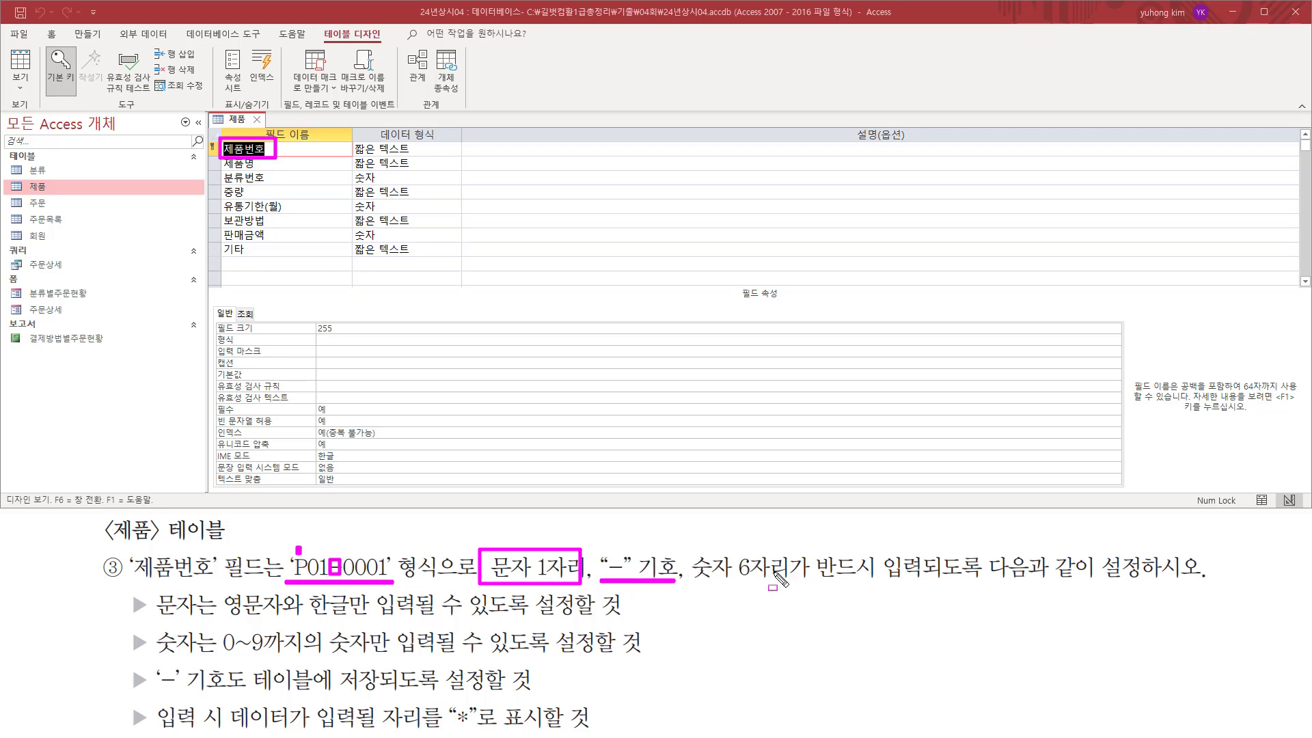
drag(687, 582, 791, 581)
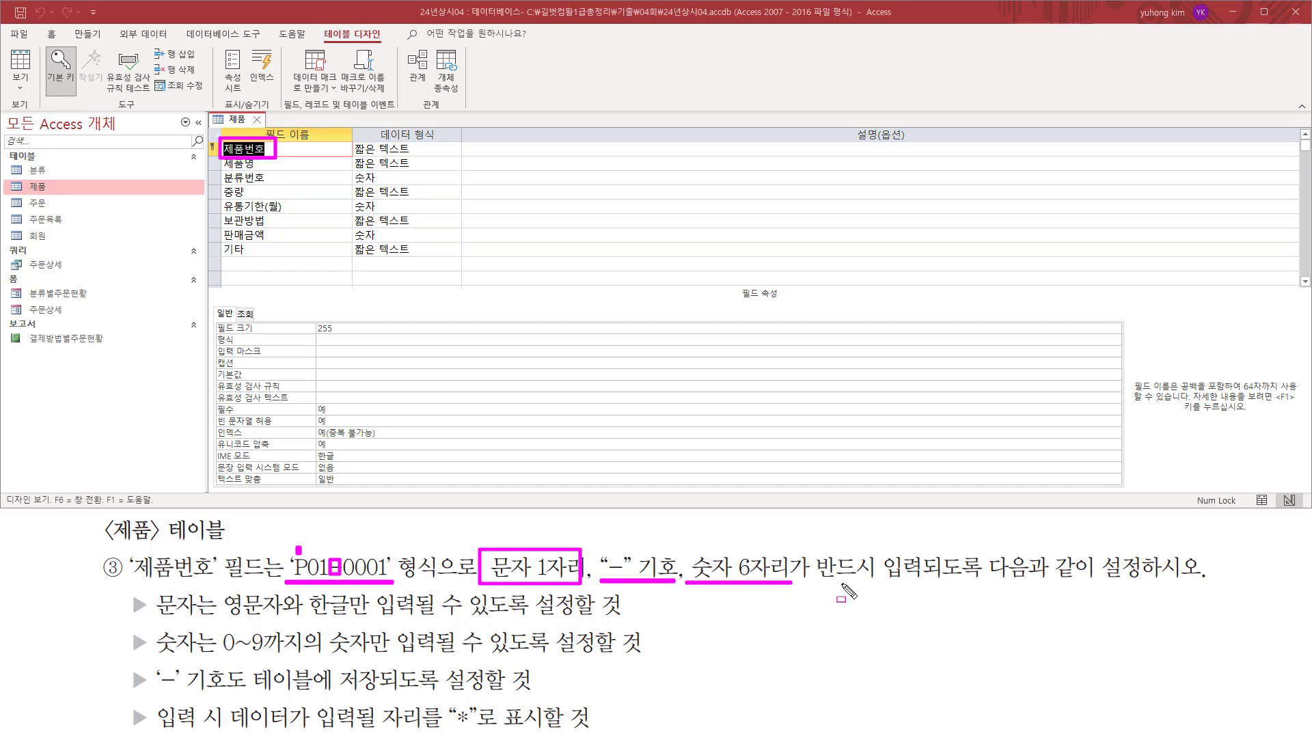
drag(816, 581, 1165, 581)
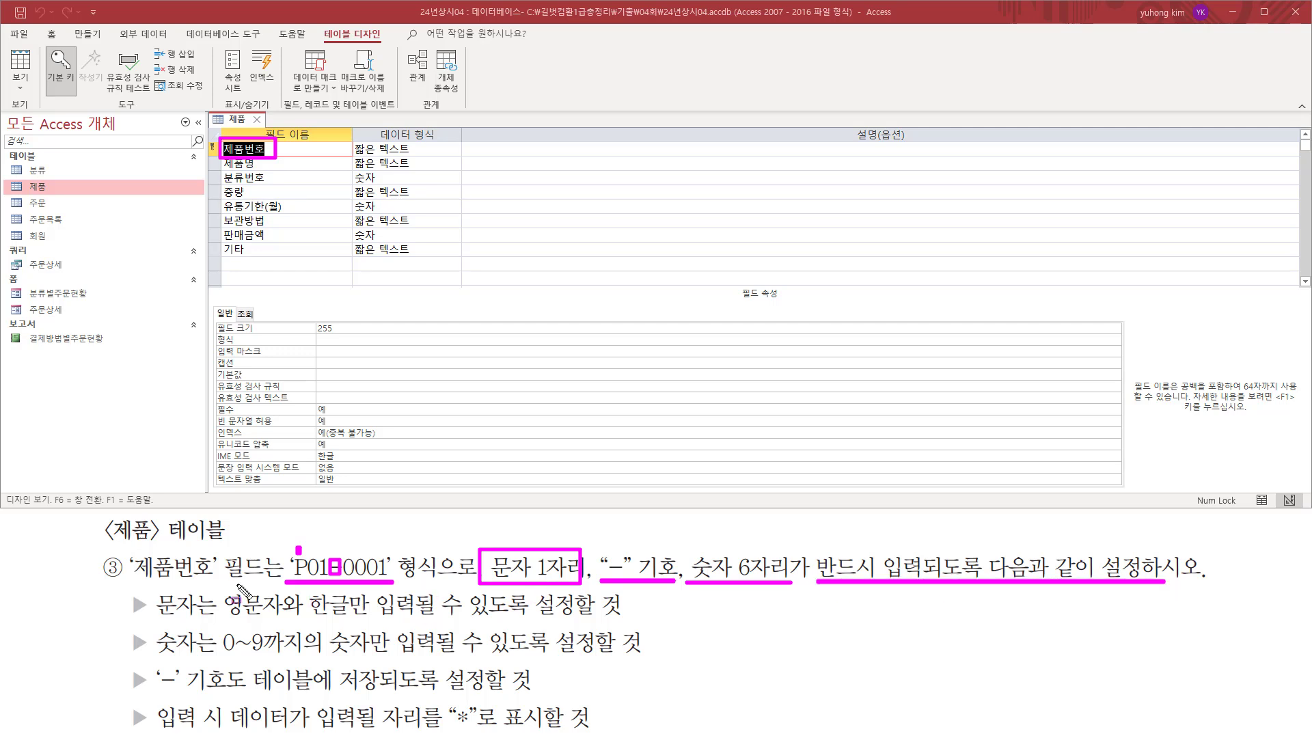
Examine the 제품번호 entry rules for permitted letters, digits 0 to 9, storing the "-" symbol and the "*" placeholder.
key(e)
drag(153, 588, 217, 620)
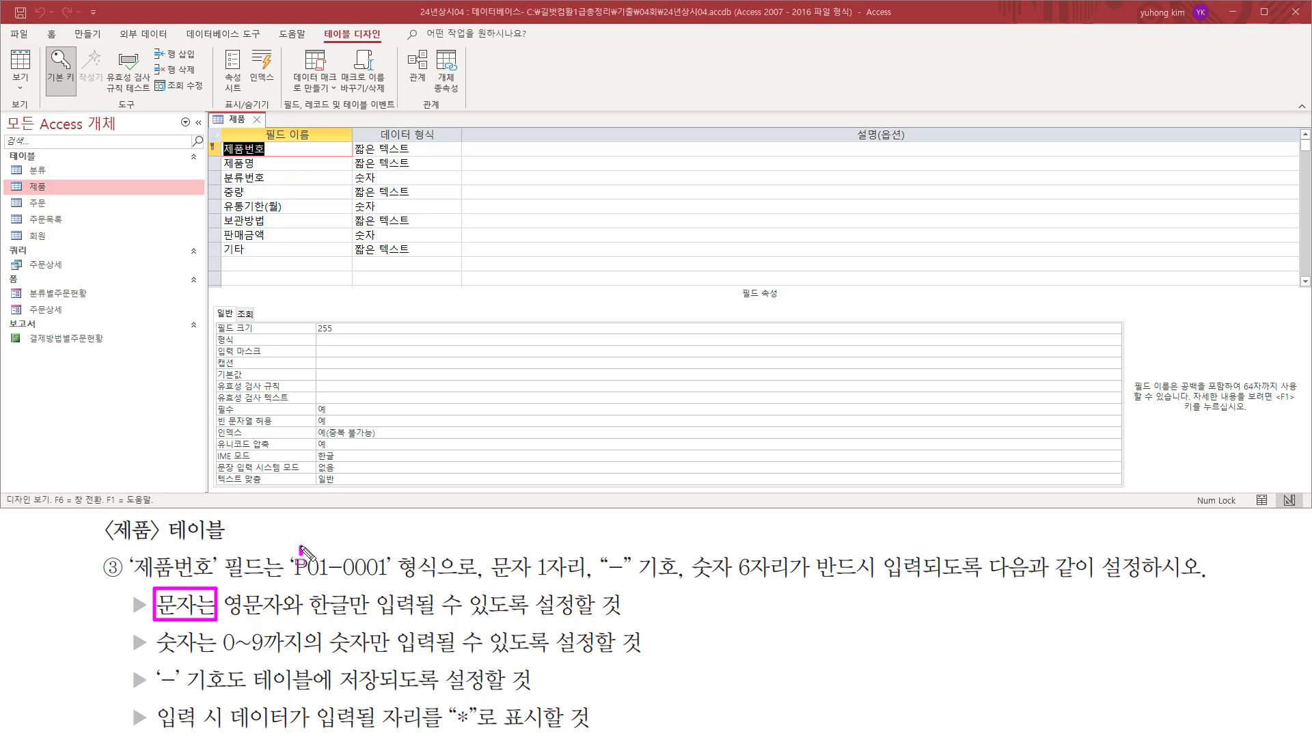
drag(221, 619, 377, 619)
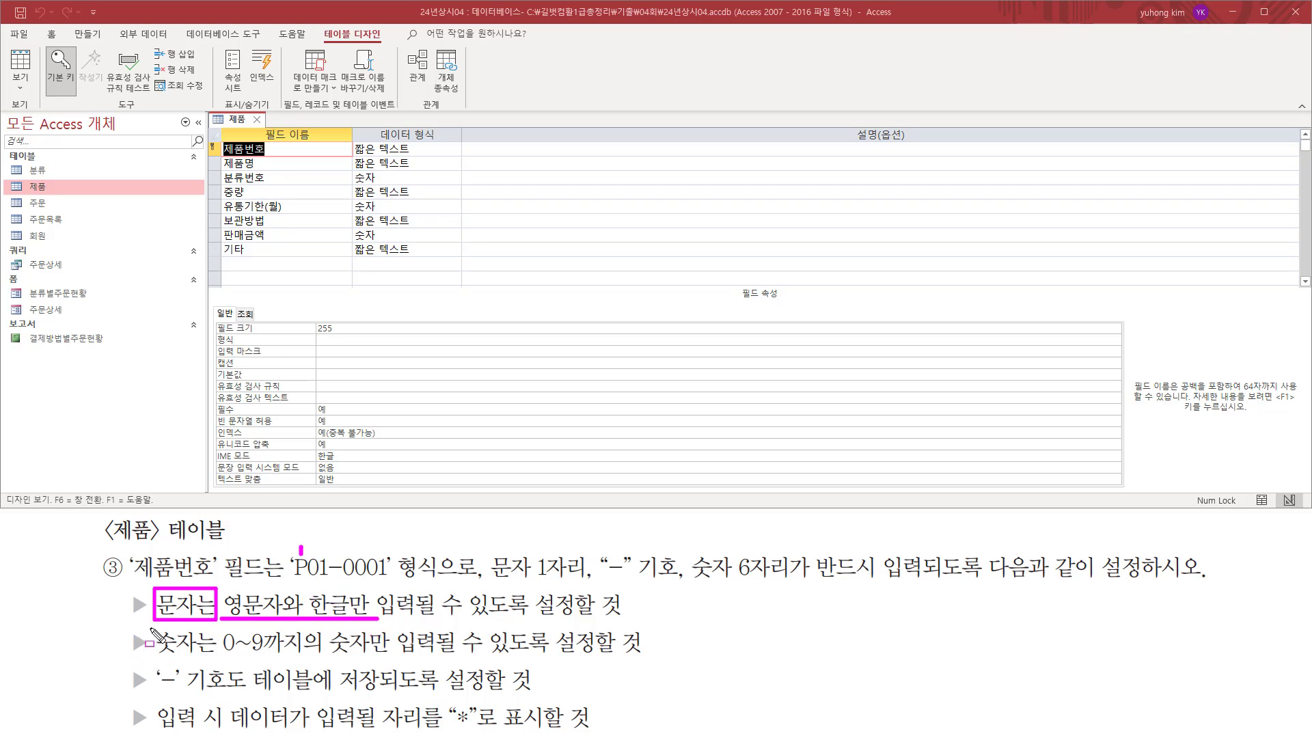
drag(153, 627, 214, 662)
drag(305, 578, 391, 576)
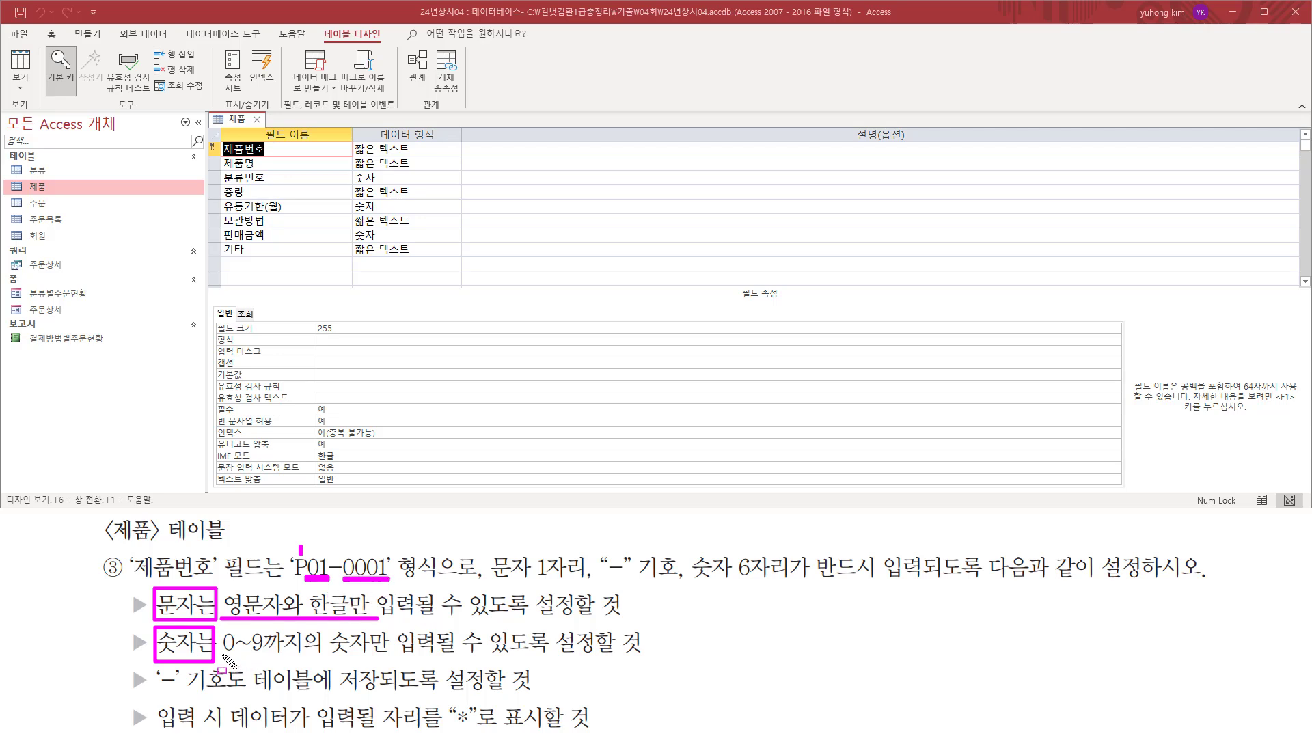
drag(224, 654, 339, 655)
drag(369, 653, 388, 657)
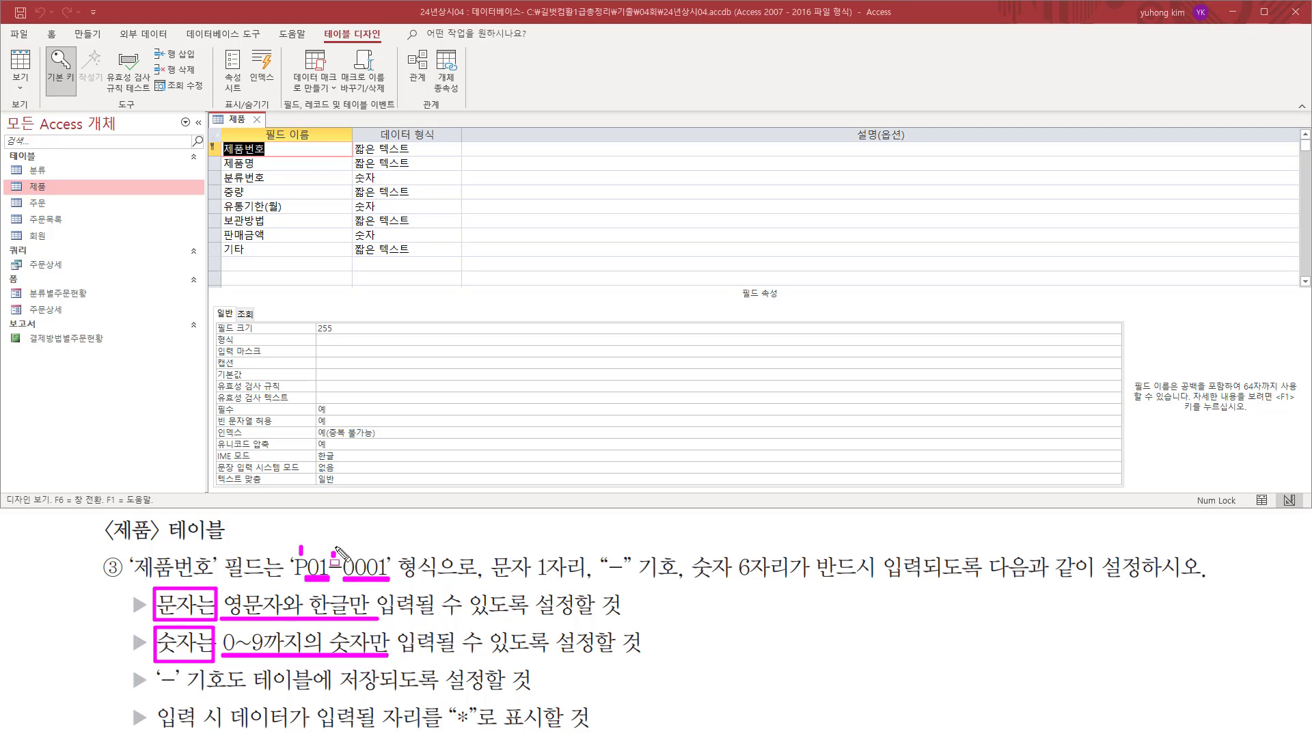
drag(334, 556, 336, 544)
drag(141, 695, 242, 695)
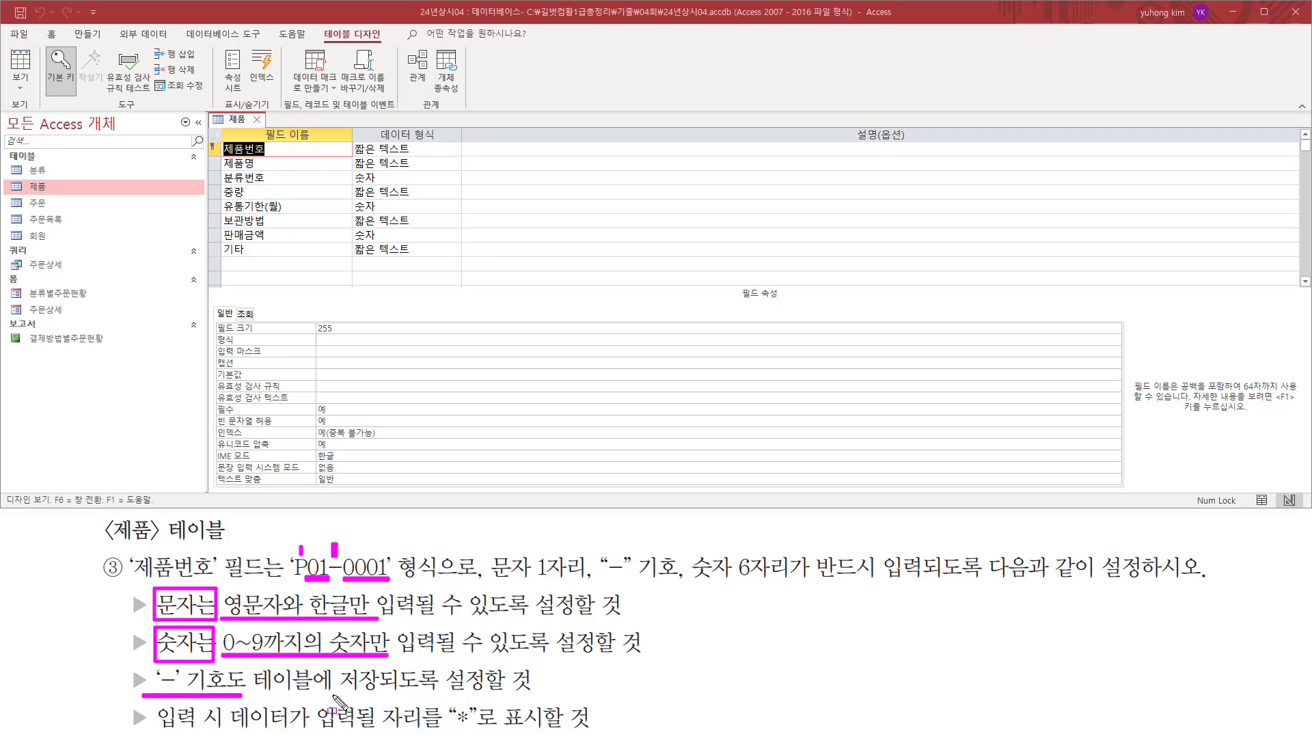
drag(330, 695, 496, 695)
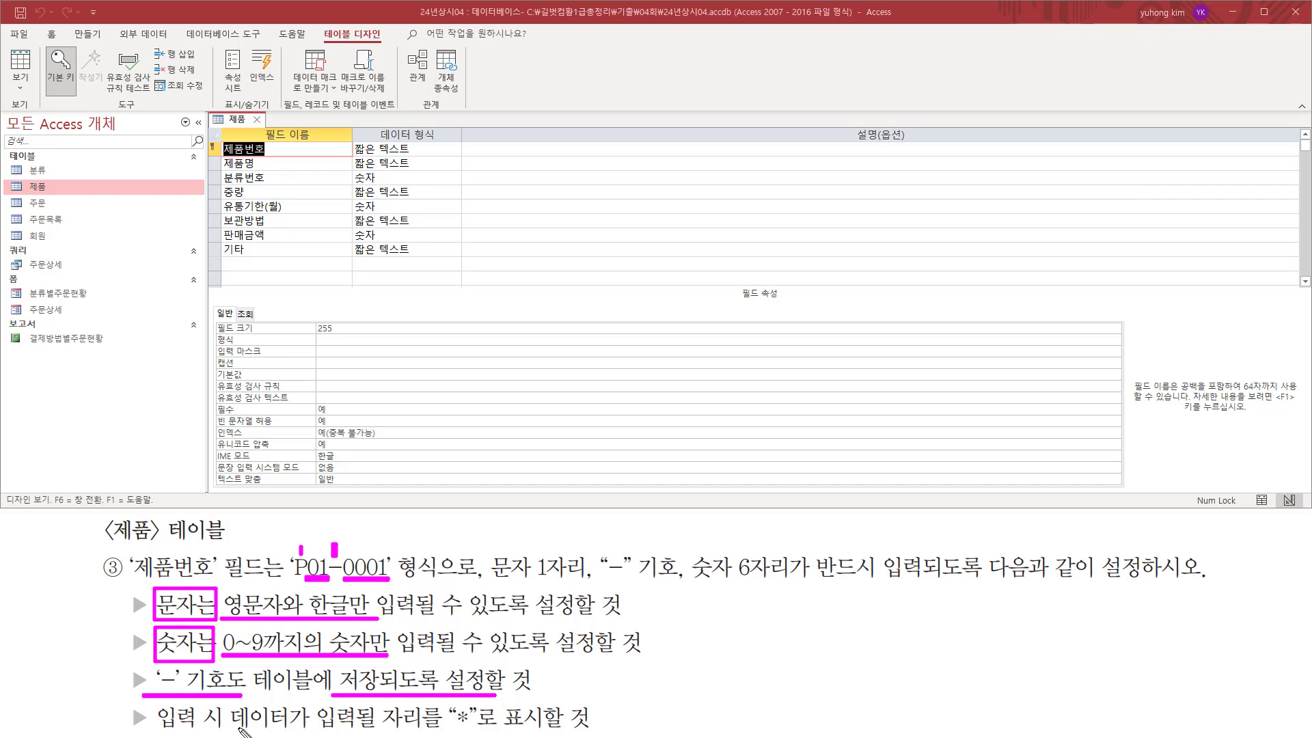
drag(226, 728, 476, 726)
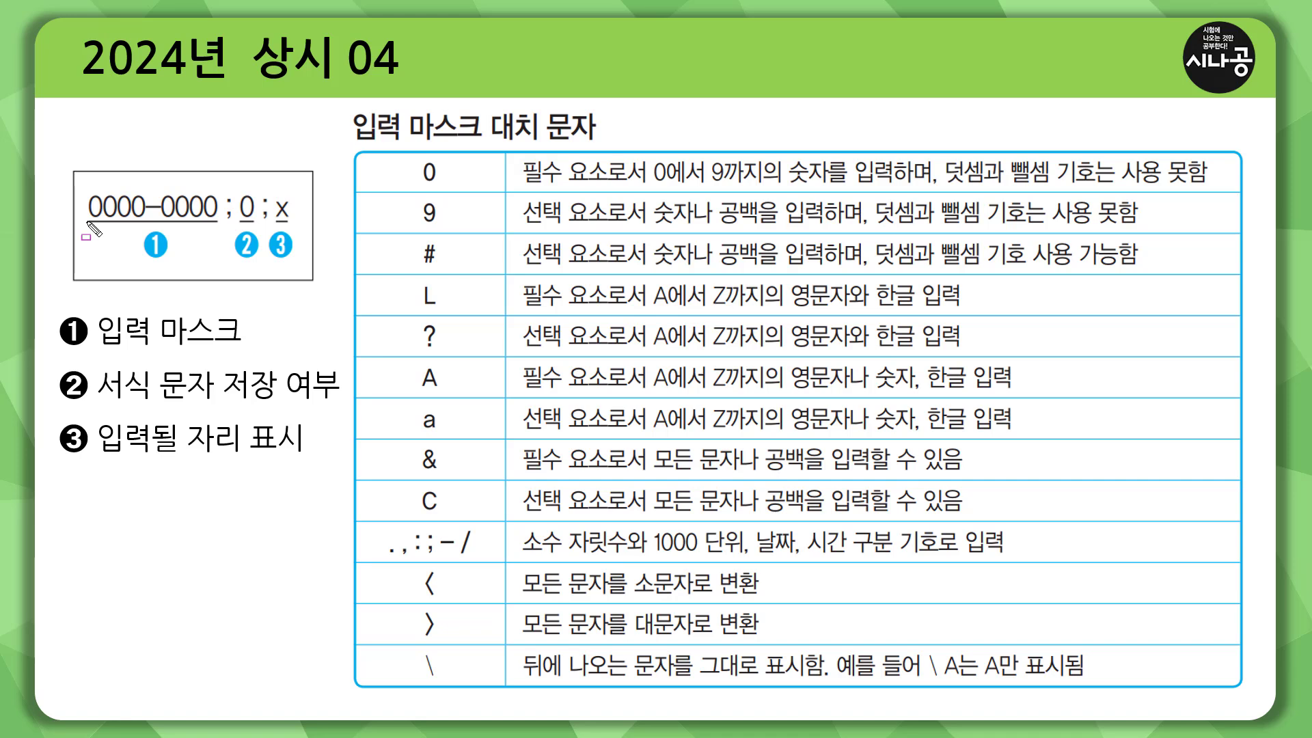
drag(87, 221, 217, 221)
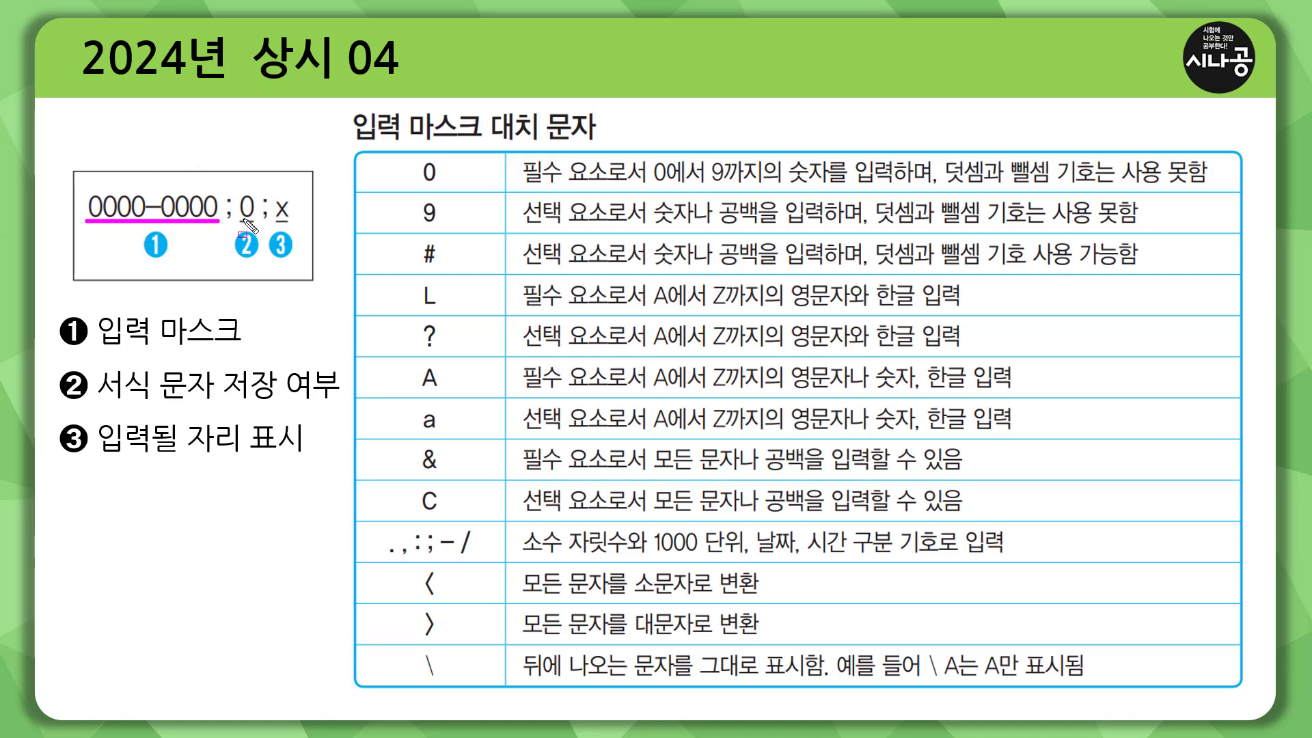
drag(235, 220, 255, 220)
drag(271, 221, 289, 222)
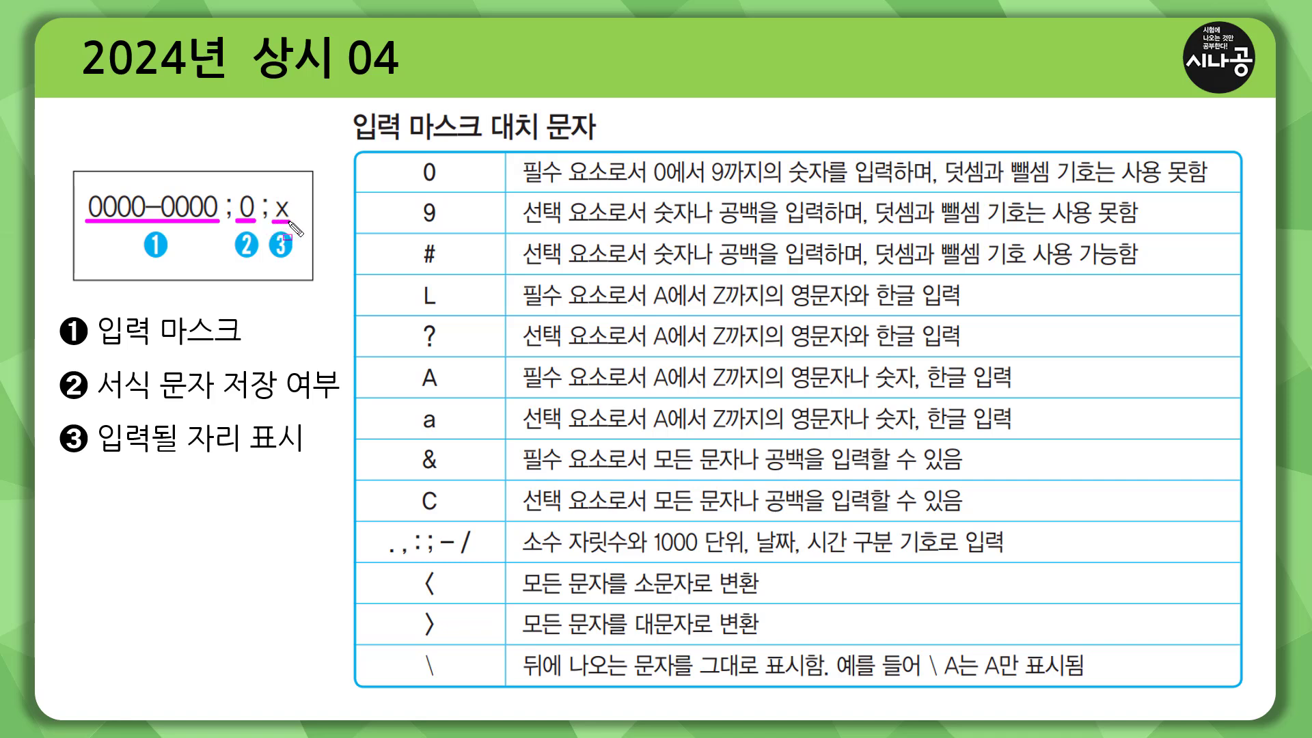
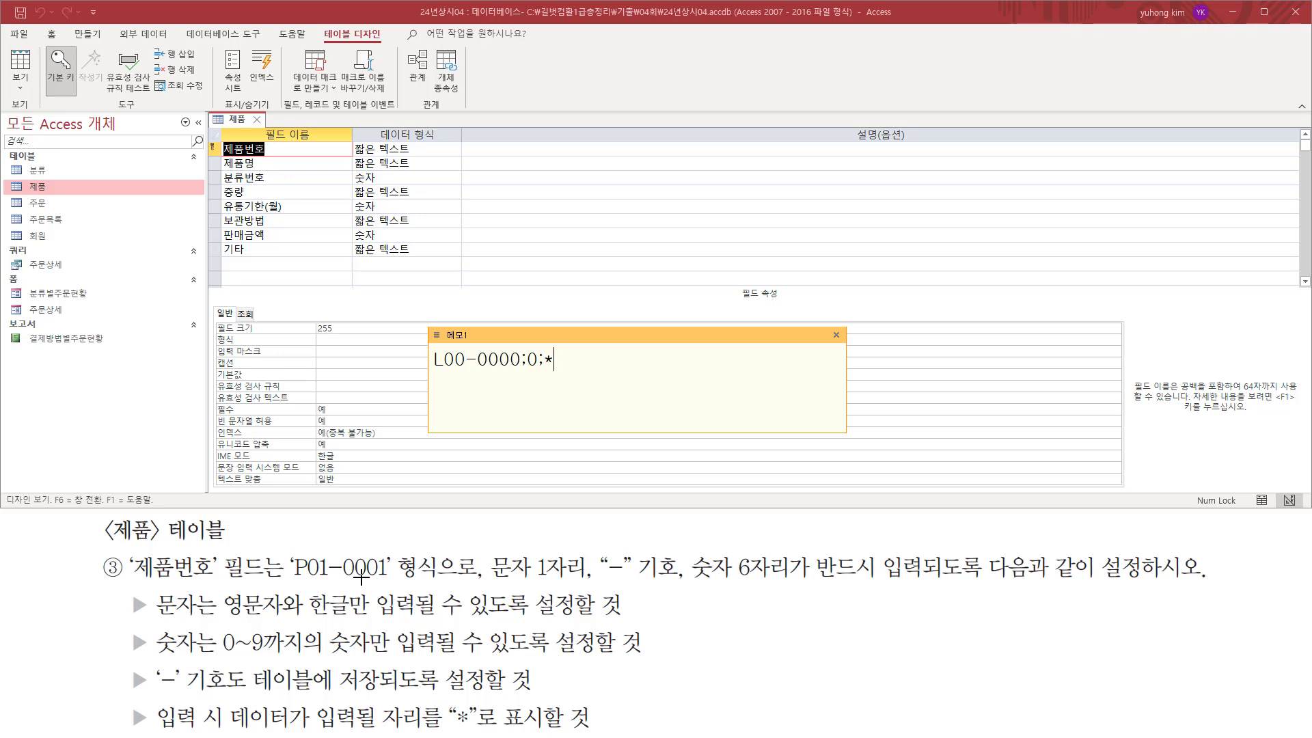
Set the 제품번호 field's input mask (입력 마스크) to L00-0000;0;*, copied from the memo.
drag(580, 361, 420, 363)
key(ctrl+c)
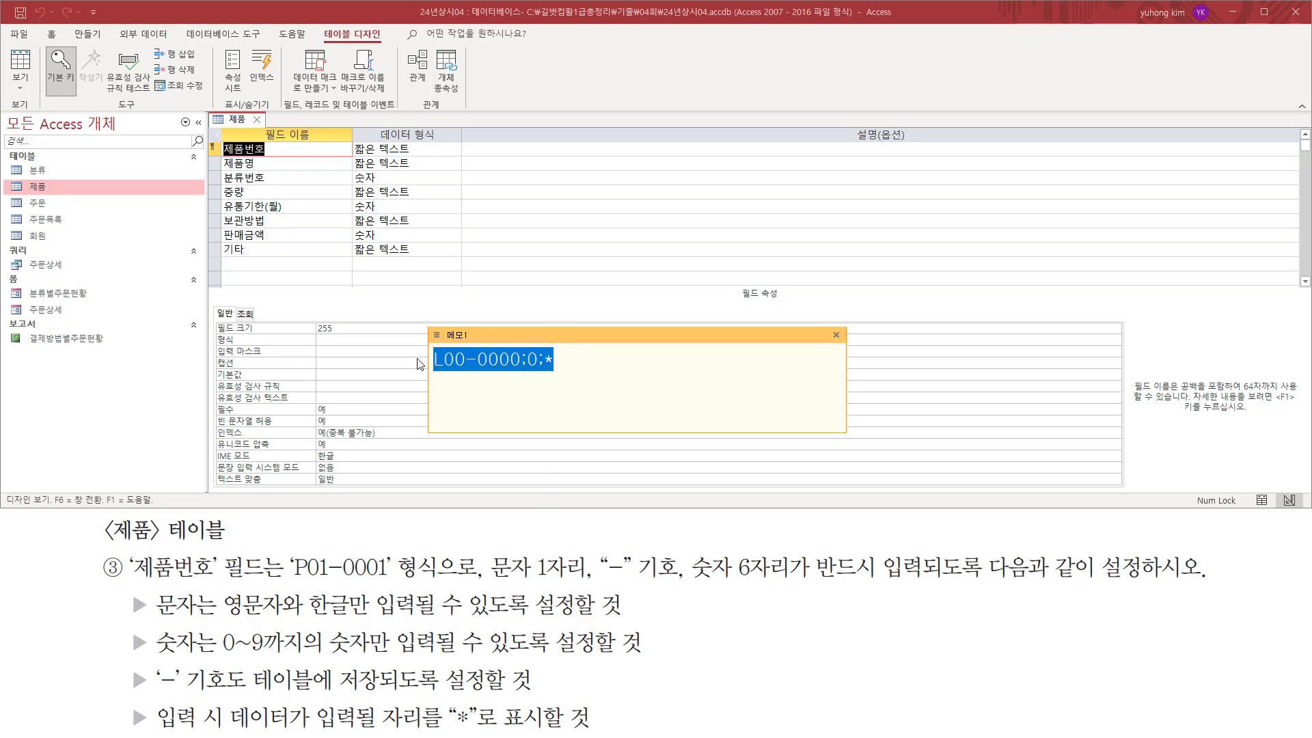
click(626, 371)
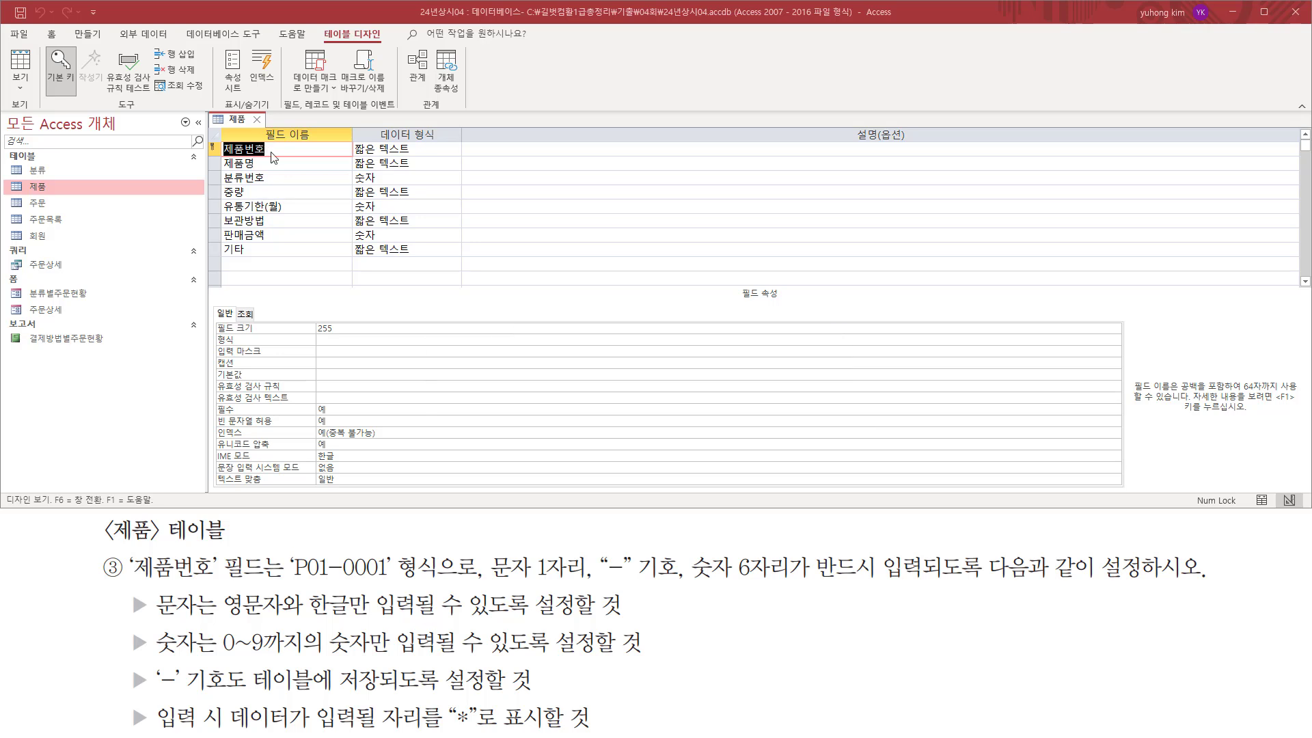
click(271, 151)
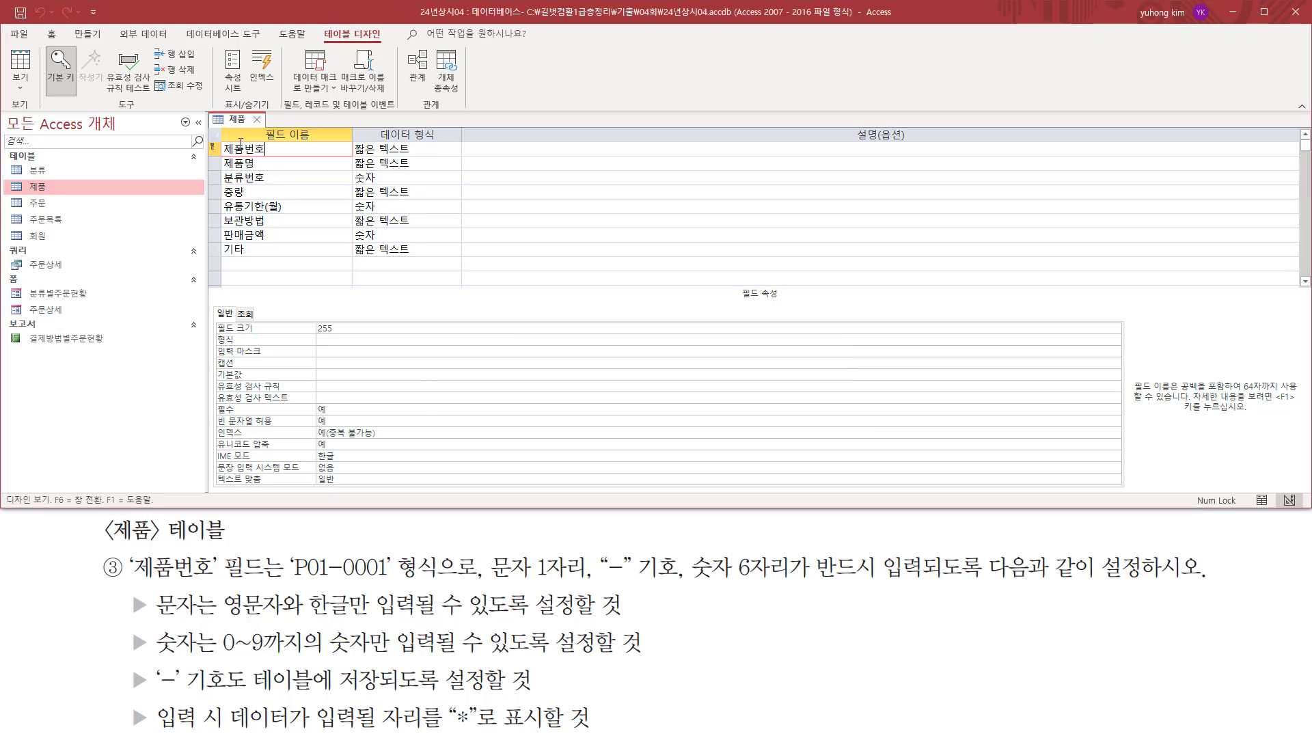
drag(217, 142, 270, 159)
mouse_move(217, 361)
mouse_down()
mouse_move(452, 362)
mouse_move(445, 352)
mouse_up()
click(347, 350)
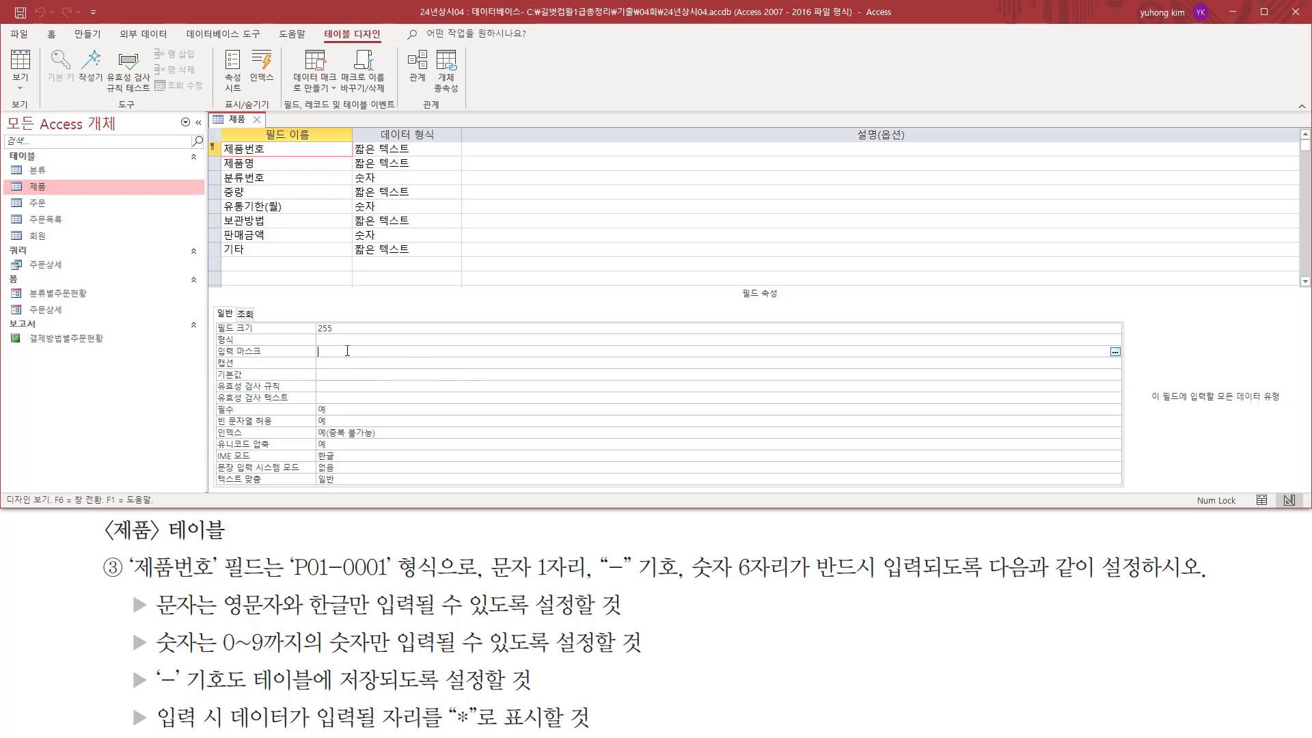
key(ctrl+v)
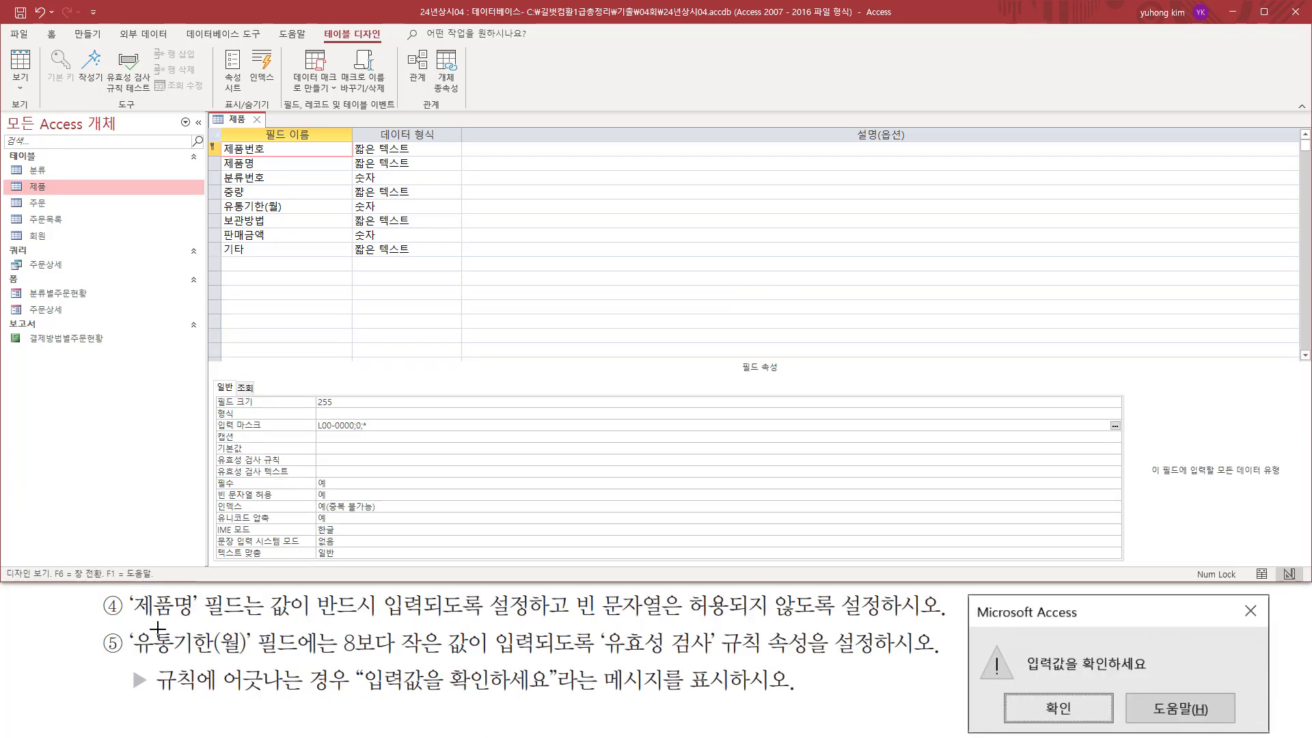
Make entry mandatory for the 제품명 field by setting its 필수 property to 예.
drag(126, 591, 198, 622)
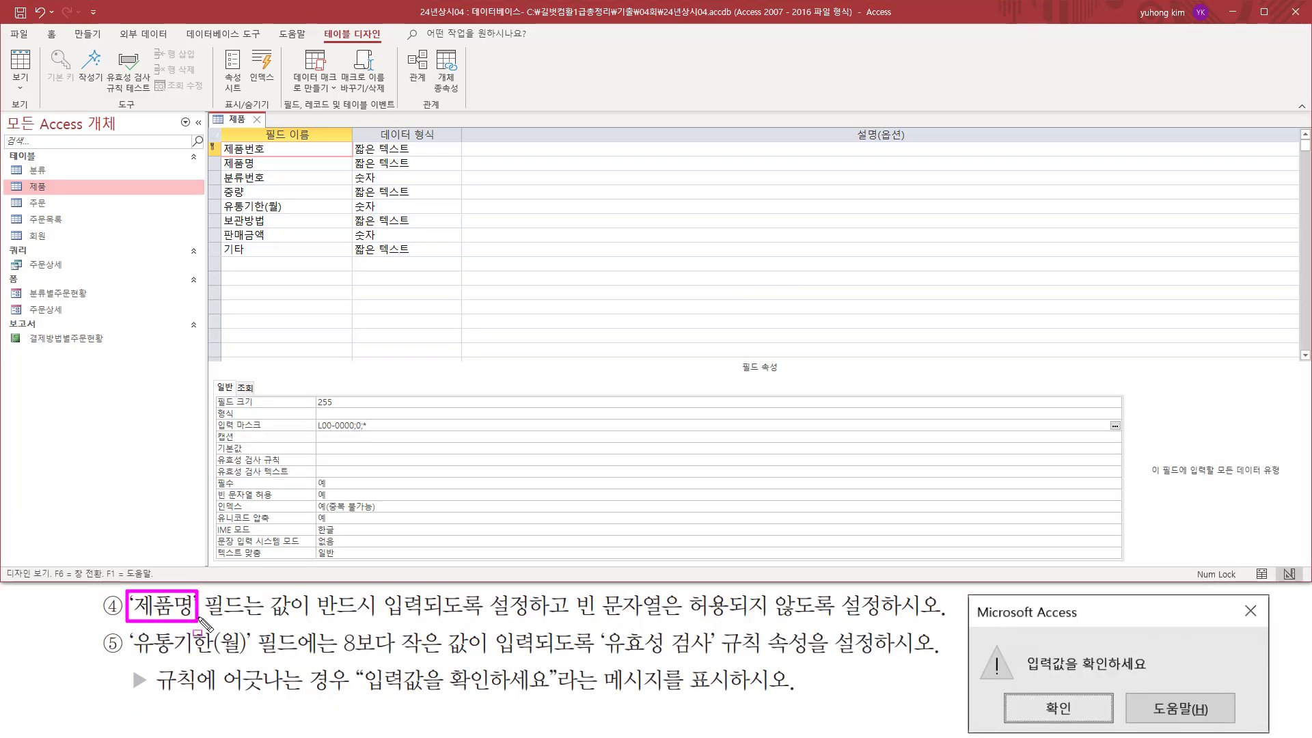
drag(222, 172, 262, 157)
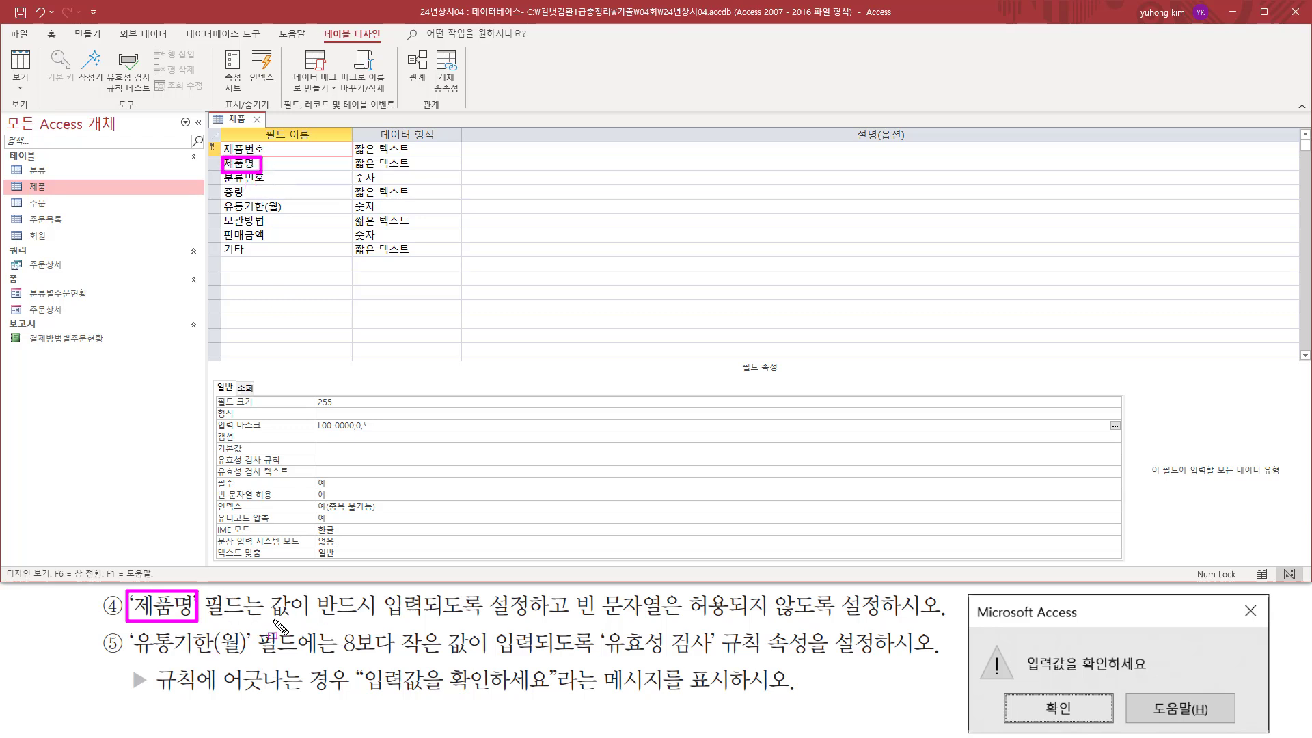
drag(269, 617, 528, 620)
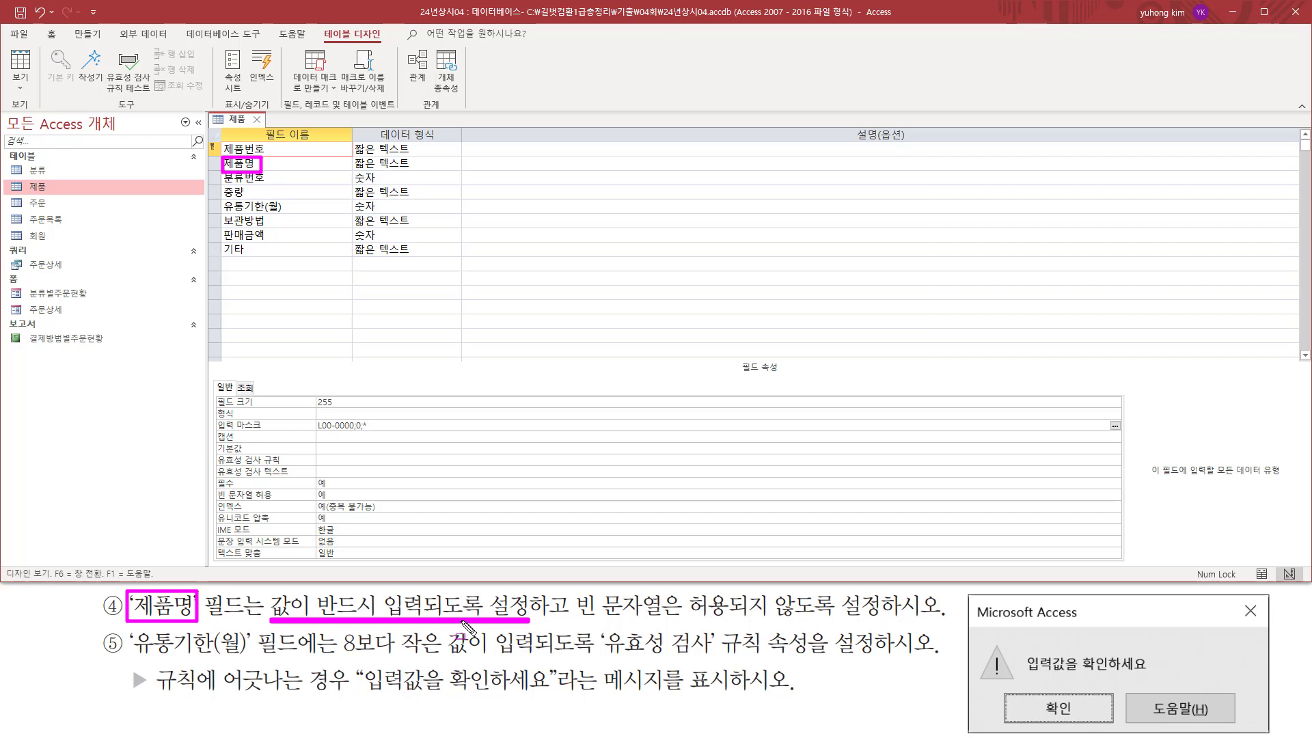
drag(571, 617, 902, 618)
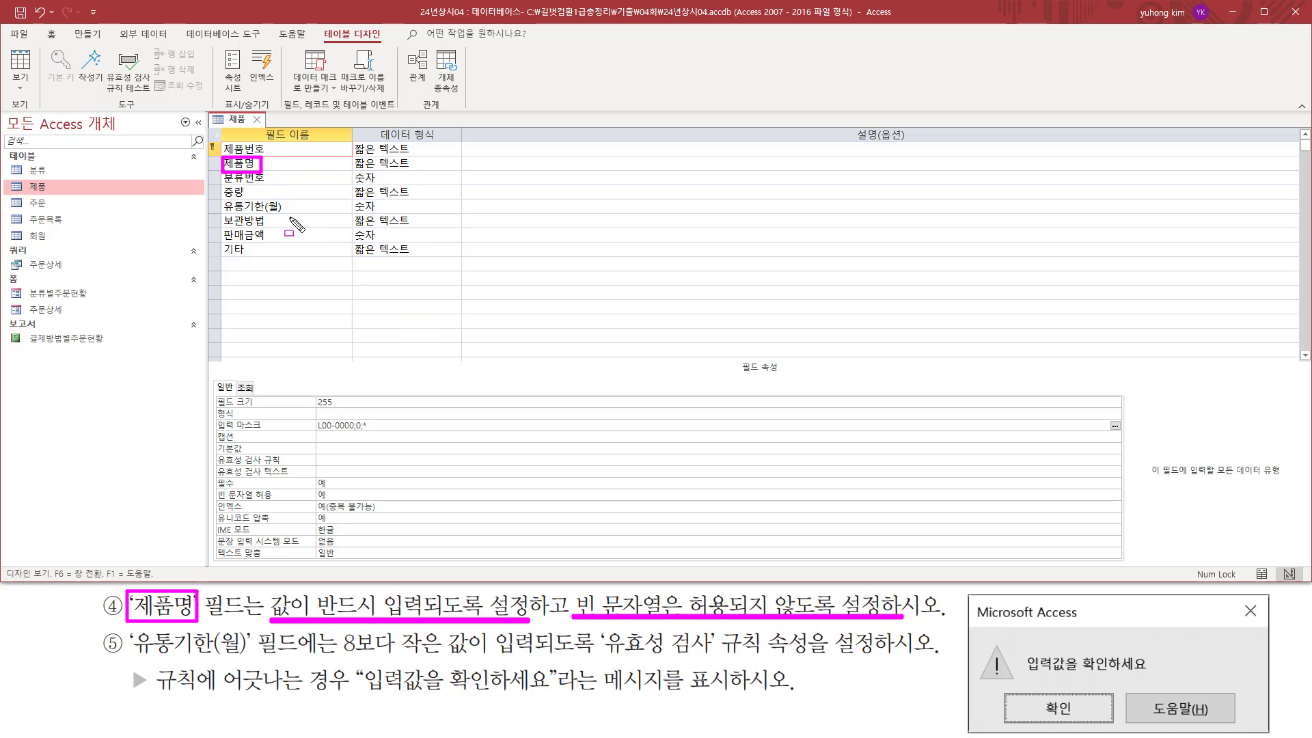
key(Escape)
click(270, 164)
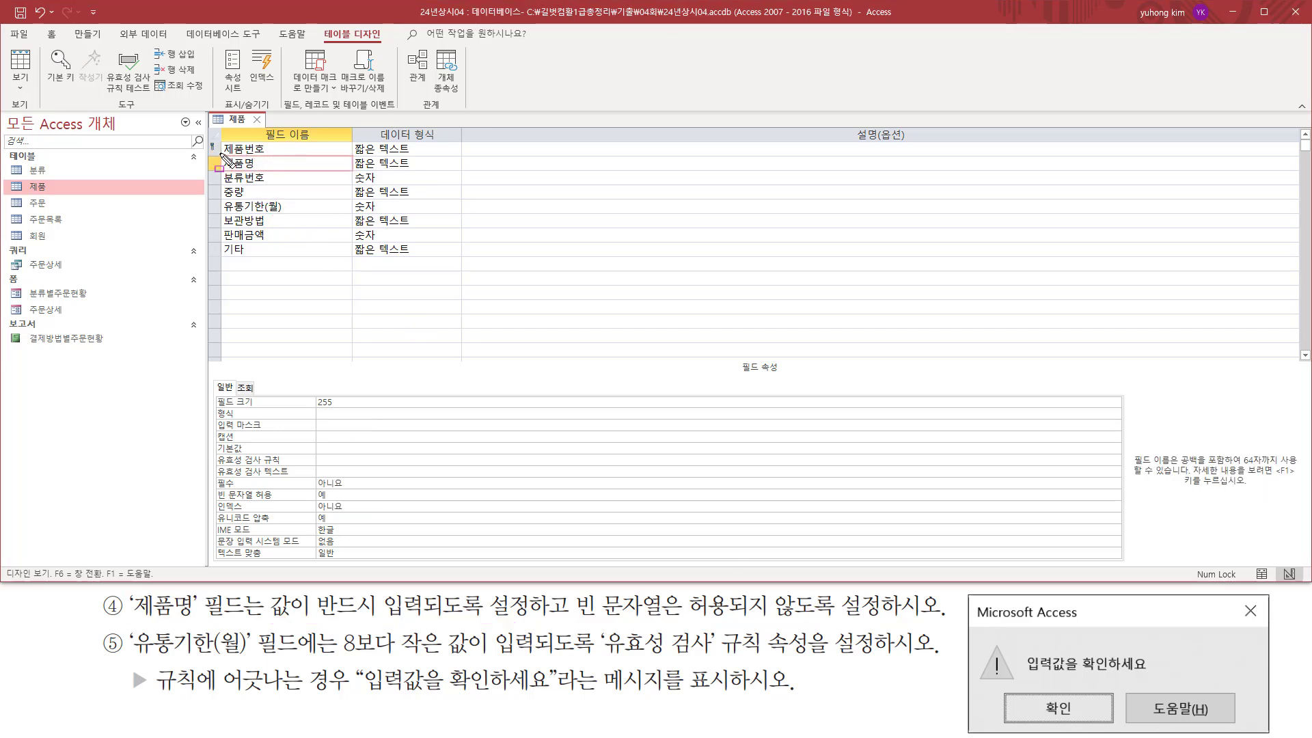
mouse_move(219, 153)
mouse_down()
mouse_move(284, 189)
mouse_move(269, 172)
mouse_up()
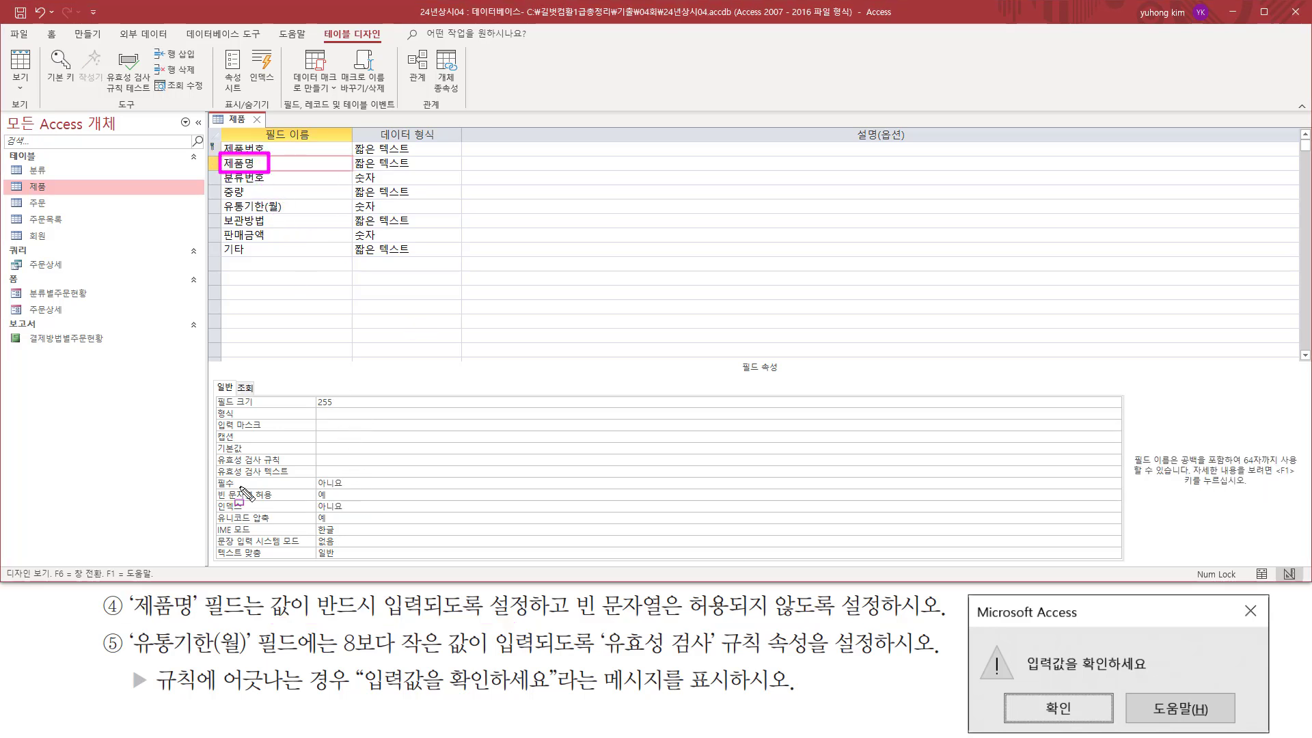
mouse_move(213, 473)
mouse_down()
mouse_move(268, 502)
mouse_move(336, 490)
mouse_up()
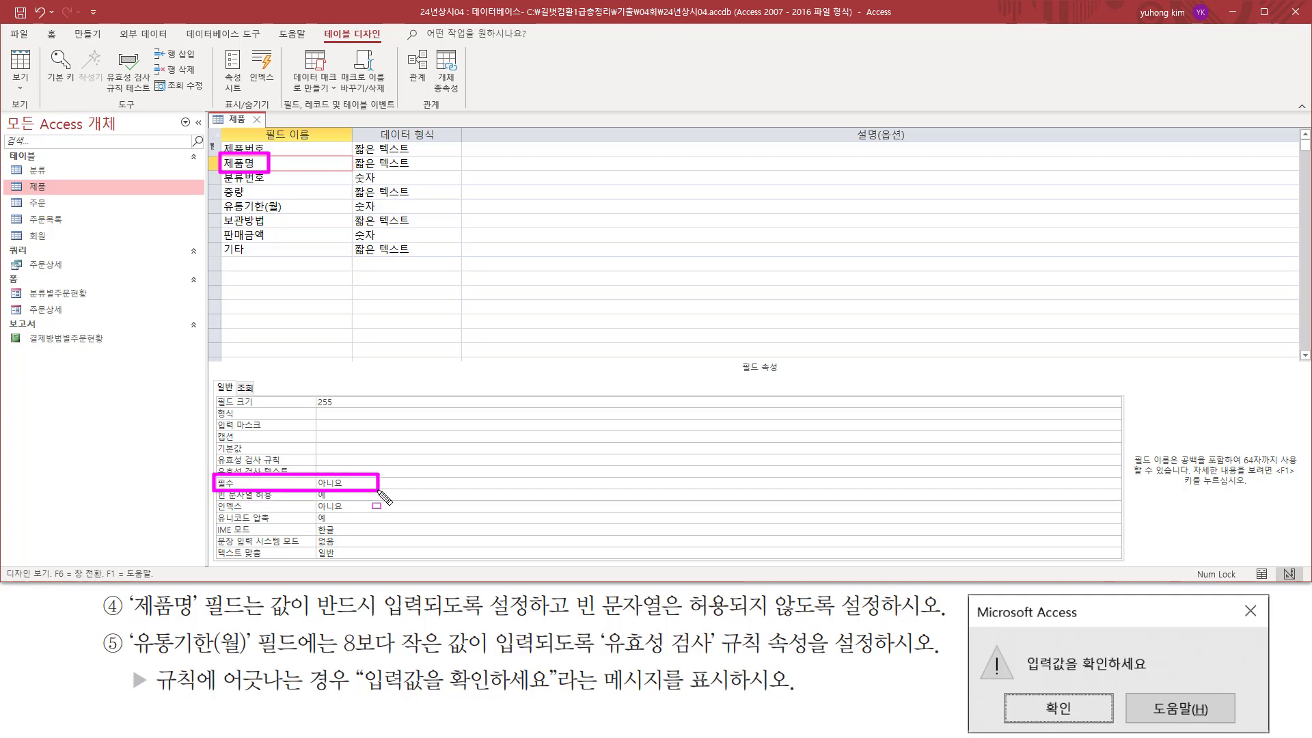
key(Escape)
click(432, 484)
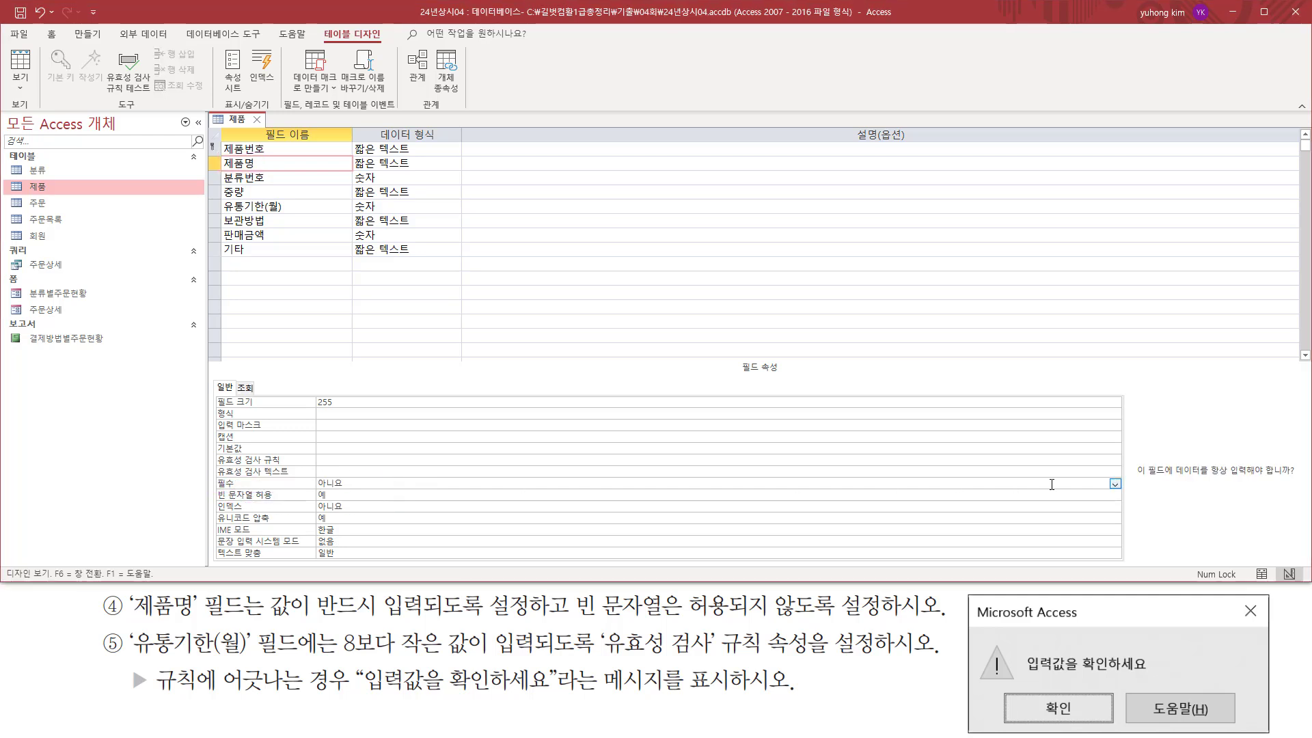
click(1115, 485)
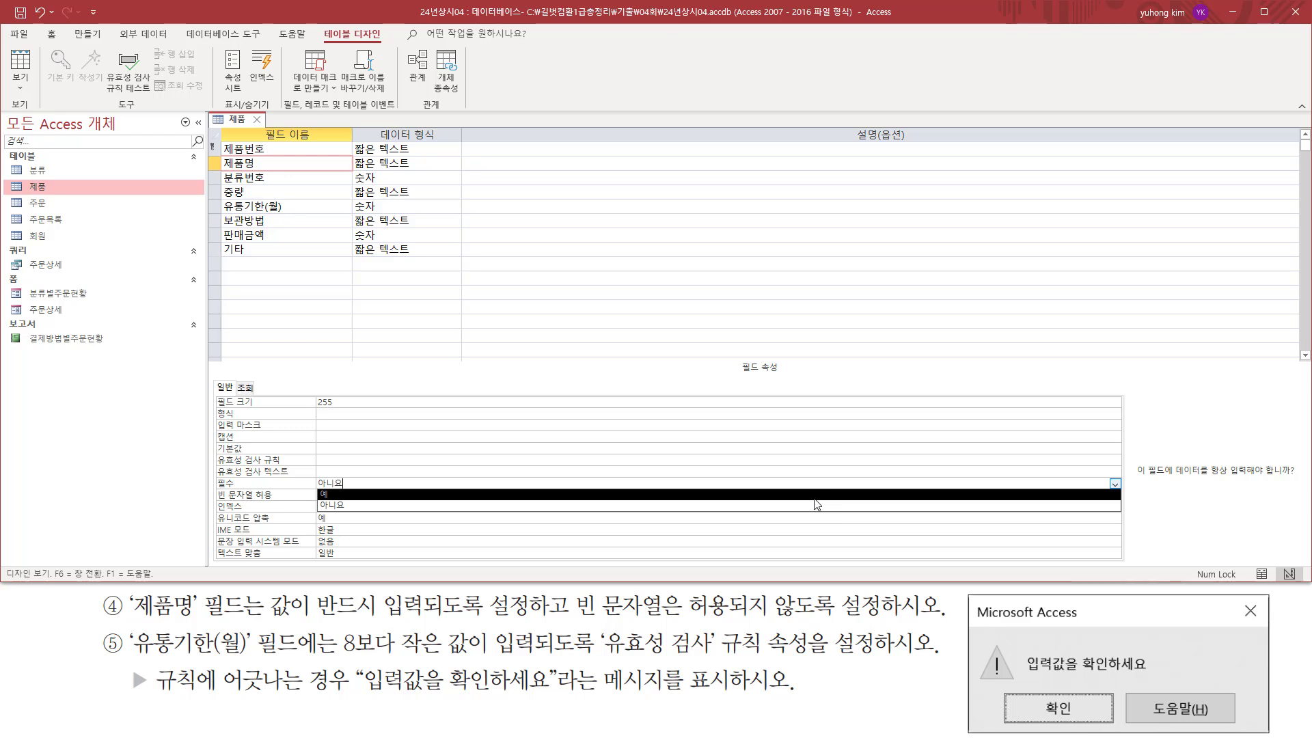
click(667, 494)
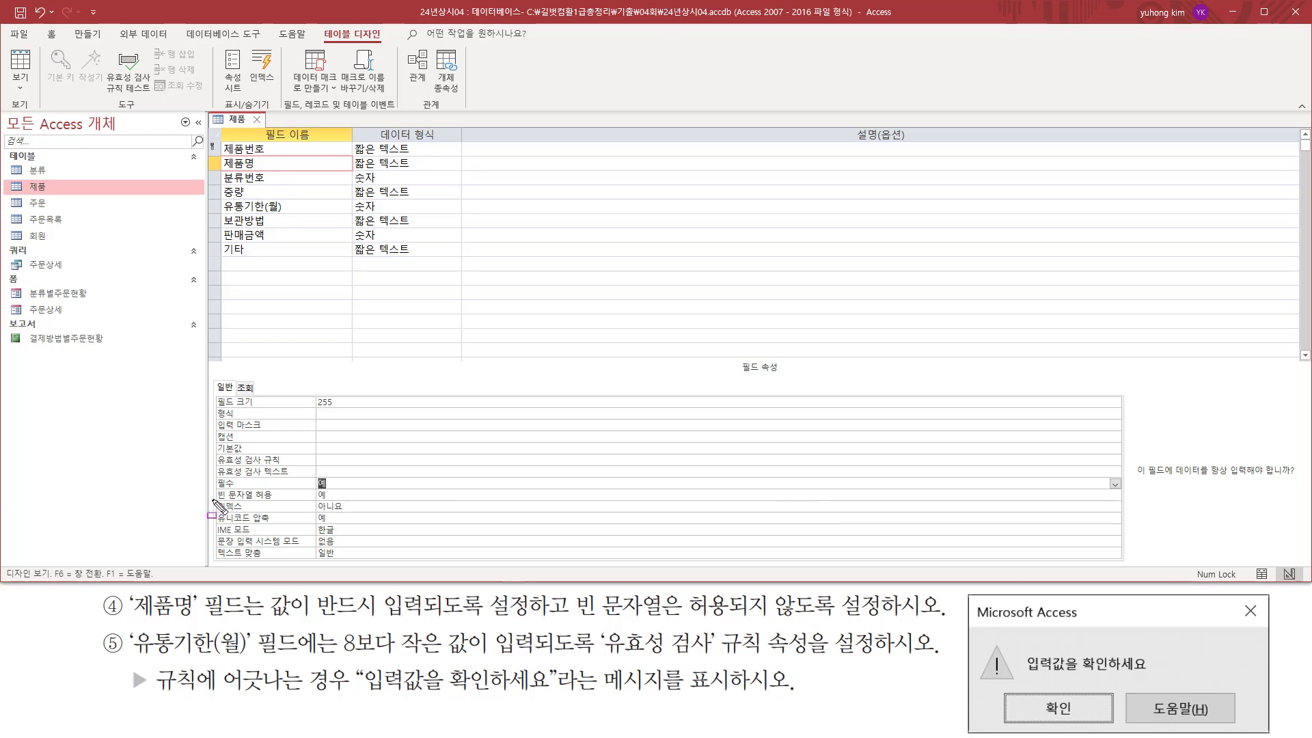
Disallow empty strings in the 제품명 field by setting 빈 문자열 허용 to 아니요.
drag(211, 500, 353, 500)
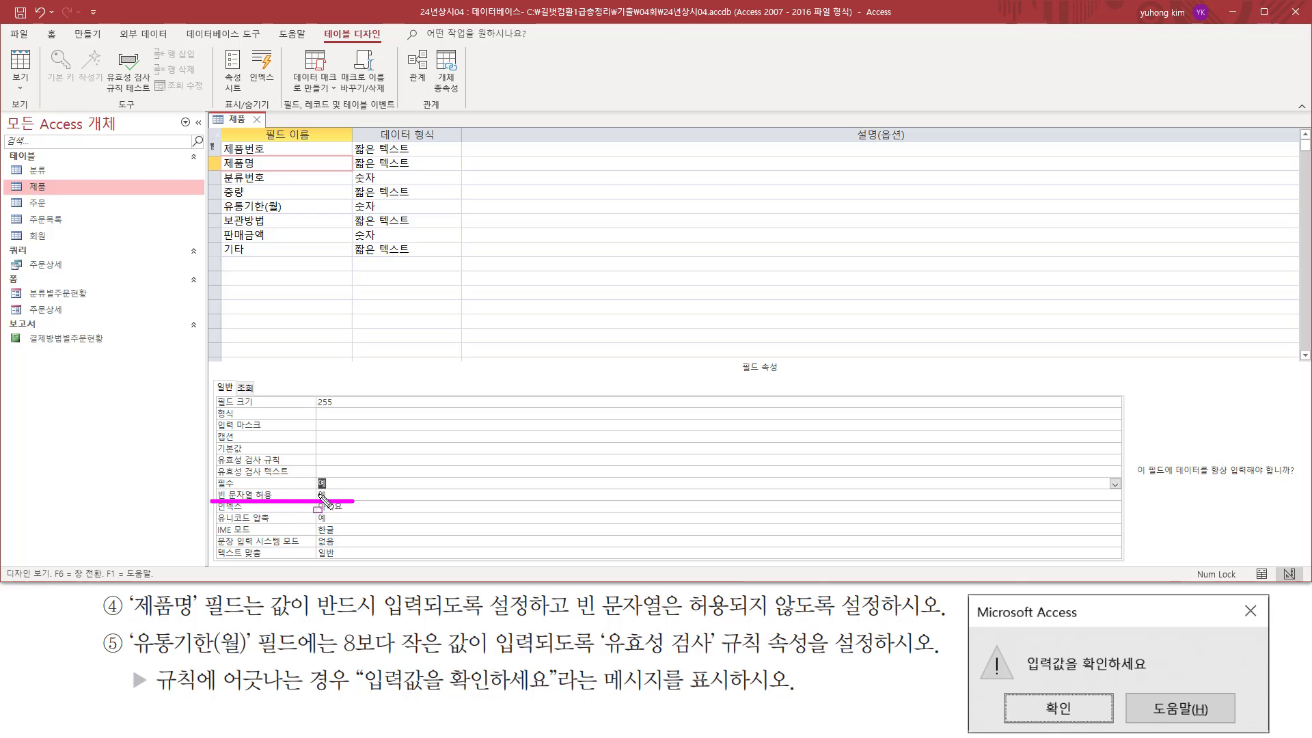
drag(573, 620, 785, 620)
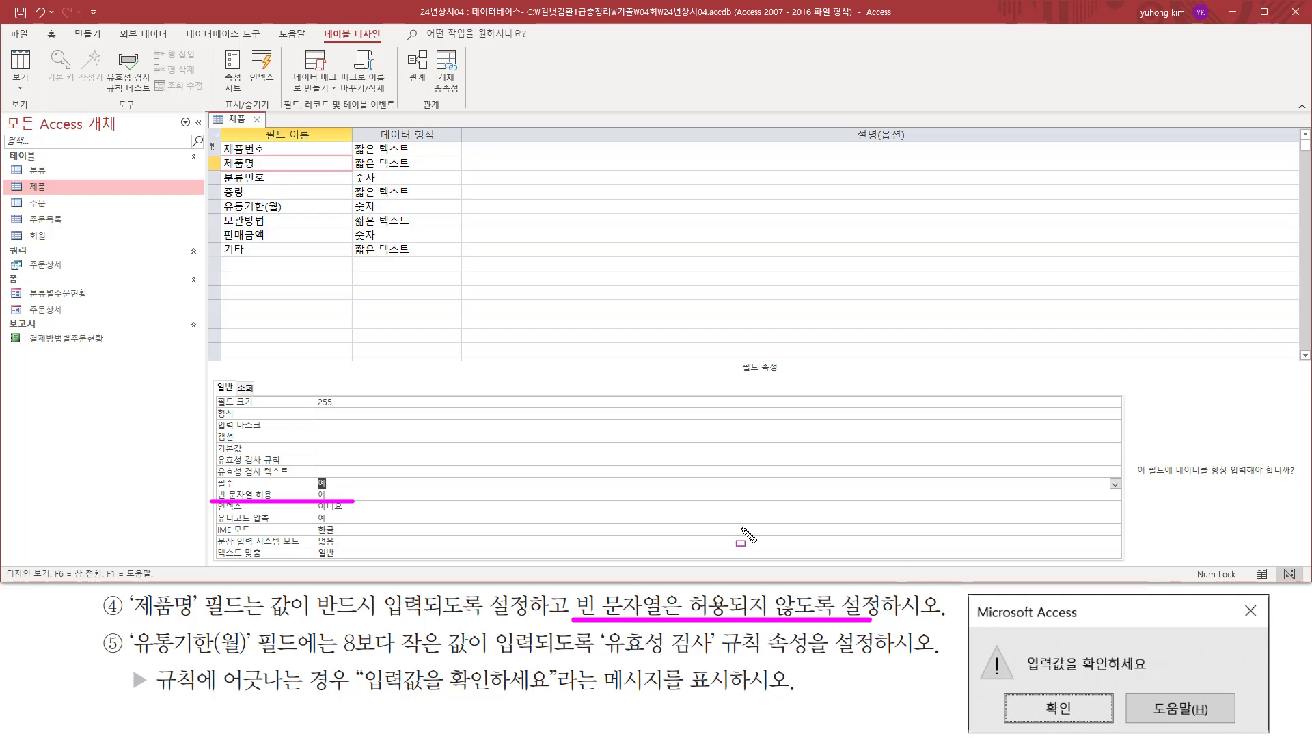
key(Escape)
click(440, 496)
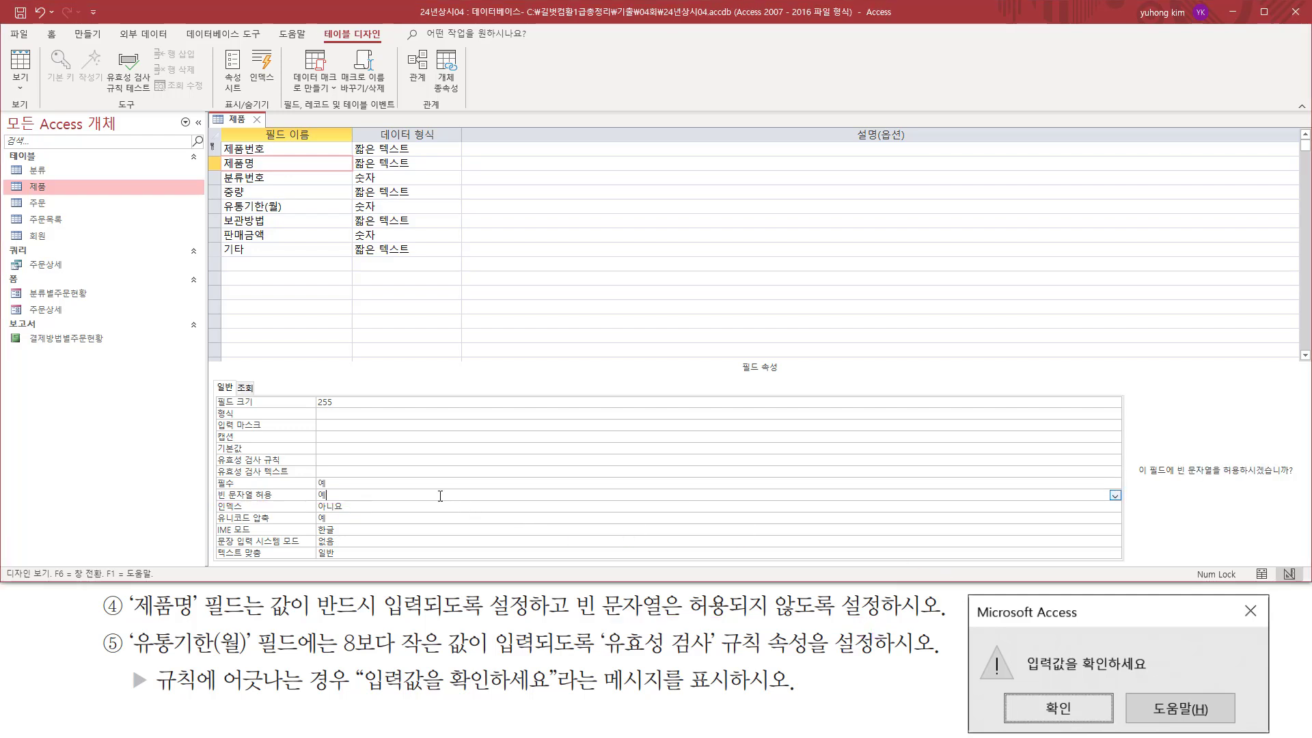
click(1115, 496)
click(369, 517)
key(ctrl+2)
drag(206, 471, 373, 509)
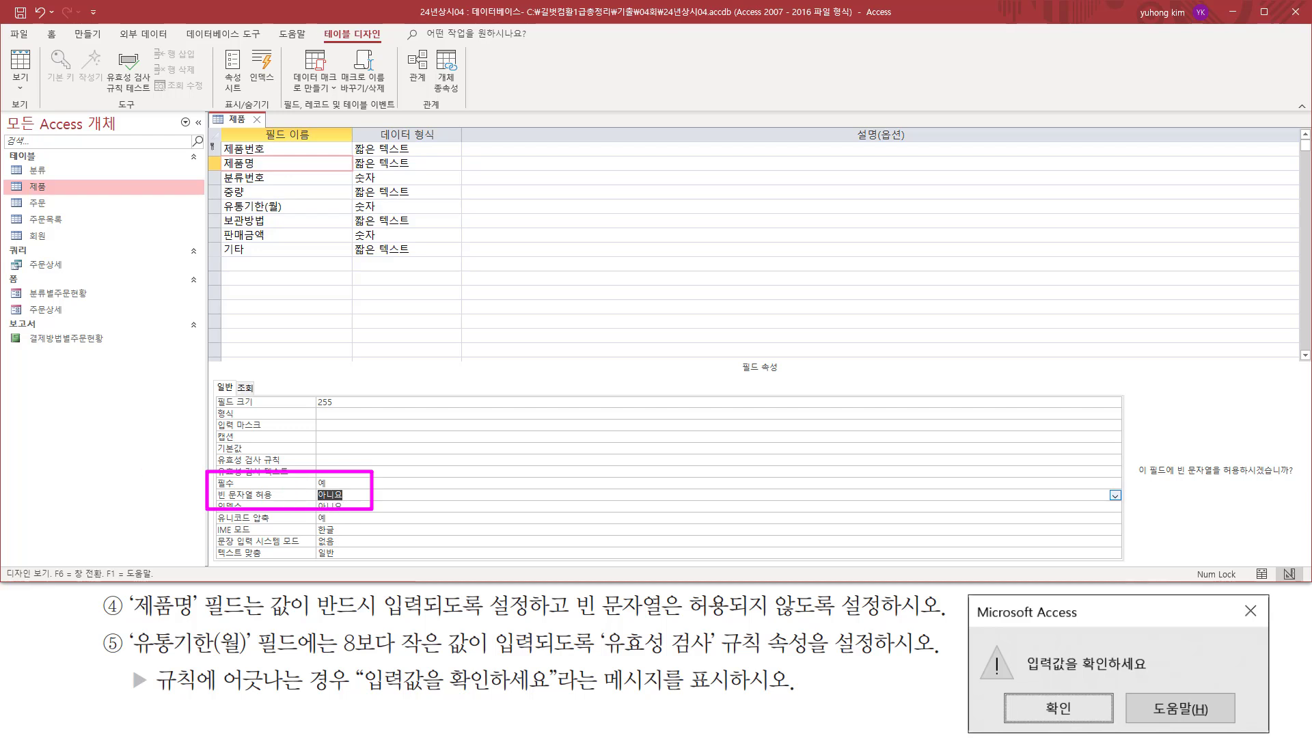
key(Escape)
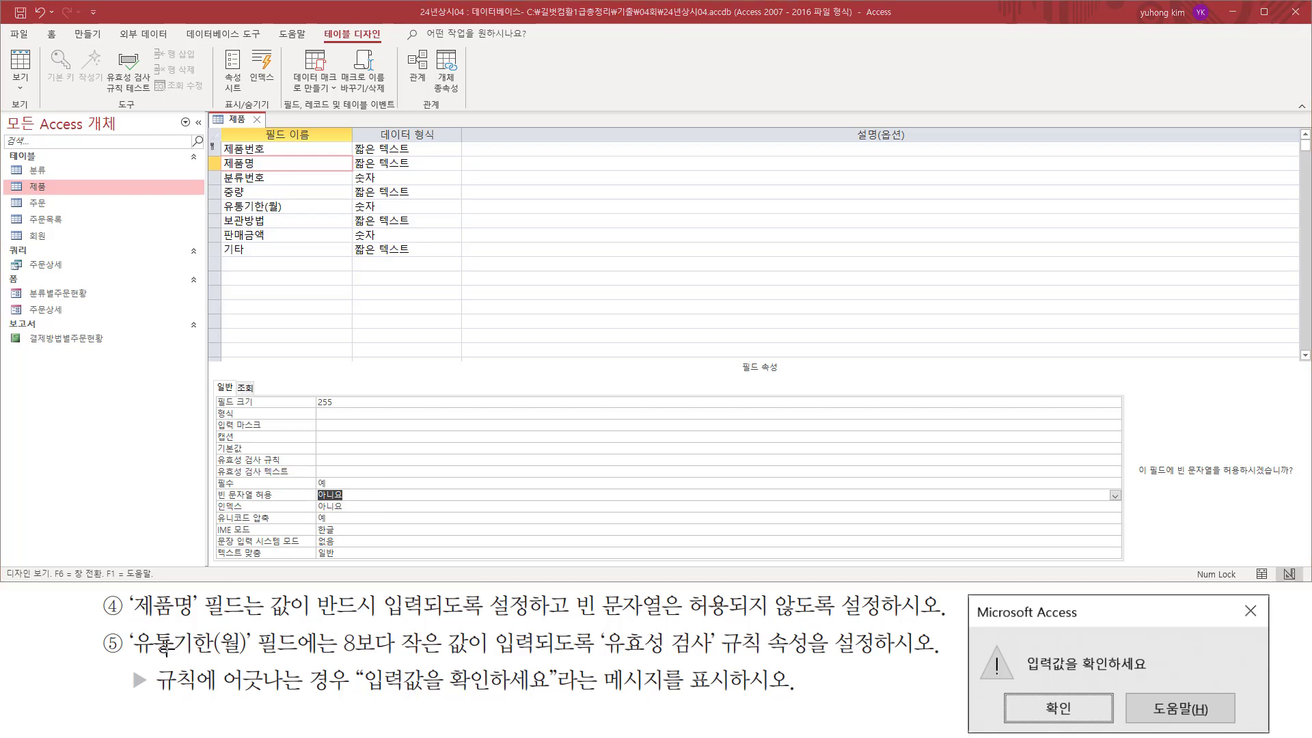
Examine the 유통기한(월) requirements: a validation rule for values below 8 and the message for entries that break it.
drag(129, 625, 254, 659)
drag(221, 200, 297, 214)
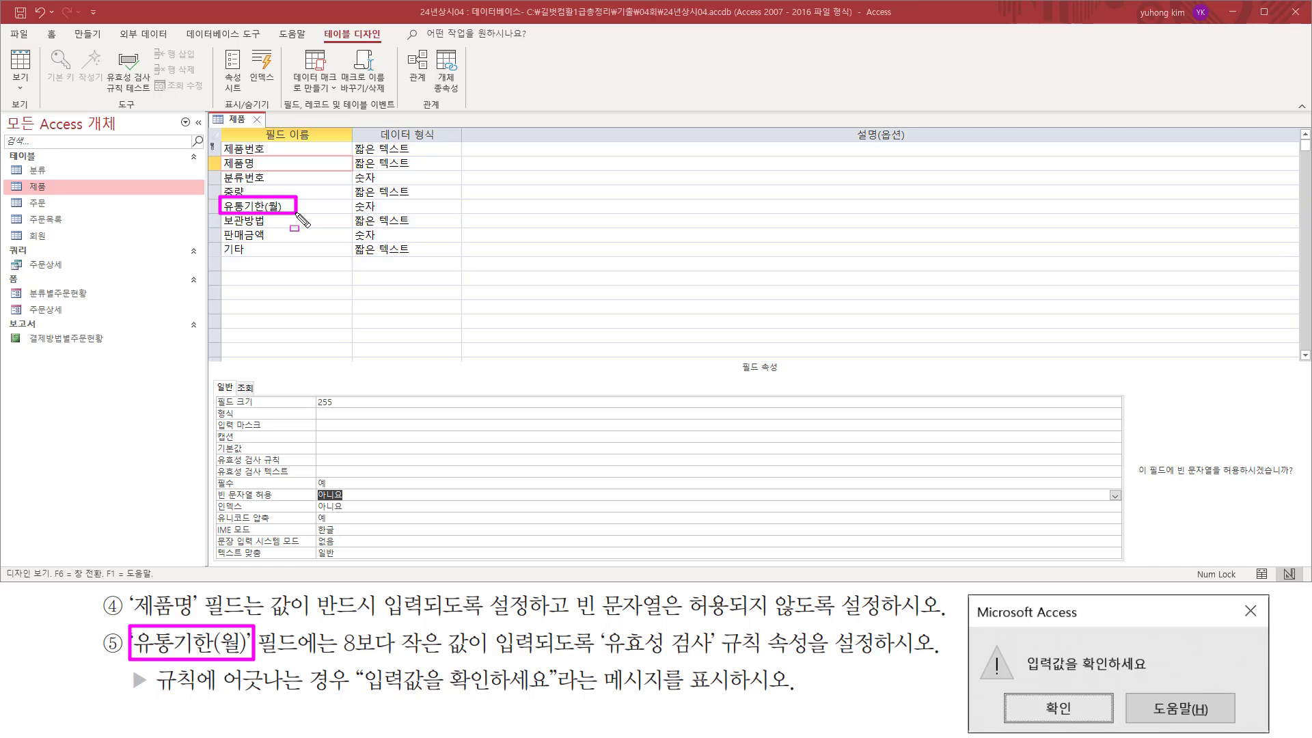
drag(337, 656, 537, 658)
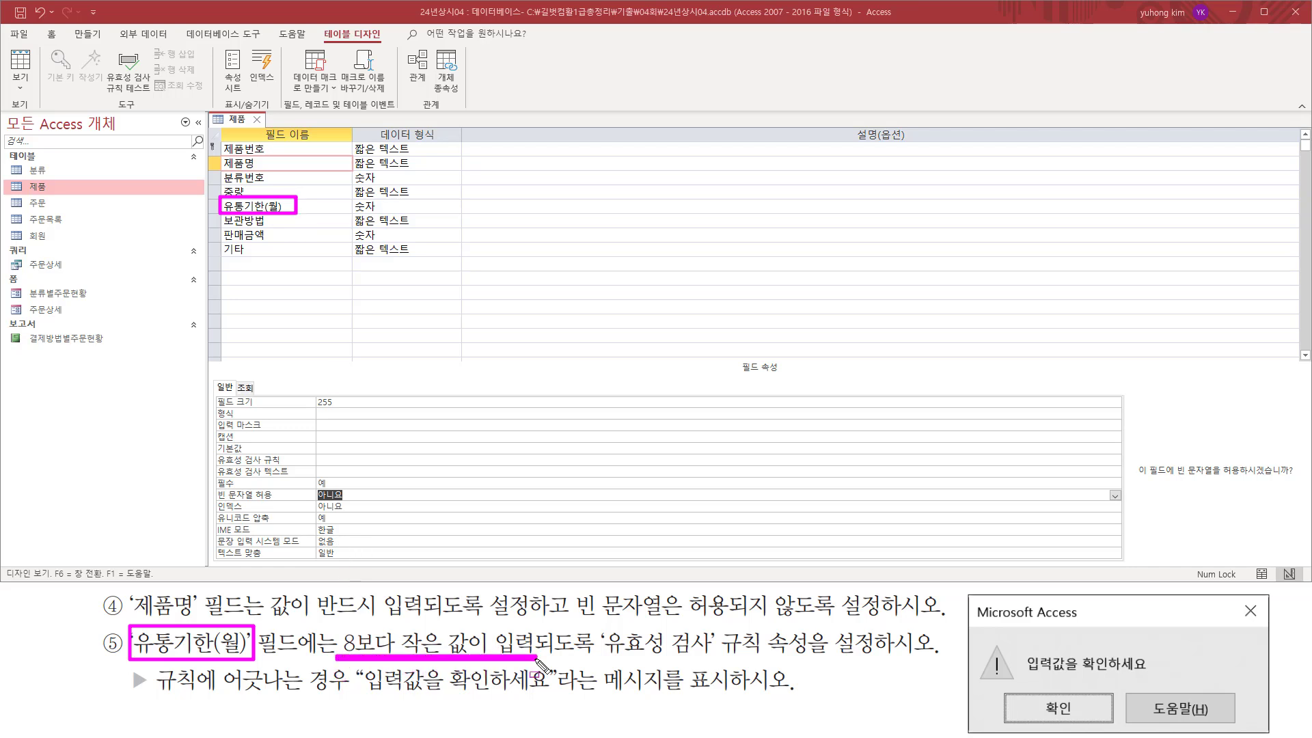
mouse_move(602, 627)
mouse_down()
mouse_move(617, 649)
mouse_move(718, 660)
mouse_up()
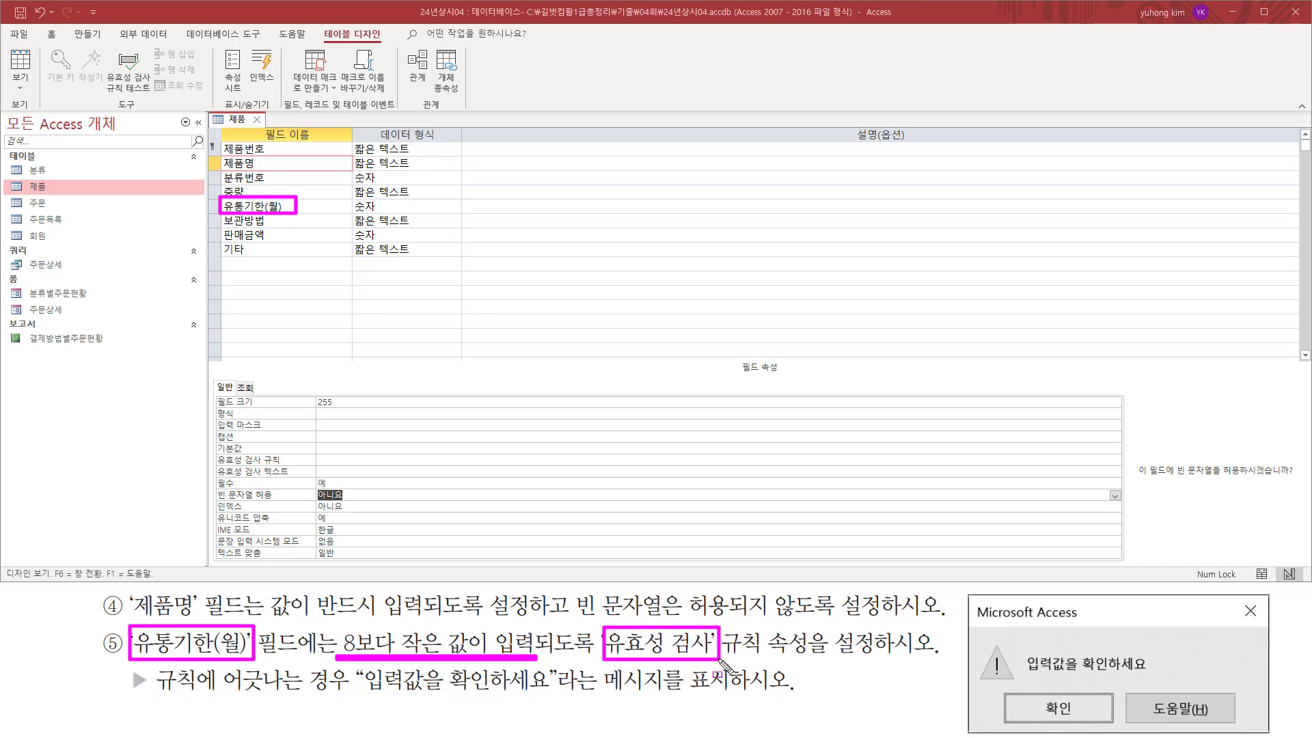
drag(152, 694, 556, 697)
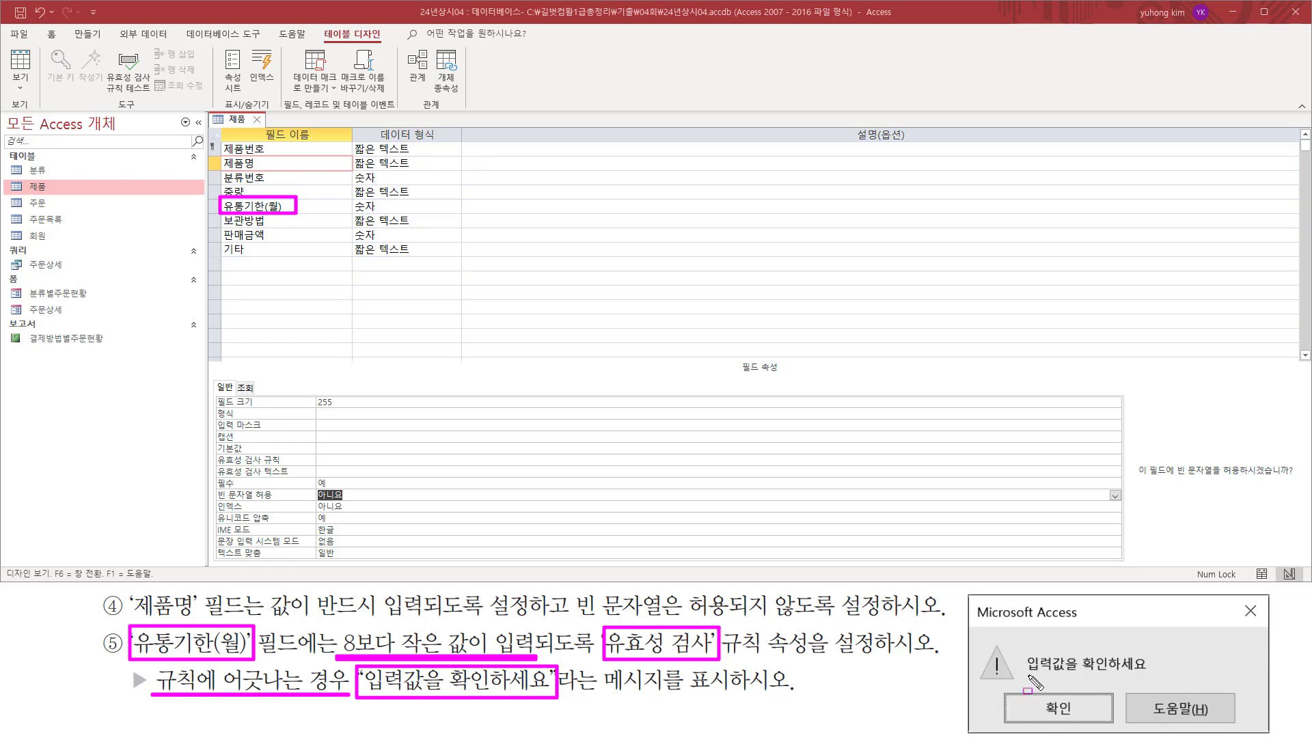
drag(1027, 675, 1155, 675)
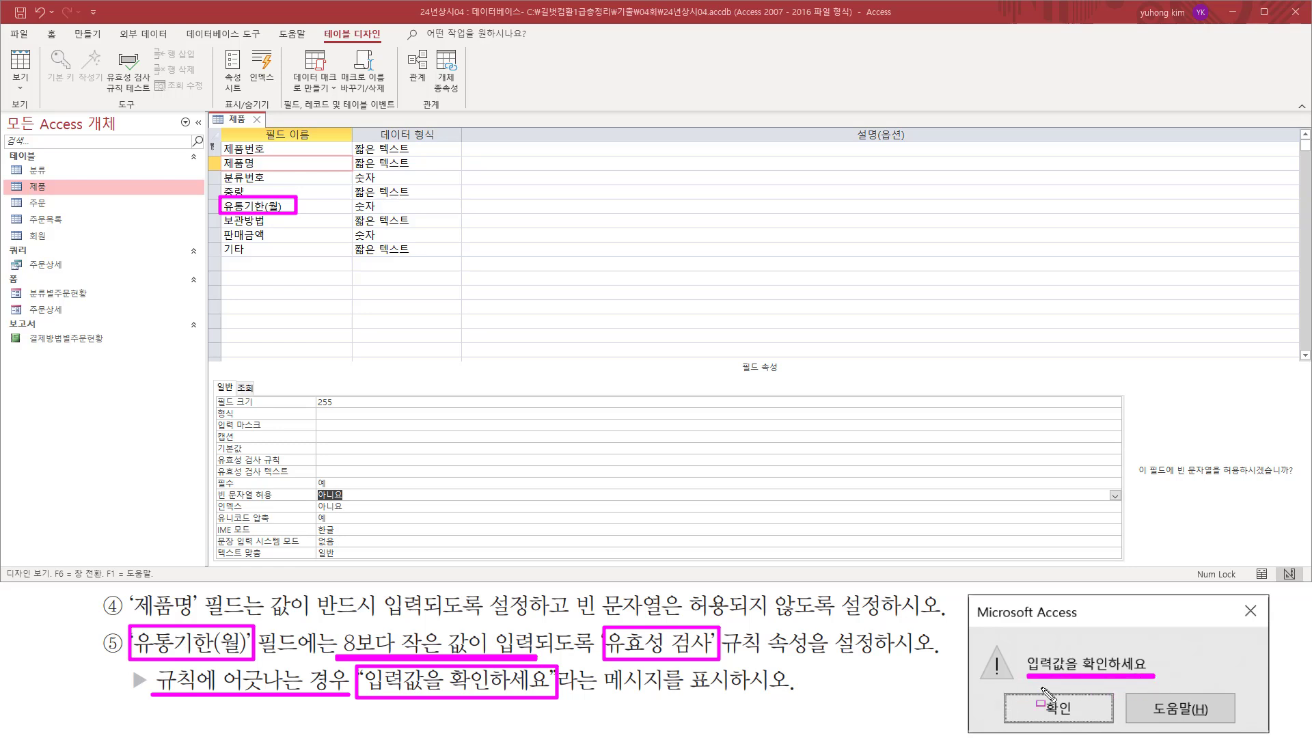
key(Escape)
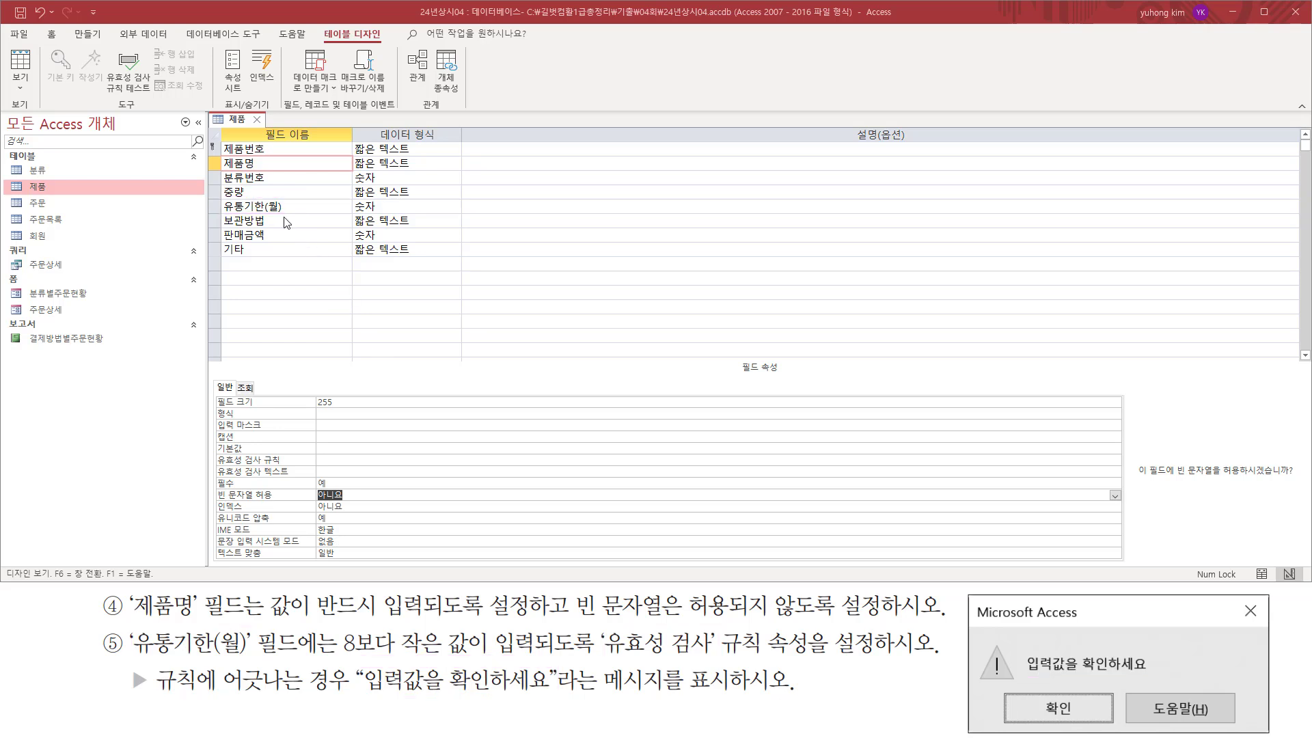
Select the 유통기한(월) field and write its validation rule "<8" and message "입력값을 확인하세요" in the memo.
click(309, 206)
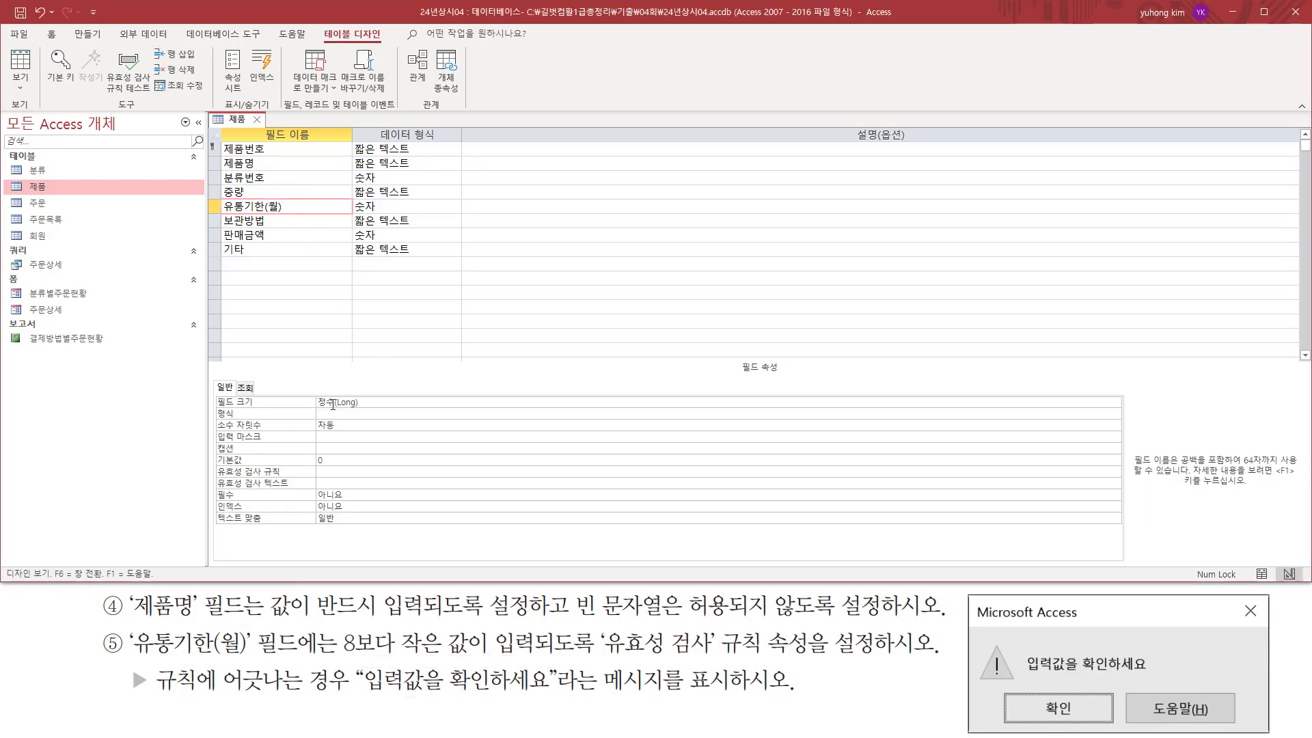
drag(212, 462, 288, 477)
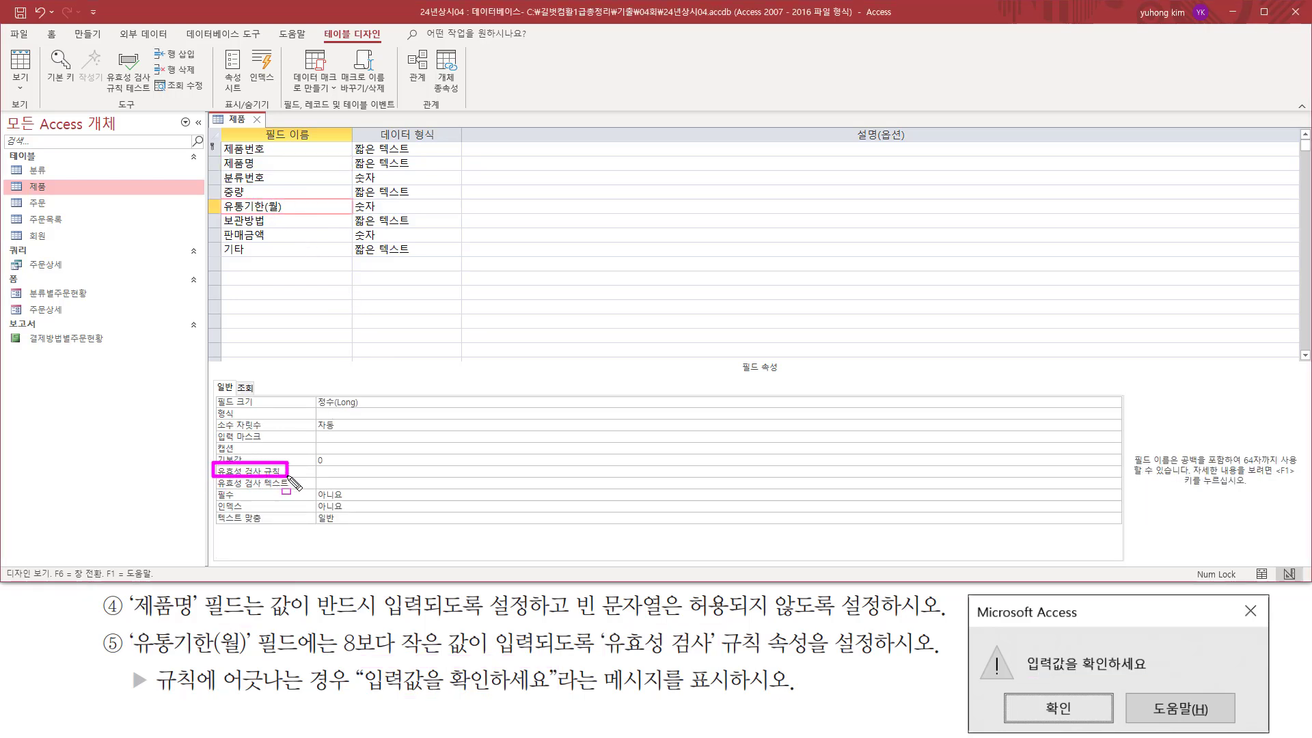
mouse_move(212, 461)
mouse_down()
mouse_move(314, 490)
mouse_move(538, 490)
mouse_up()
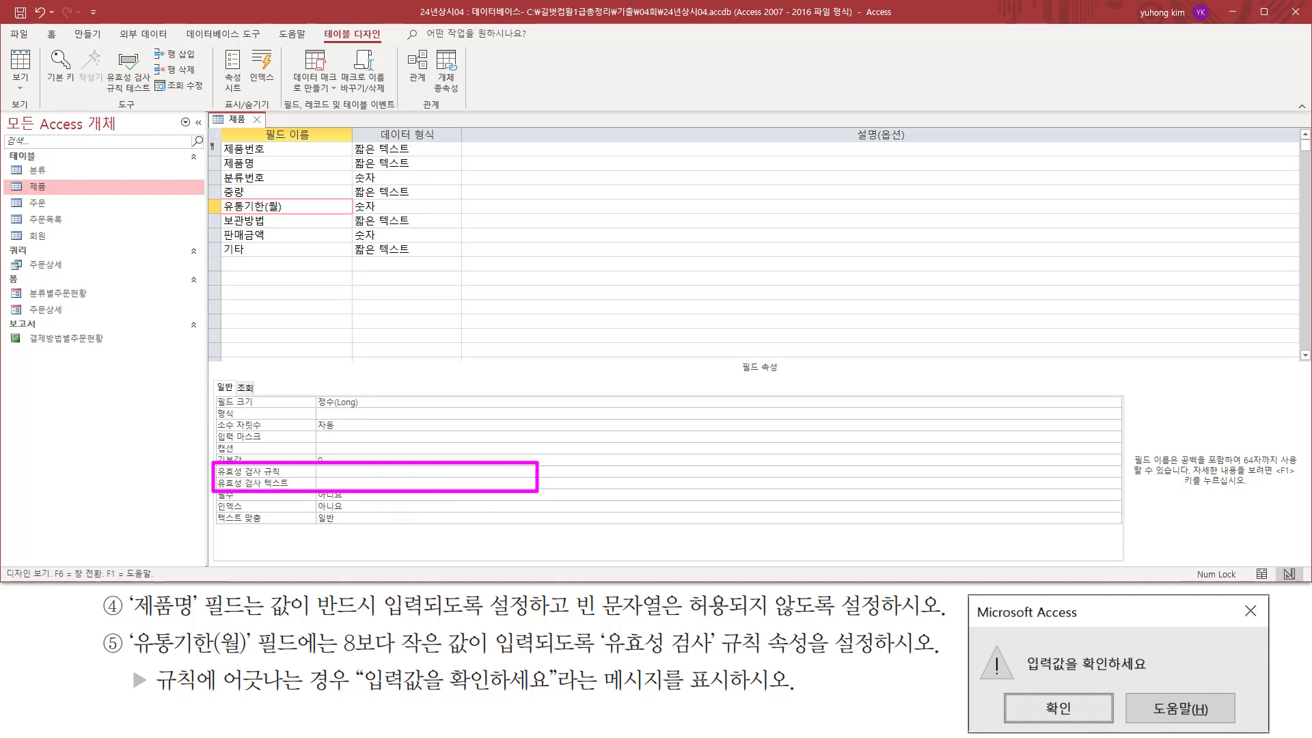
key(Escape)
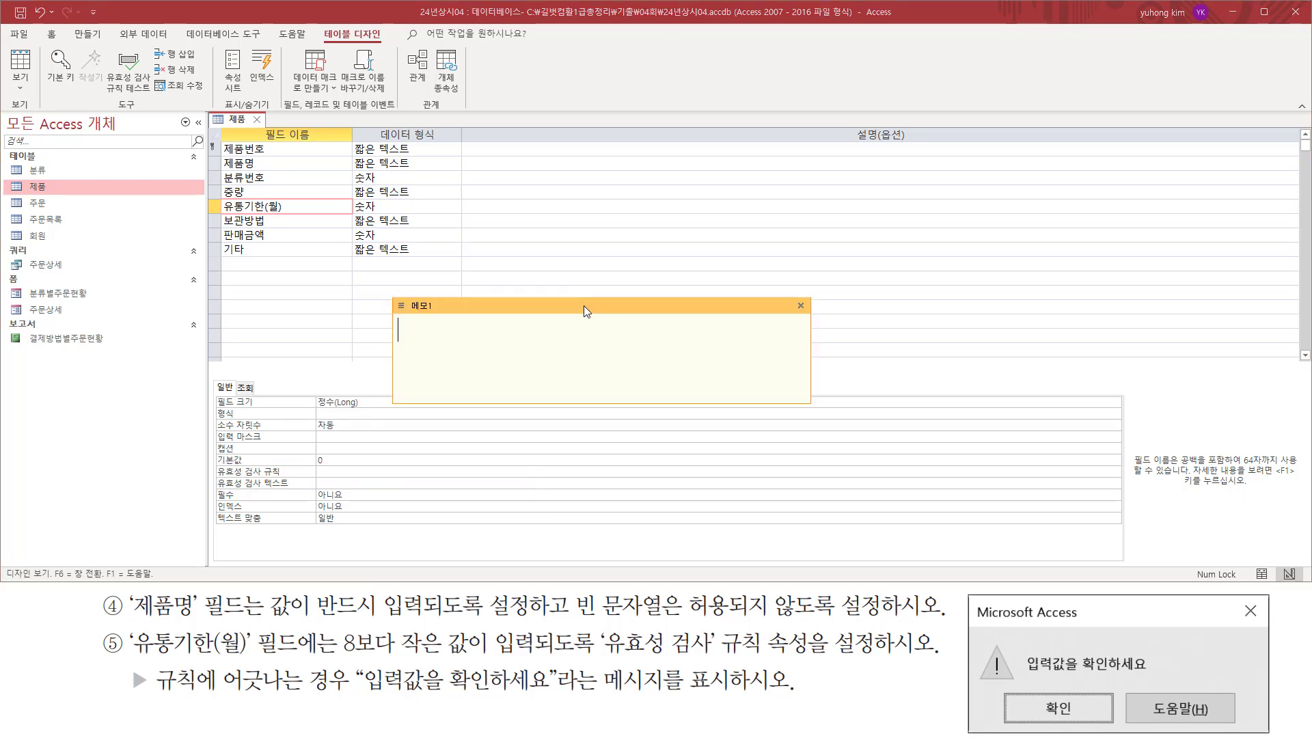
text(<8)
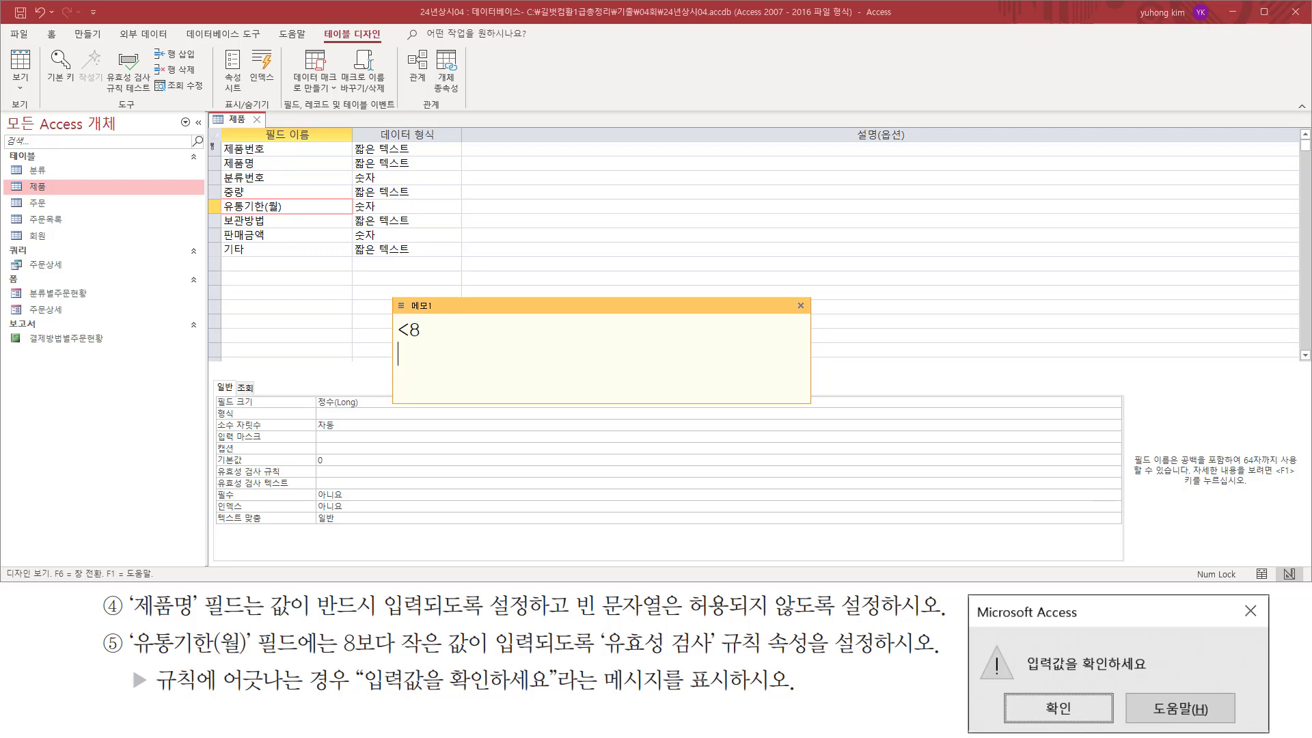
text(입력값ㅇ을 확인하세요)
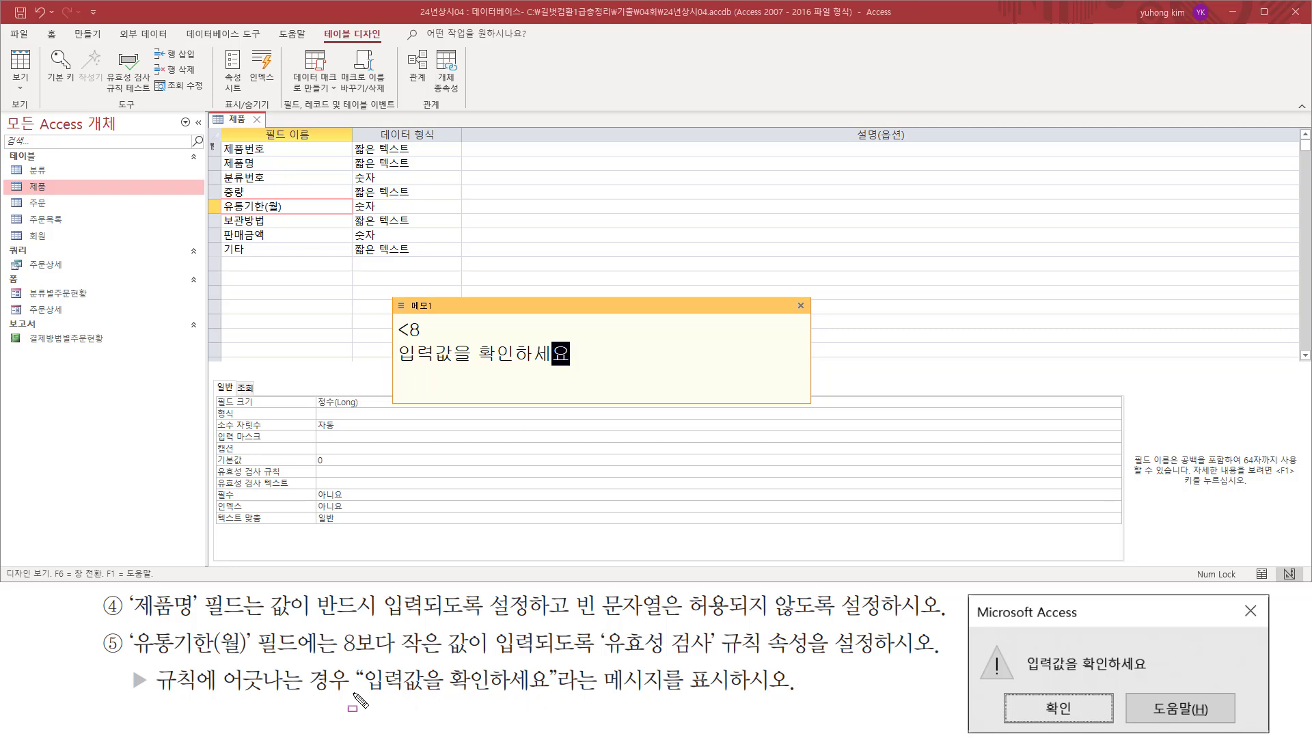
drag(365, 697, 553, 697)
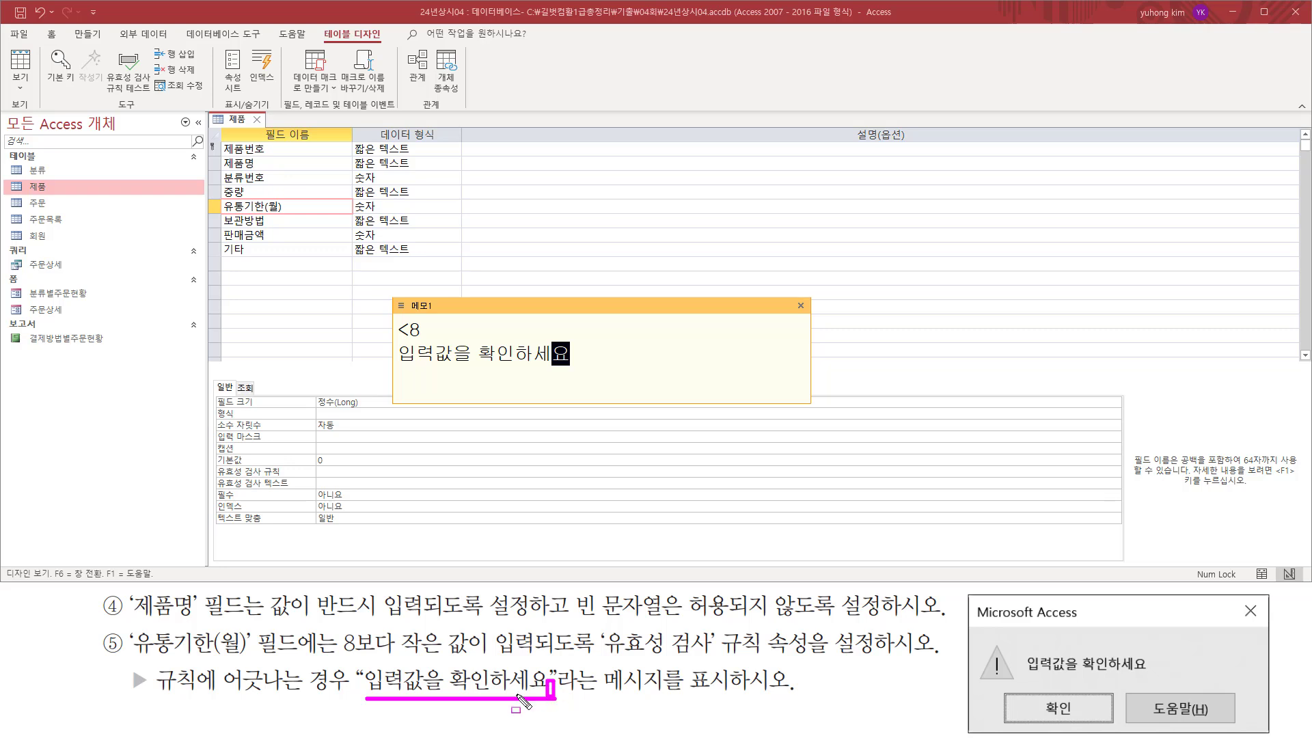
drag(444, 673, 444, 686)
drag(474, 343, 477, 360)
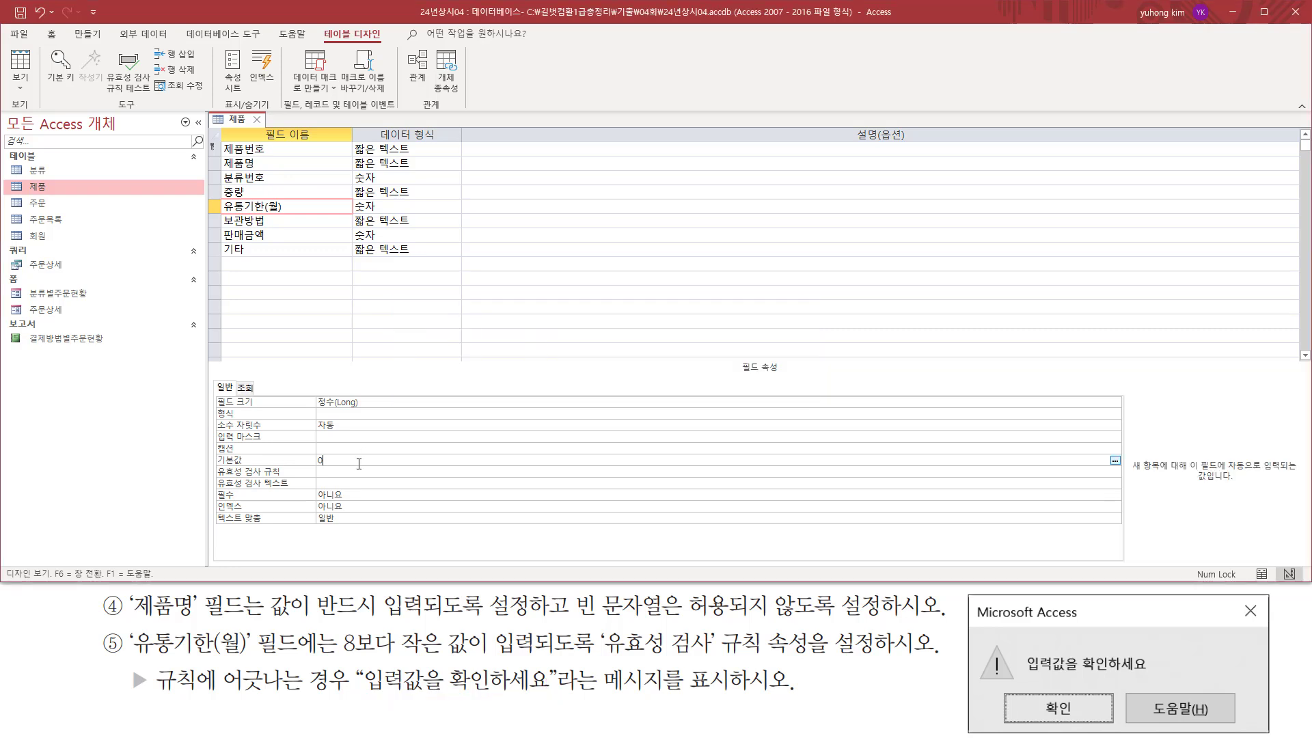
Give the 유통기한(월) field the validation rule "<8" and the validation text "입력값을 확인하세요".
click(406, 473)
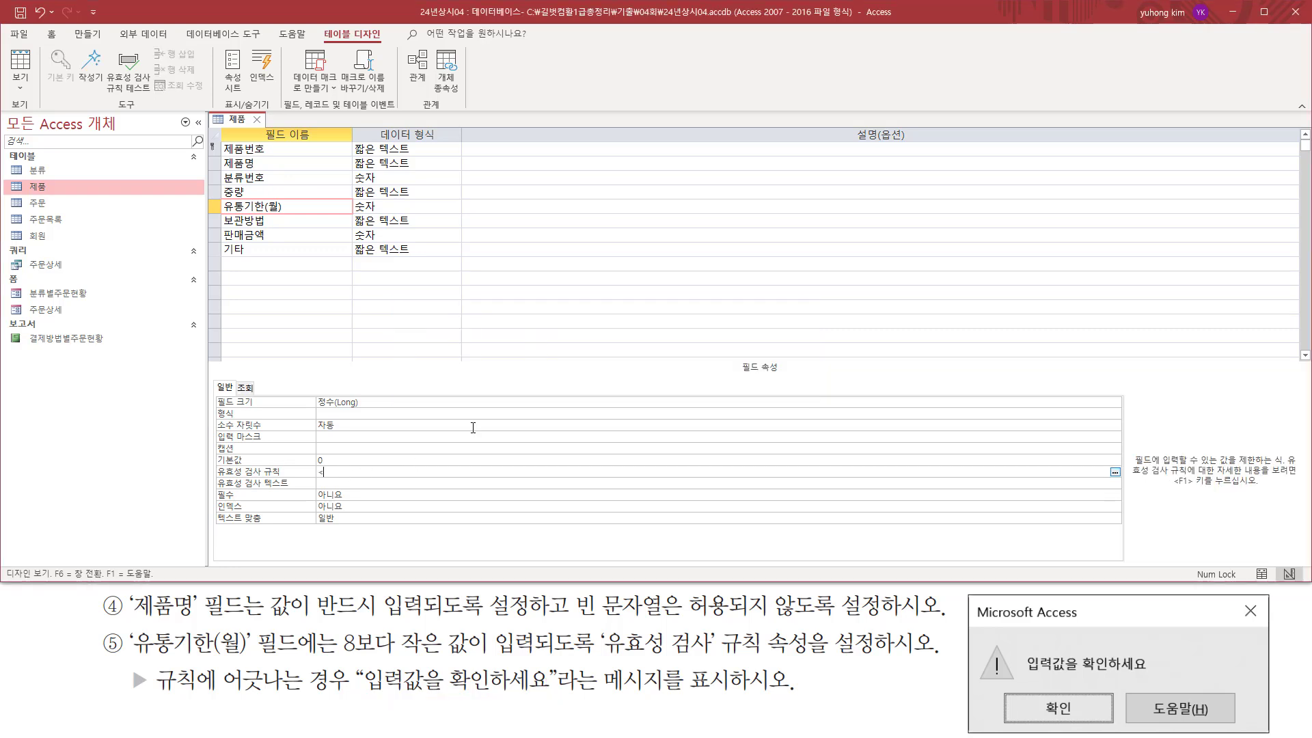
text(<8)
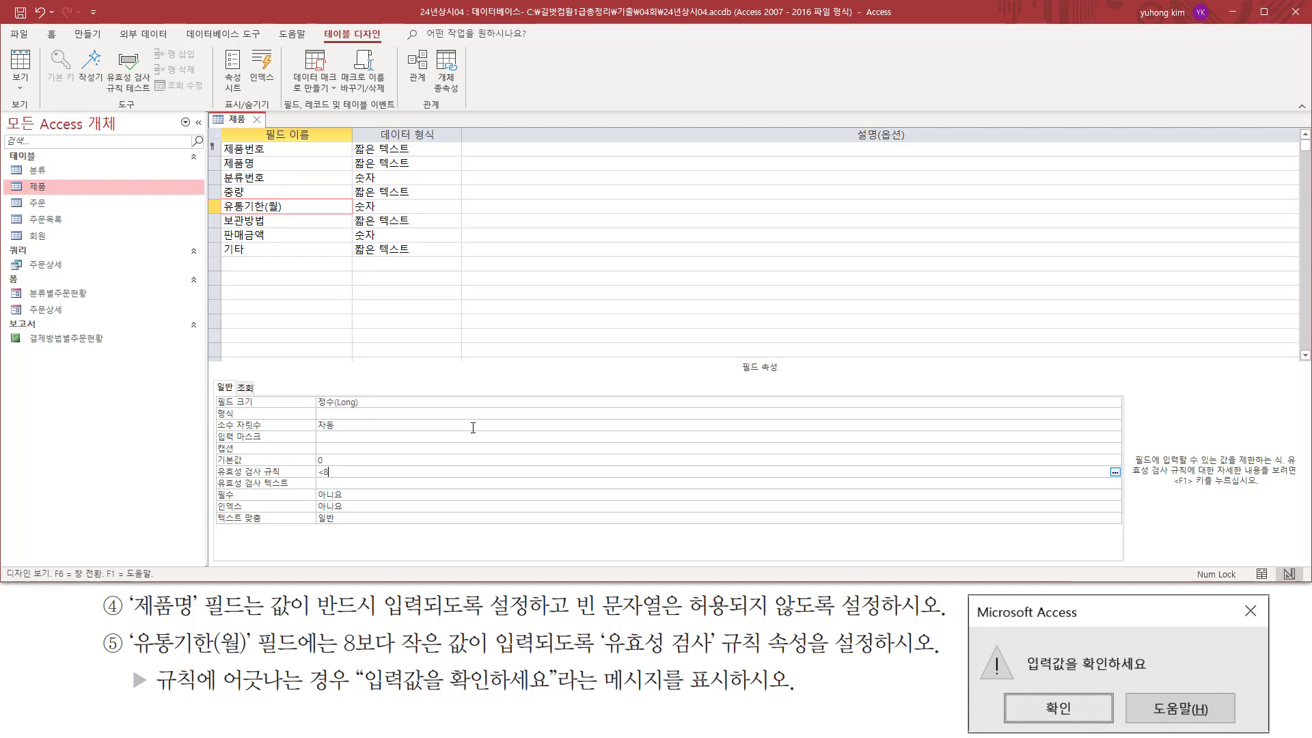
key(Return)
text(입력값을 확인하세요)
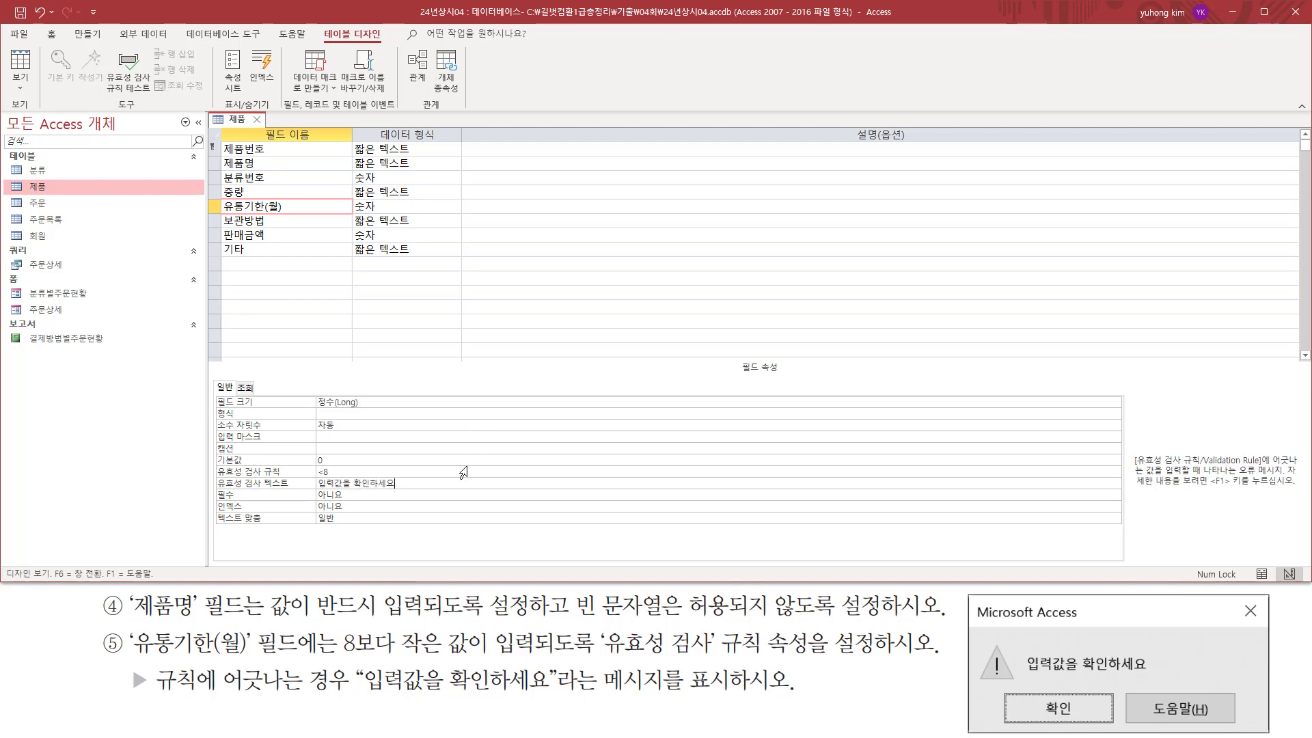
mouse_move(217, 492)
mouse_down()
mouse_move(444, 496)
mouse_move(443, 463)
mouse_move(428, 464)
mouse_up()
drag(363, 692, 557, 692)
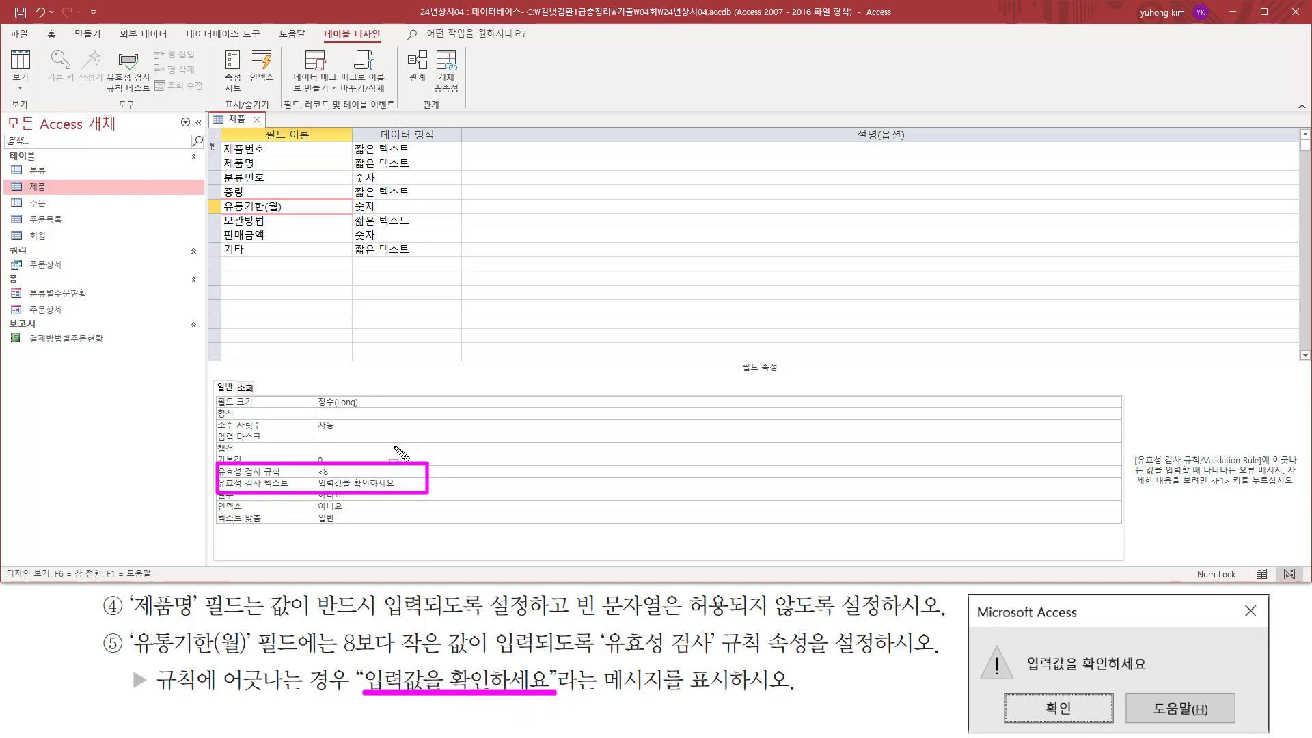
key(Escape)
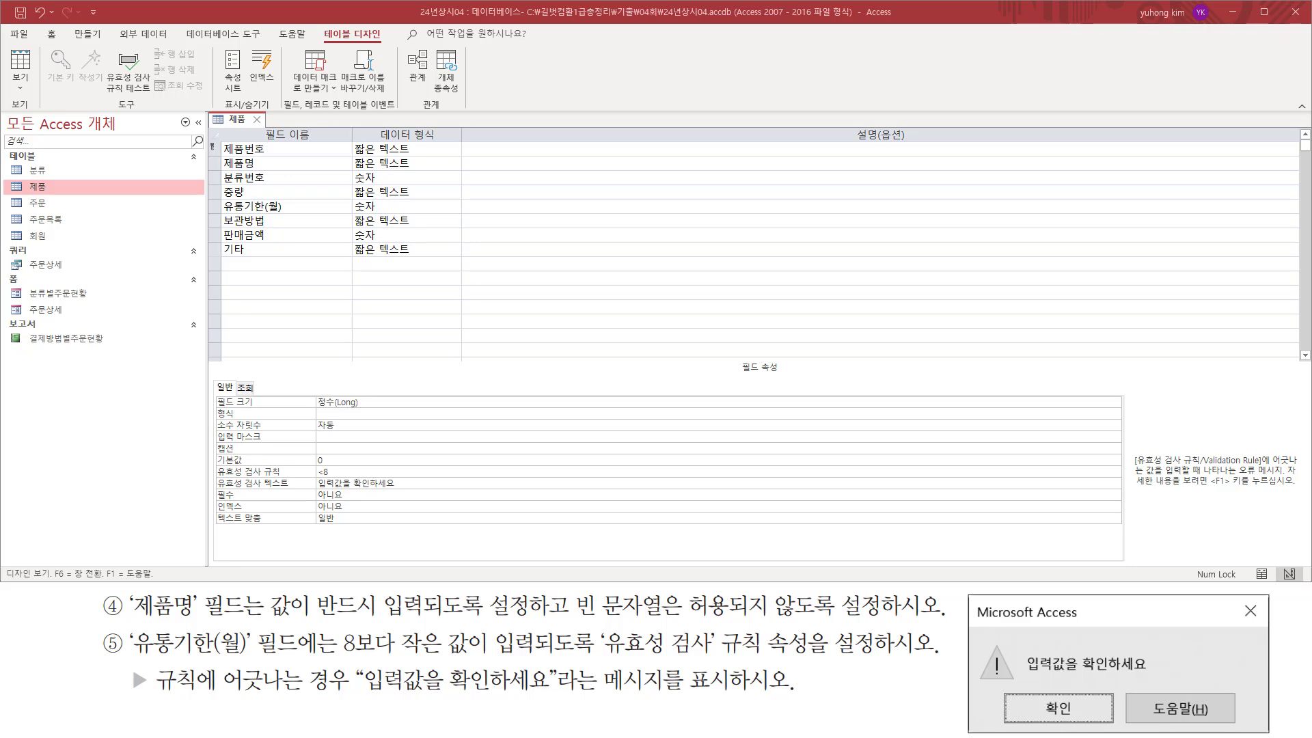
Switch the 제품 table to datasheet view and save its design changes.
click(243, 124)
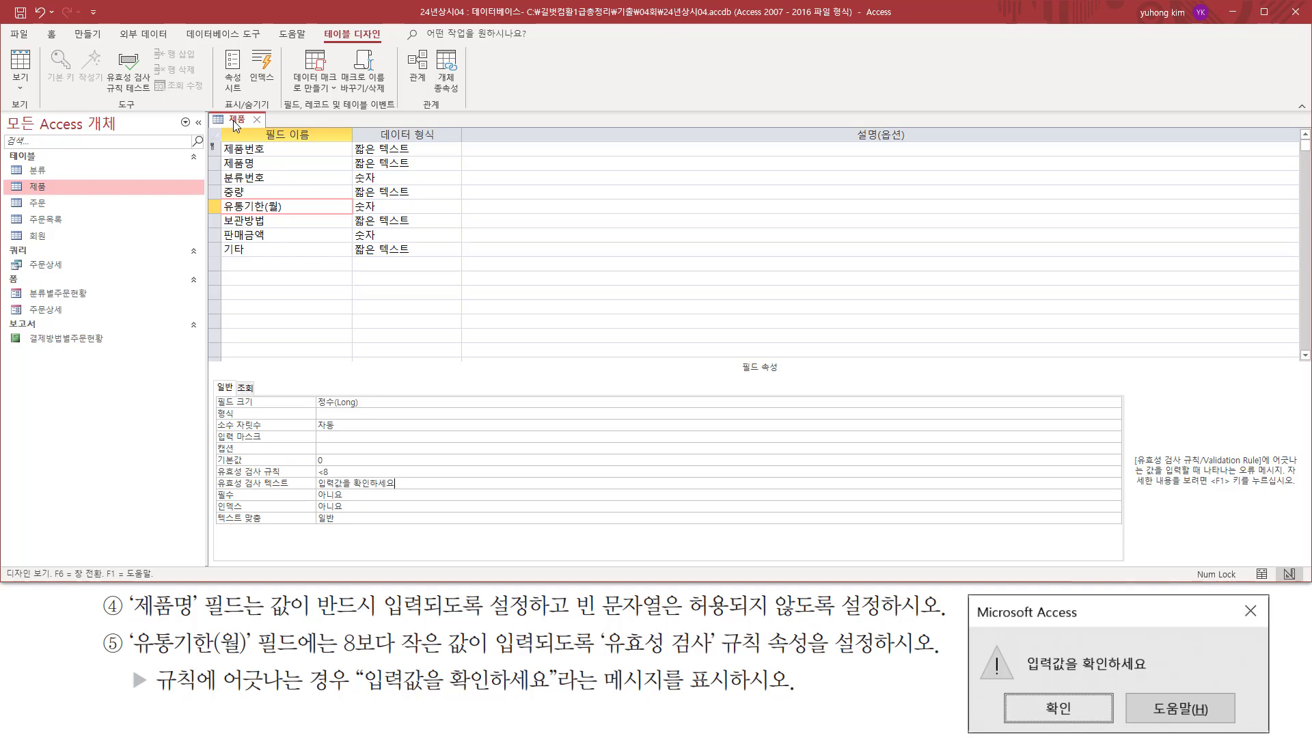
right_click(233, 120)
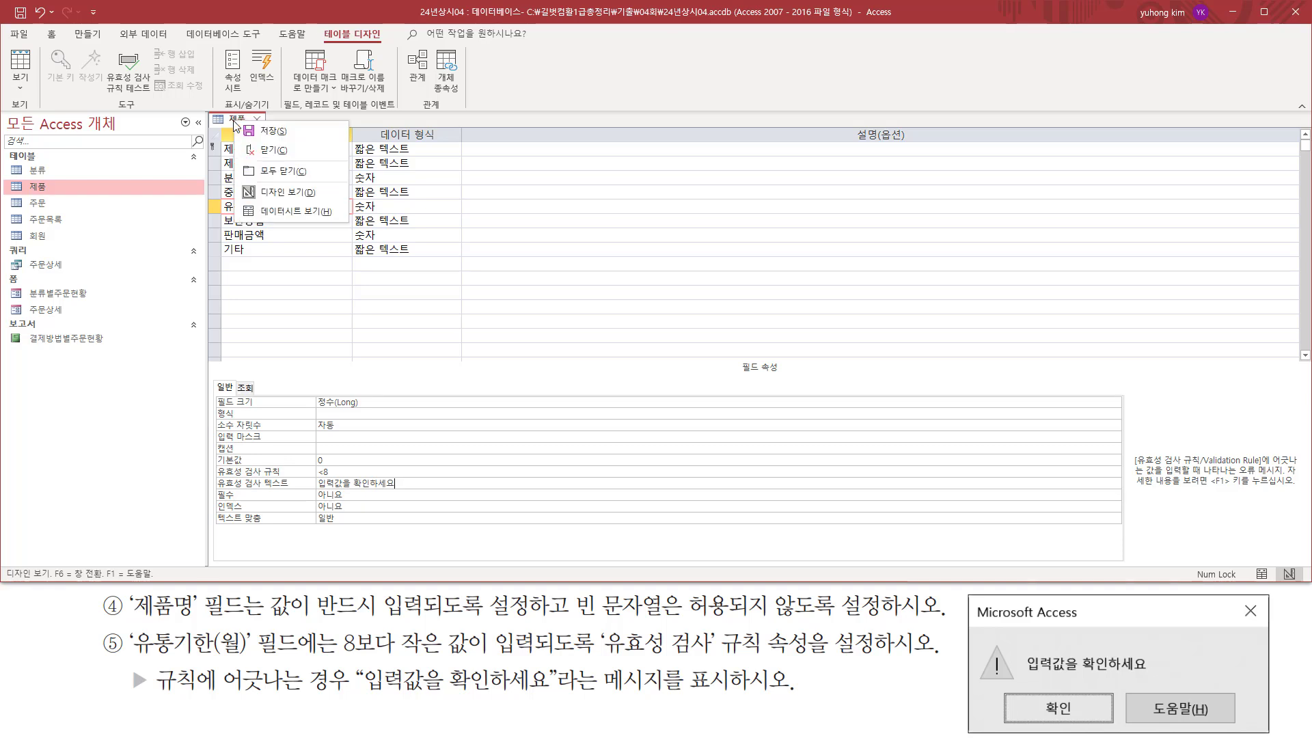
click(292, 212)
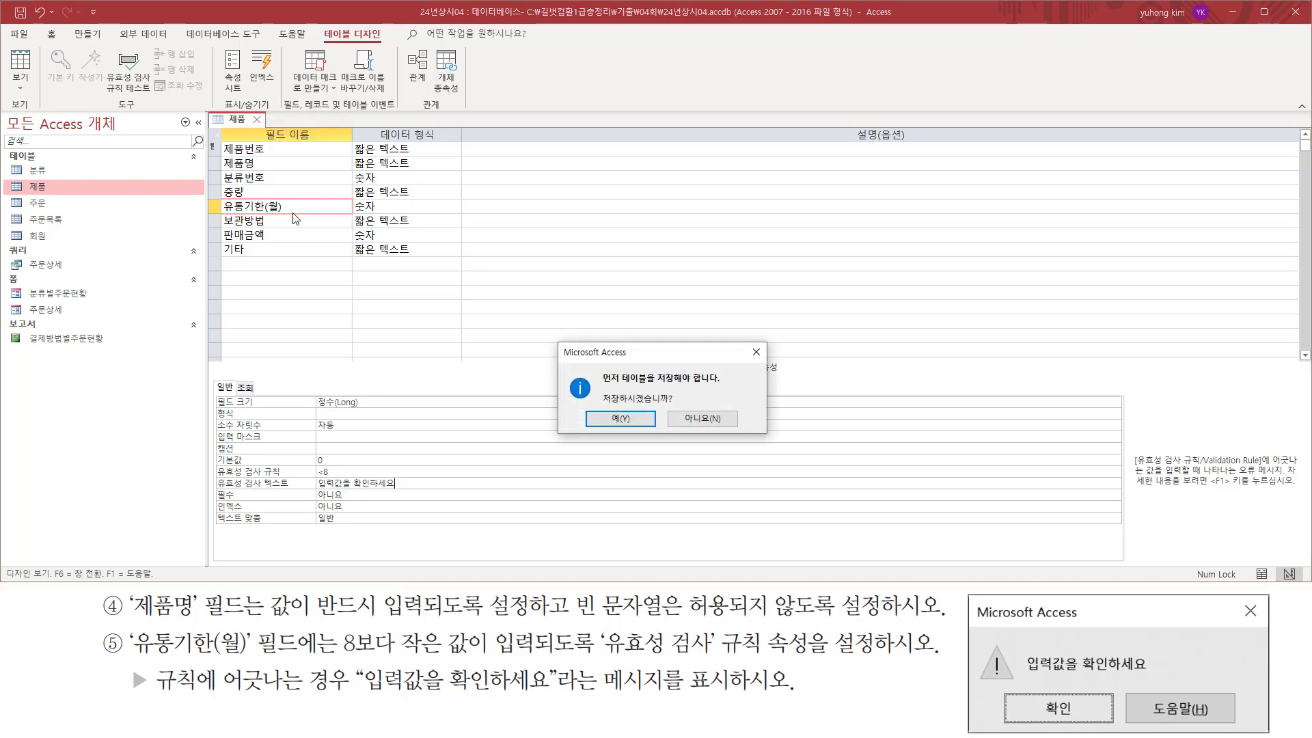
click(633, 420)
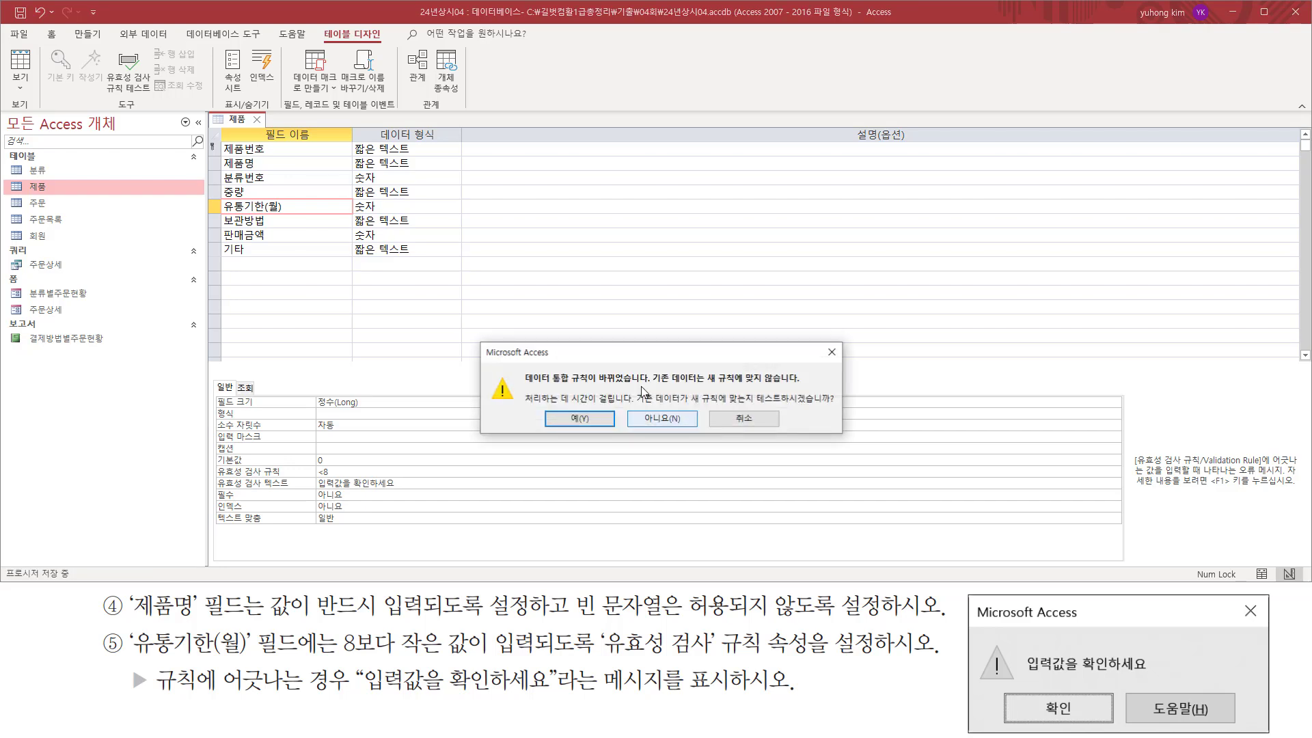
Agree to test the existing data against the changed rules, and continue testing with the new 유통기한(월) setting.
drag(528, 388, 593, 385)
drag(689, 408, 834, 408)
key(Escape)
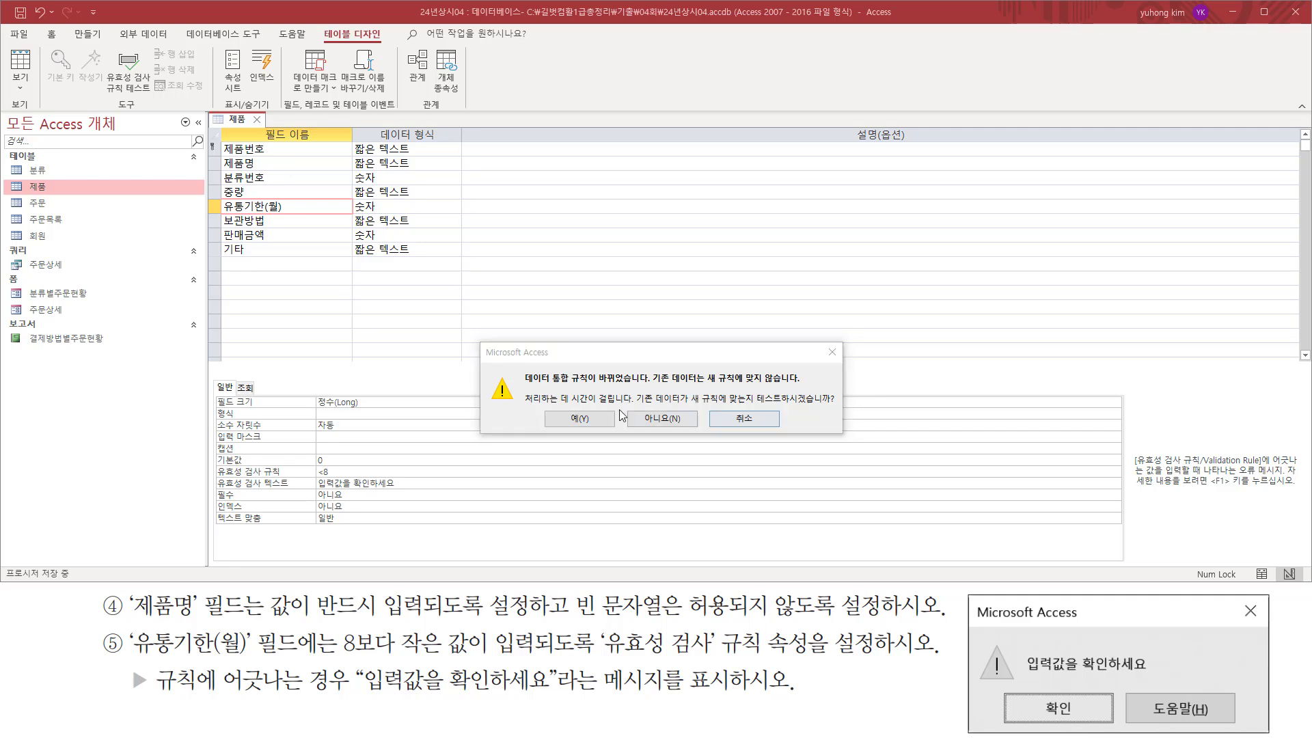
click(579, 419)
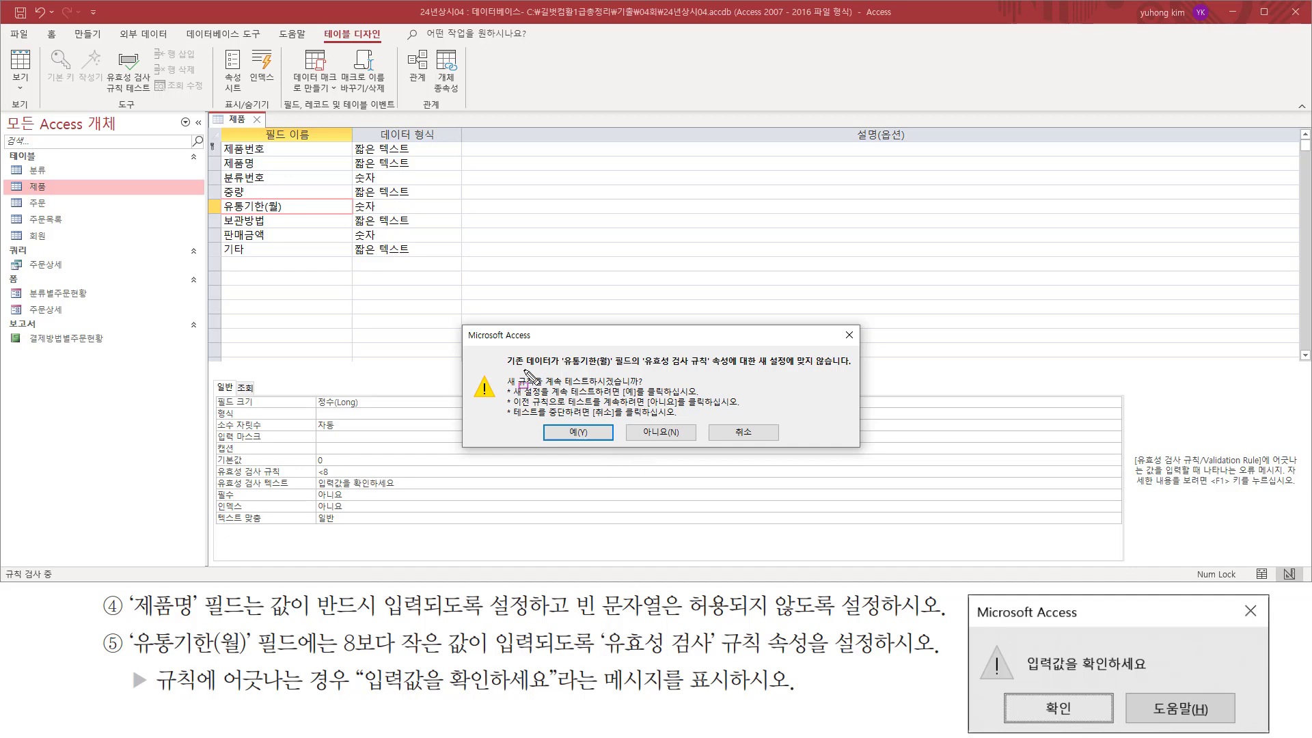
drag(560, 370, 854, 373)
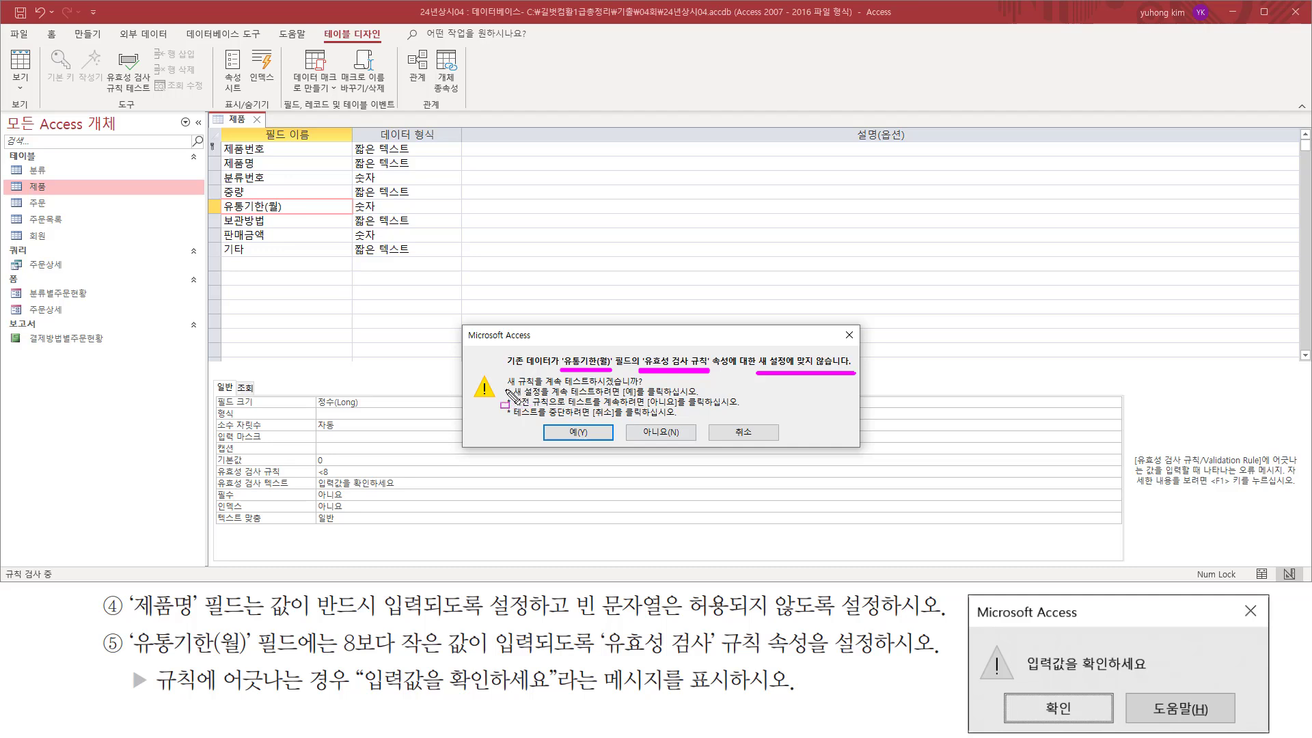
mouse_move(504, 389)
mouse_down()
mouse_move(643, 389)
mouse_move(649, 374)
mouse_up()
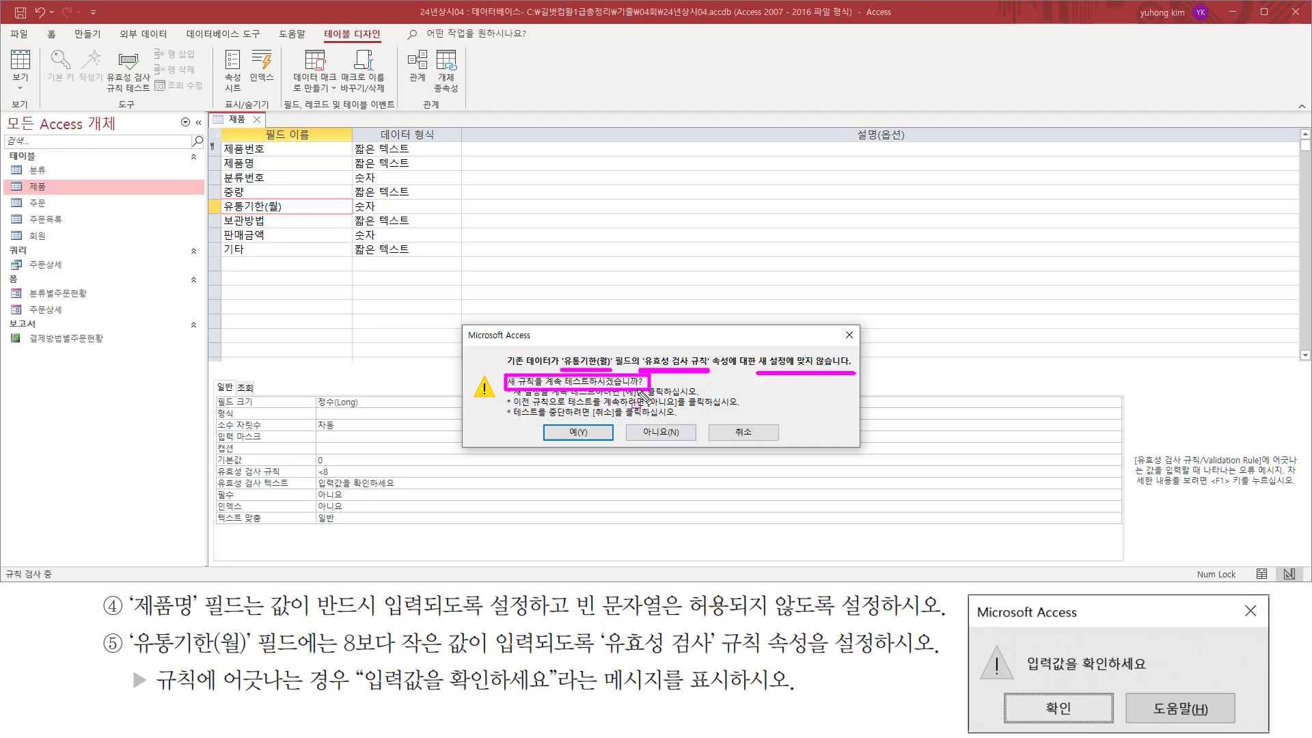
drag(554, 420, 598, 444)
key(Escape)
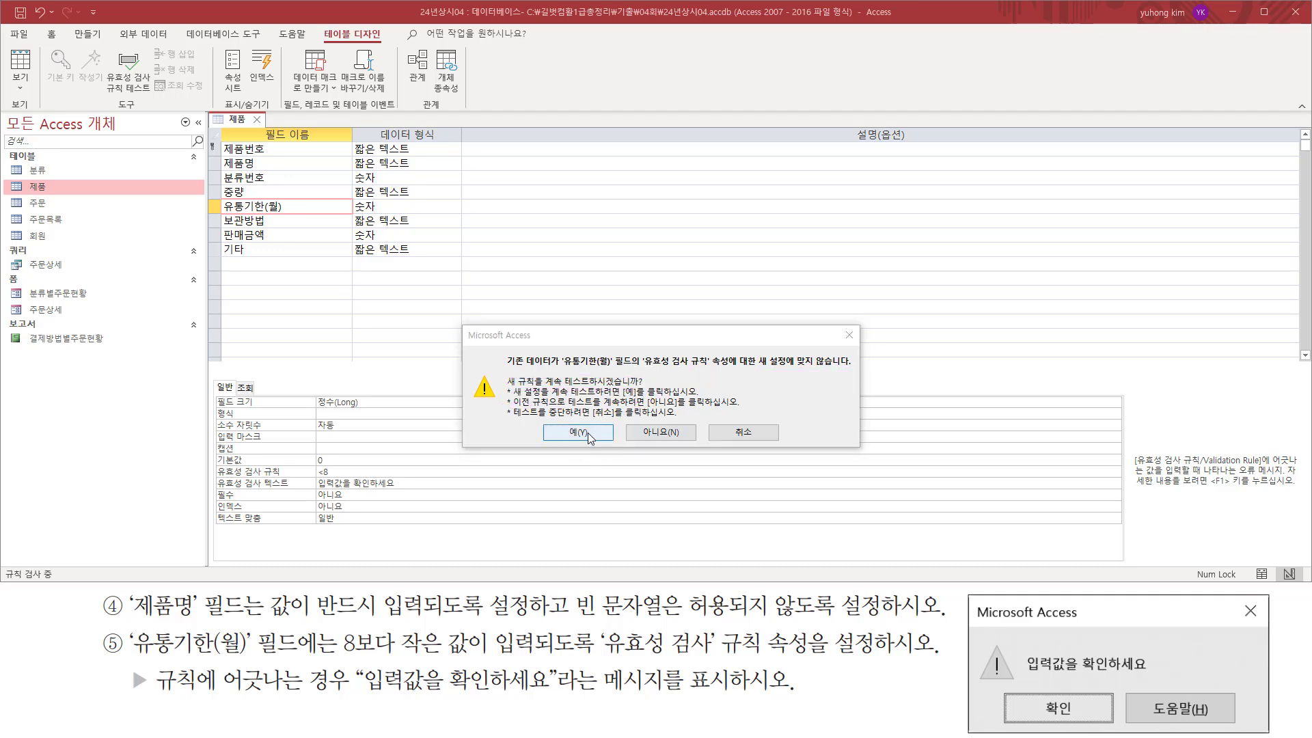
click(578, 433)
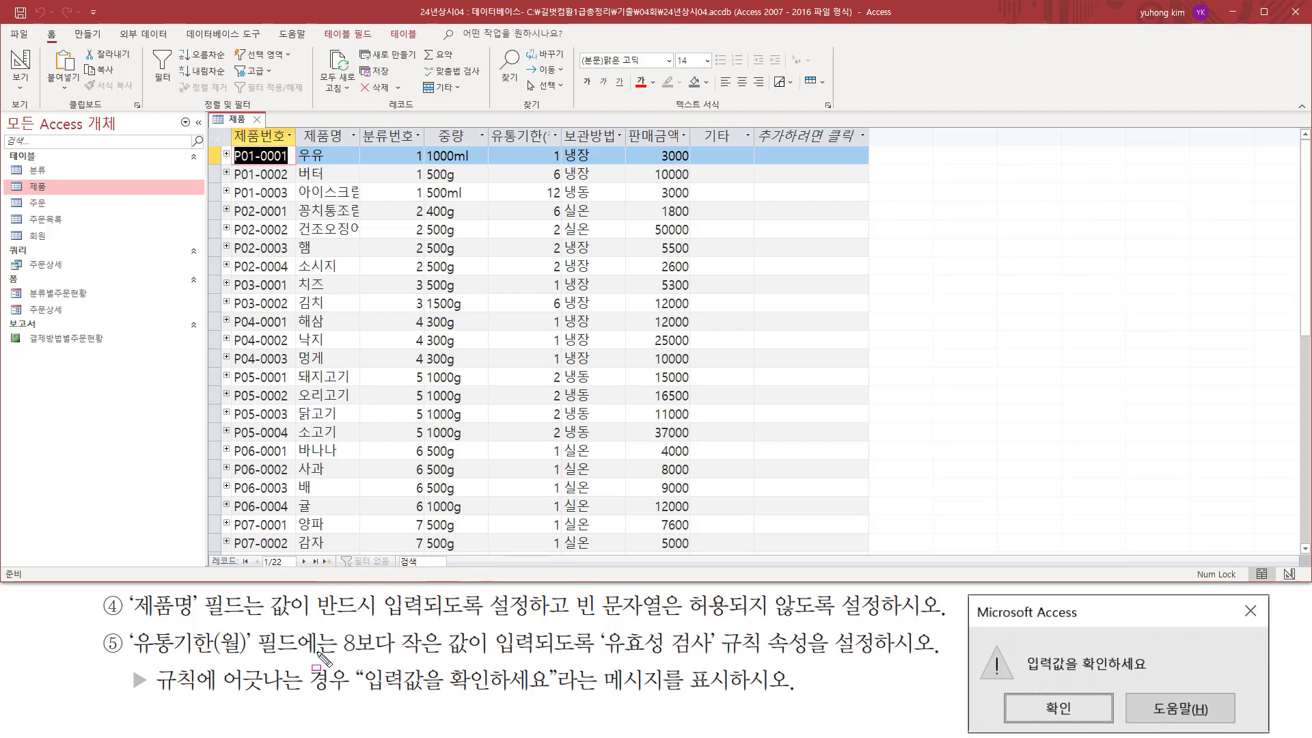
Check the 유통기한(월) column for existing values that break the below-8 requirement.
drag(128, 655, 541, 657)
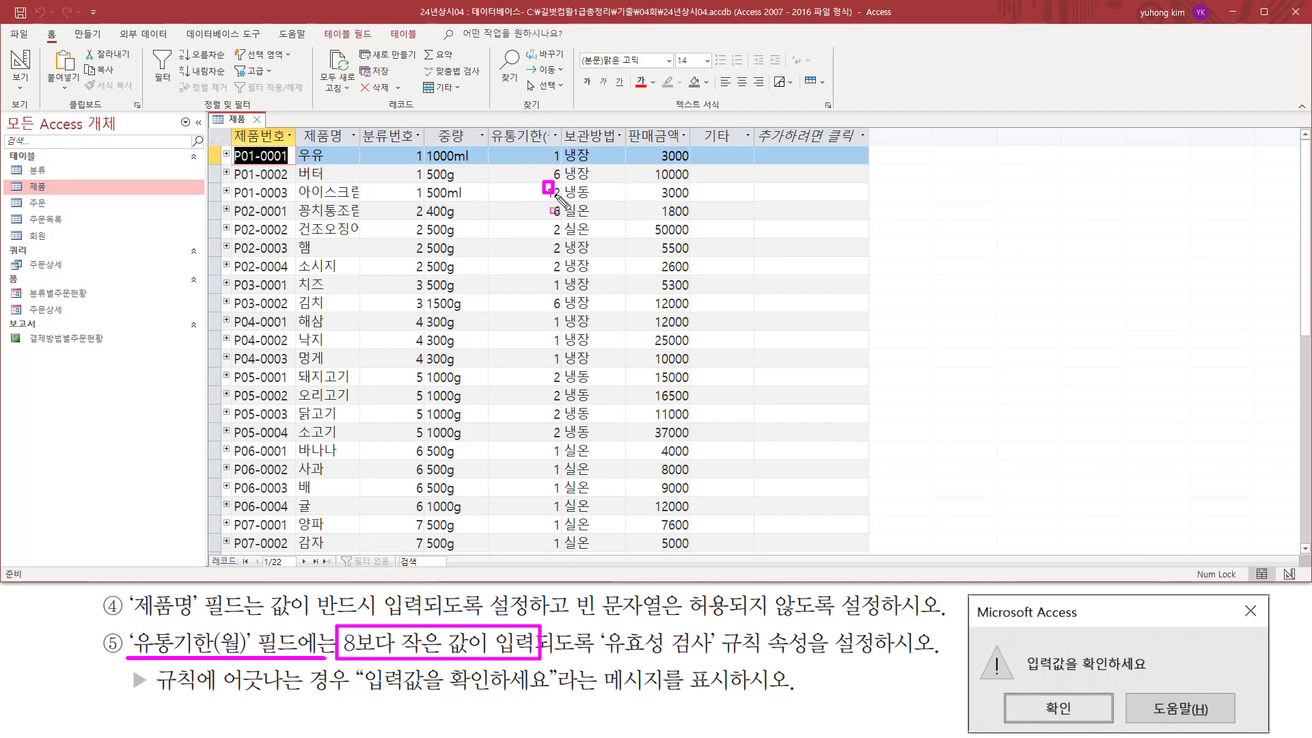
drag(544, 182, 567, 199)
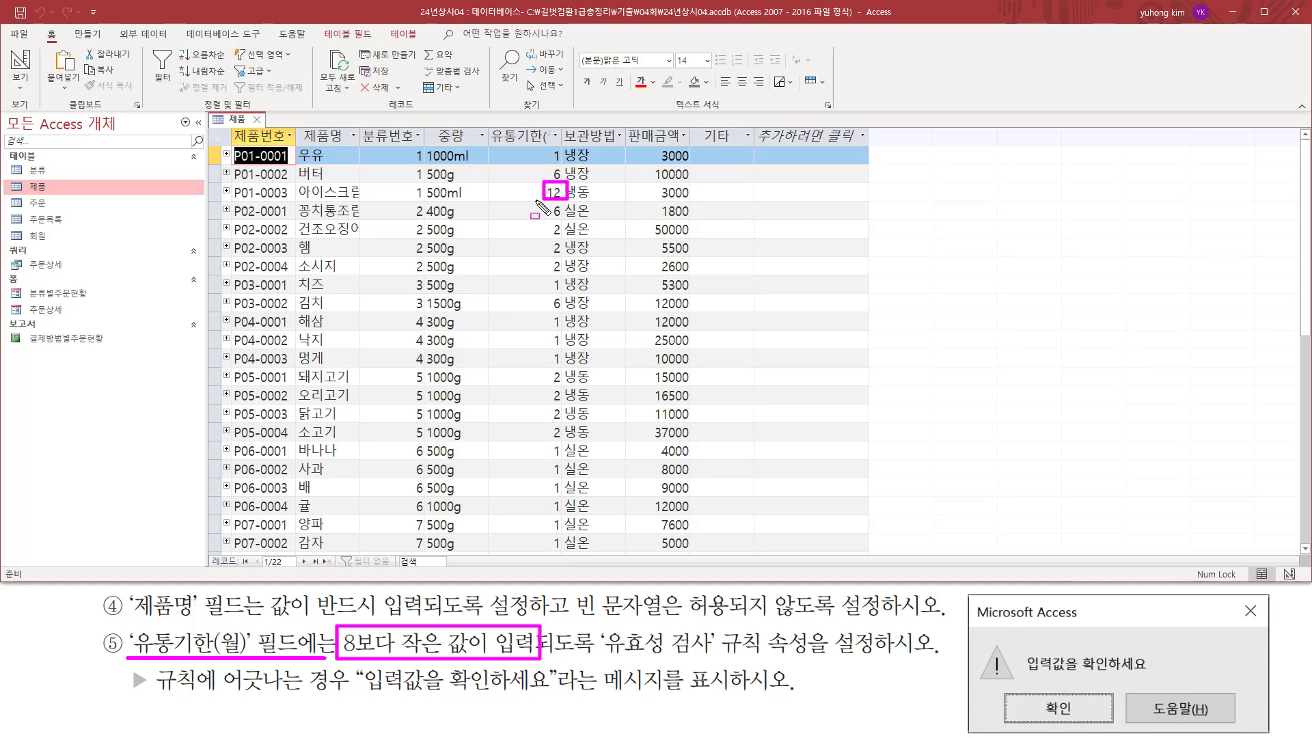
key(Escape)
scroll(543, 386, down, 2)
scroll(543, 386, up, 2)
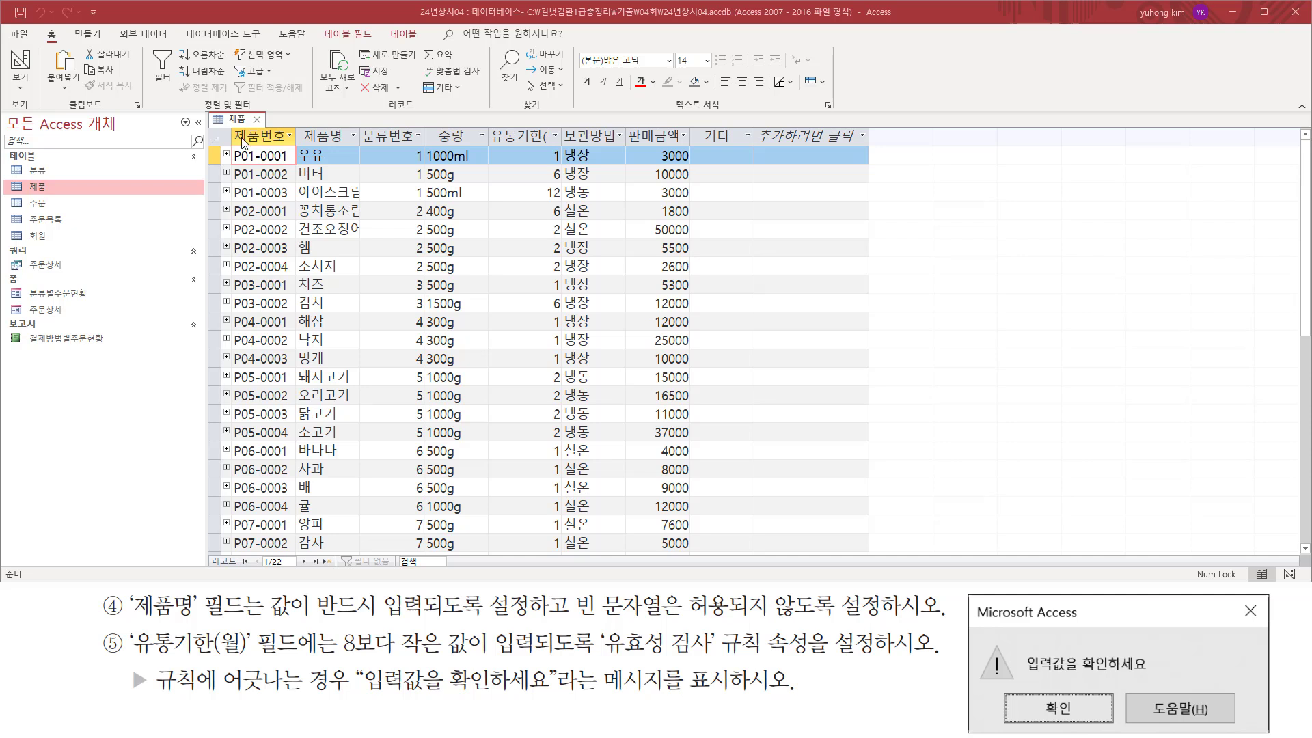
Start a new record at the end of the 제품 table with 제품번호 P08-0001 to test the input mask.
drag(228, 124, 294, 146)
scroll(345, 290, down, 4)
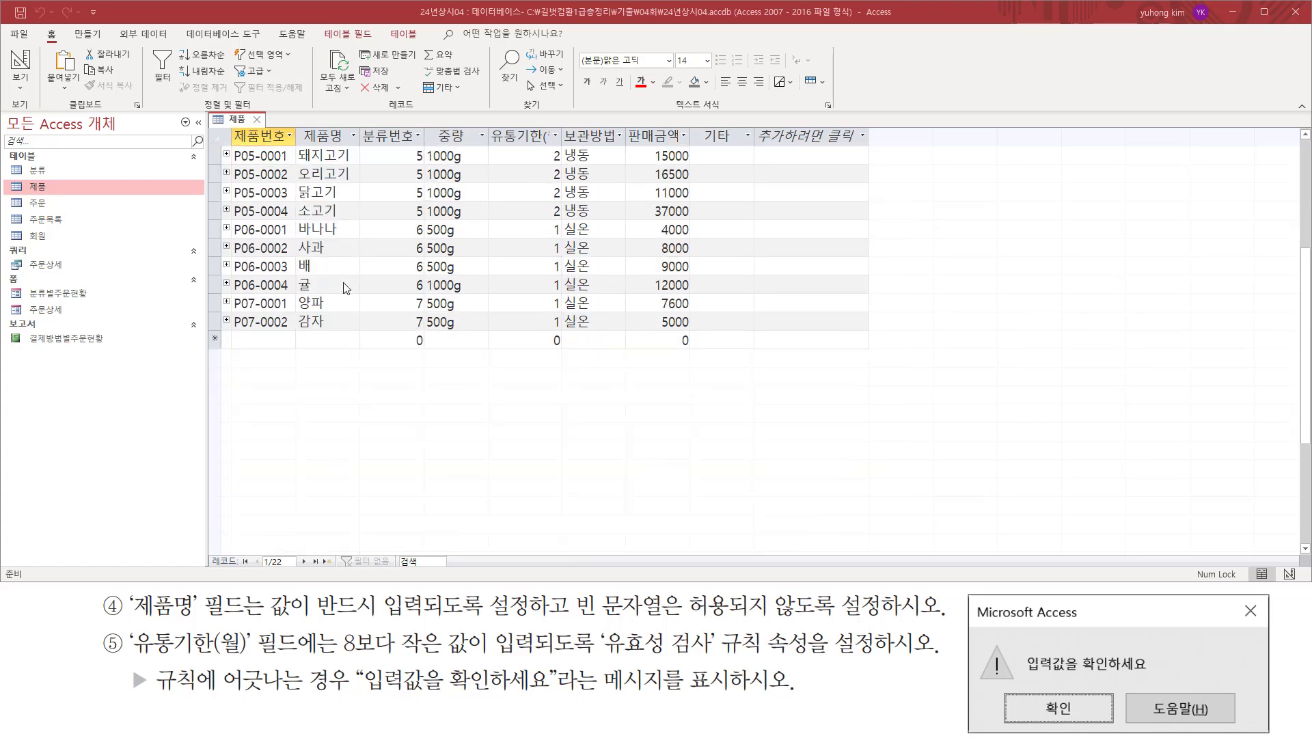
click(241, 345)
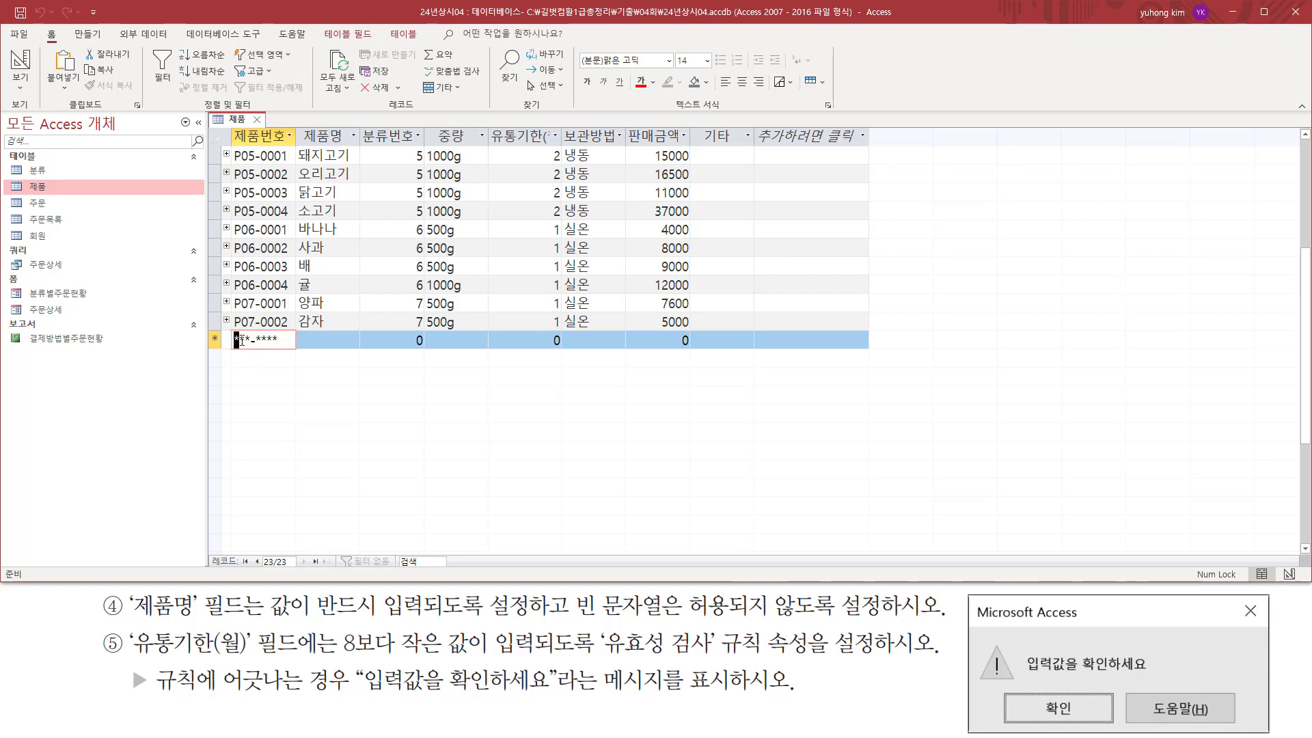
click(267, 340)
click(260, 340)
click(247, 340)
click(237, 340)
text(p)
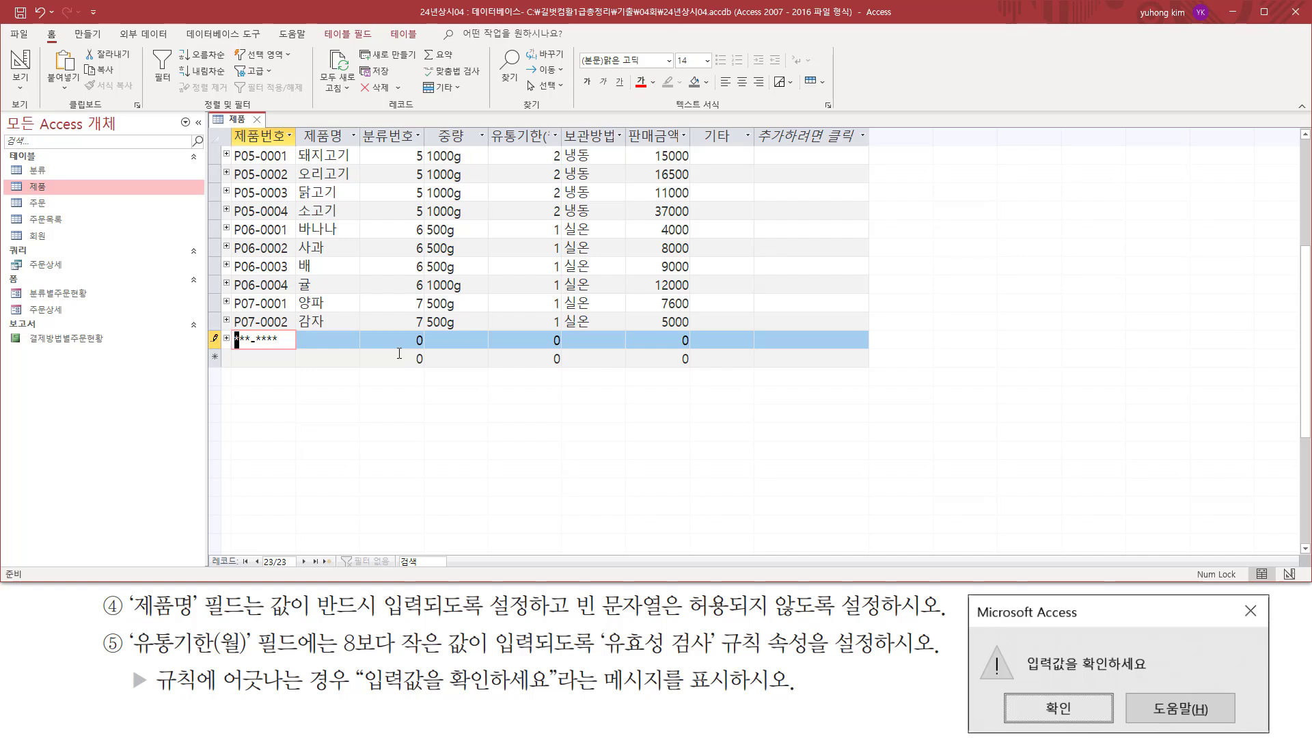
key(Caps_Lock)
text(P)
text(08-0001)
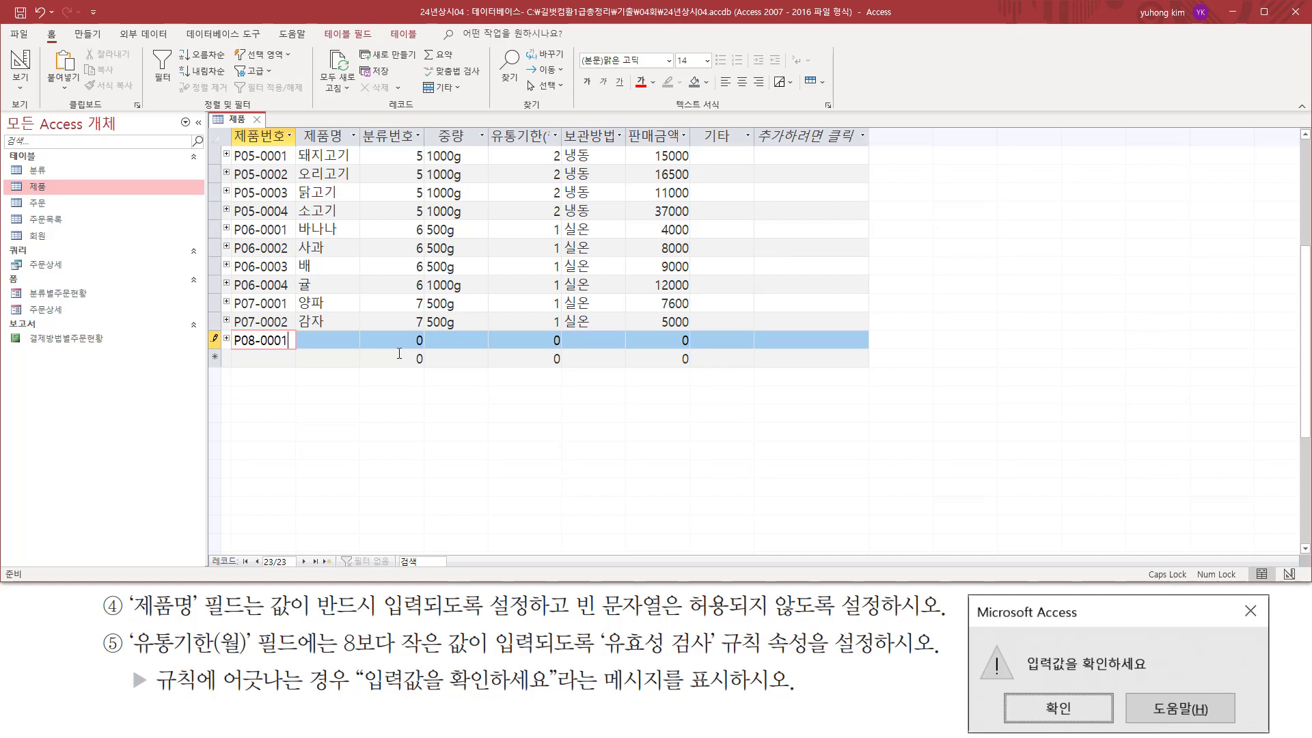
Test the mandatory entry by leaving the new record's 제품명 blank and moving past its remaining fields, and dismiss the alert.
click(305, 337)
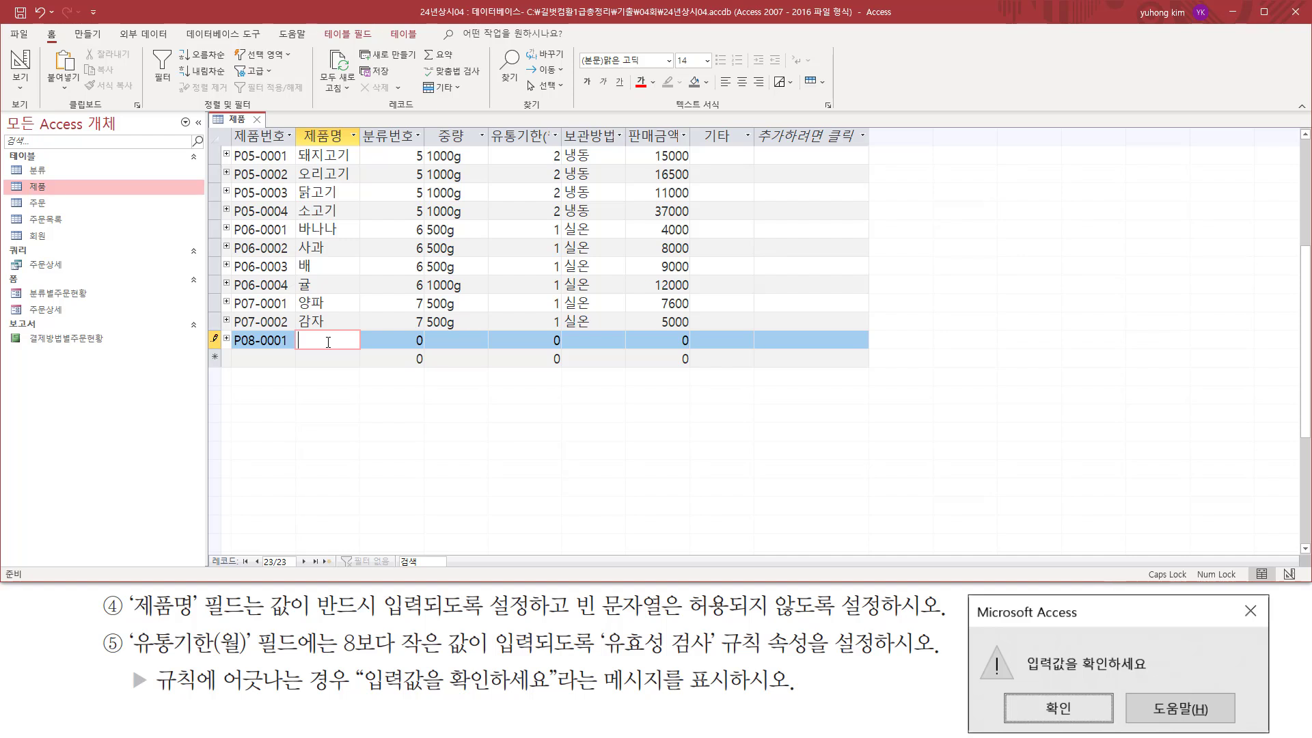
key(Tab)
key(Tab)
key(Tab)
key(Tab)
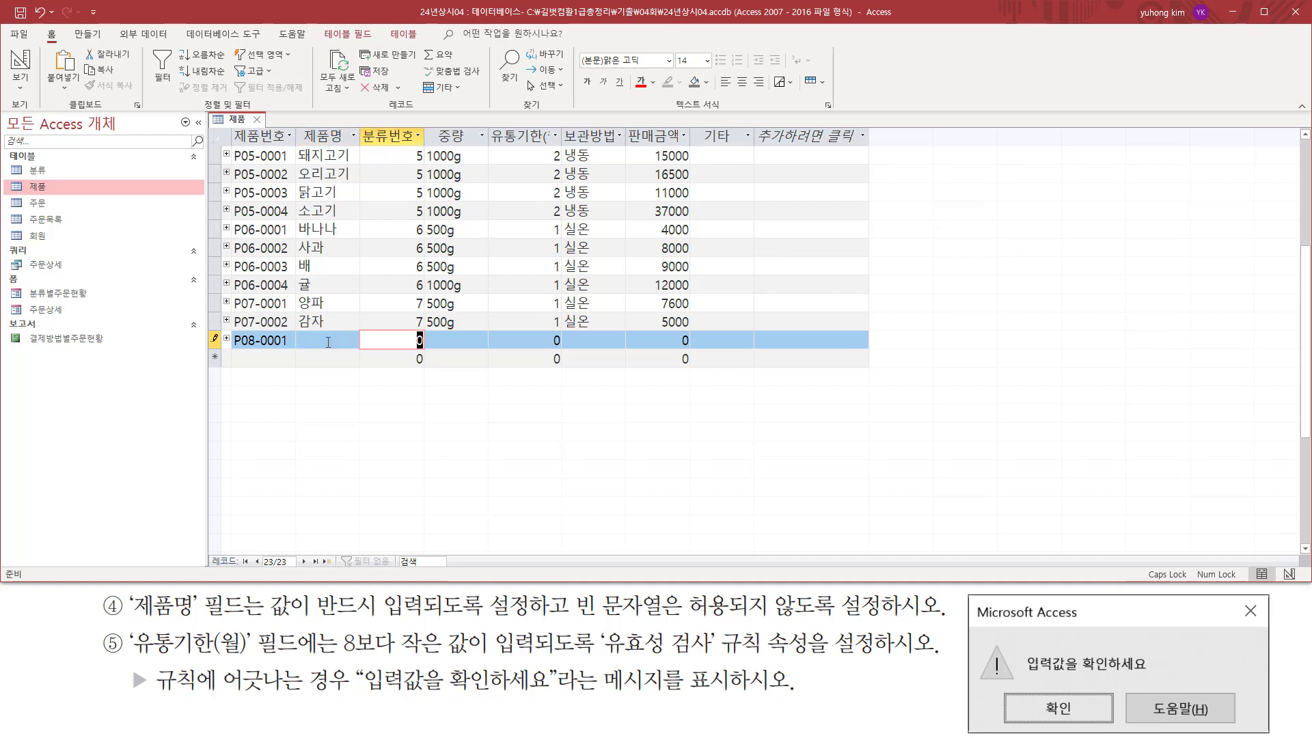
key(Tab)
key(Tab)
key(Tab)
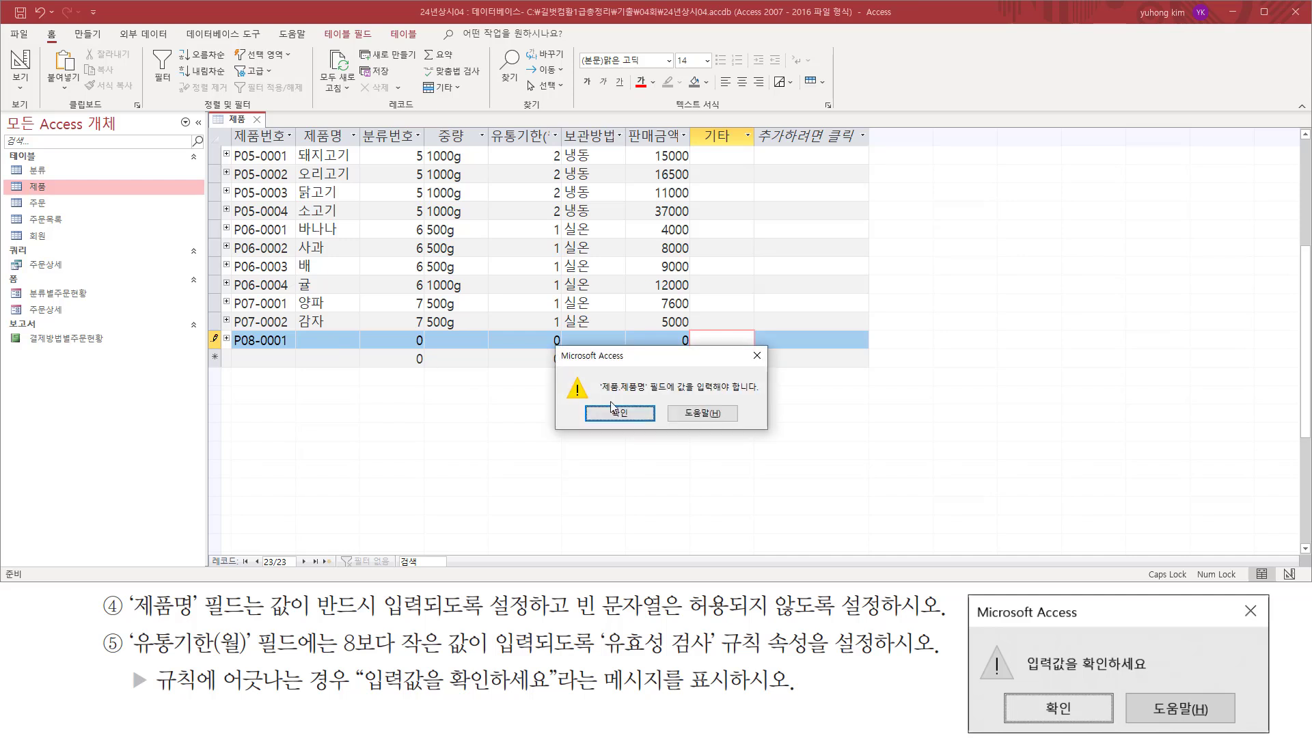
drag(600, 395, 756, 395)
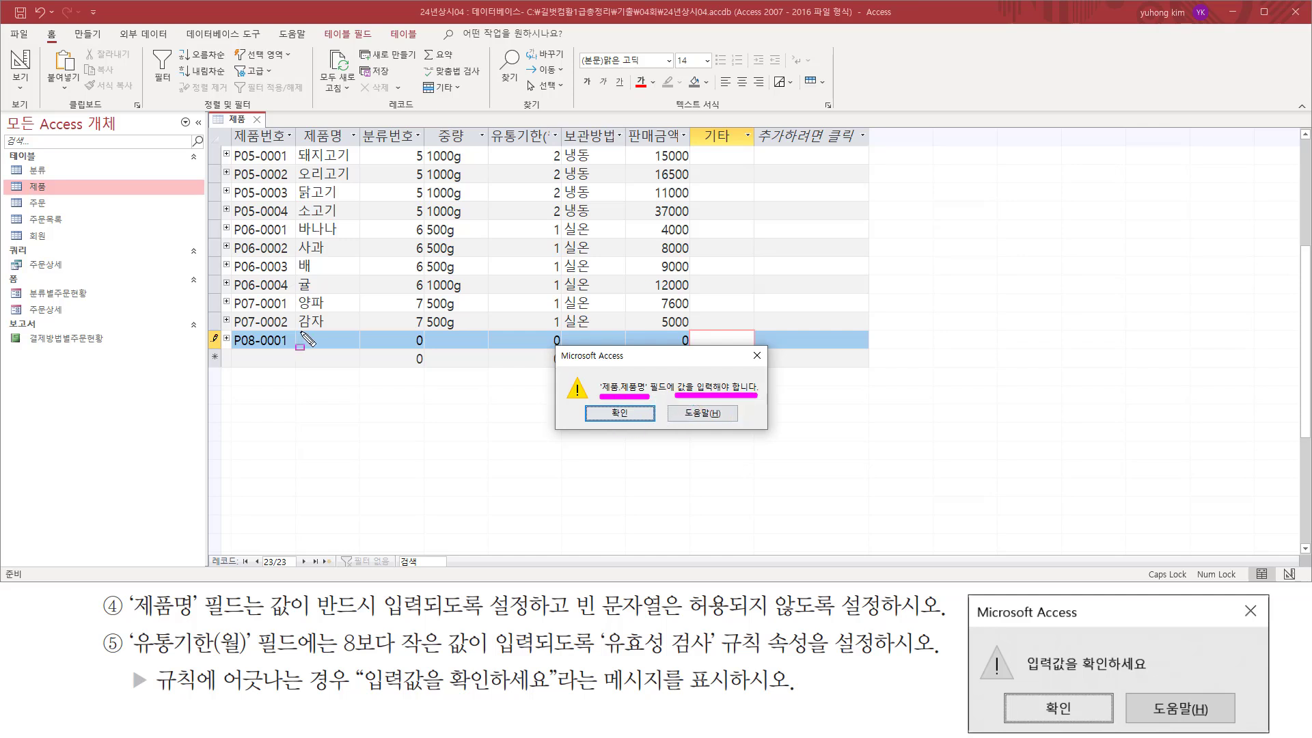
mouse_move(300, 332)
mouse_down()
mouse_move(352, 342)
mouse_move(301, 333)
mouse_up()
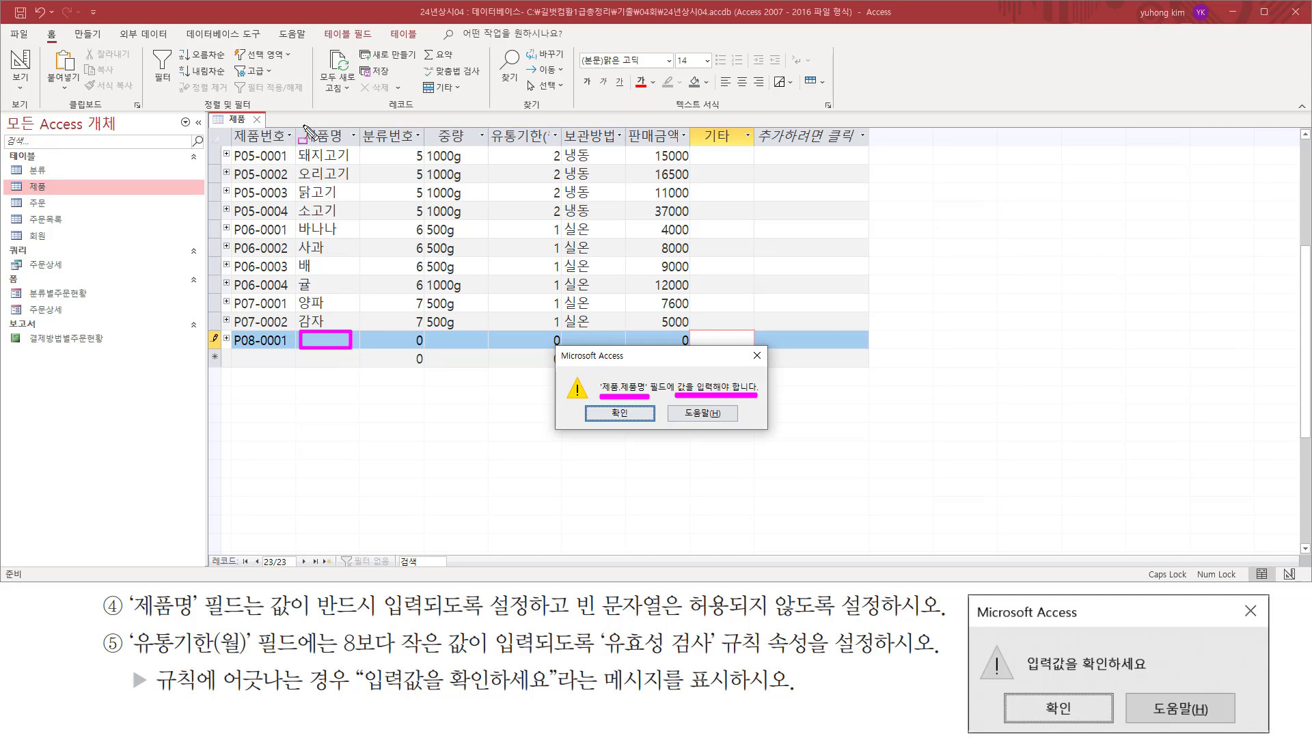
mouse_move(302, 125)
mouse_down()
mouse_move(303, 146)
mouse_move(355, 146)
mouse_up()
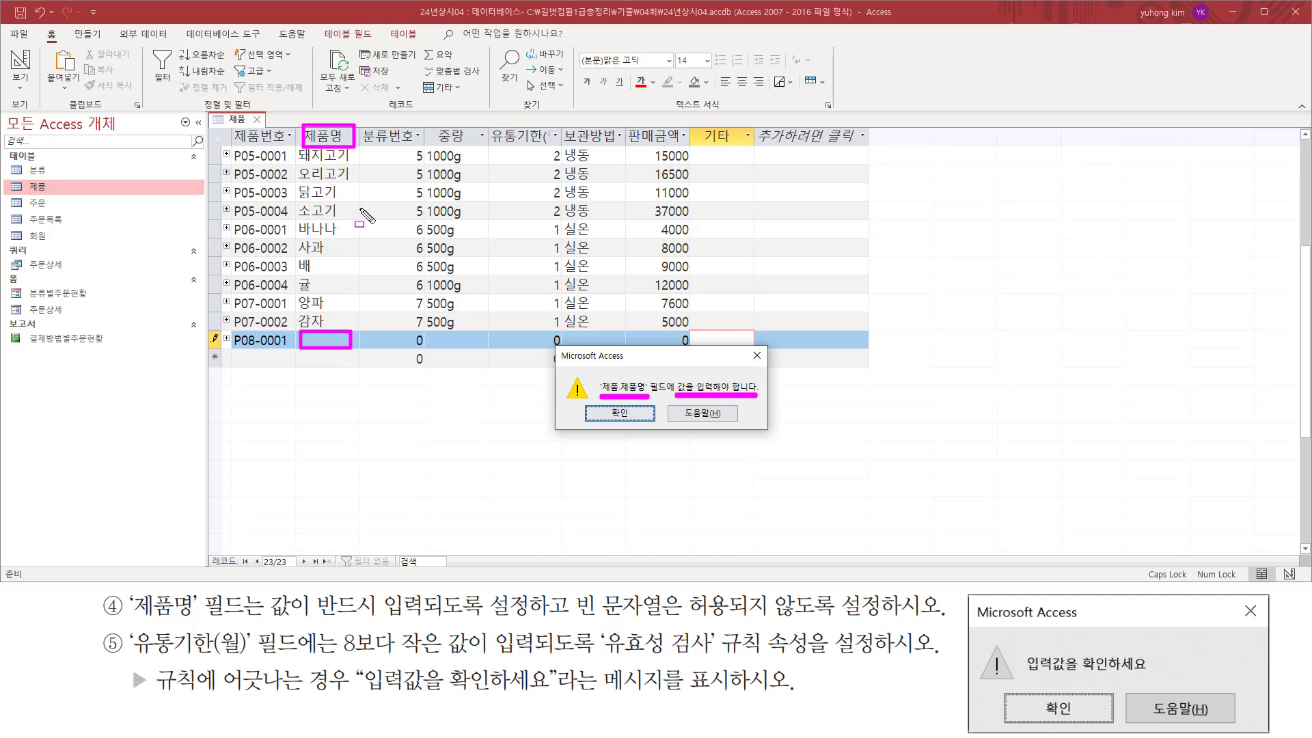
key(Escape)
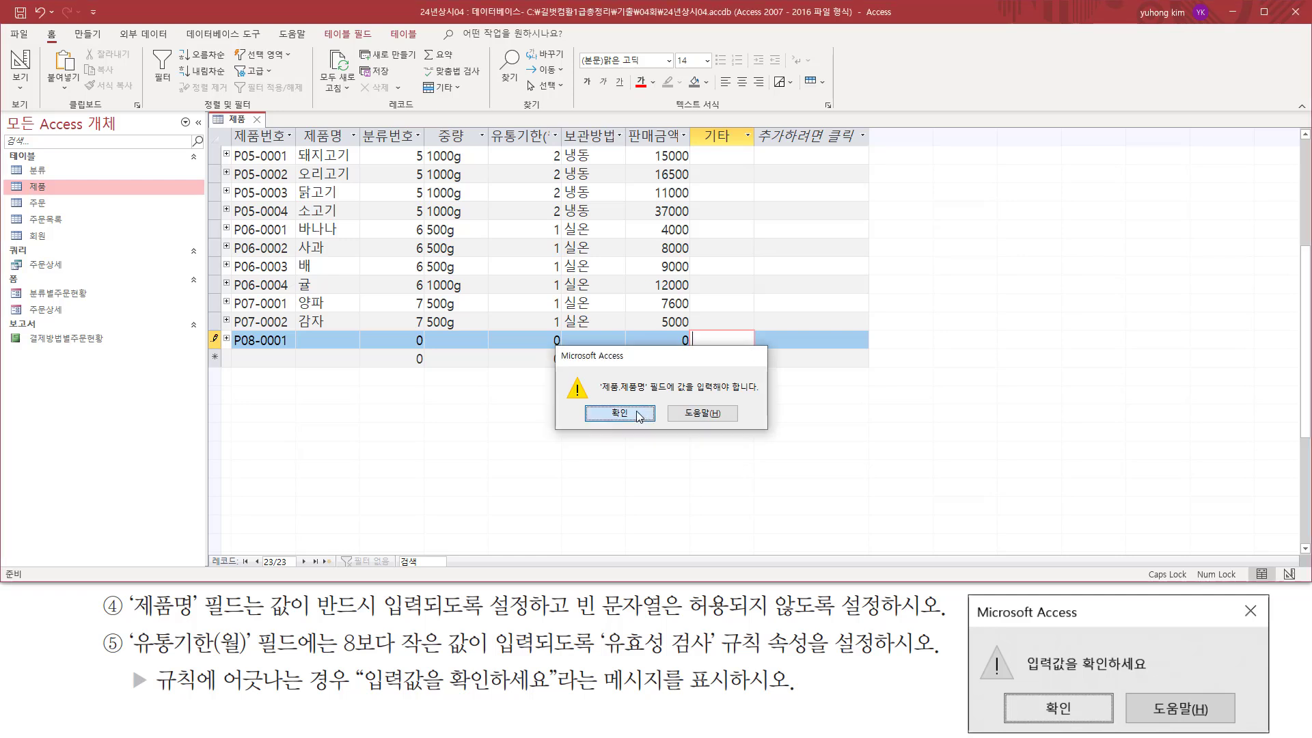
click(645, 416)
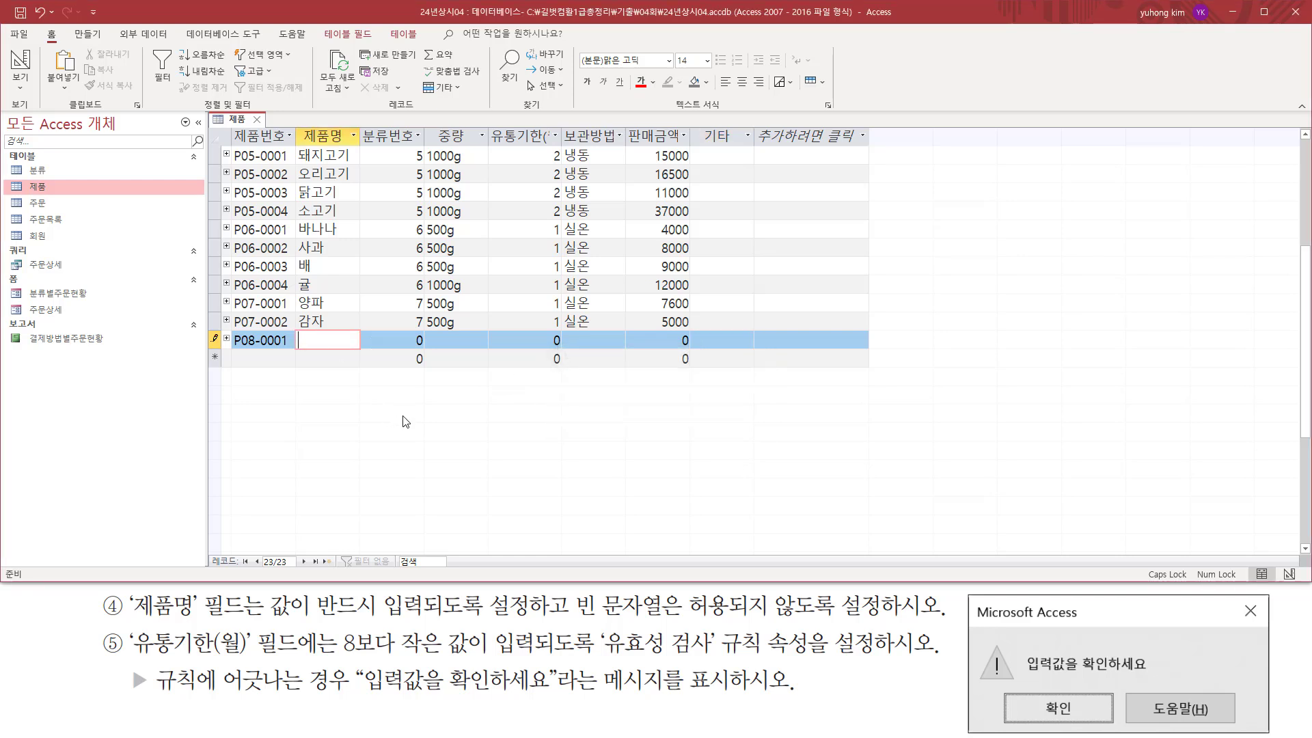
Set the new record's 제품명 to 감 and review the 유통기한(월) requirement.
text(가)
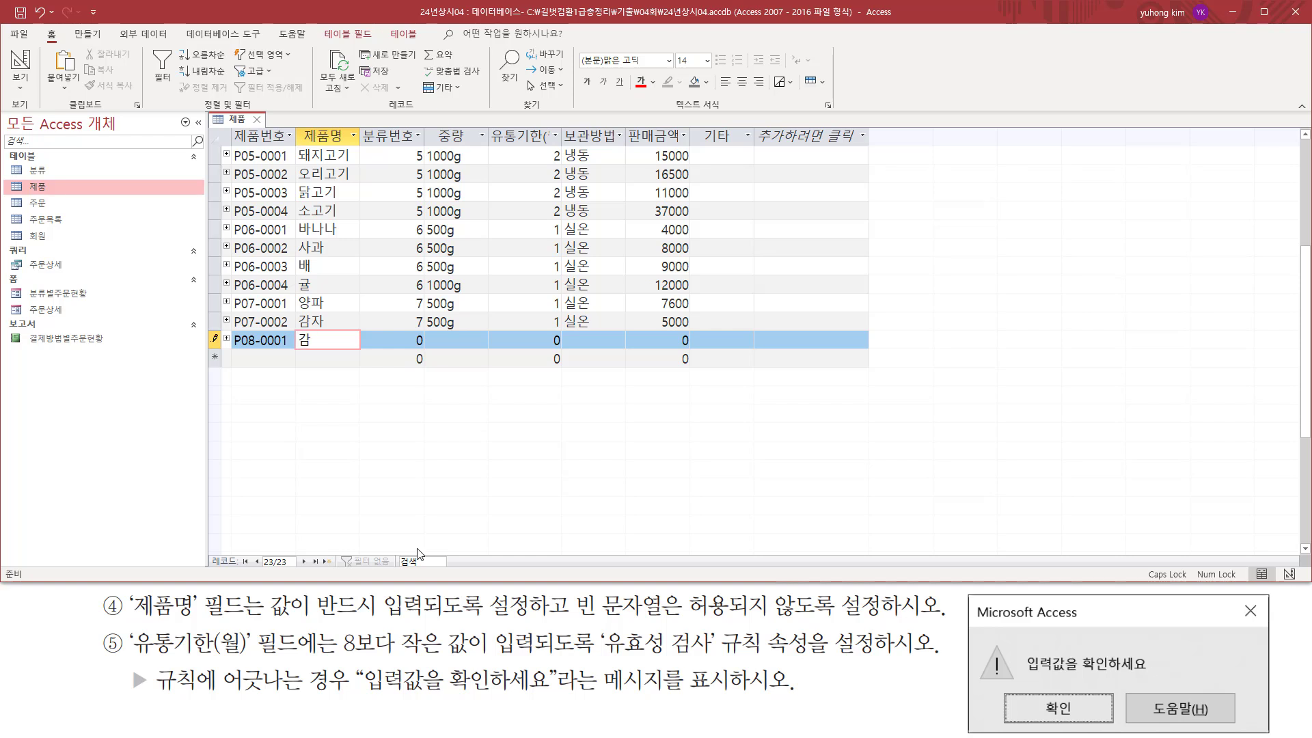
drag(130, 624, 255, 661)
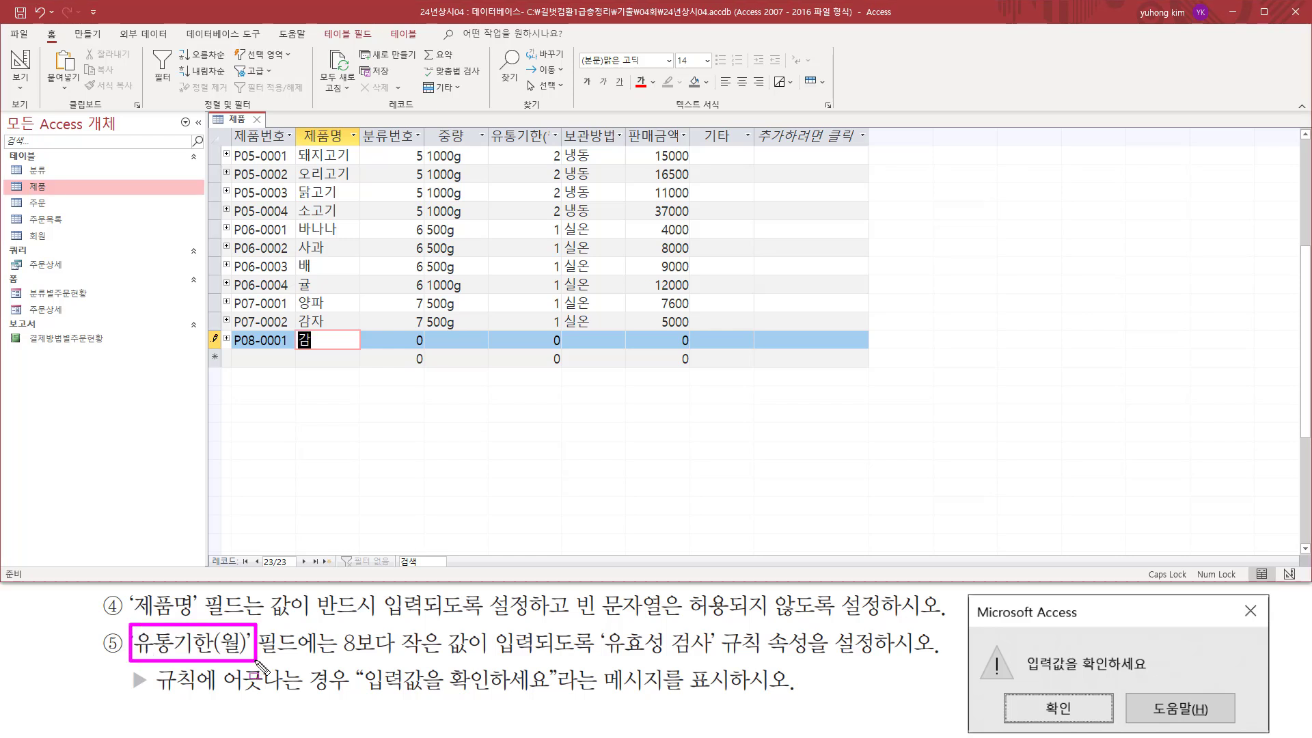
drag(336, 661, 557, 661)
key(Escape)
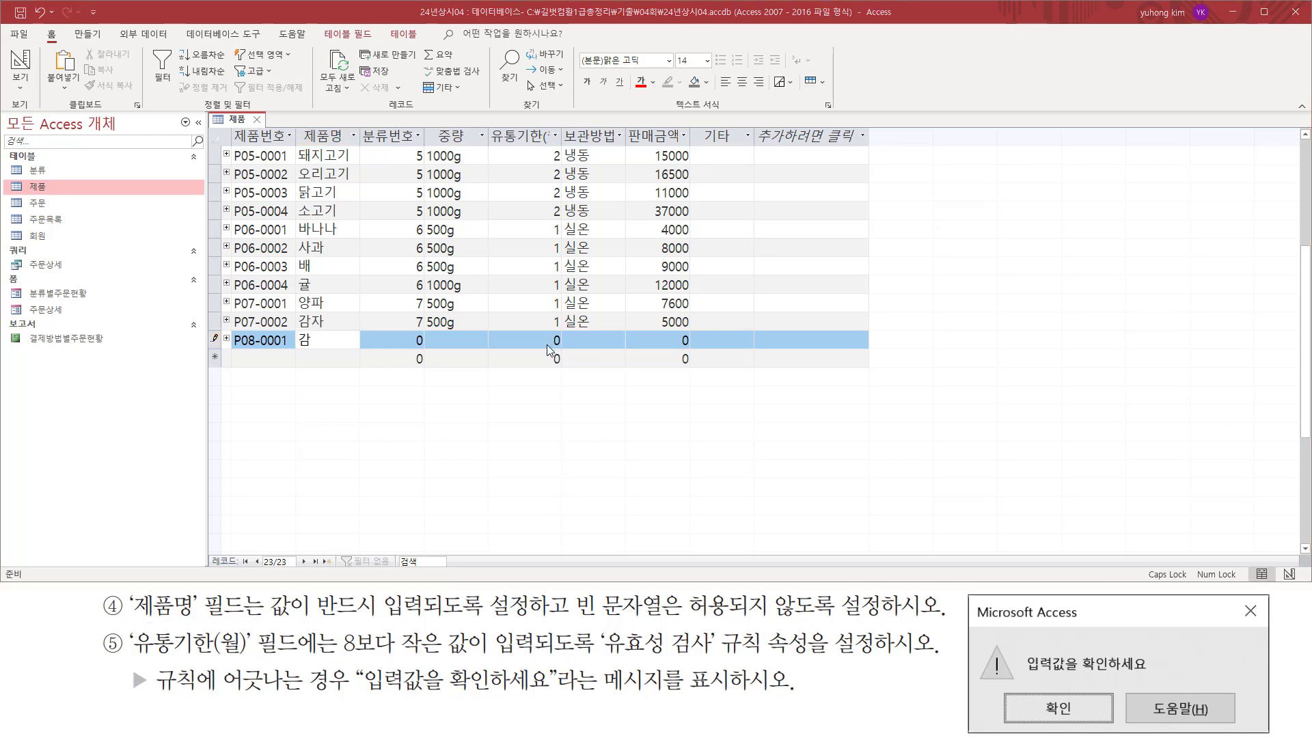
Enter 10 as the new record's 유통기한(월) and try to leave the field to test the validation rule.
click(553, 343)
double_click(555, 343)
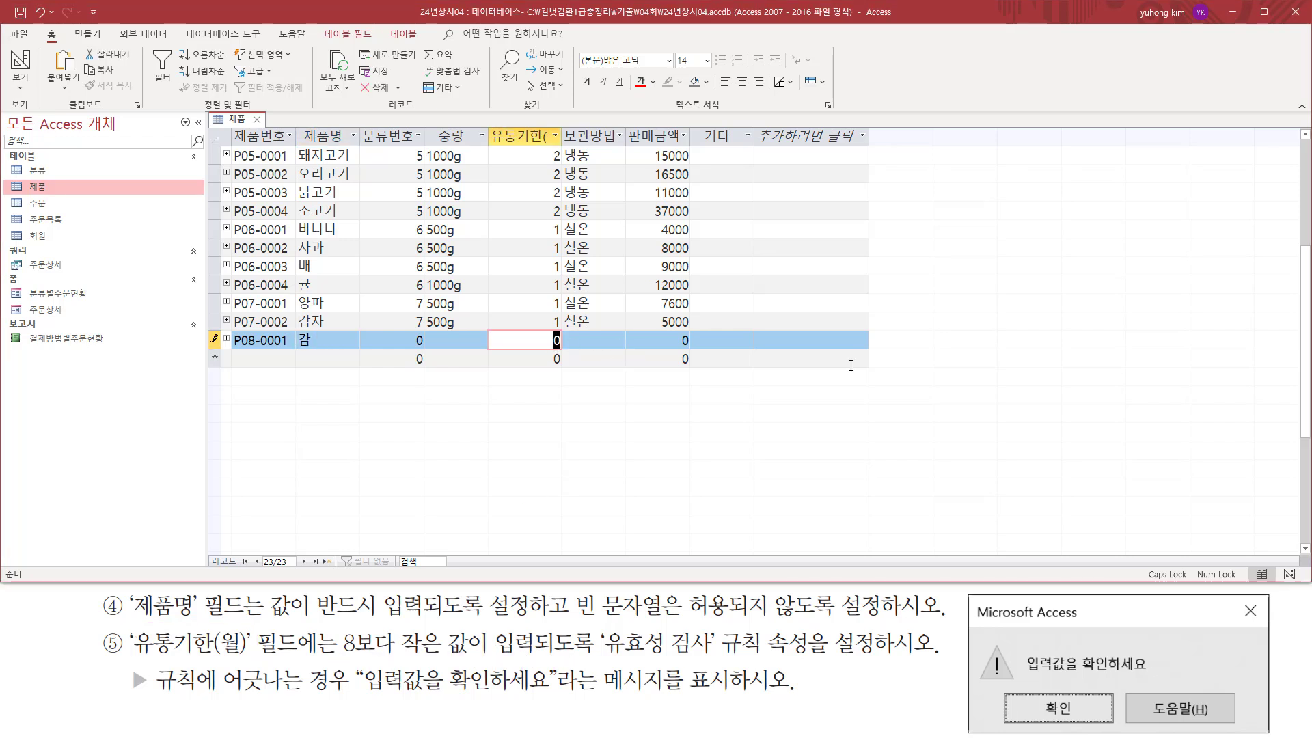
text(10)
click(851, 366)
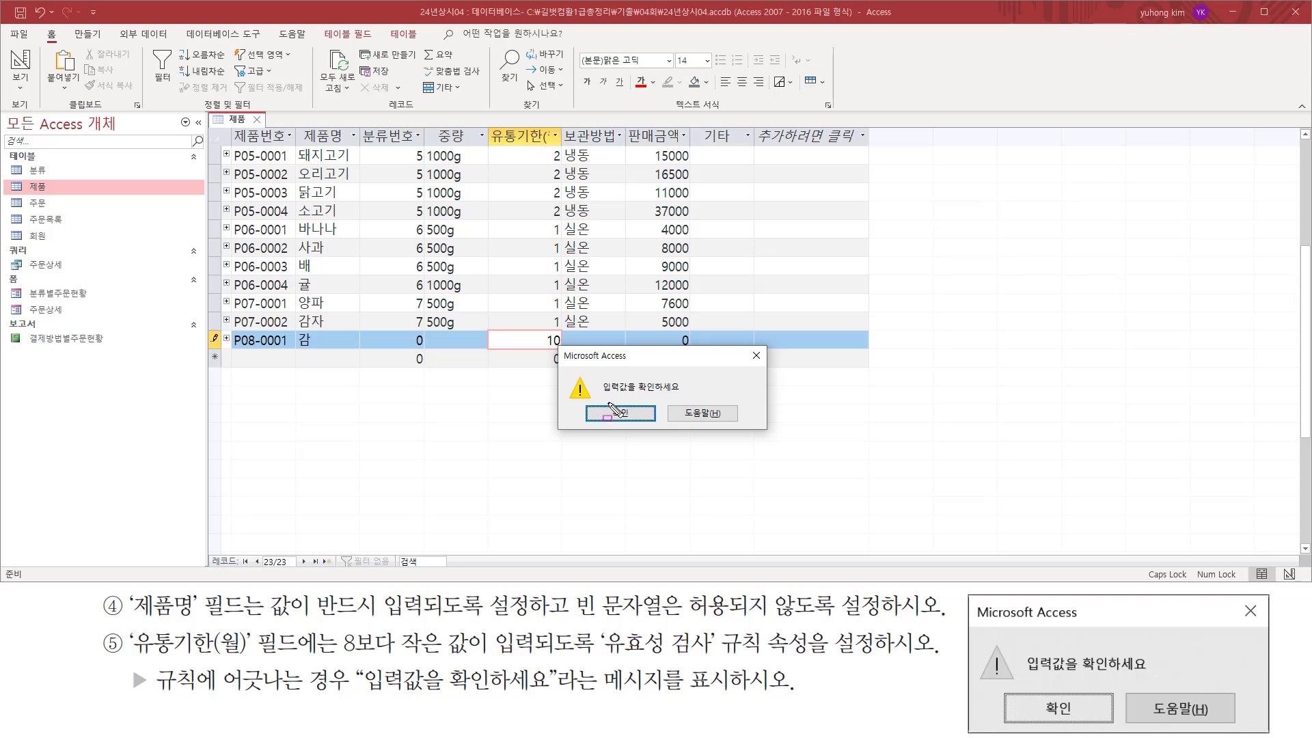
Compare the validation alert's text with the message required for the 유통기한(월) field, and dismiss the alert.
drag(603, 394, 684, 394)
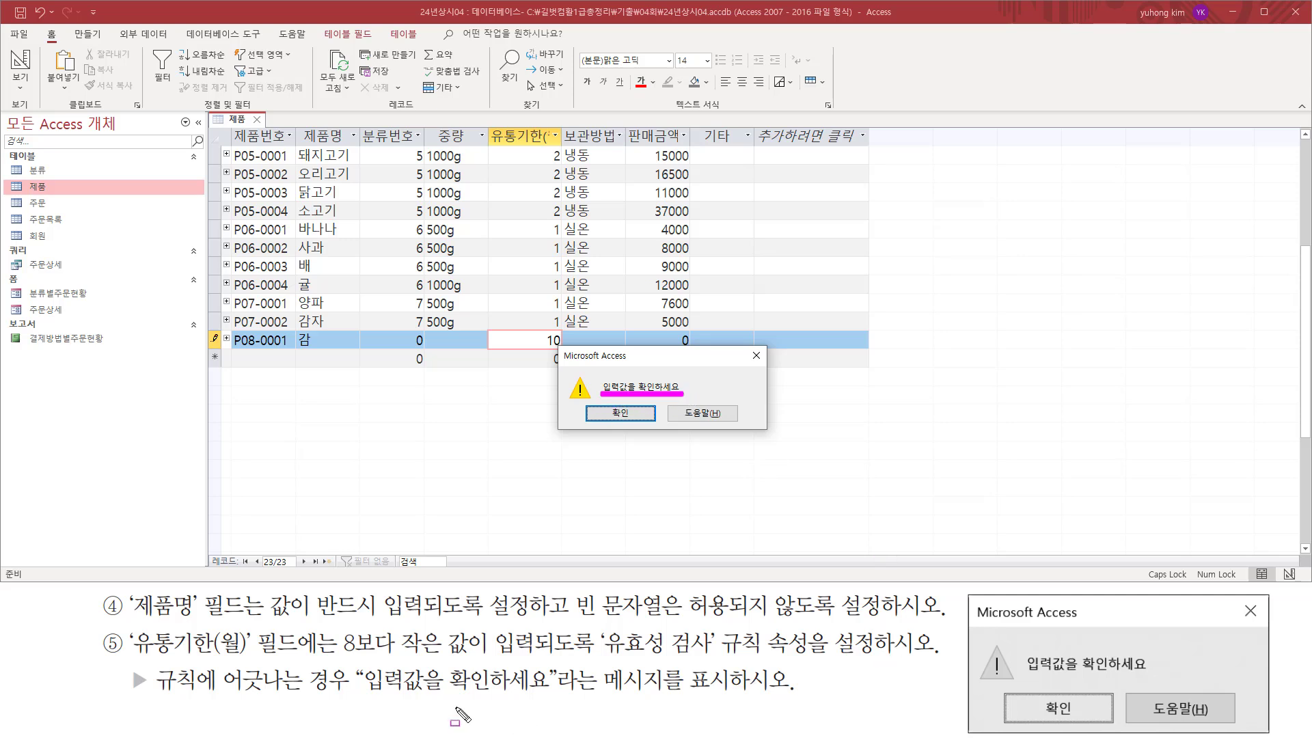
drag(160, 694, 567, 701)
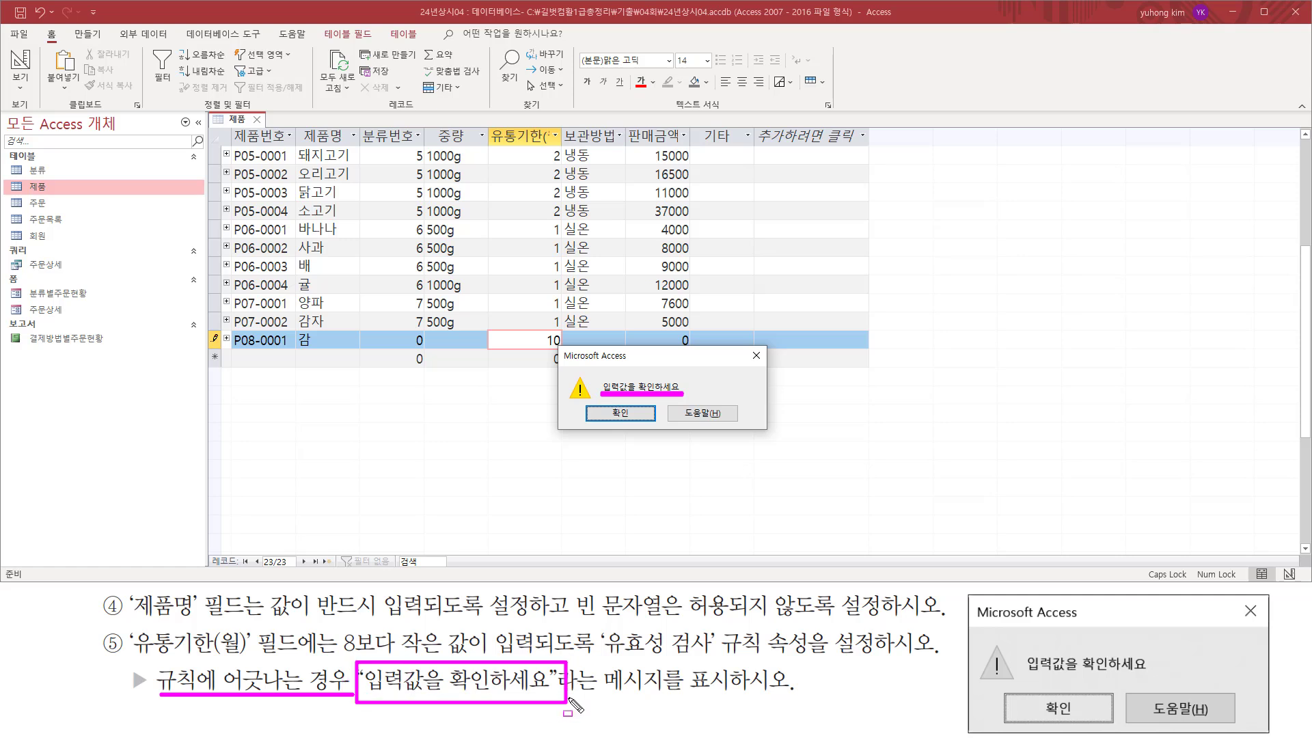
key(Escape)
click(642, 415)
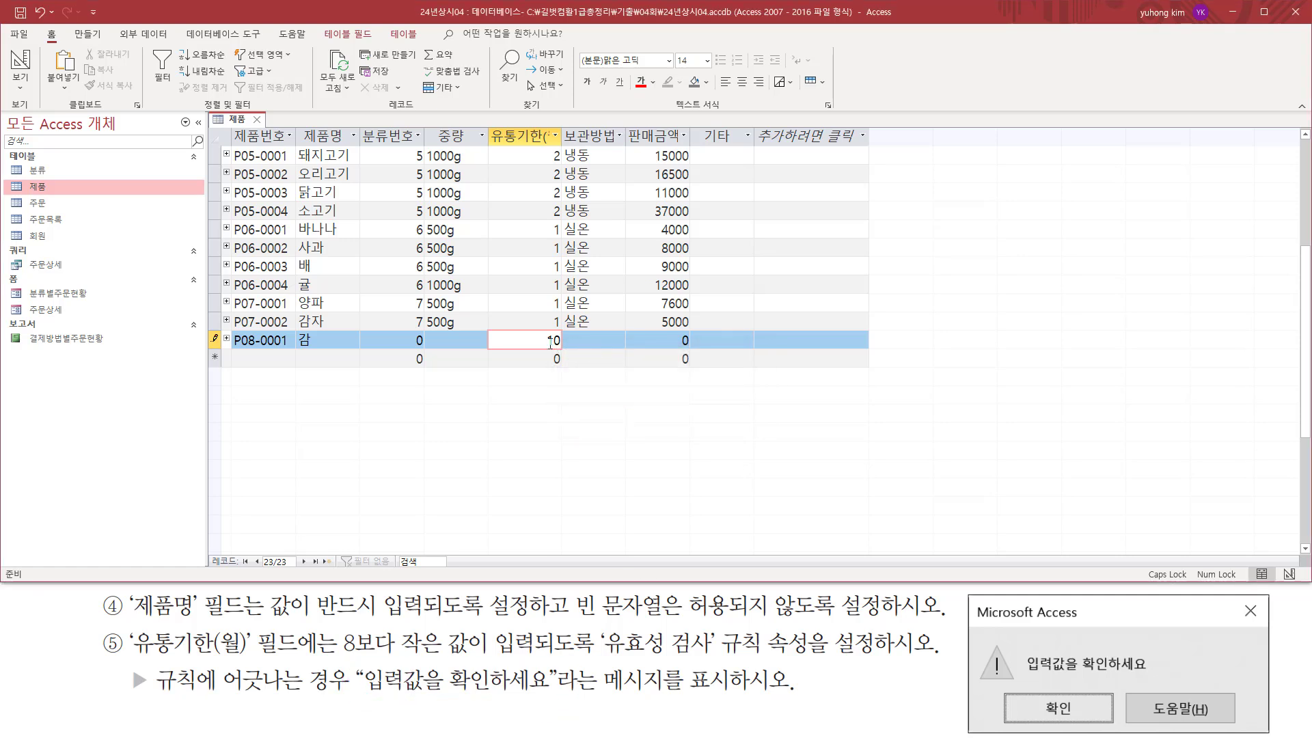
Try 9 as the new record's 유통기한(월) value to test the validation rule again, and dismiss the alert.
double_click(550, 341)
text(9)
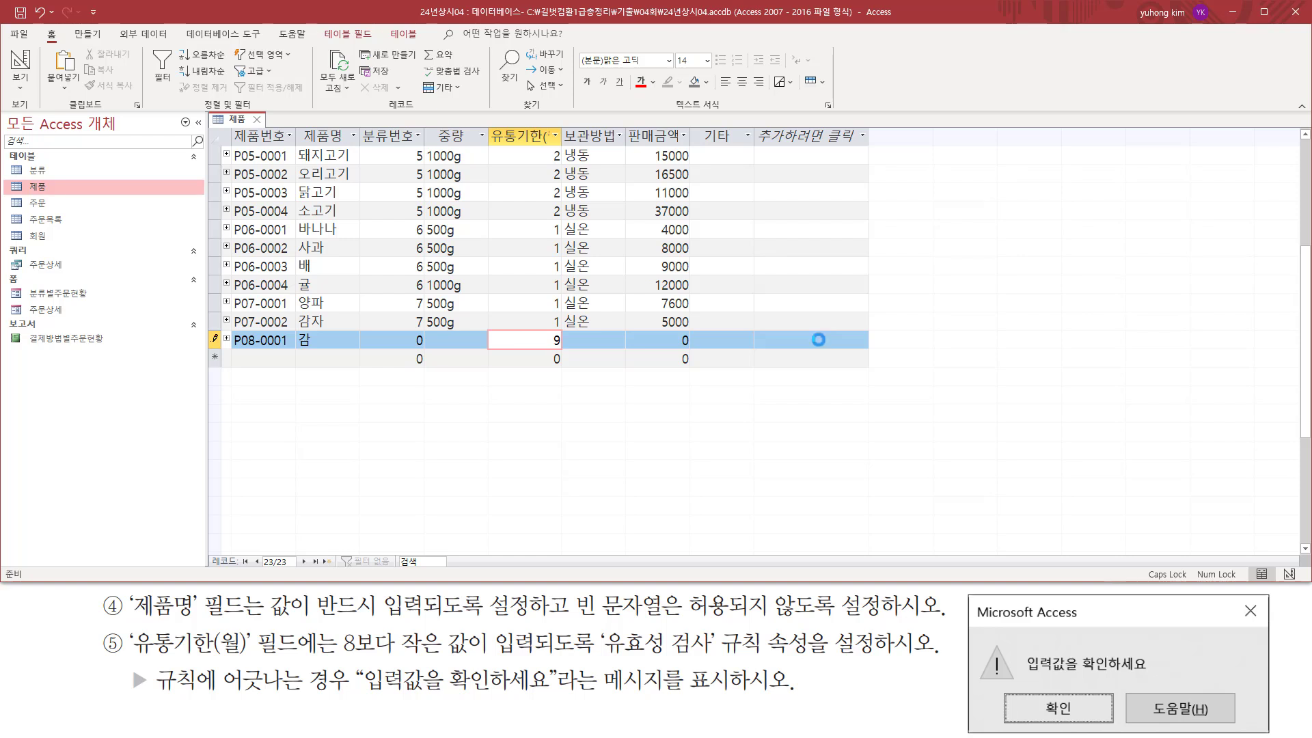
drag(600, 396, 681, 397)
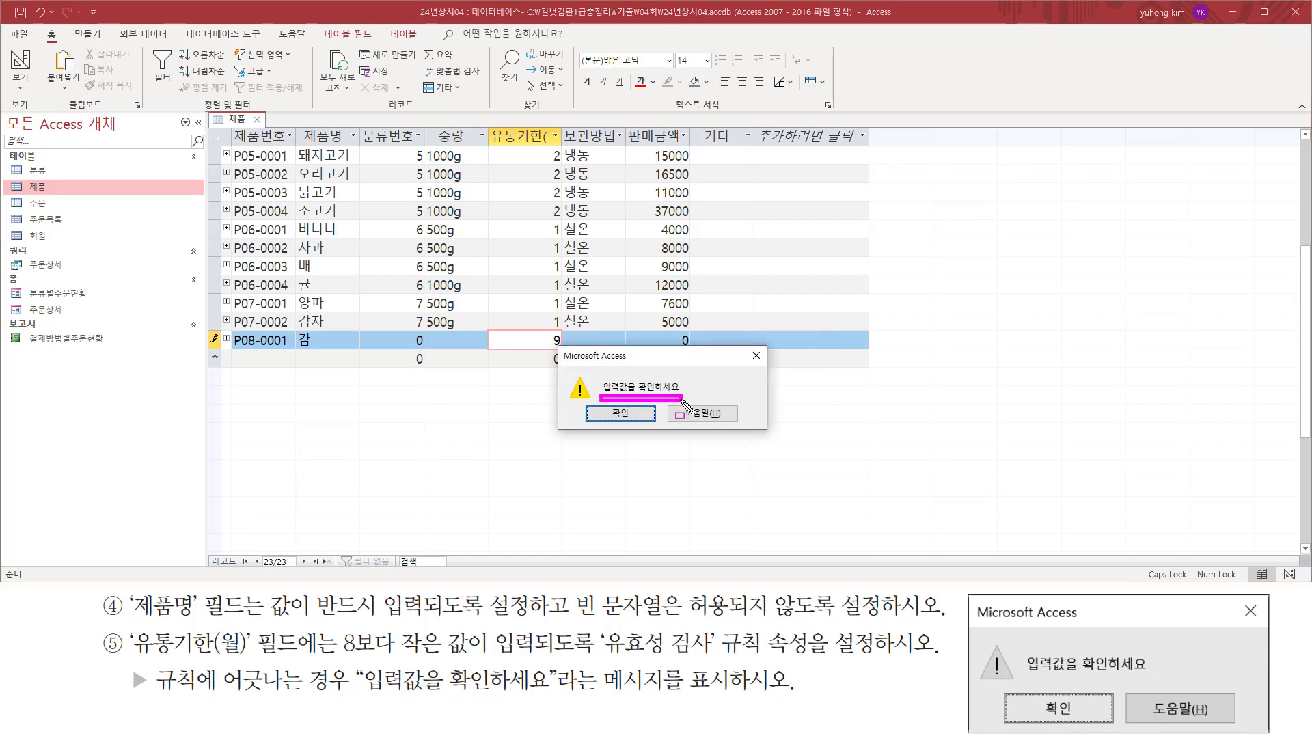
key(Escape)
click(621, 413)
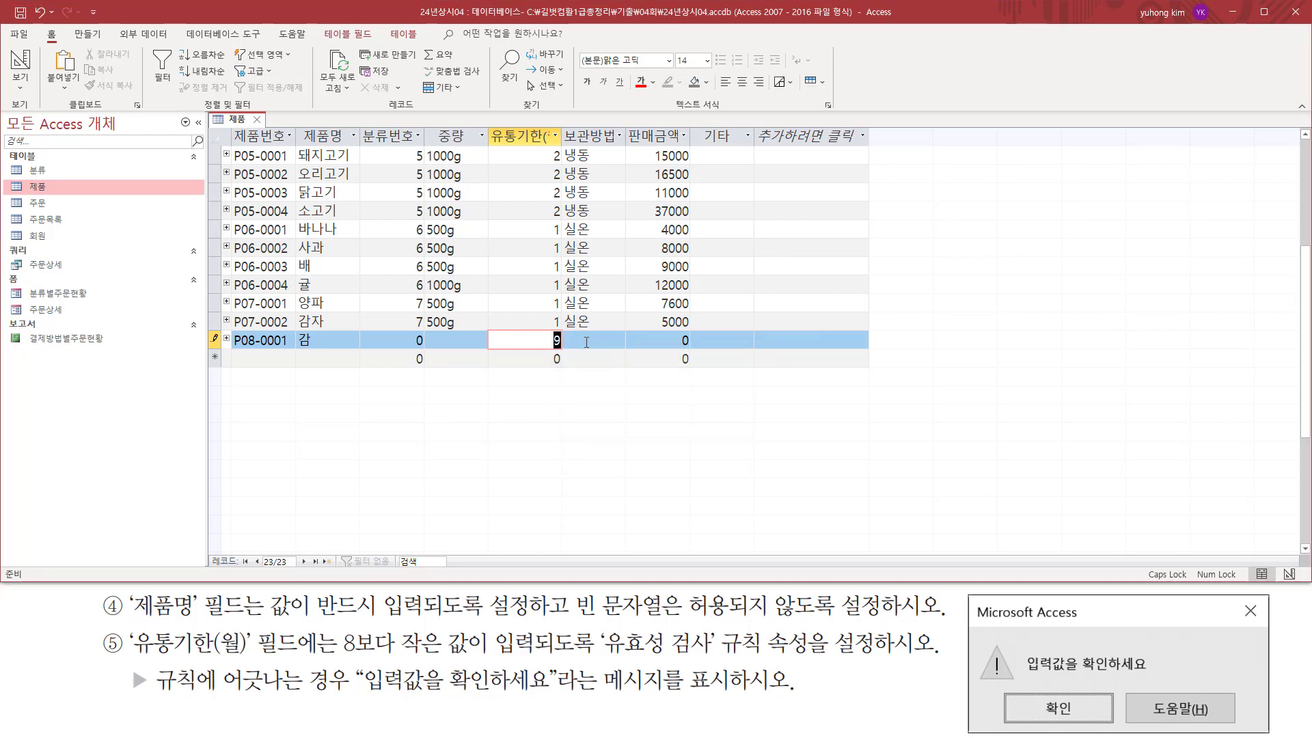
Set the new record's 유통기한(월) to 7 and move past its remaining fields to save the record.
text(7)
key(Tab)
key(Tab)
key(Tab)
key(Tab)
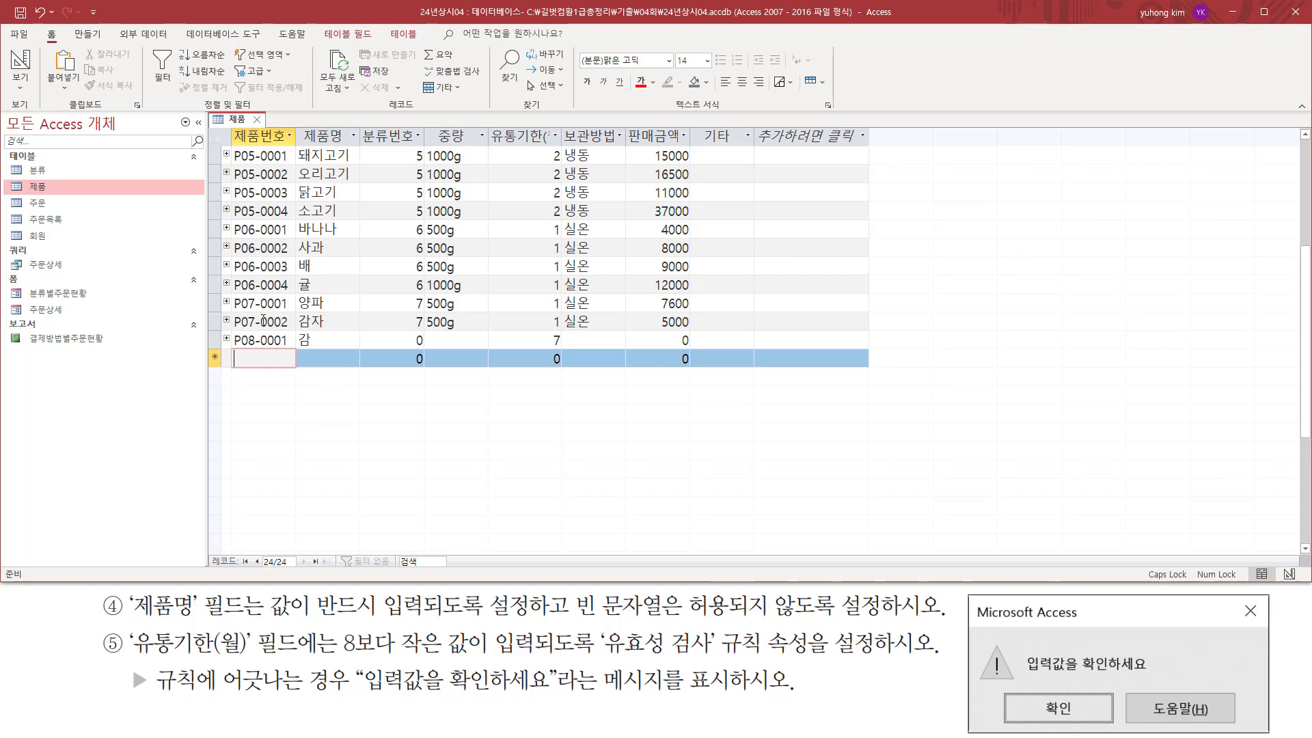
drag(230, 330, 697, 354)
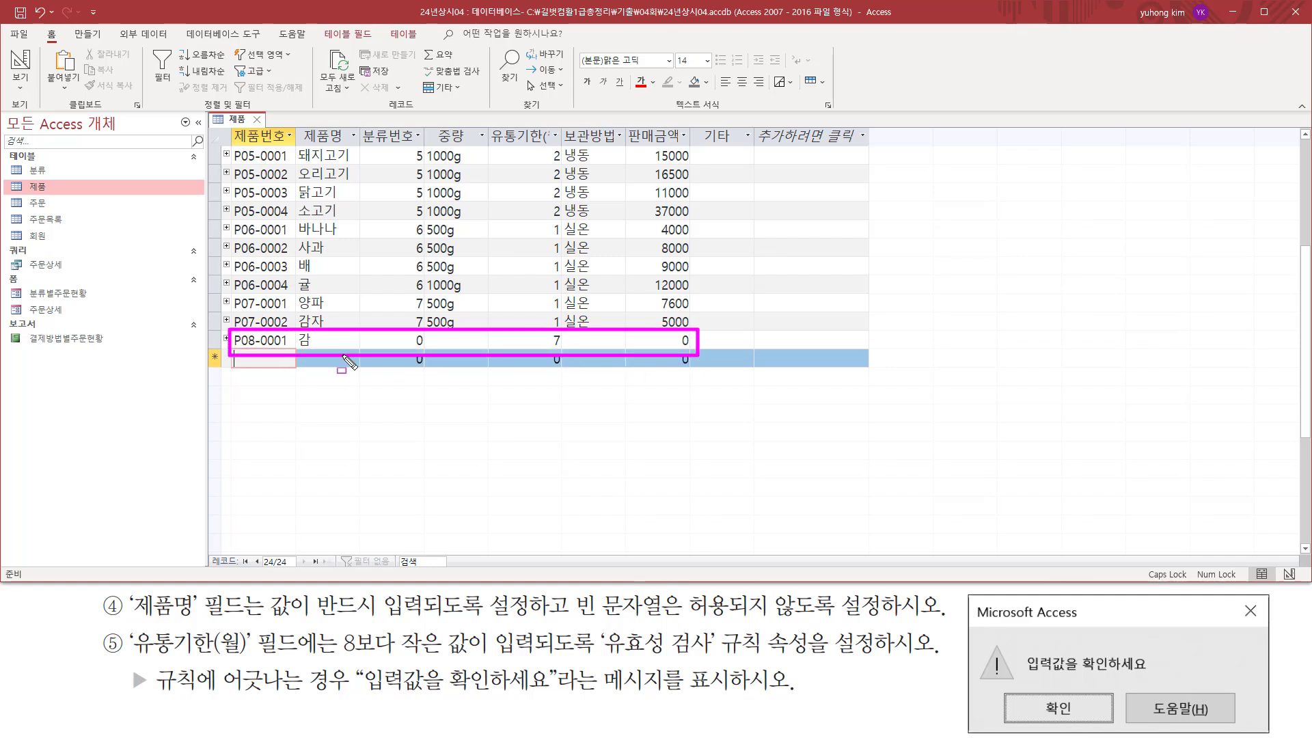
key(Escape)
Delete the P08-0001 test record, confirm the deletion, and close the 제품 table.
click(213, 340)
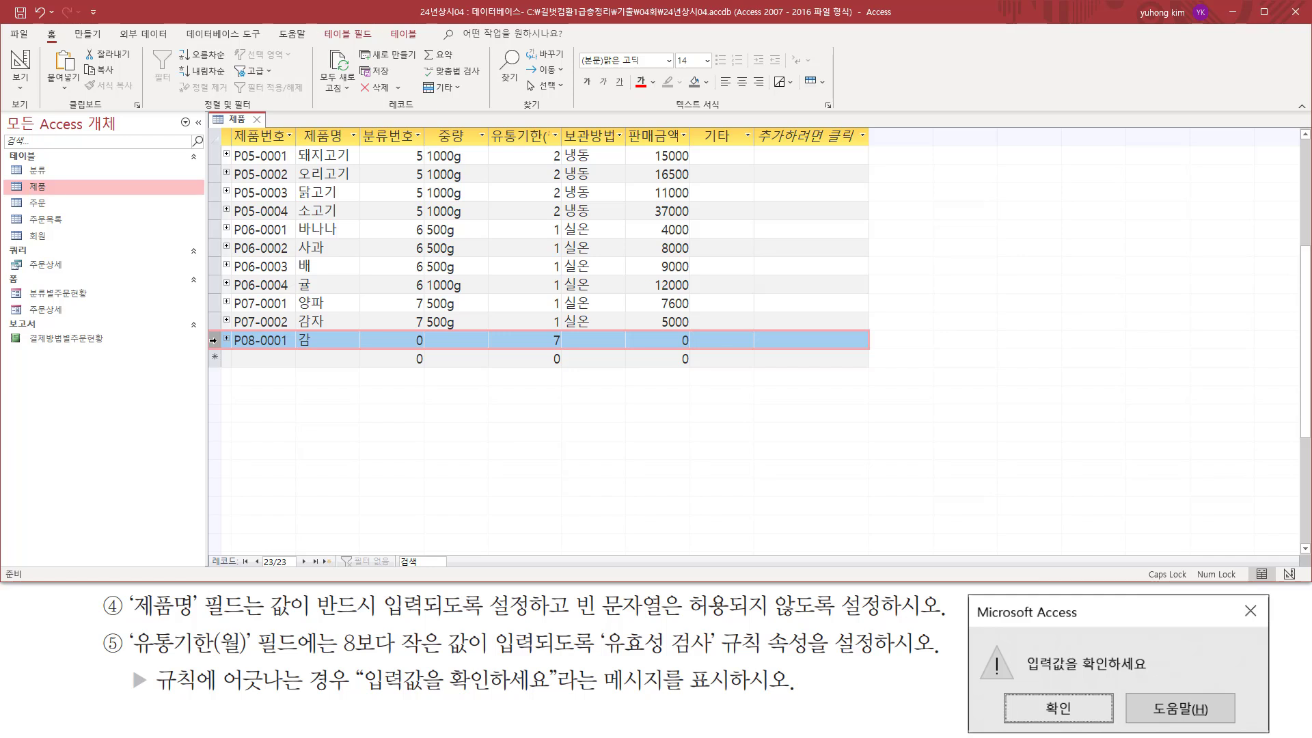
right_click(215, 339)
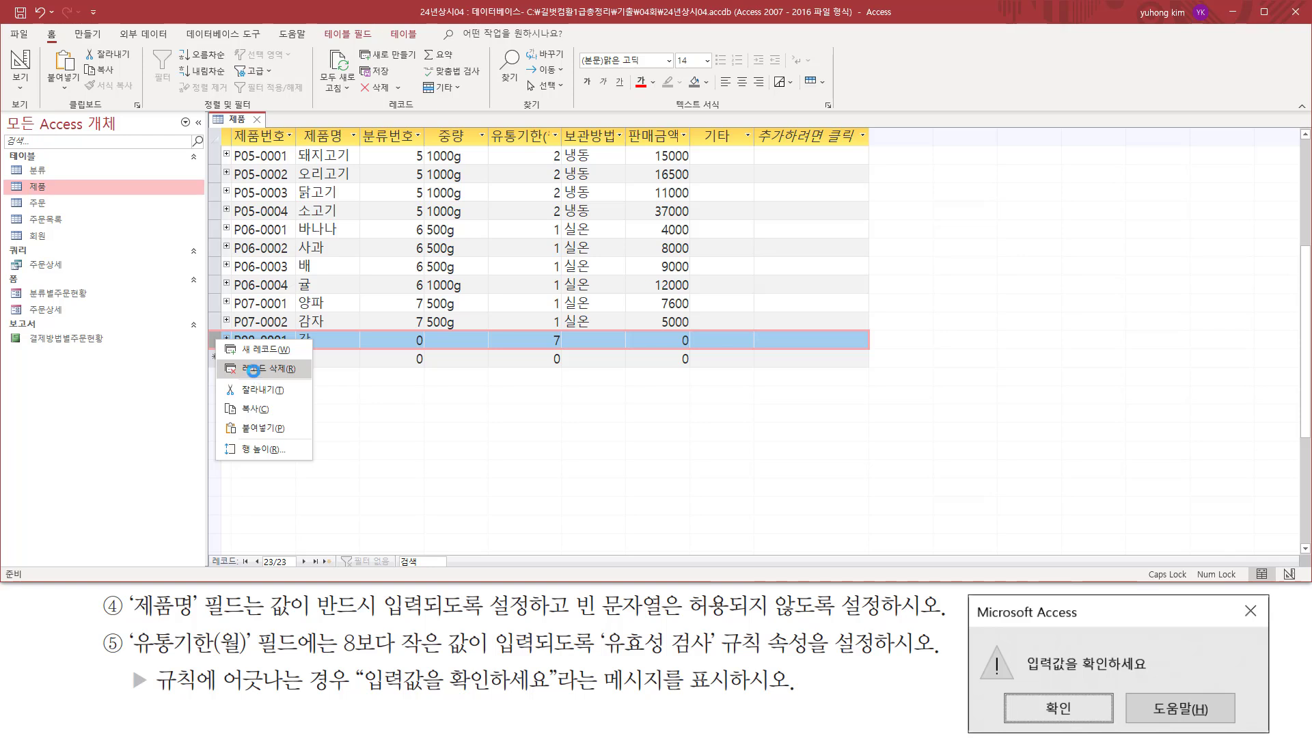
click(255, 370)
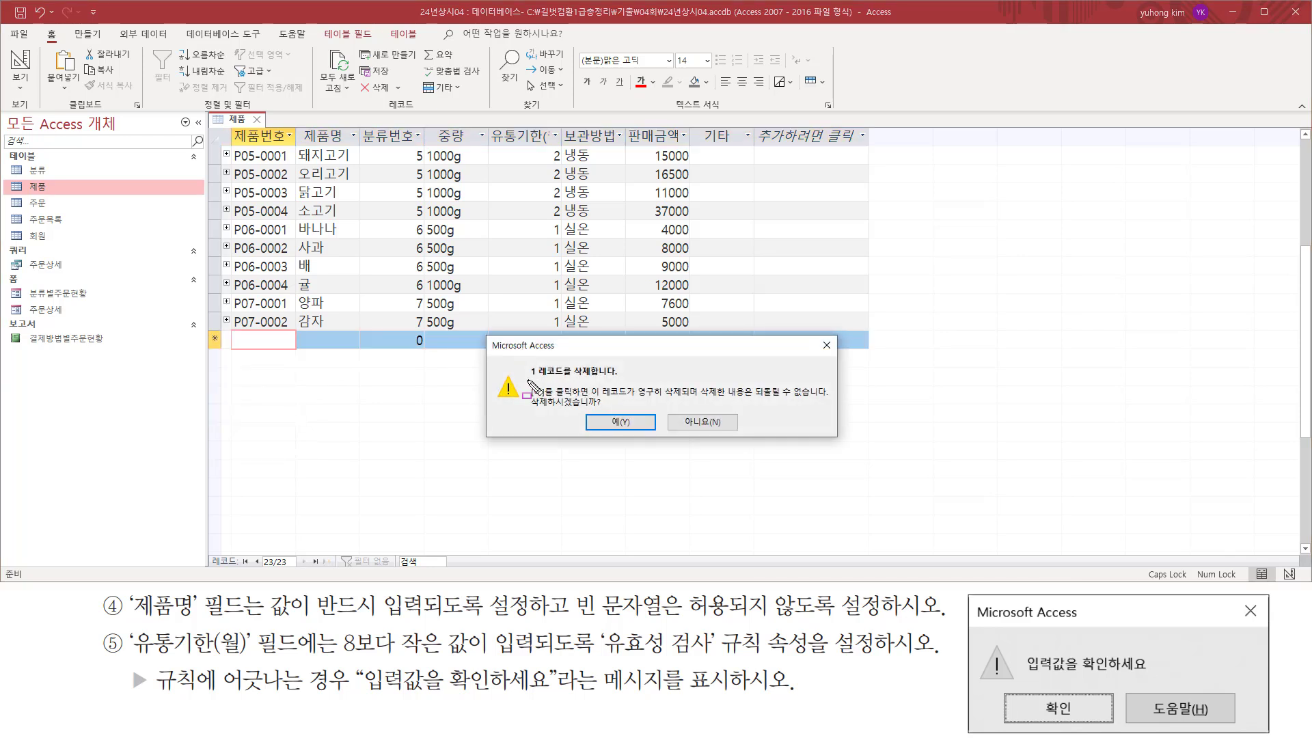
drag(526, 377, 623, 376)
drag(530, 410, 598, 410)
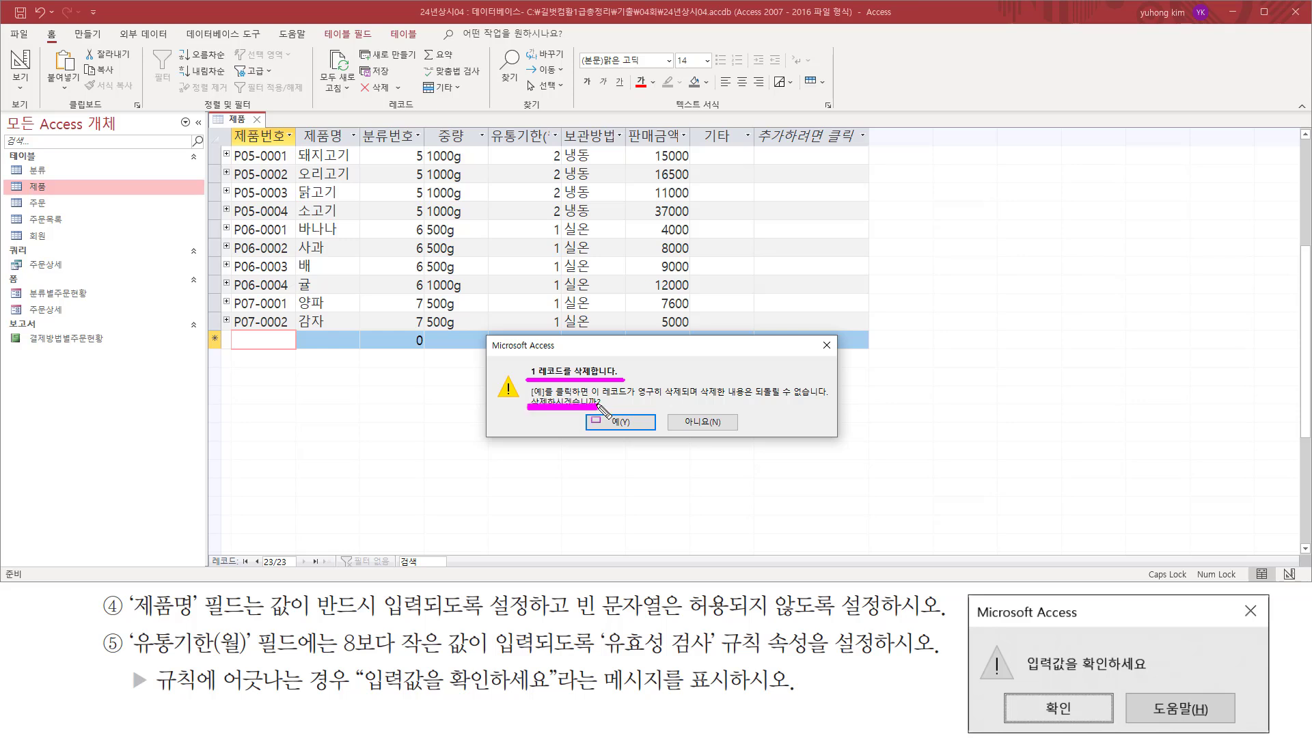
key(Escape)
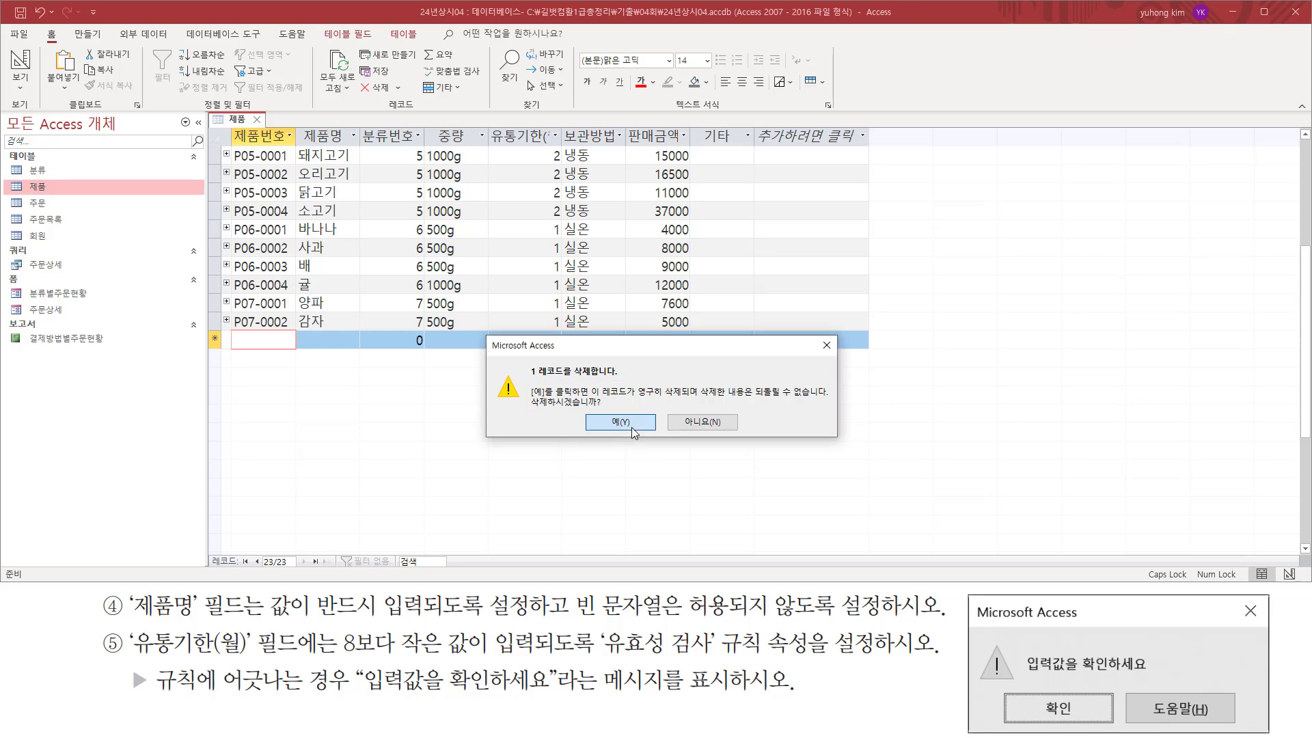
click(631, 428)
click(415, 309)
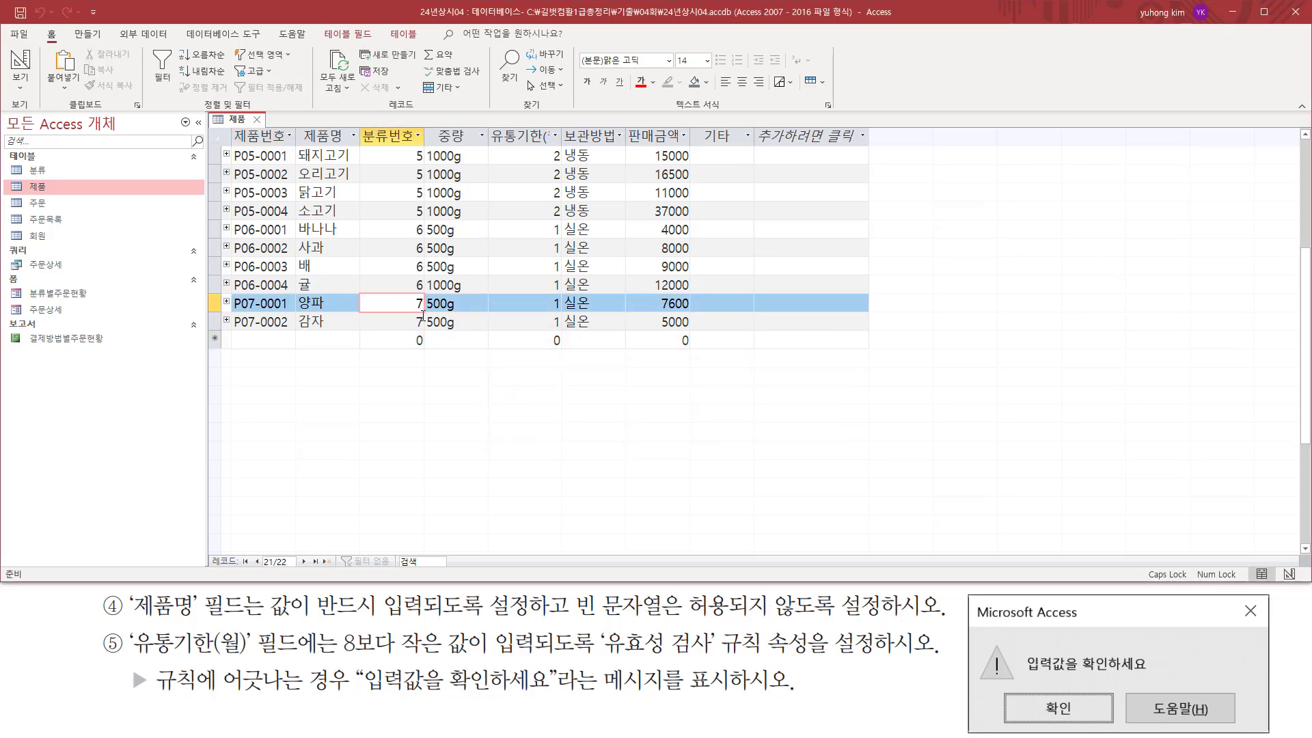
click(256, 119)
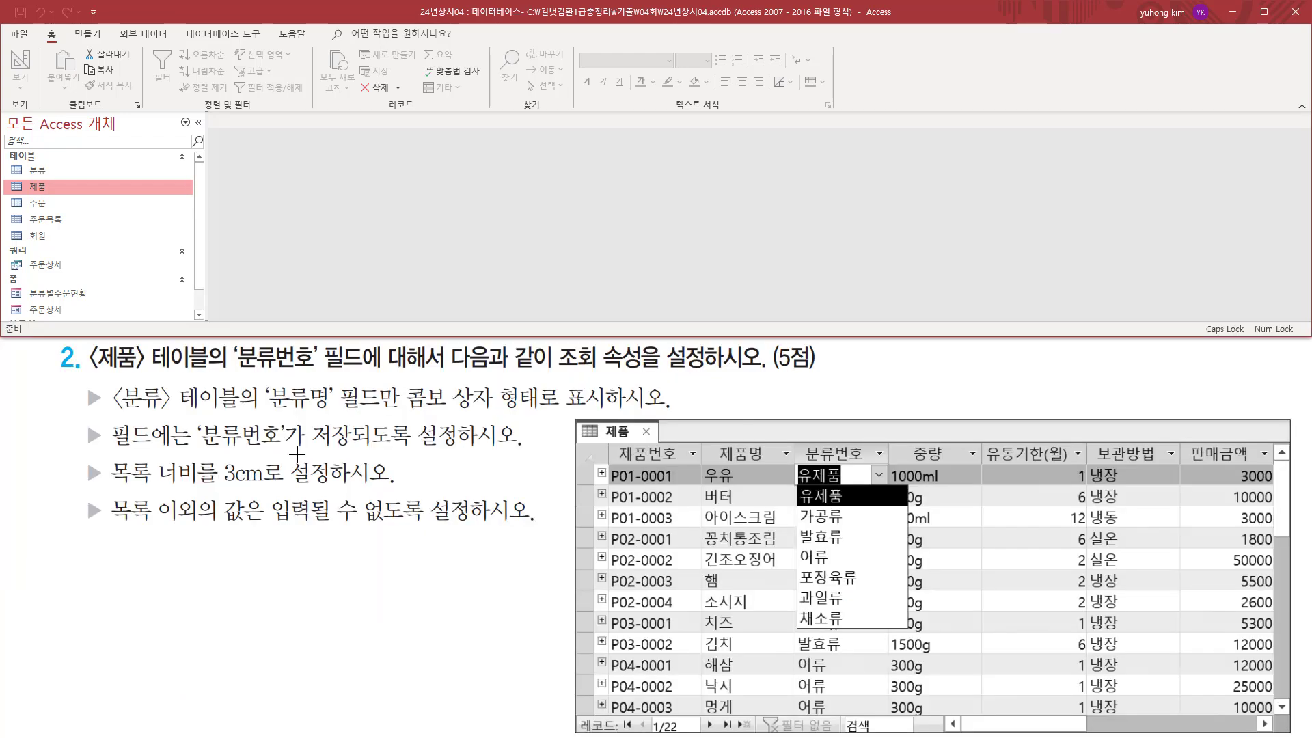
Review which table and field need lookup properties, and open the 제품 table in Datasheet view.
mouse_move(88, 345)
mouse_down()
mouse_move(97, 369)
mouse_move(210, 373)
mouse_up()
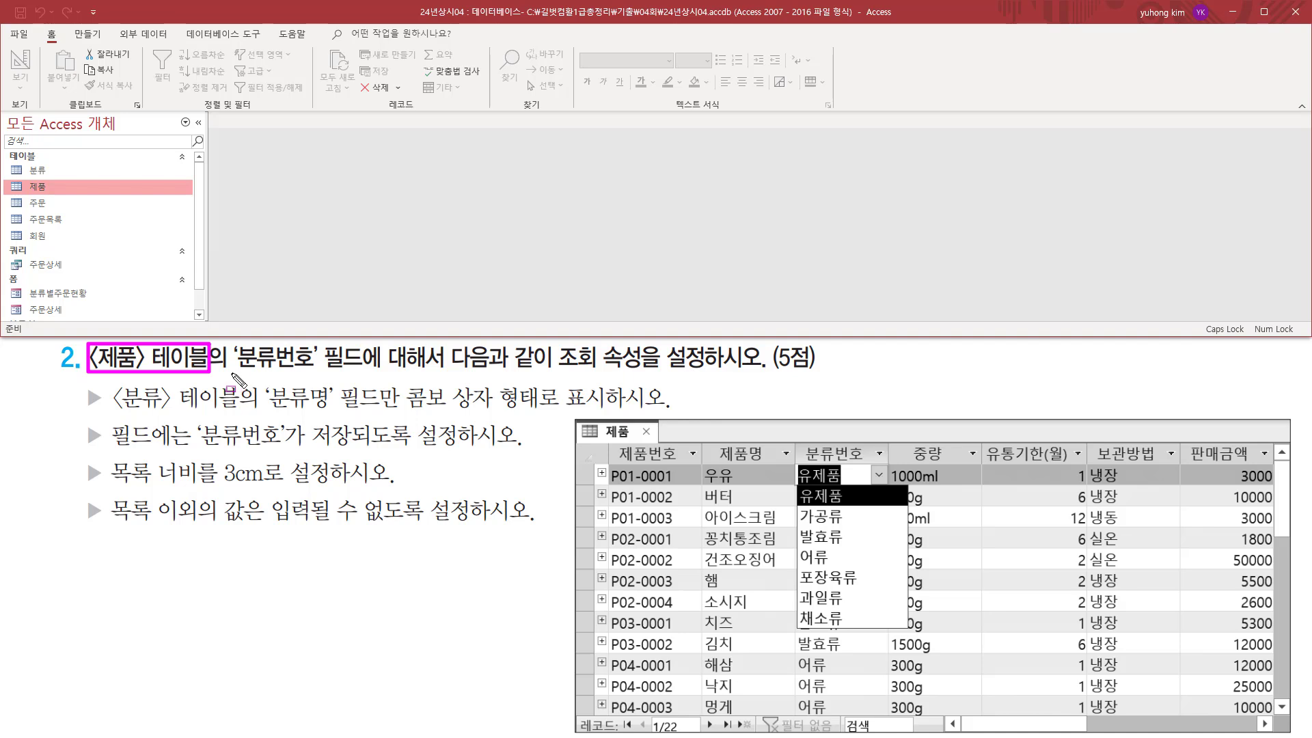
drag(230, 372, 352, 372)
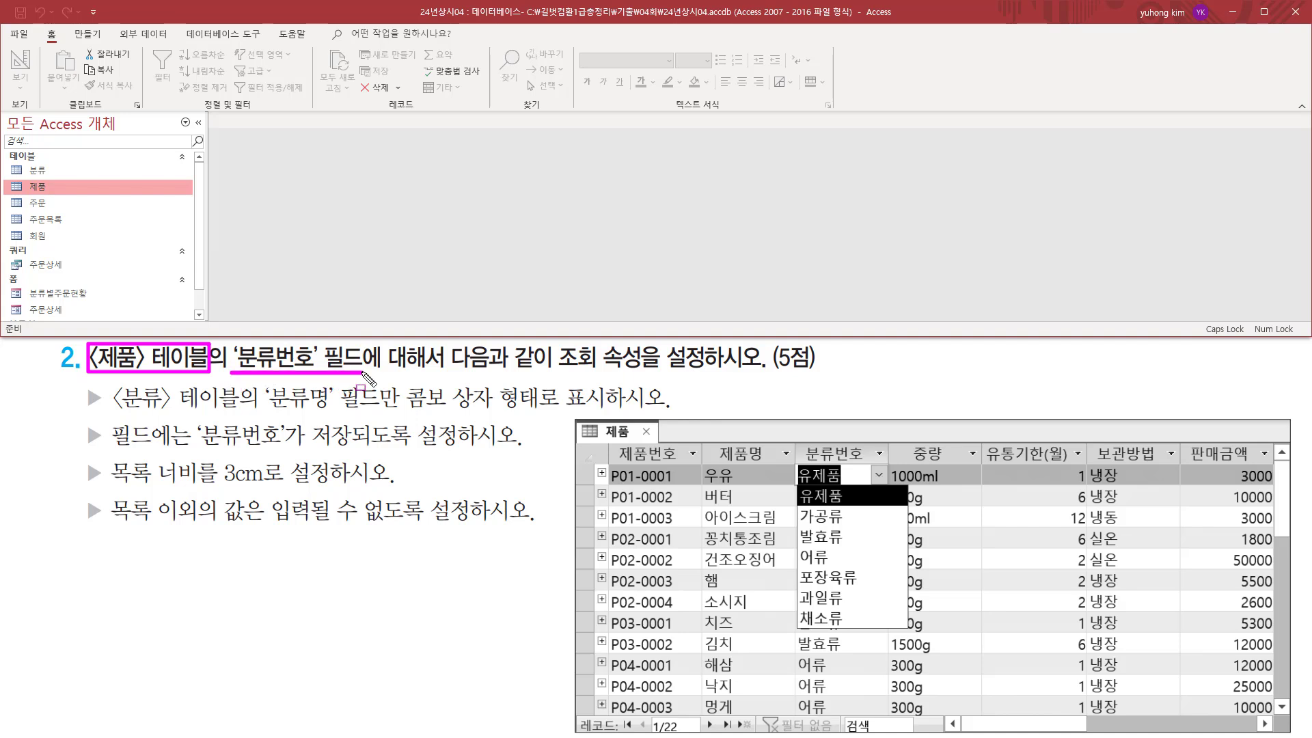
drag(22, 178, 86, 196)
key(Escape)
double_click(42, 191)
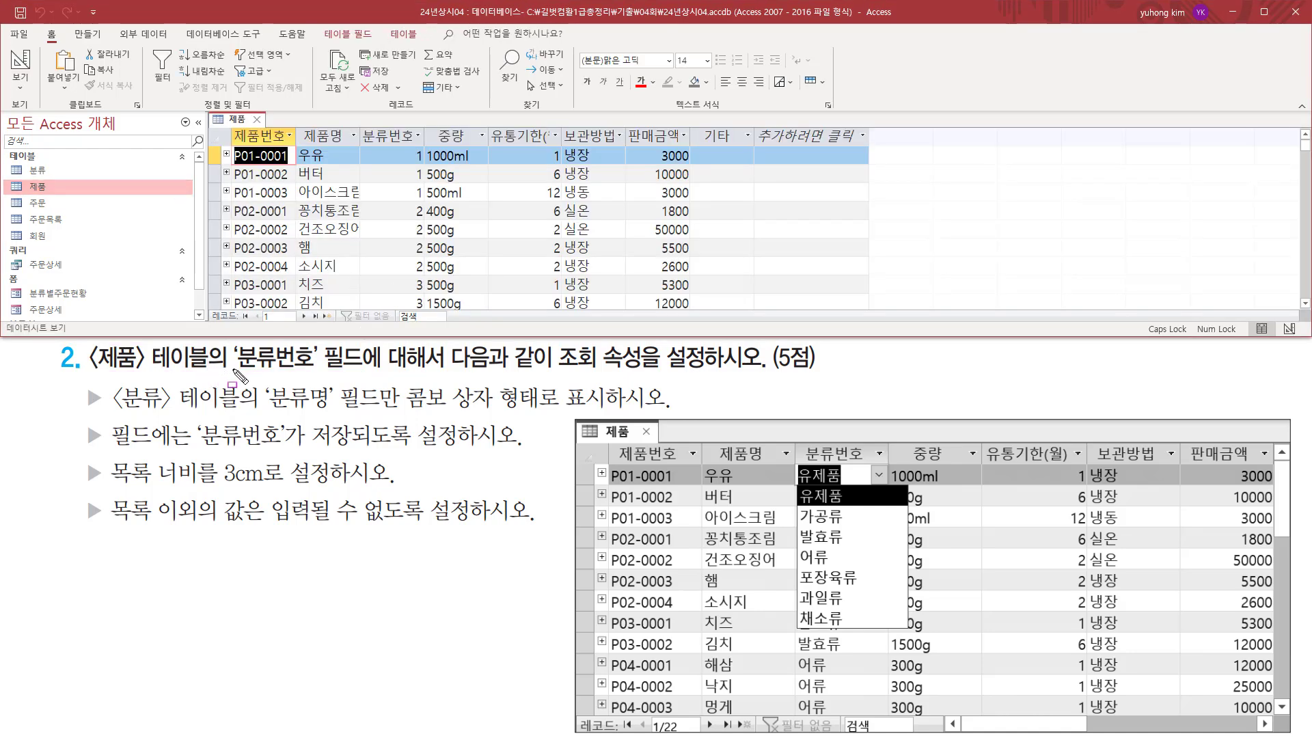
Examine the 분류번호 column and compare it with the required combo box listing 분류명 from the 분류 table.
drag(232, 369, 358, 371)
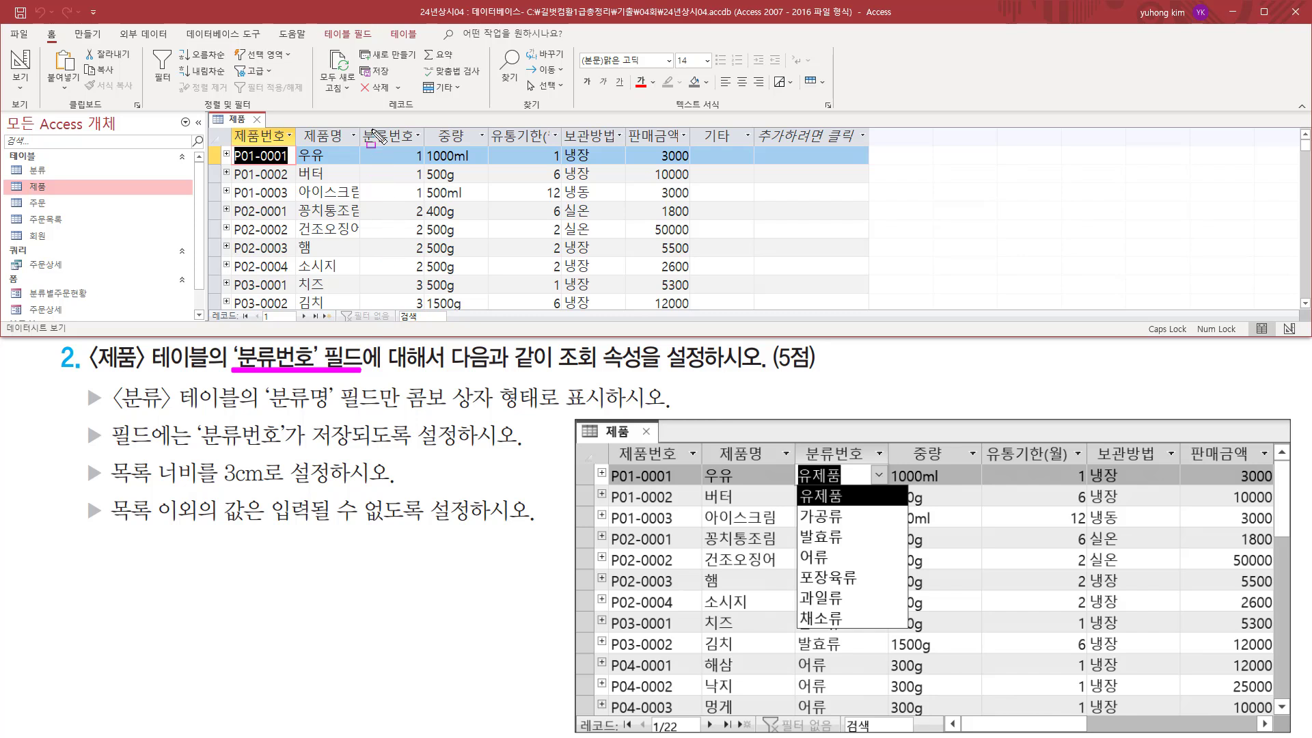
mouse_move(359, 125)
mouse_down()
mouse_move(414, 168)
mouse_move(425, 281)
mouse_up()
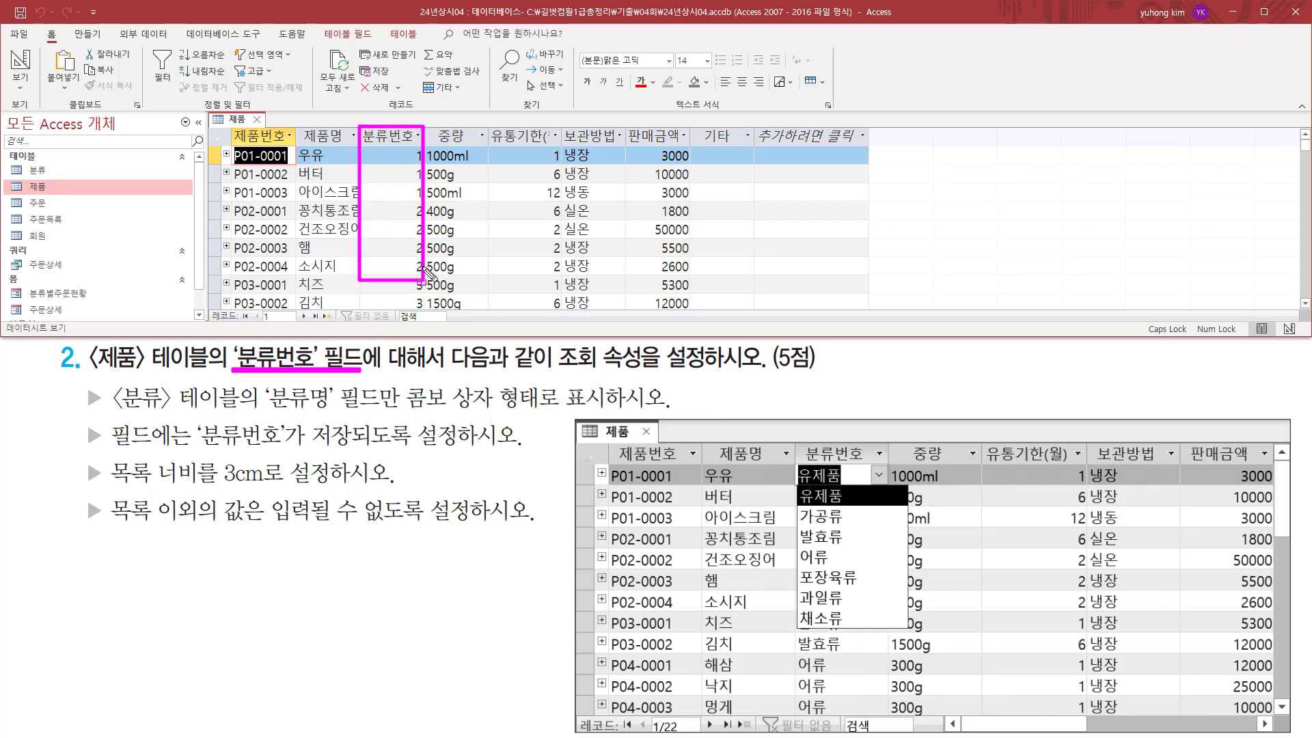
key(Escape)
click(391, 156)
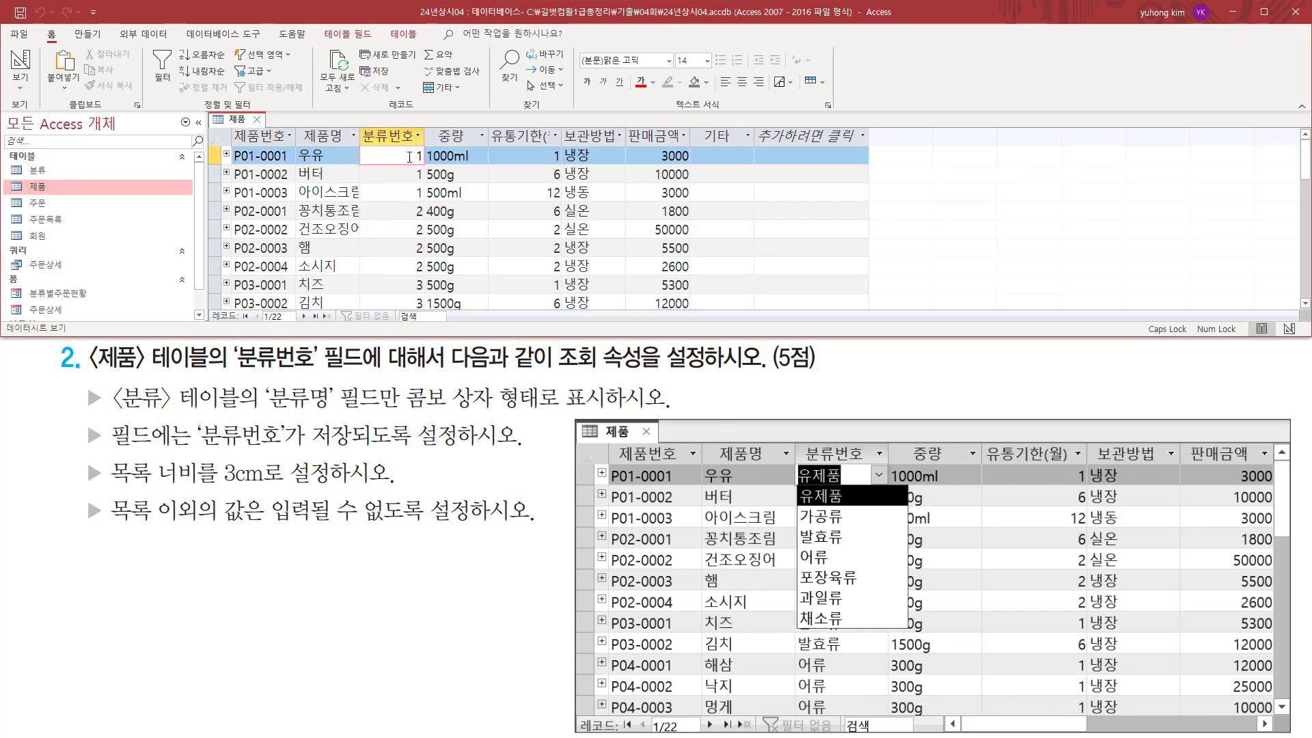
click(412, 175)
click(412, 157)
drag(239, 371, 371, 370)
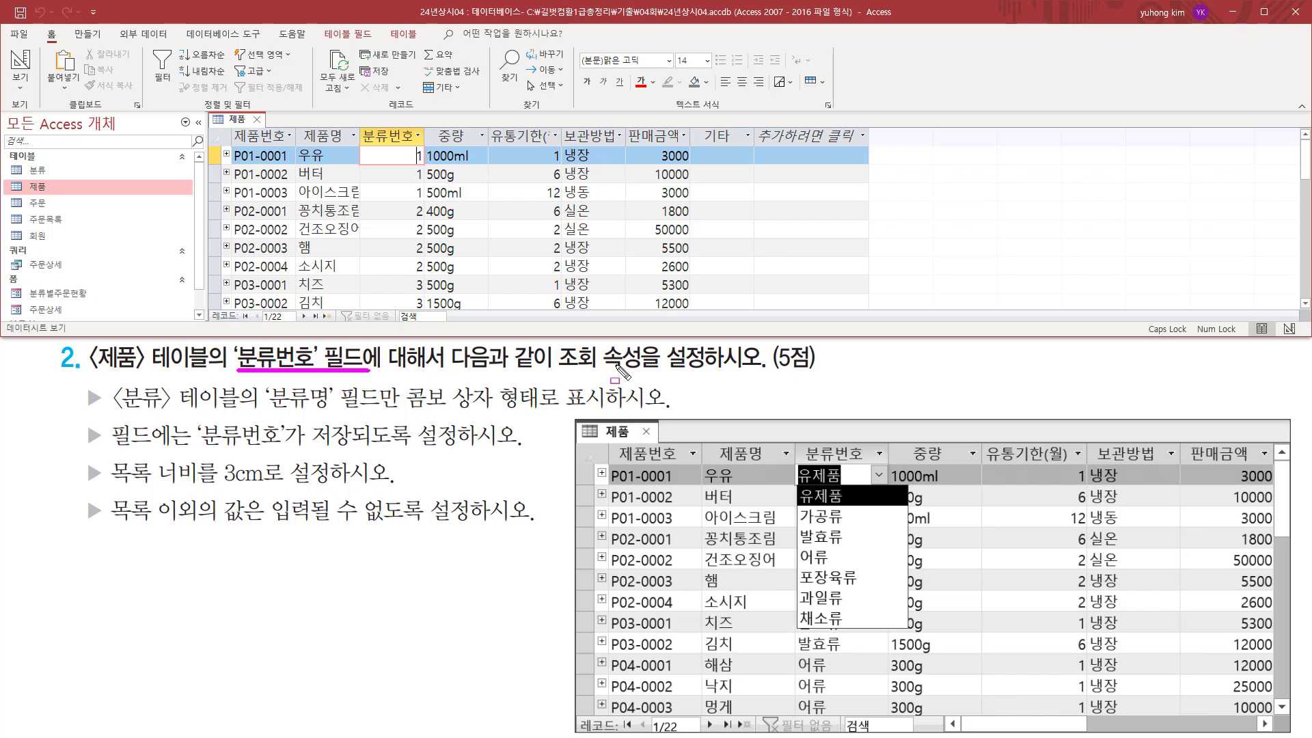
drag(557, 370, 666, 369)
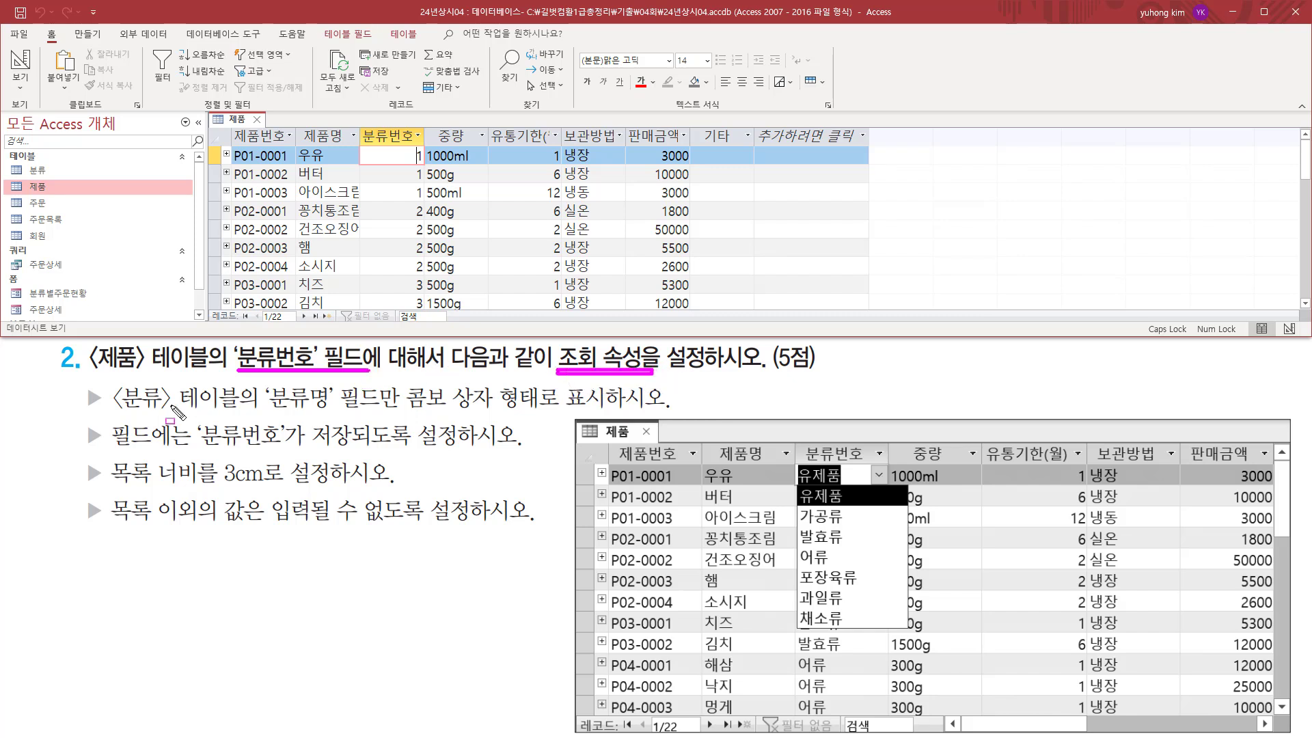
drag(108, 413, 538, 412)
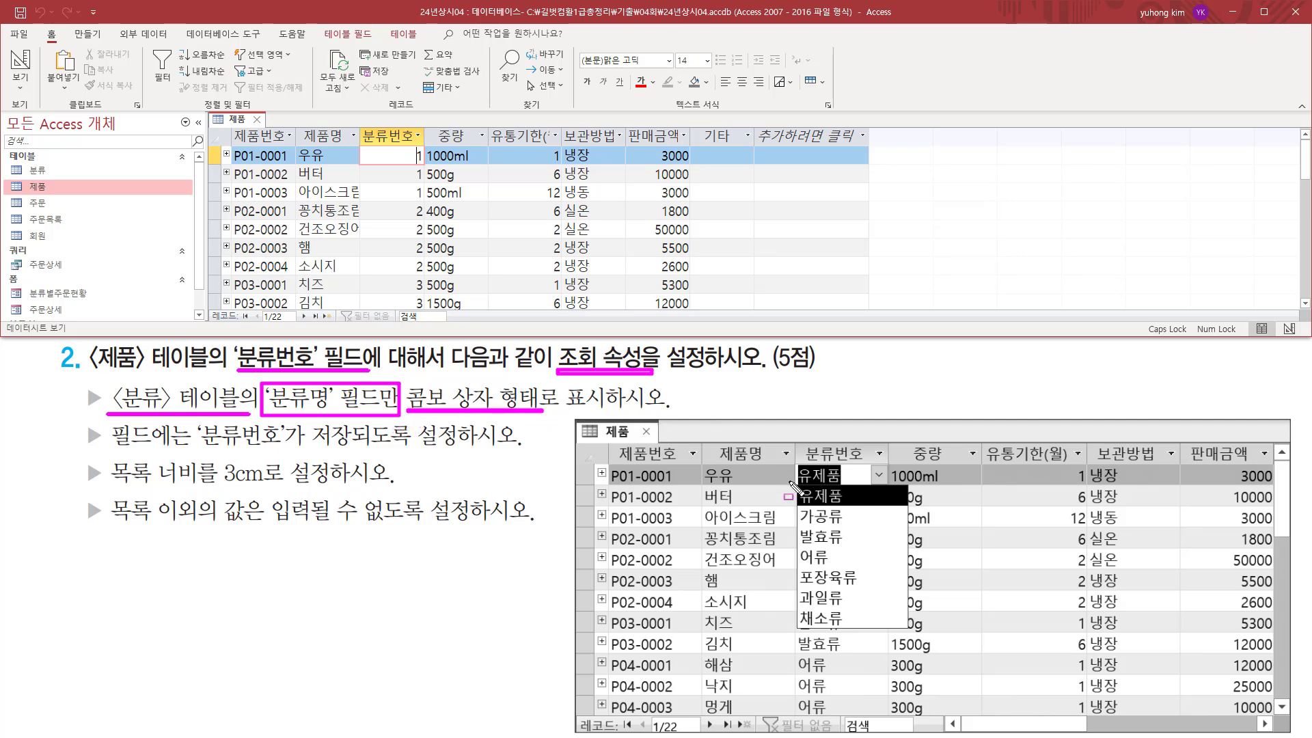
mouse_move(796, 485)
mouse_down()
mouse_move(872, 624)
mouse_move(905, 631)
mouse_up()
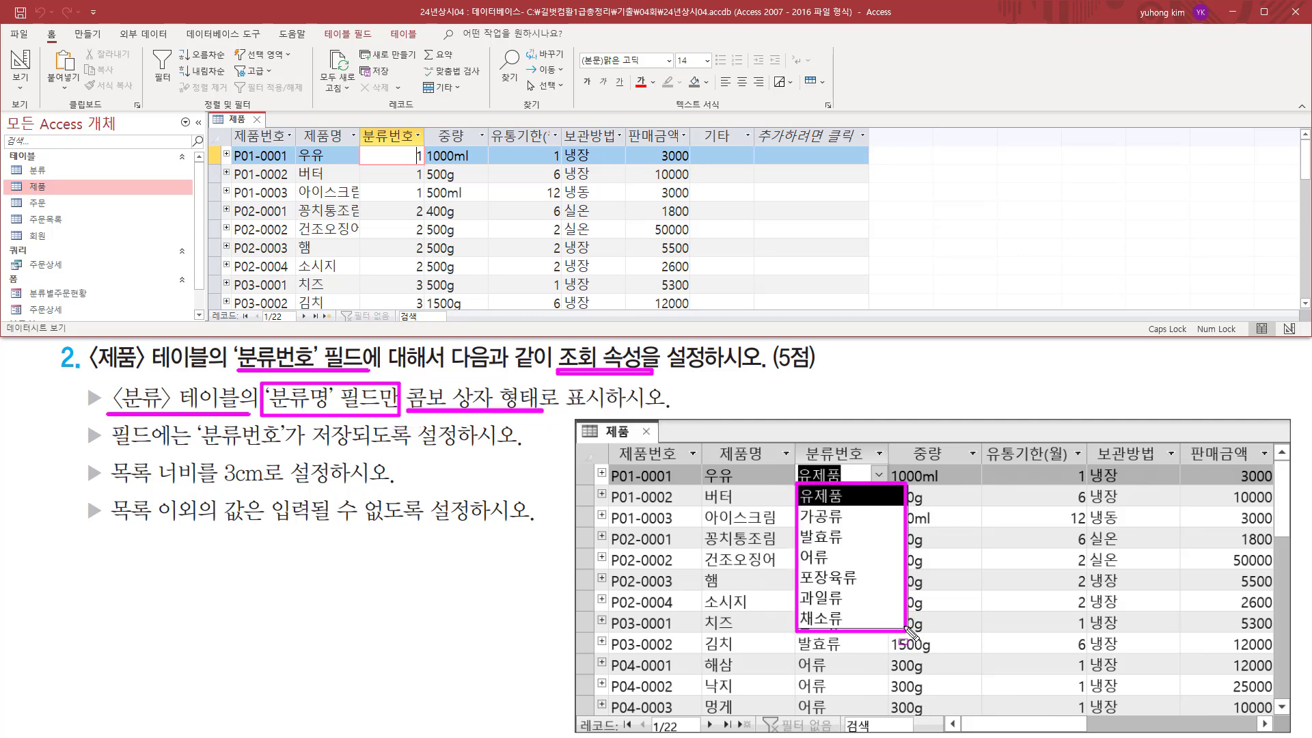
drag(794, 463, 888, 481)
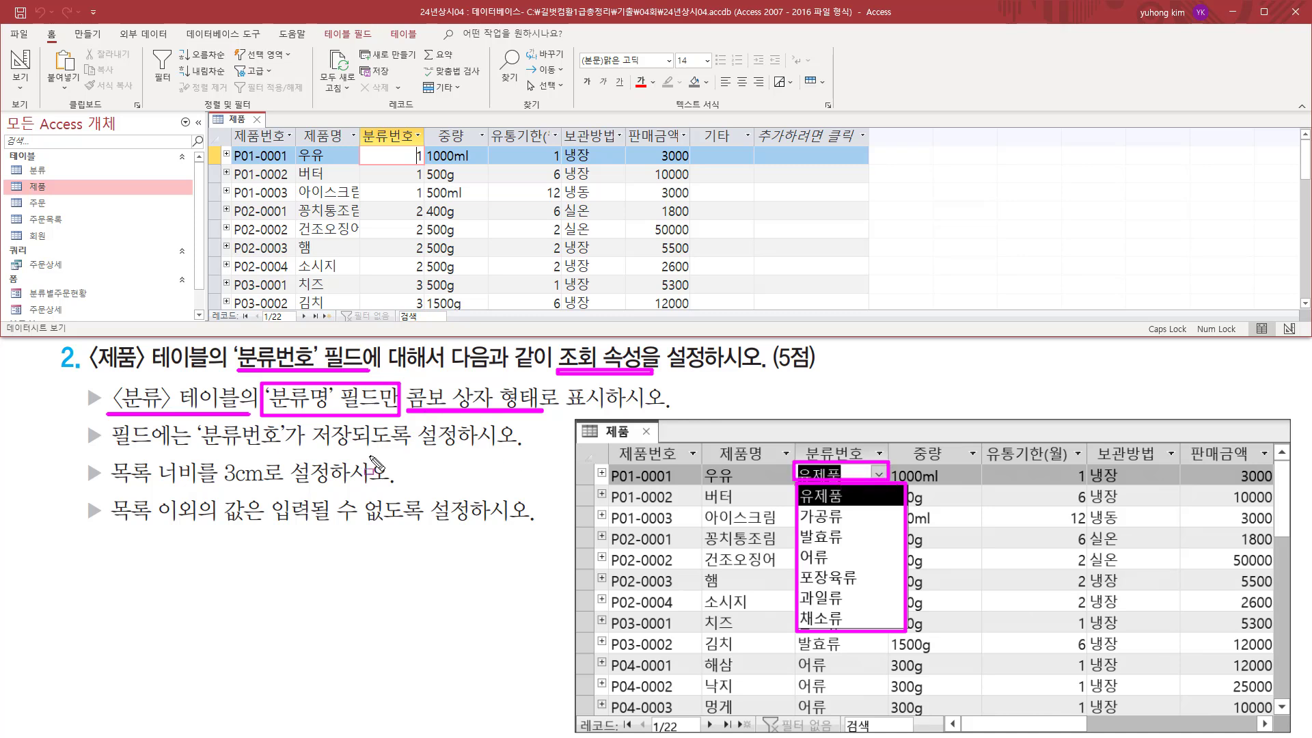
key(Escape)
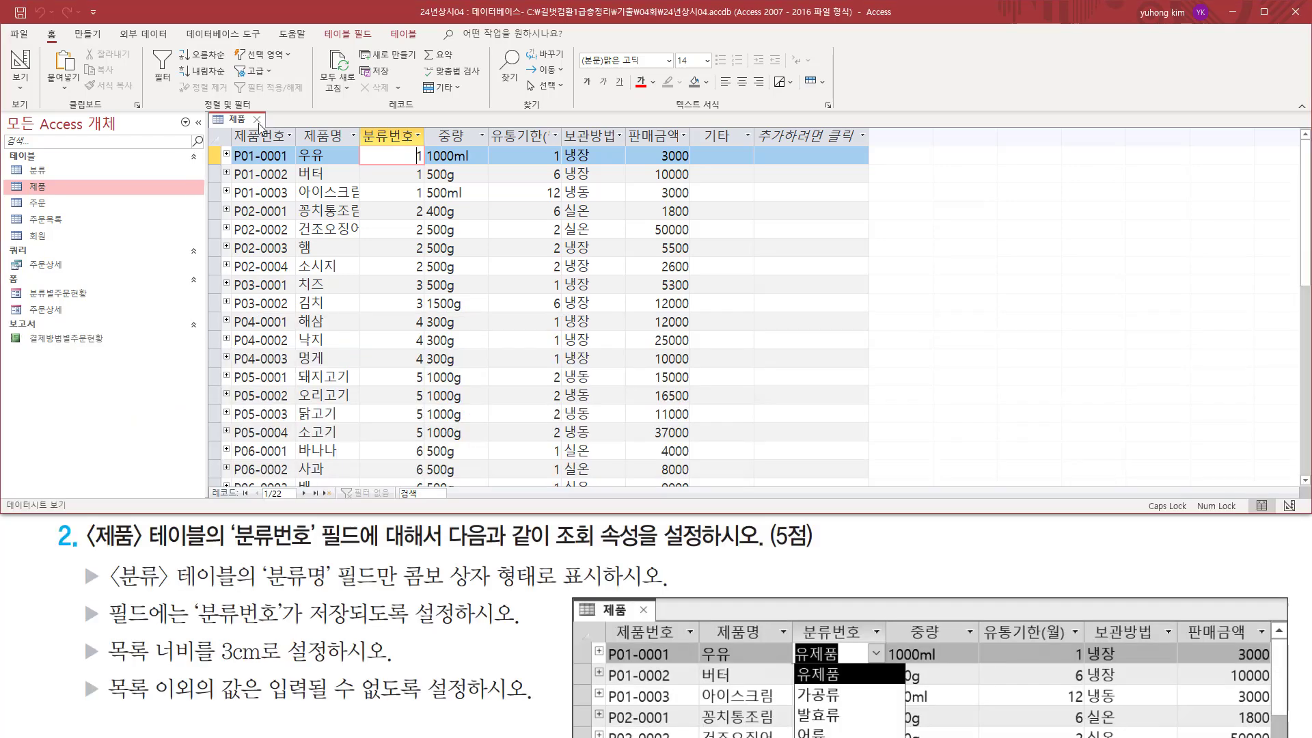
Switch the 제품 table to Design view.
key(ctrl+2)
drag(220, 112, 249, 127)
right_click(241, 120)
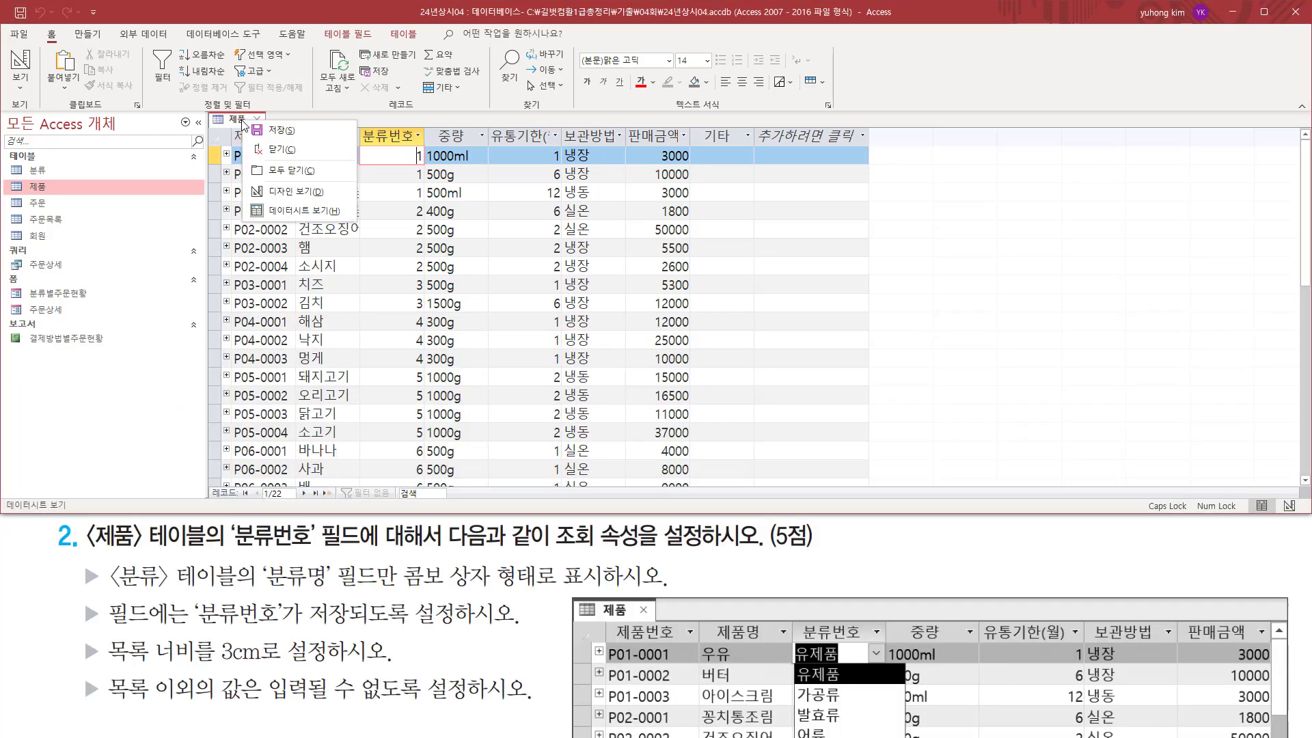
click(289, 198)
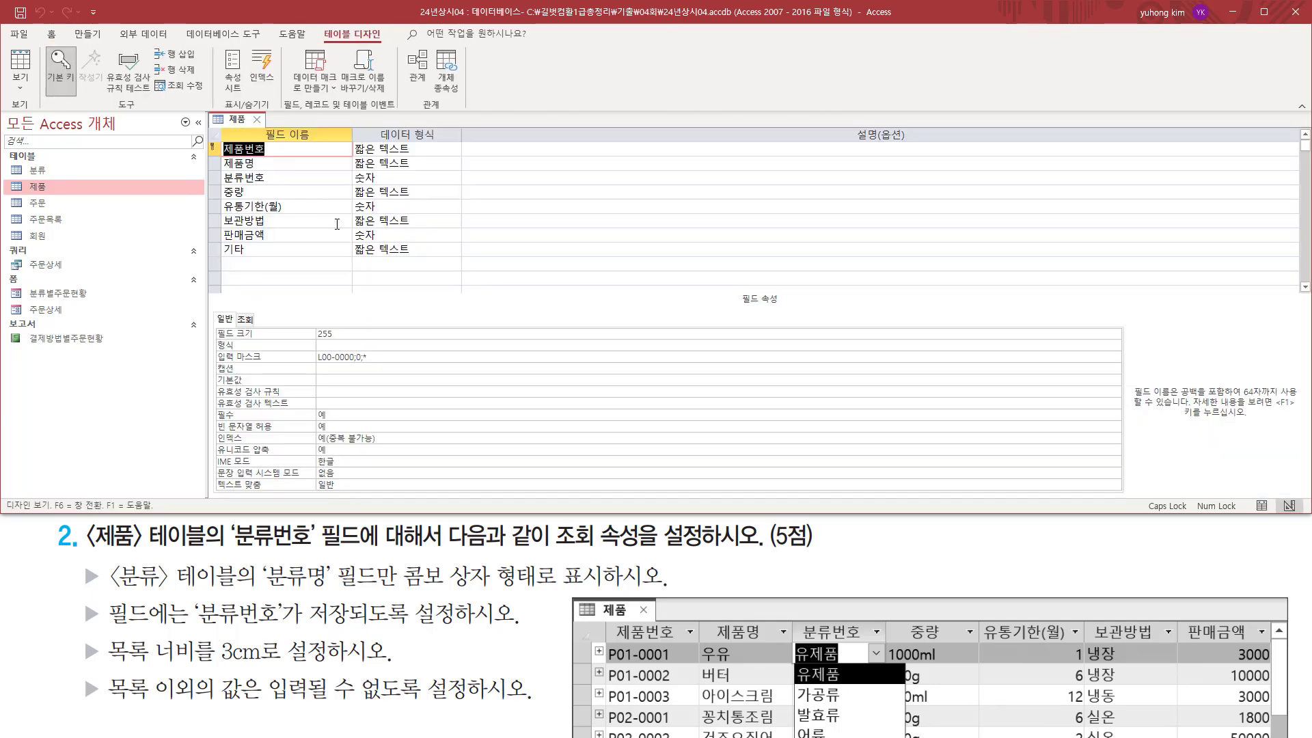
Select the 분류번호 field and display its lookup (조회) properties.
drag(226, 547, 357, 549)
drag(553, 547, 657, 549)
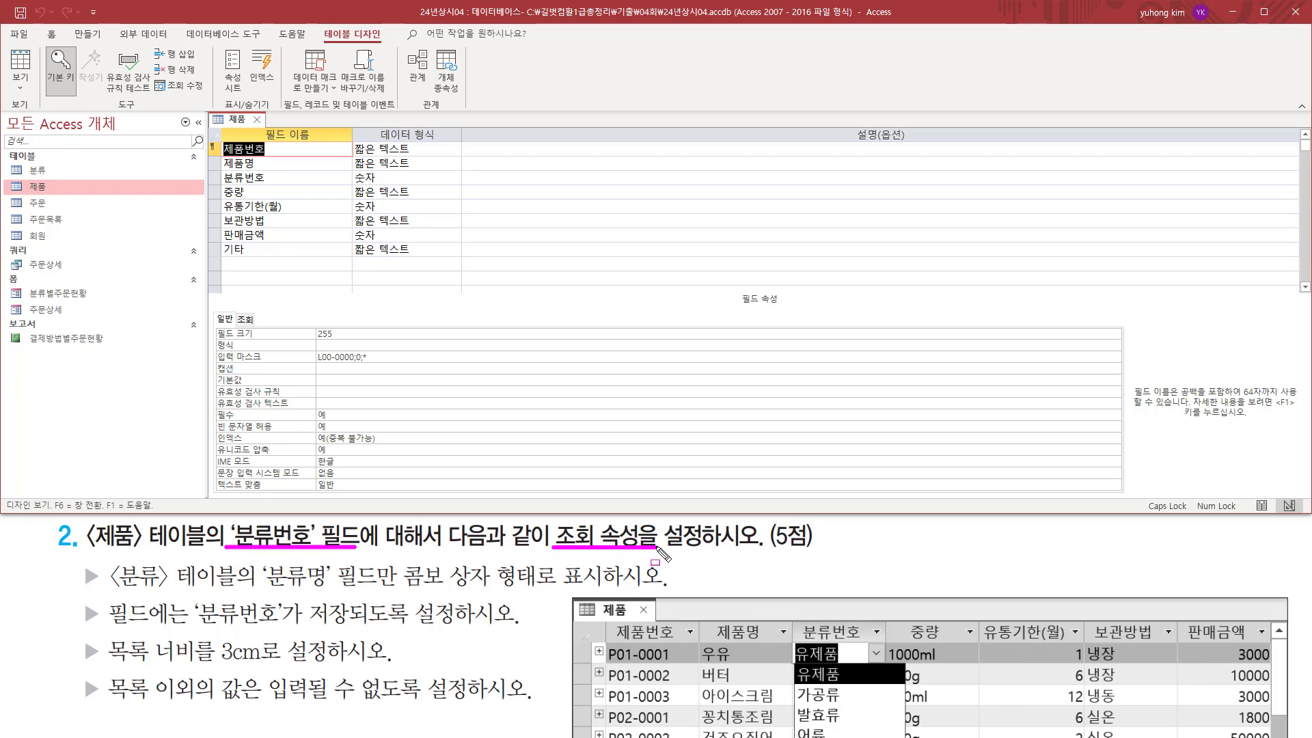
click(286, 177)
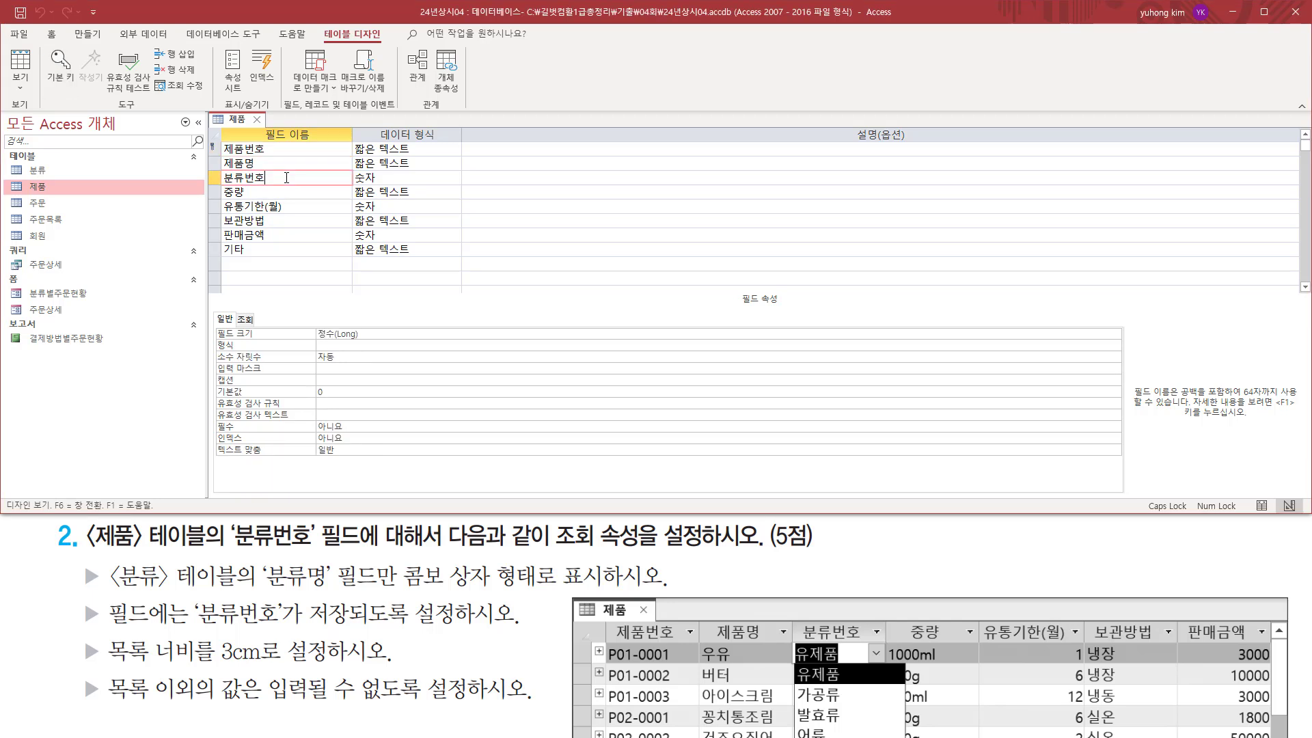
drag(221, 169, 281, 185)
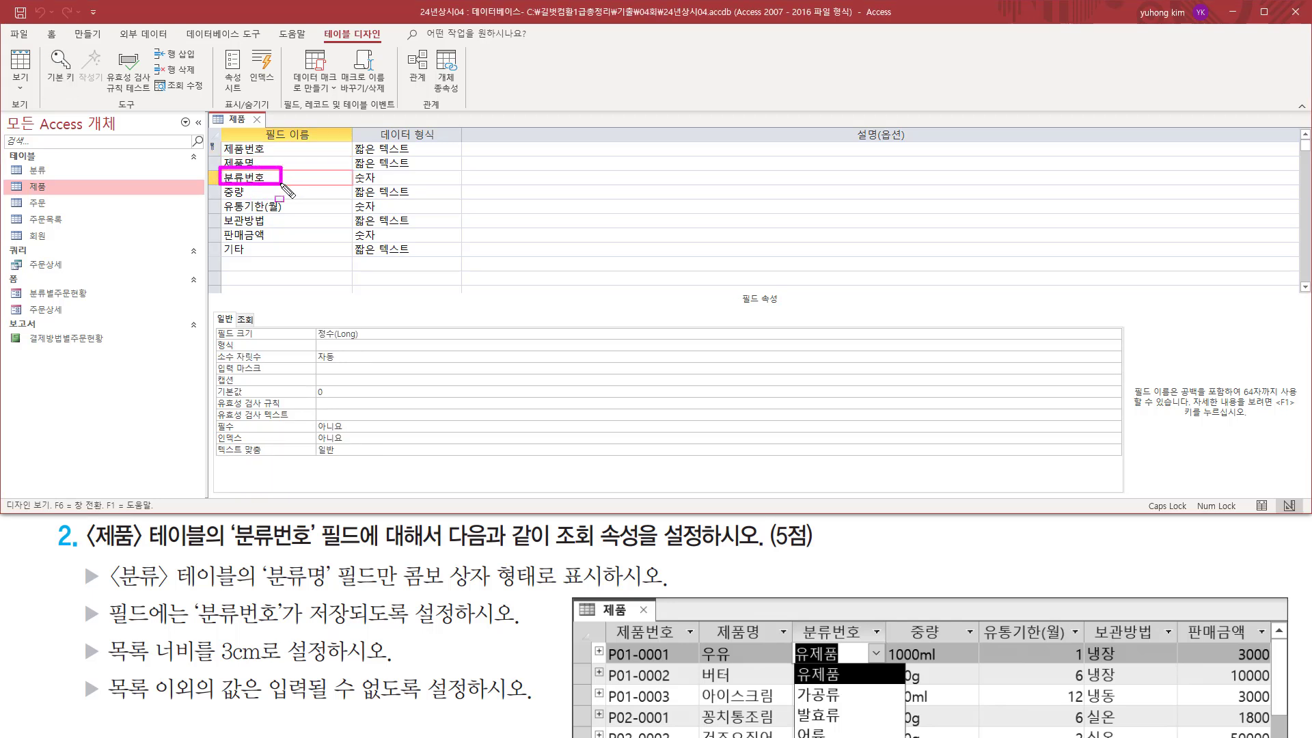
mouse_move(213, 290)
mouse_down()
mouse_move(345, 399)
mouse_move(1127, 494)
mouse_up()
drag(235, 308, 260, 326)
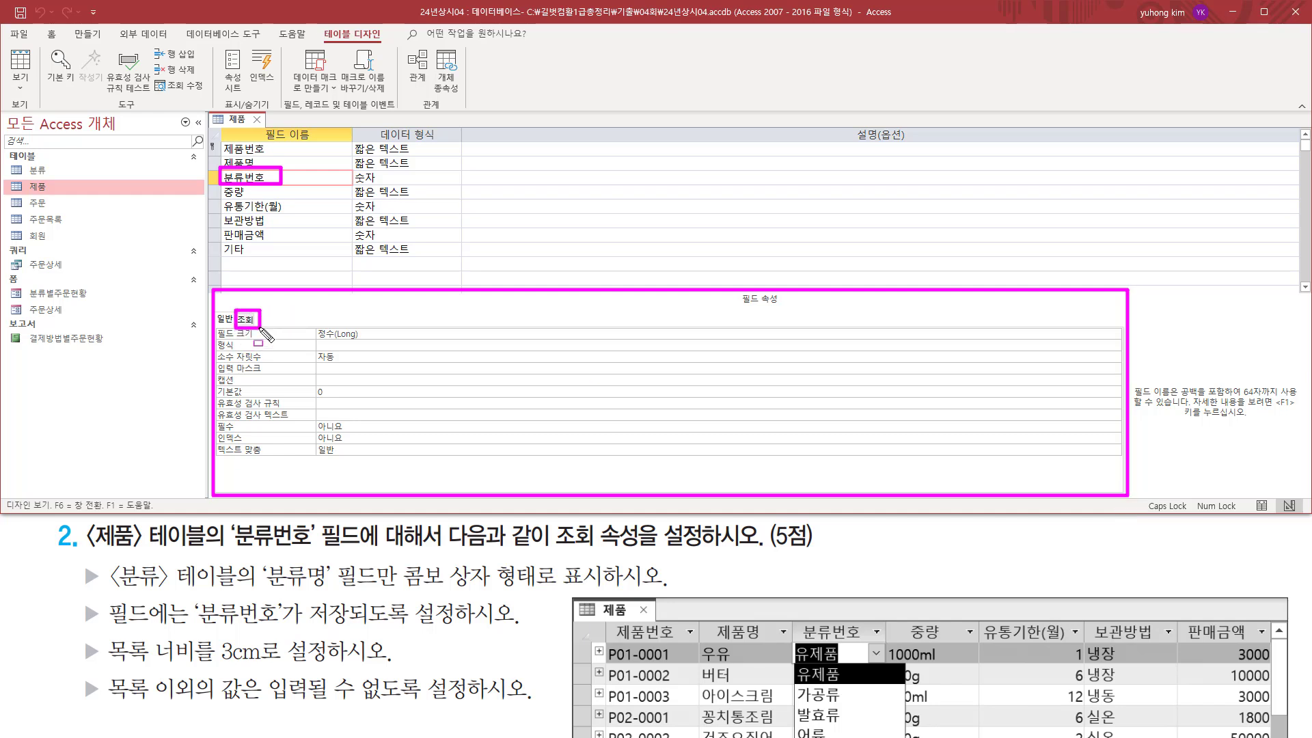
click(248, 319)
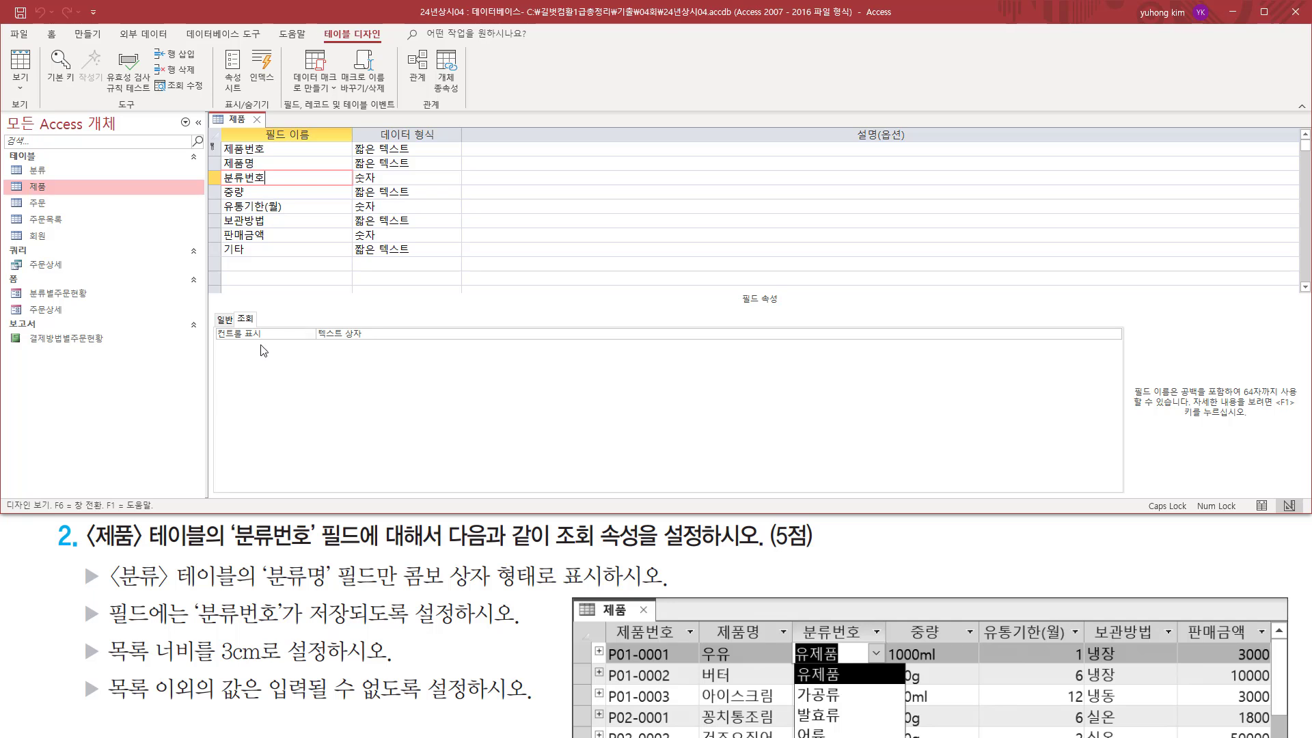
Set the 분류번호 field's display control (컨트롤 표시) to 콤보 상자.
drag(221, 184, 280, 185)
drag(315, 339, 363, 339)
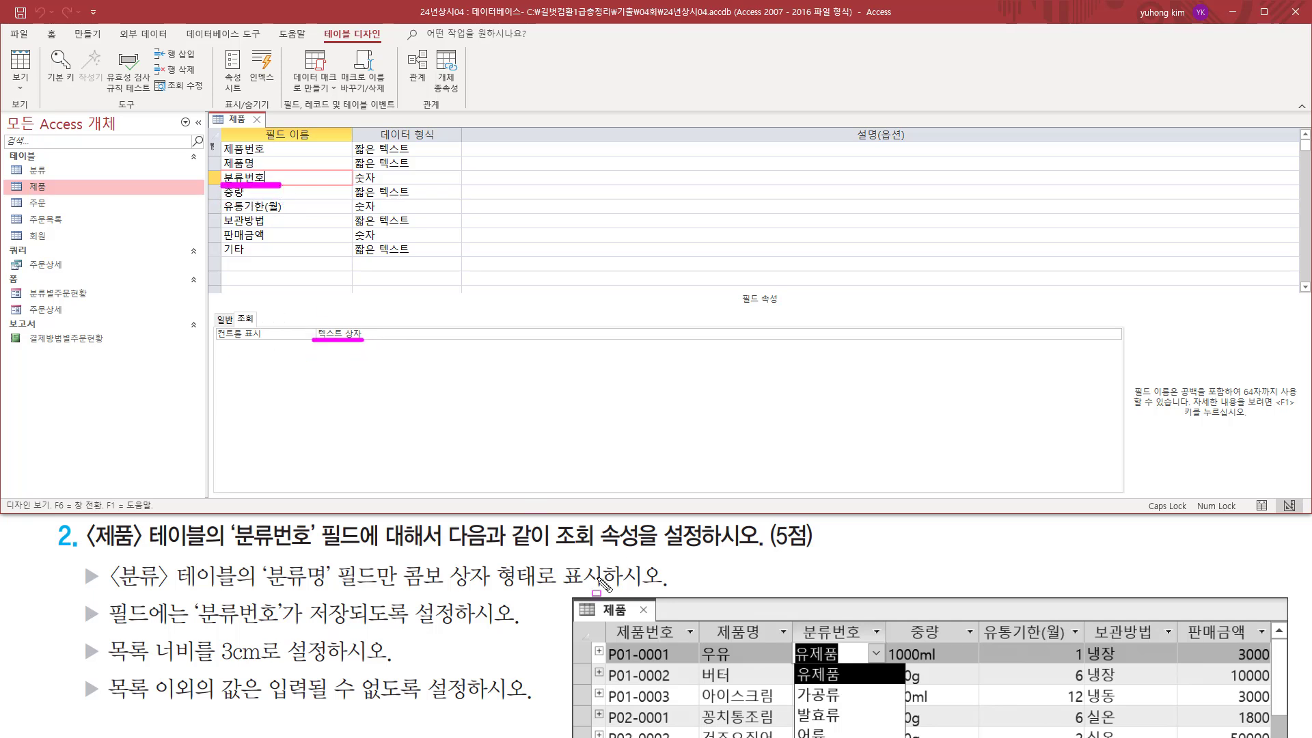
drag(400, 591, 506, 590)
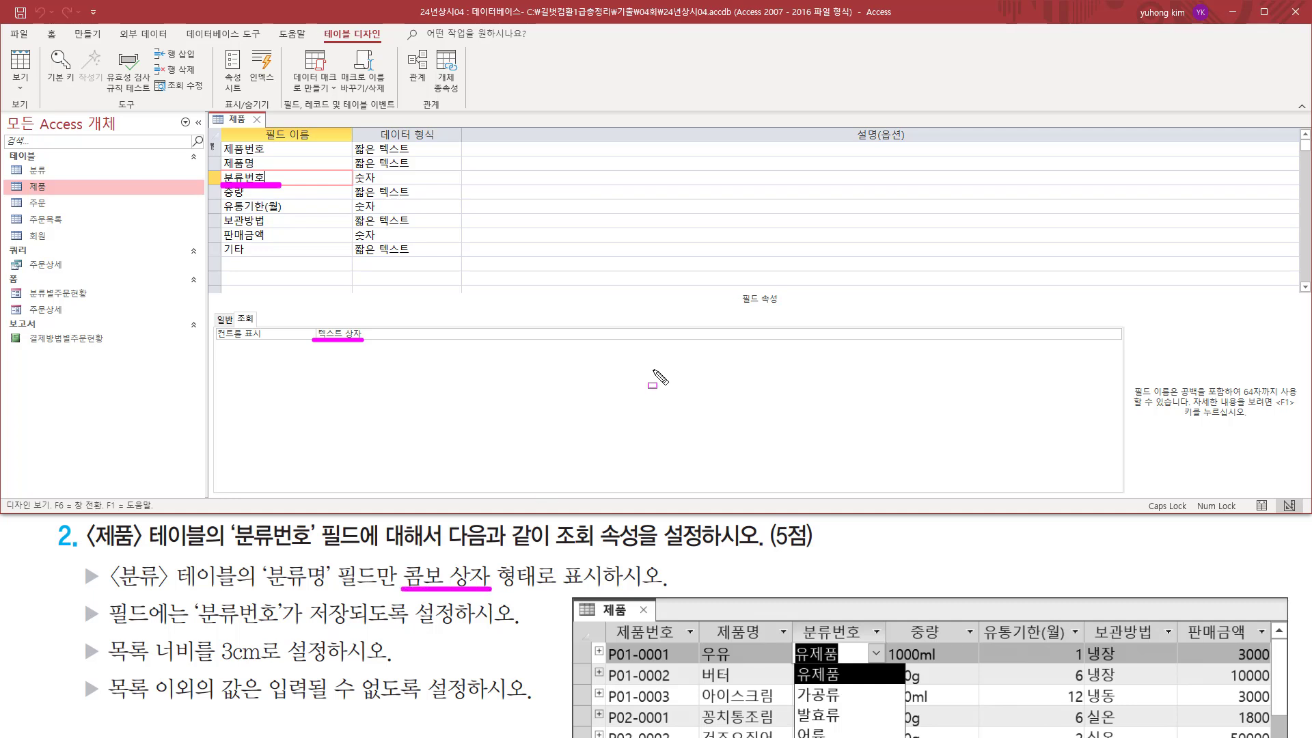
key(Escape)
click(1112, 334)
click(1115, 335)
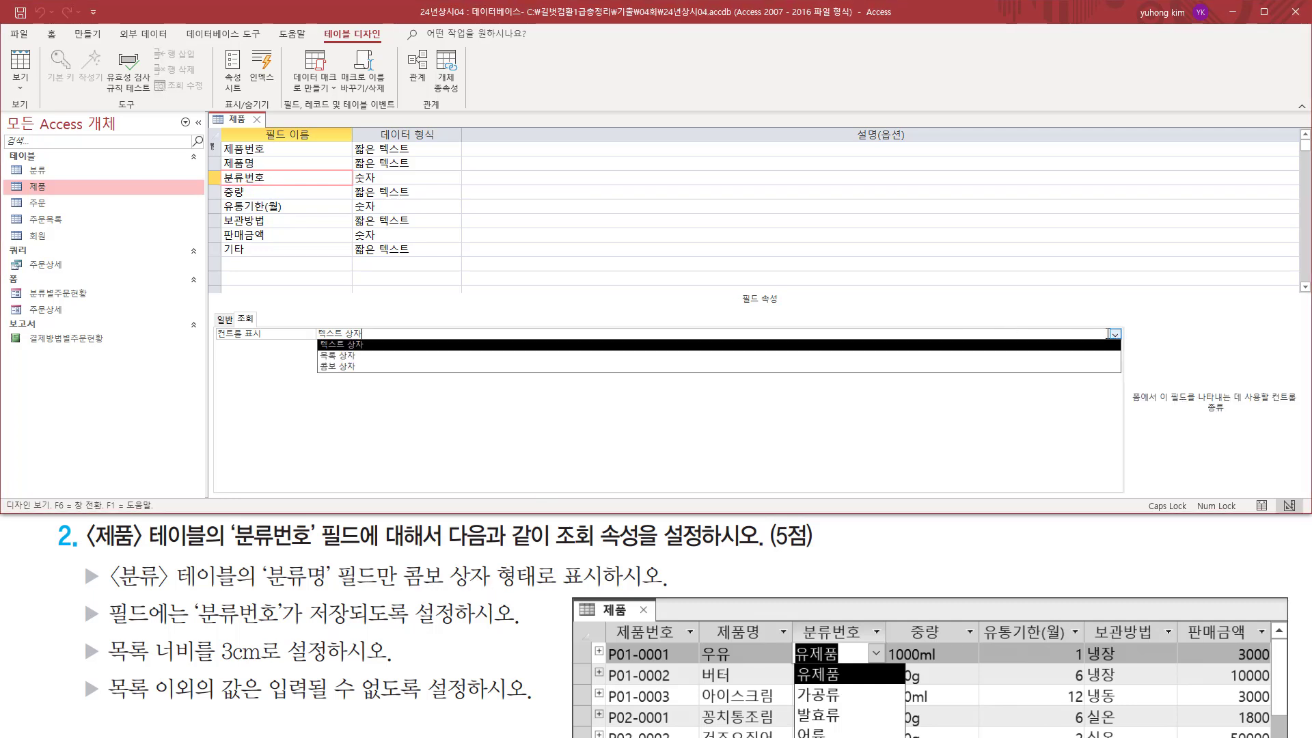
click(392, 367)
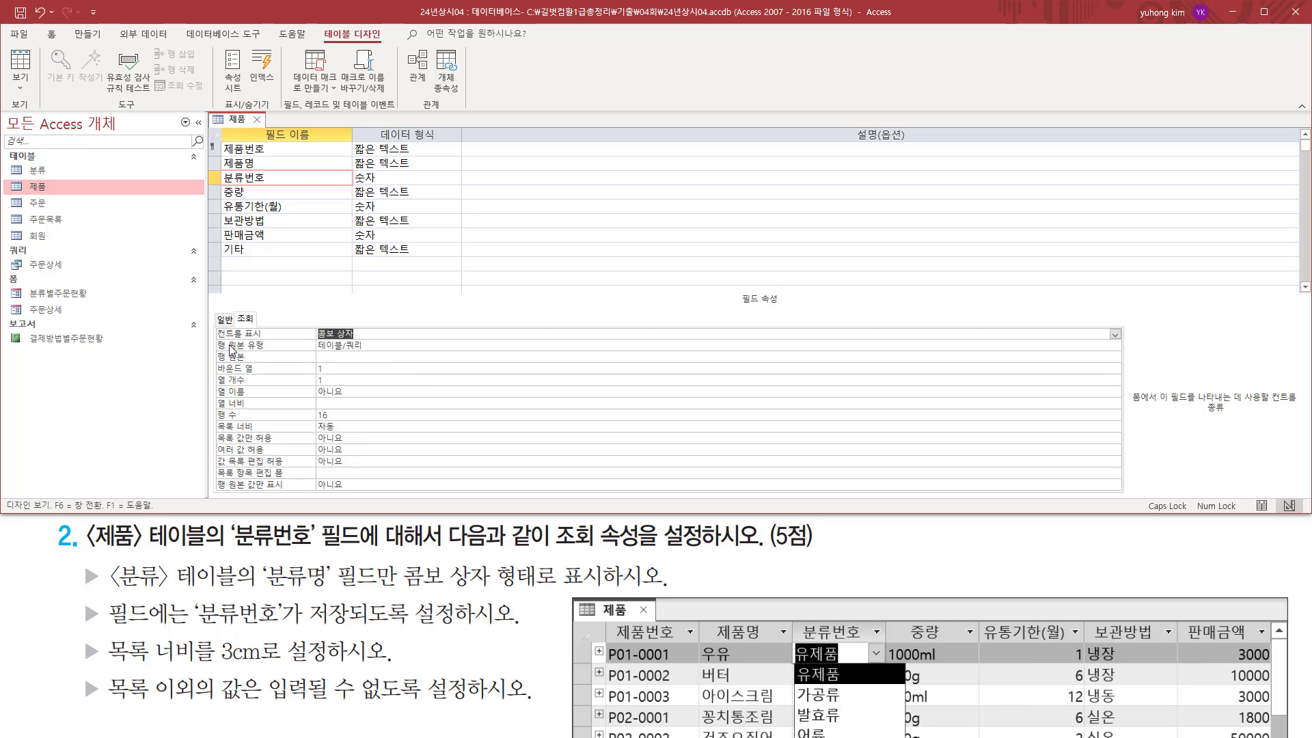
Review the combo box lookup properties against the task, and open the query builder for the 분류번호 field's 행 원본 property.
mouse_move(215, 340)
mouse_down()
mouse_move(233, 410)
mouse_move(423, 503)
mouse_up()
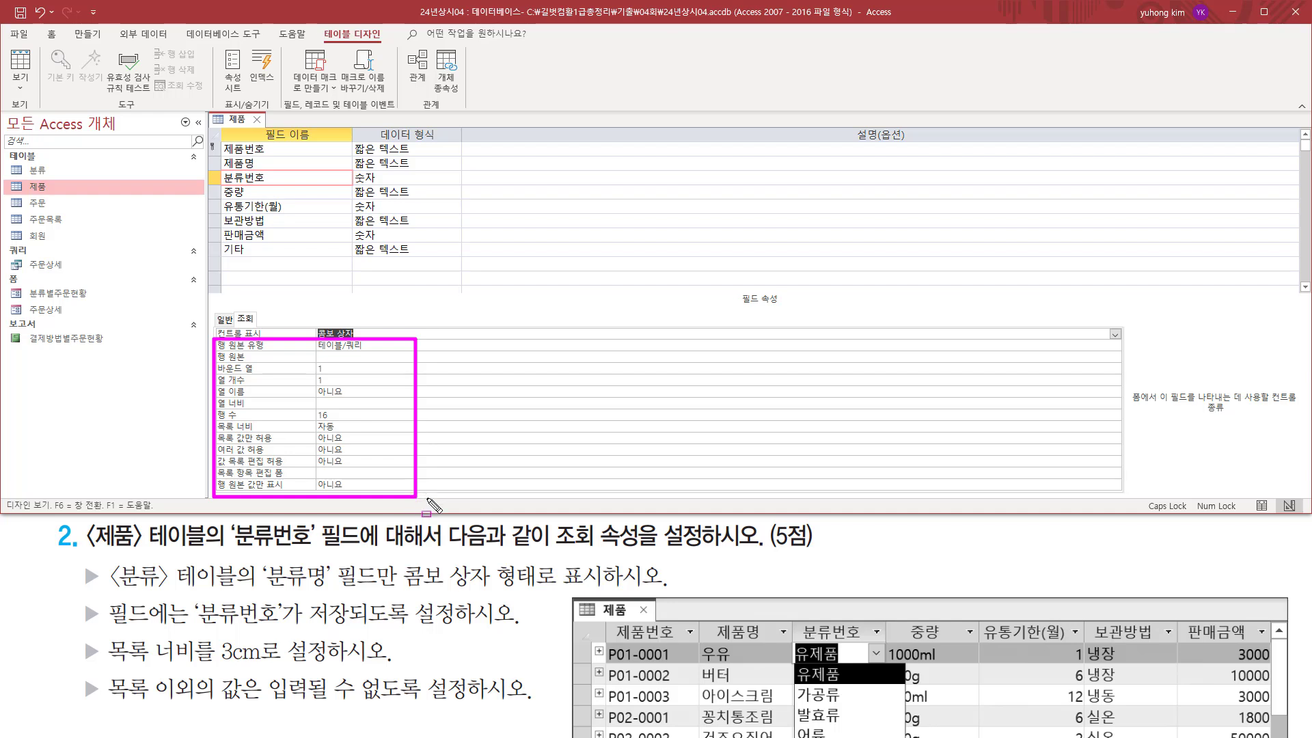
key(Escape)
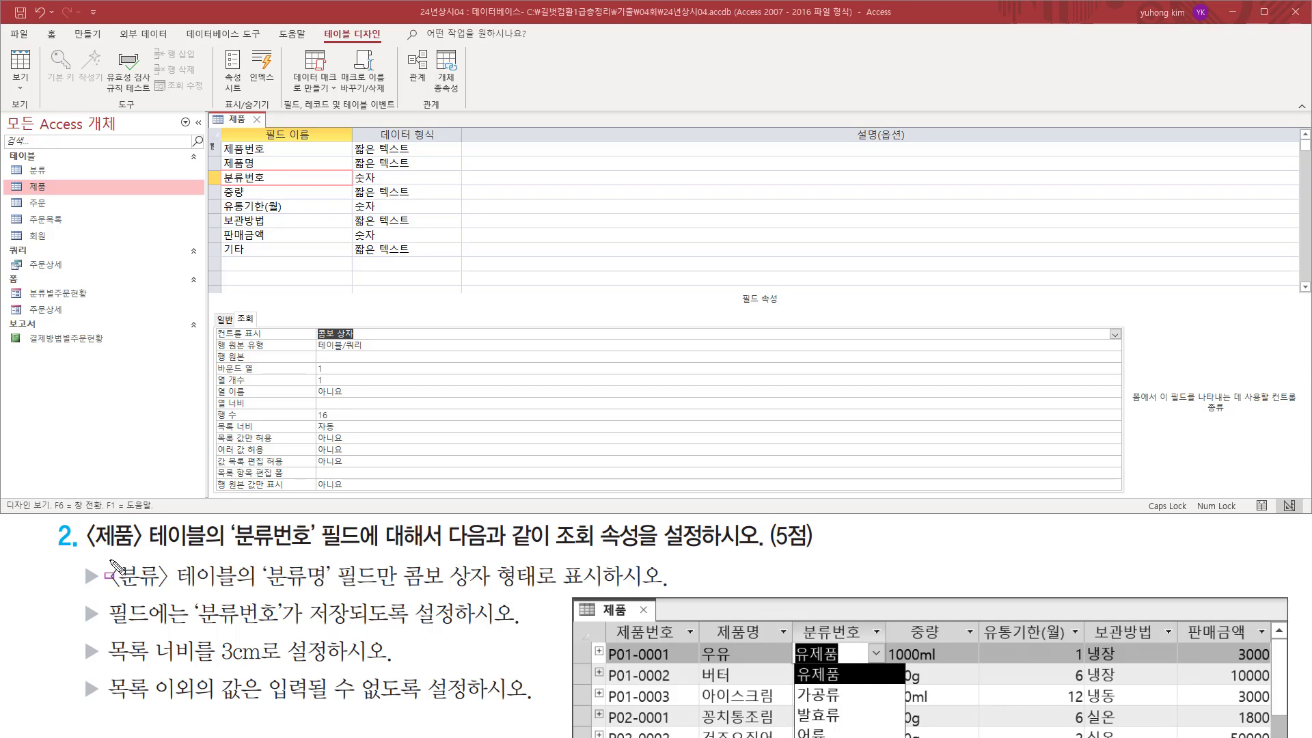
mouse_move(109, 560)
mouse_down()
mouse_move(239, 598)
mouse_move(403, 587)
mouse_up()
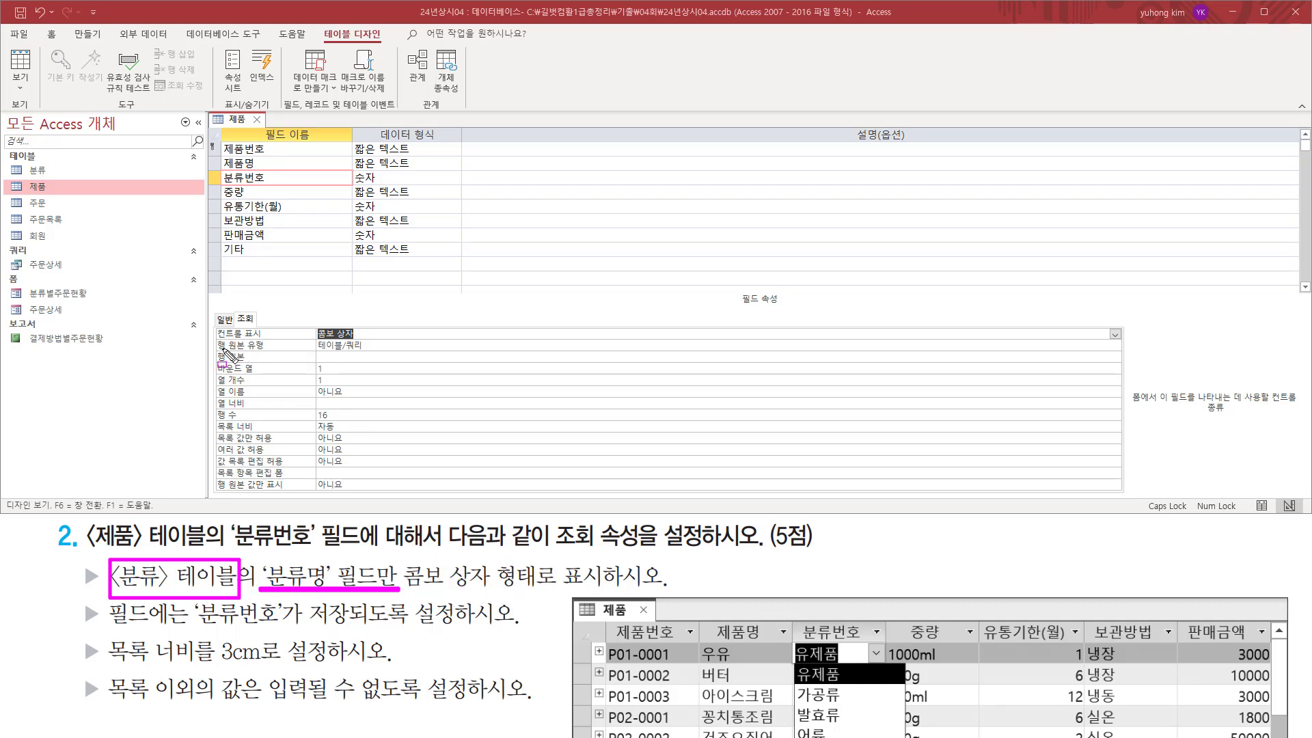
drag(218, 351, 369, 352)
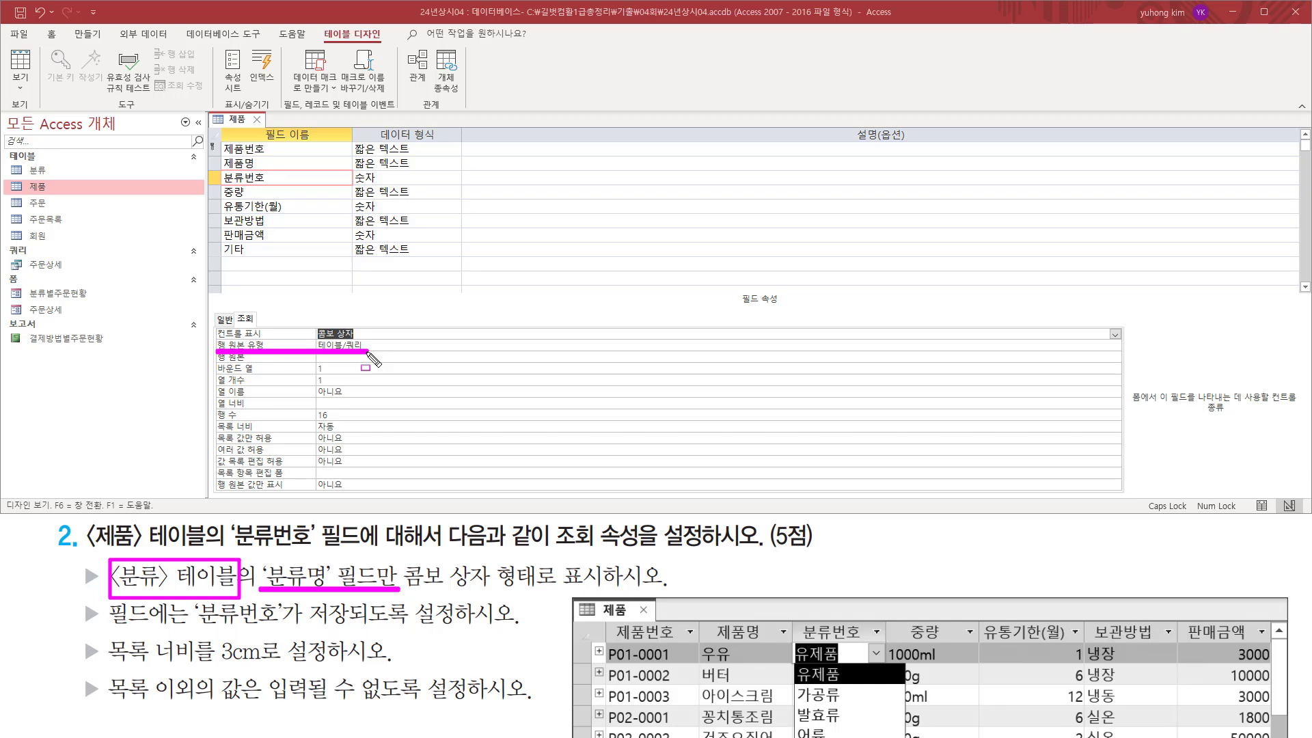
key(Escape)
click(327, 356)
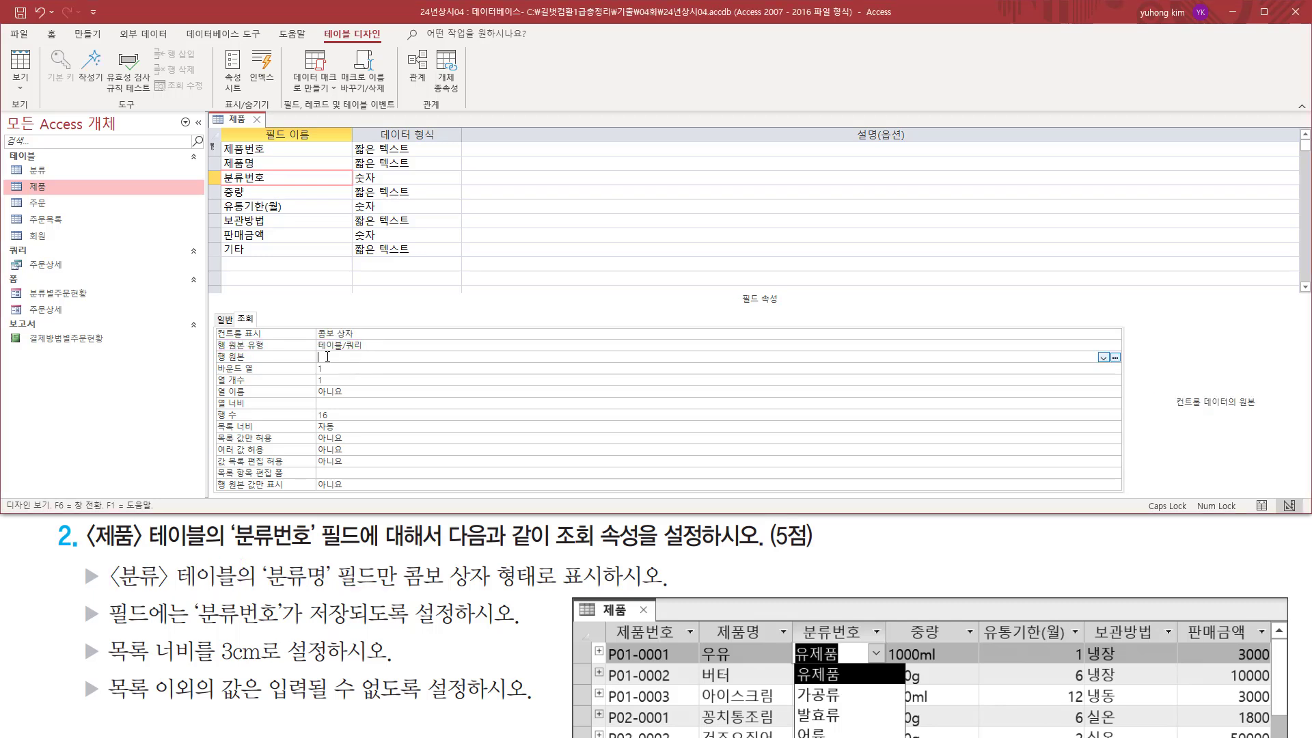
mouse_move(213, 363)
mouse_down()
mouse_move(1111, 364)
mouse_move(1127, 344)
mouse_move(1126, 366)
mouse_up()
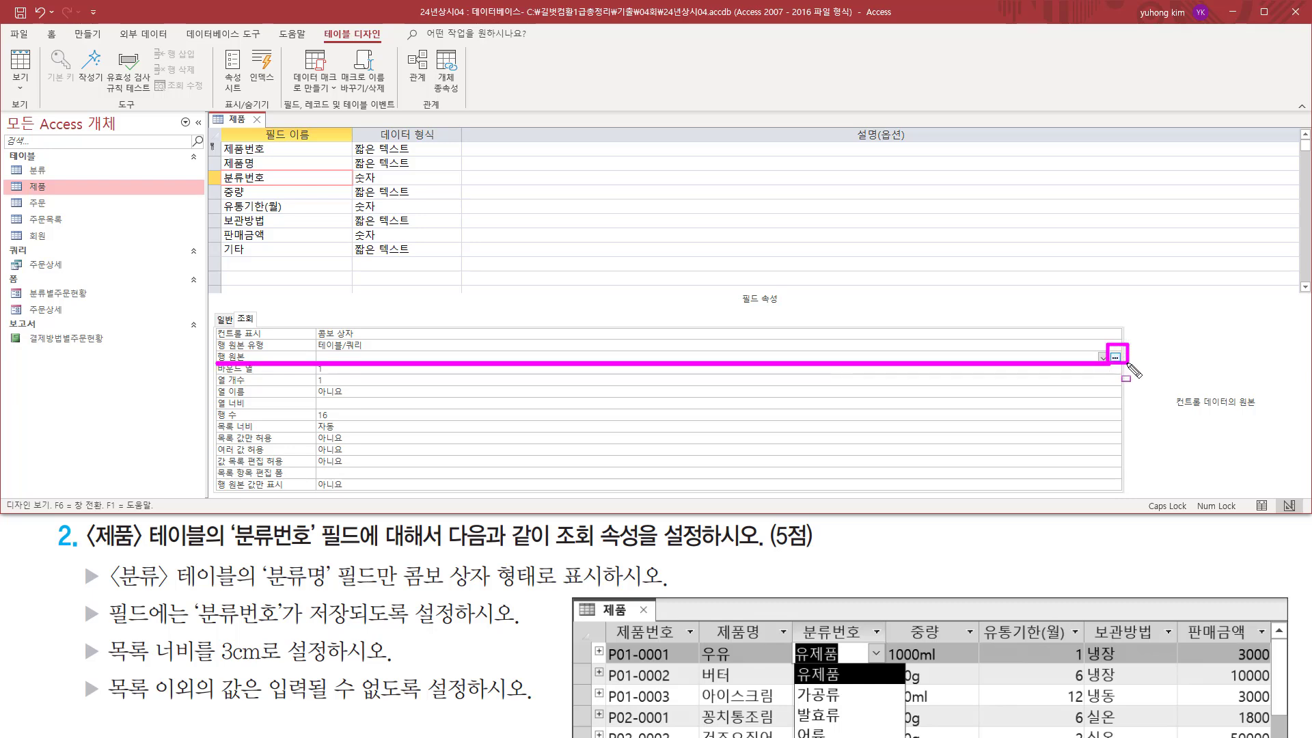
key(Escape)
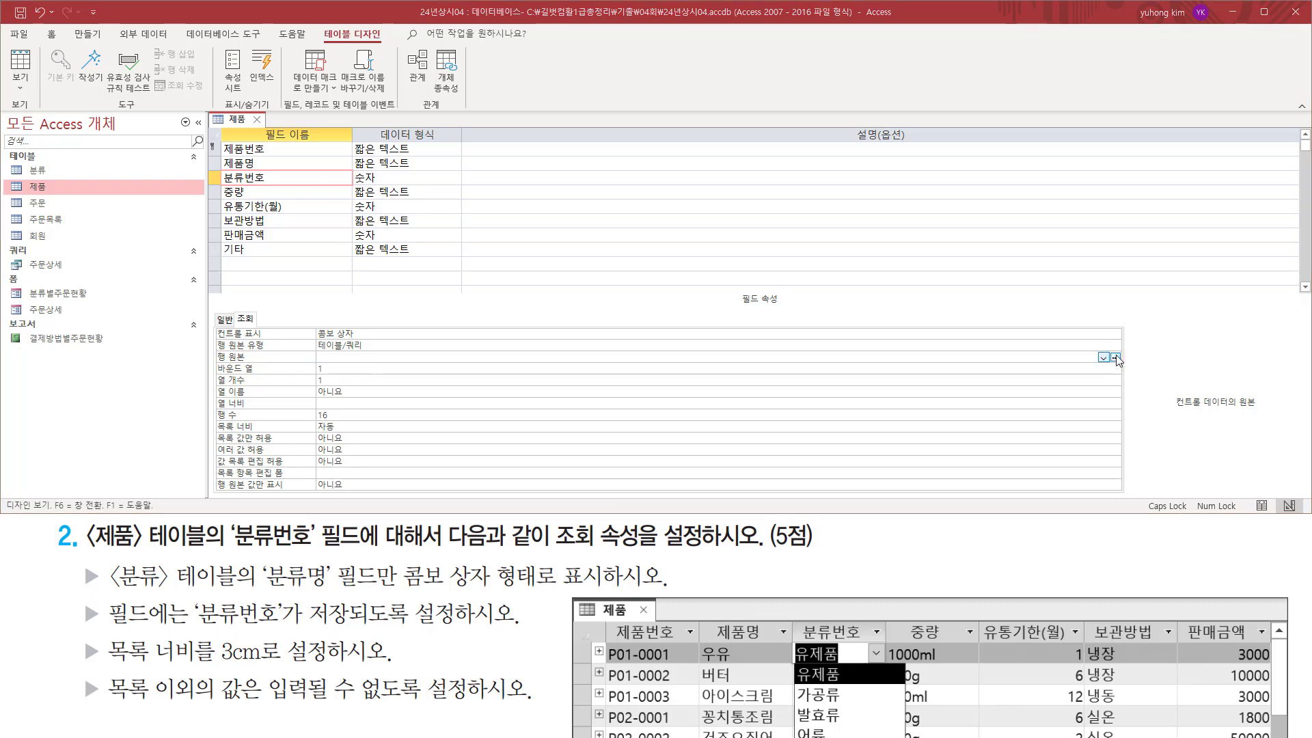
click(1116, 357)
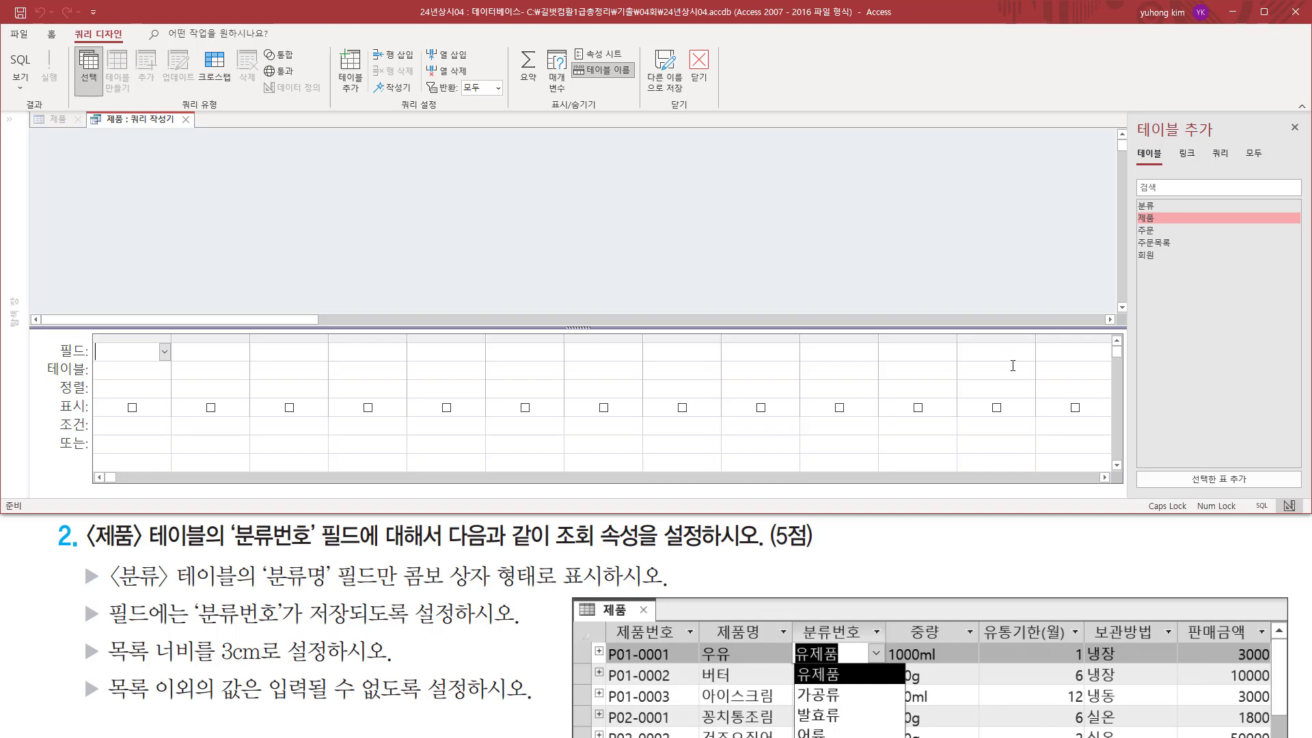
Add the 분류 table to the row source query.
drag(126, 126, 175, 125)
drag(1134, 196, 1165, 217)
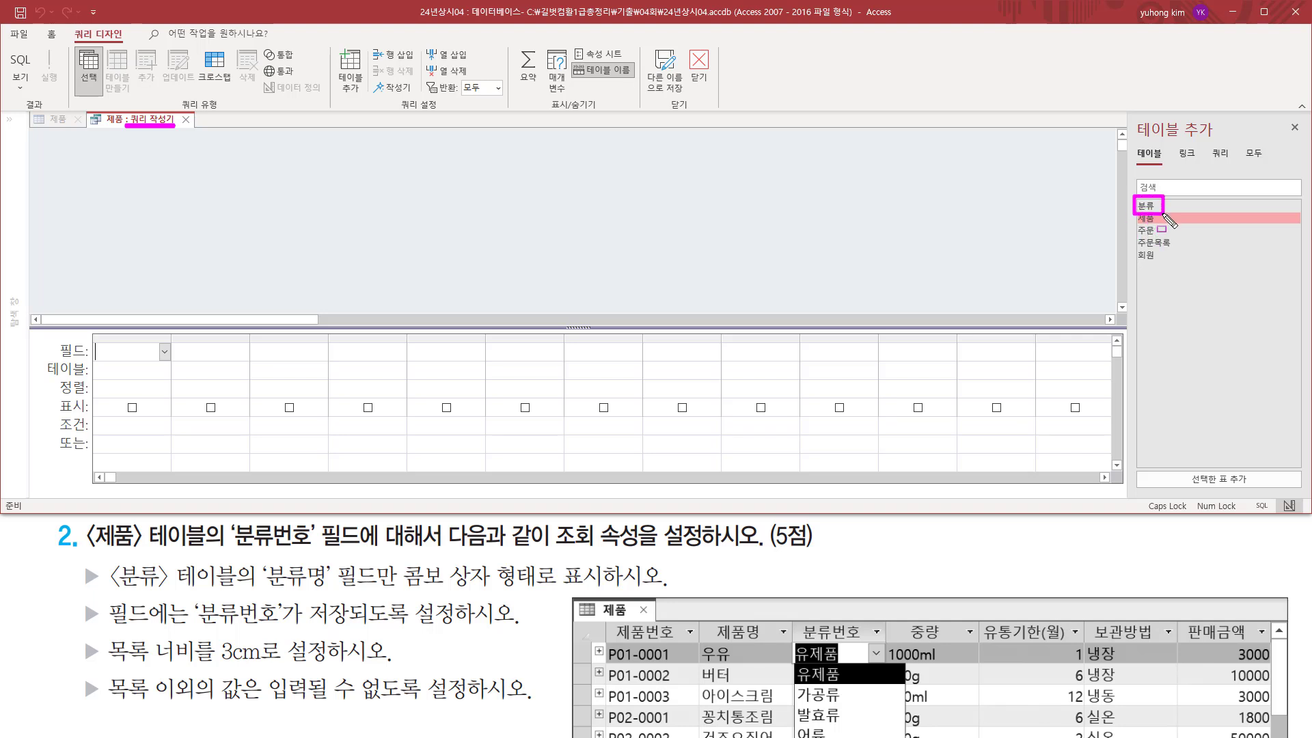
key(Escape)
click(1162, 204)
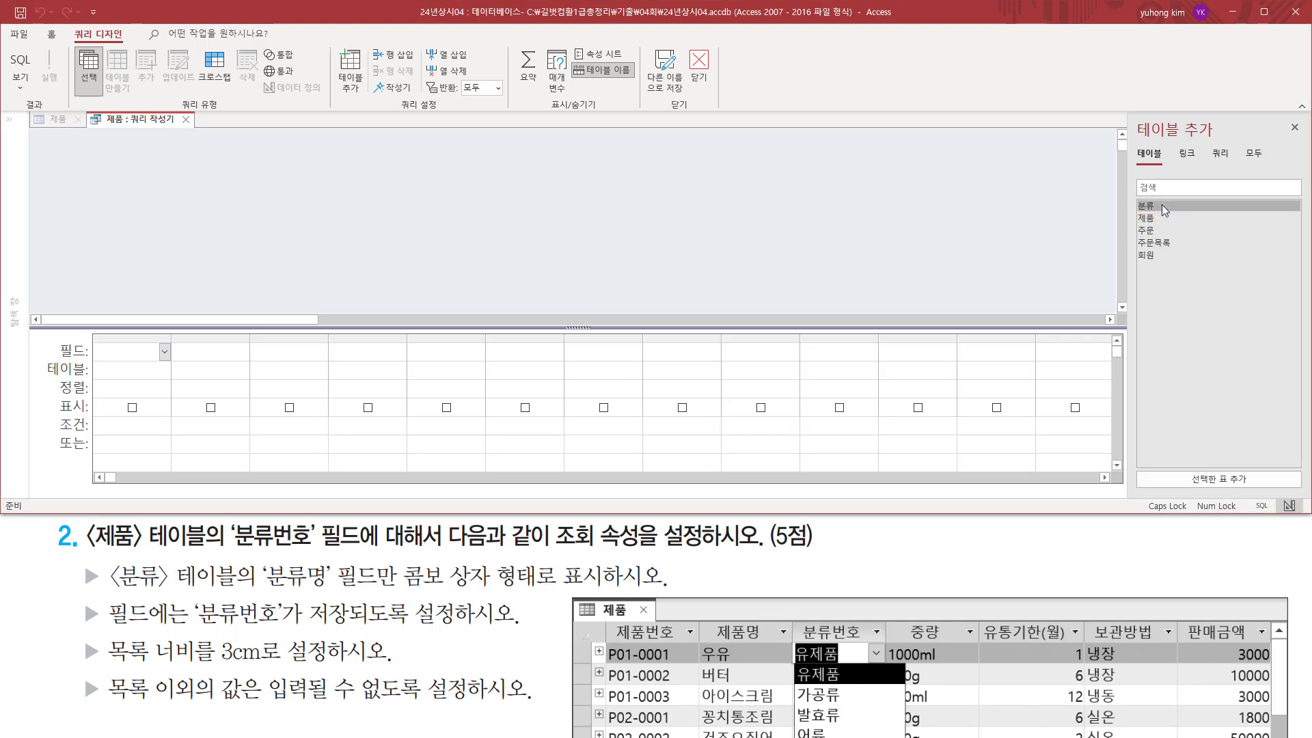
double_click(1163, 204)
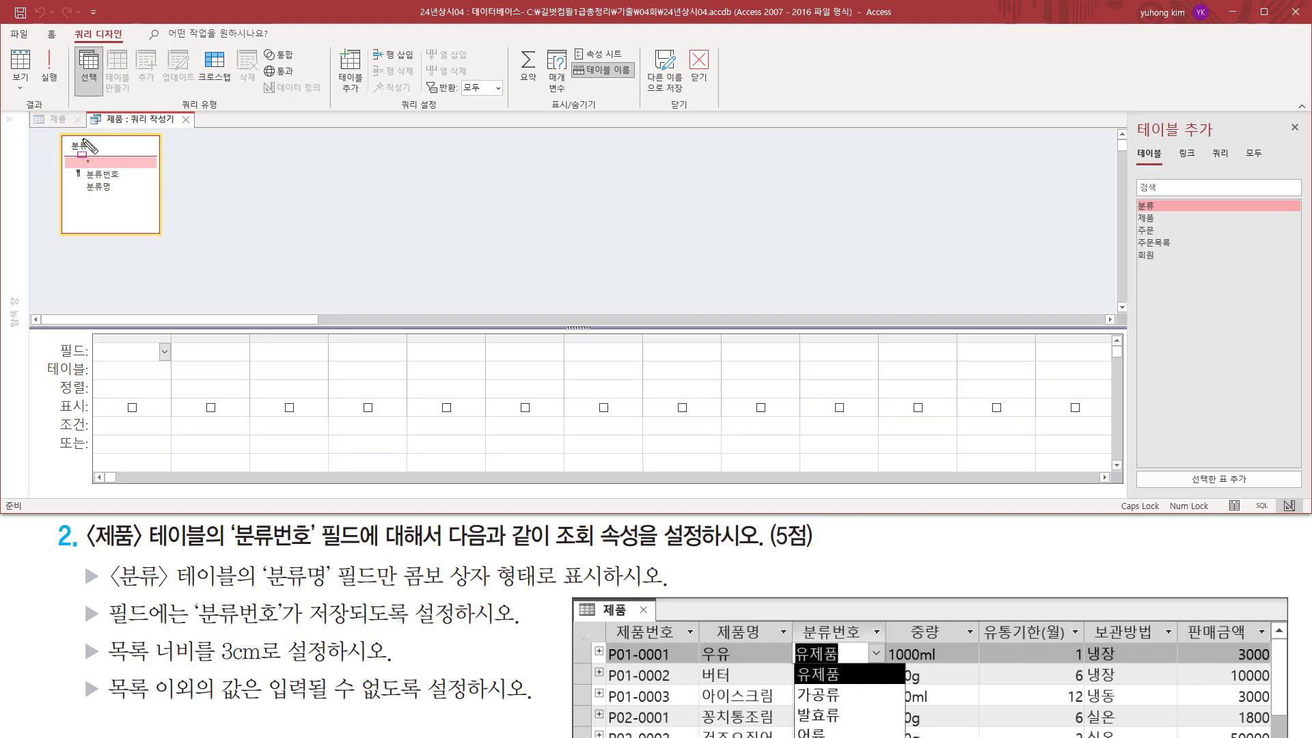
Add the 분류번호 and 분류명 fields, in that order, to the row source query's design grid.
drag(56, 134, 162, 237)
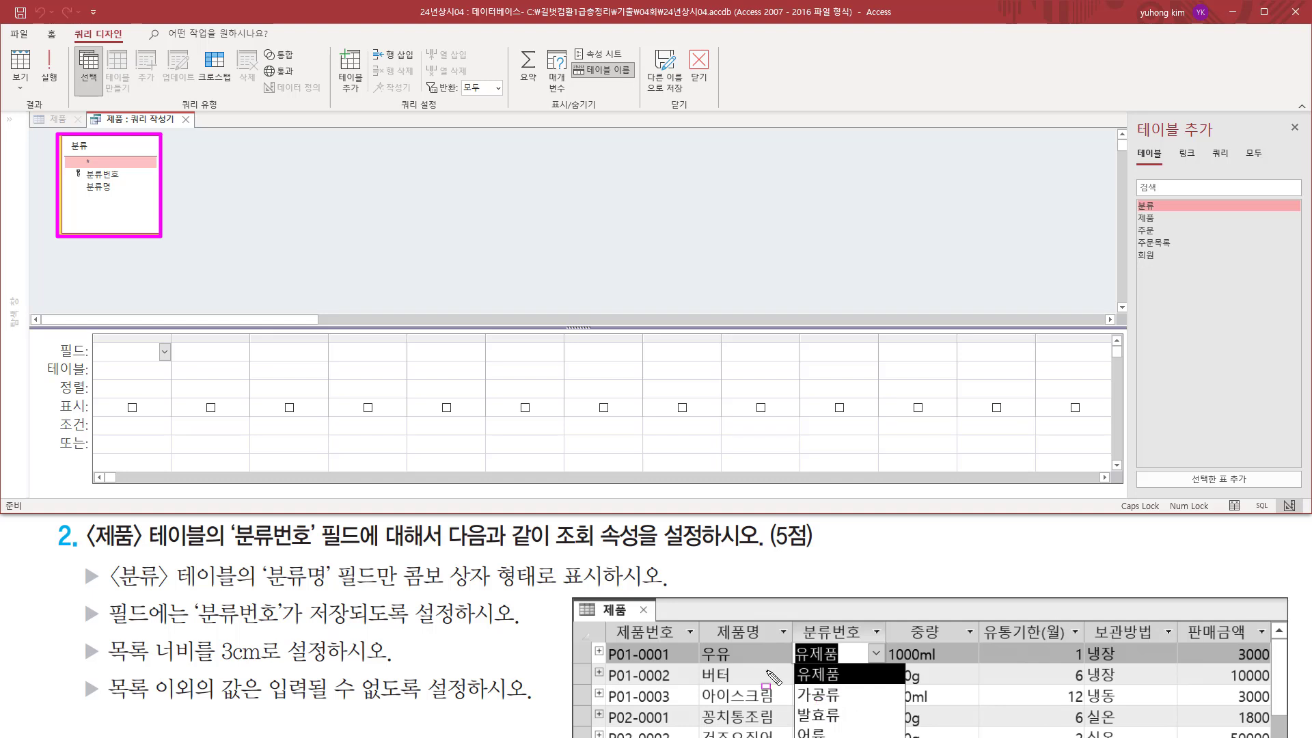
mouse_move(259, 562)
mouse_down()
mouse_move(344, 592)
mouse_move(410, 592)
mouse_move(398, 593)
mouse_up()
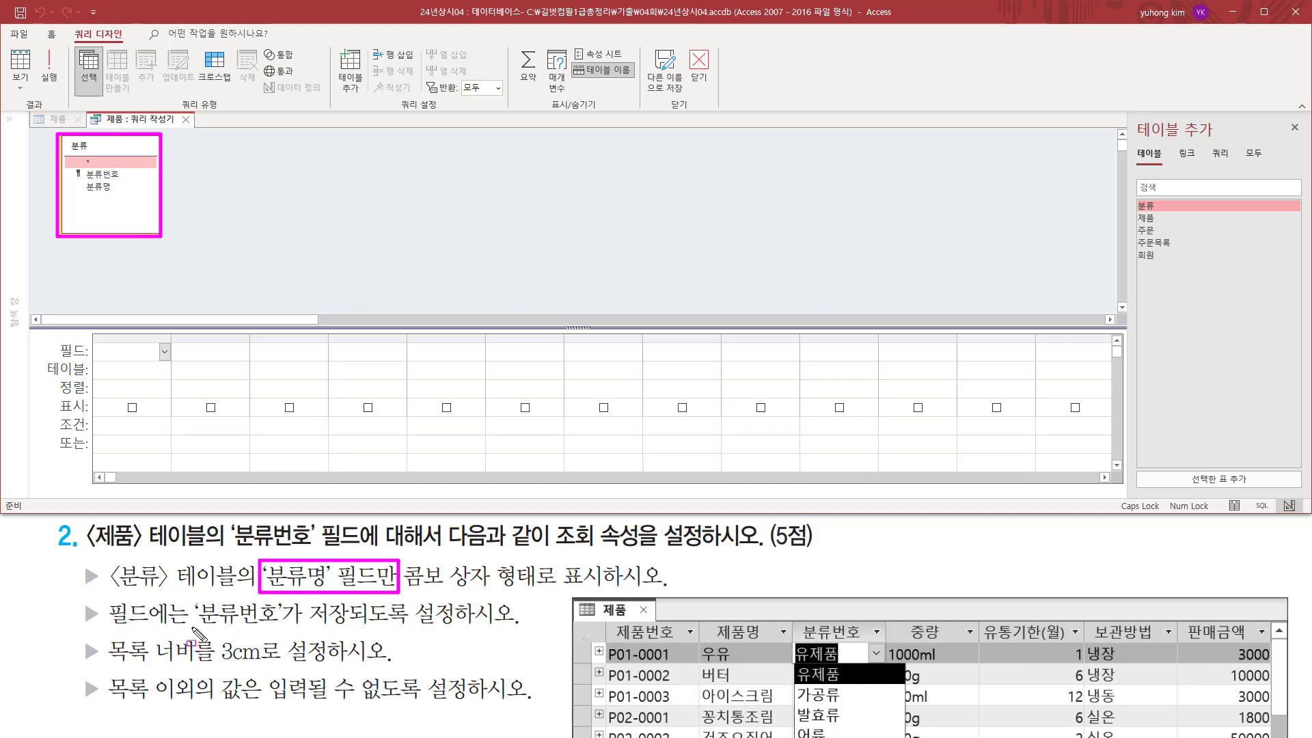
drag(193, 627, 351, 626)
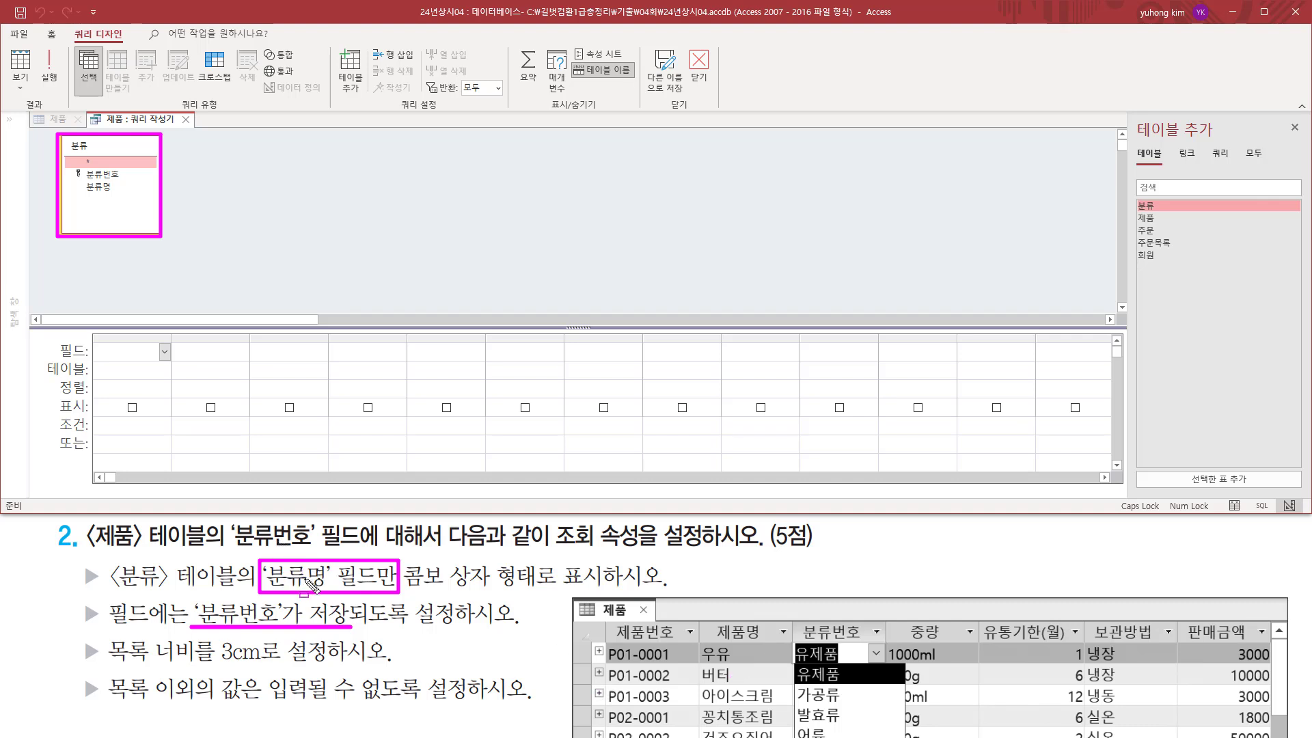
key(Escape)
click(123, 175)
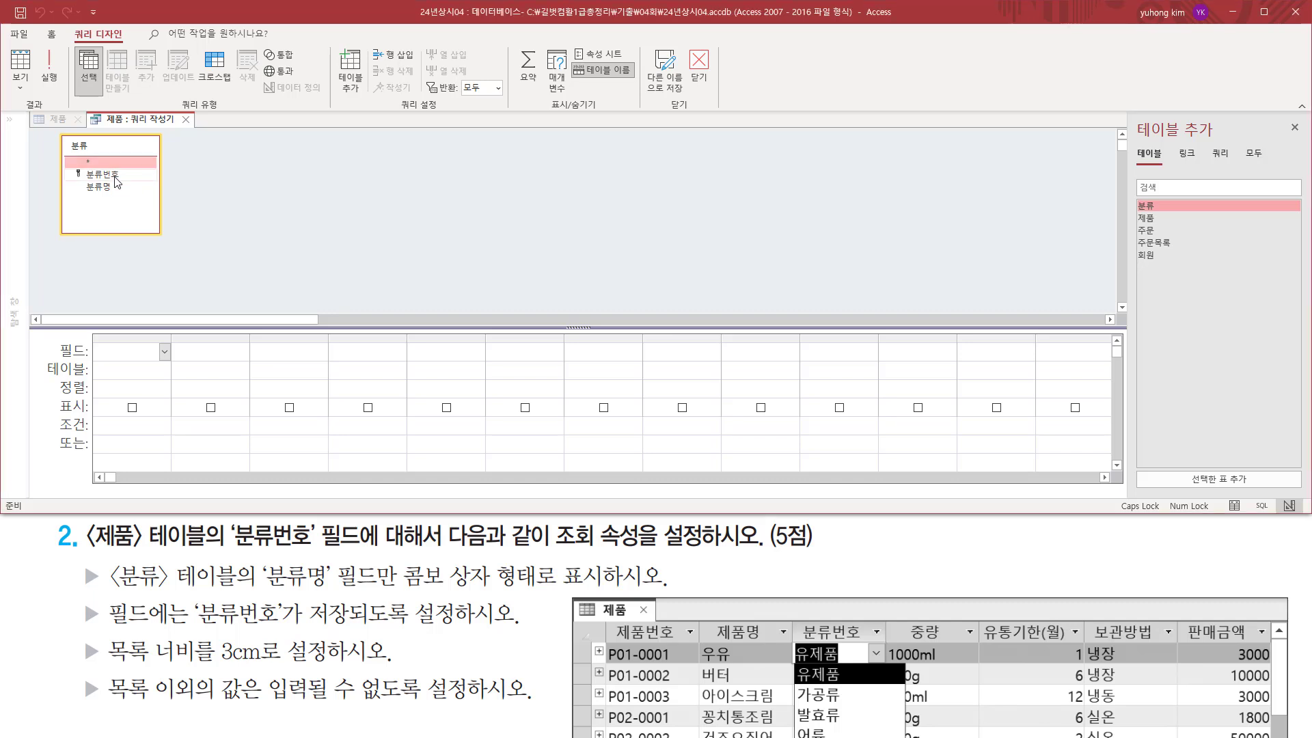
double_click(123, 175)
click(117, 186)
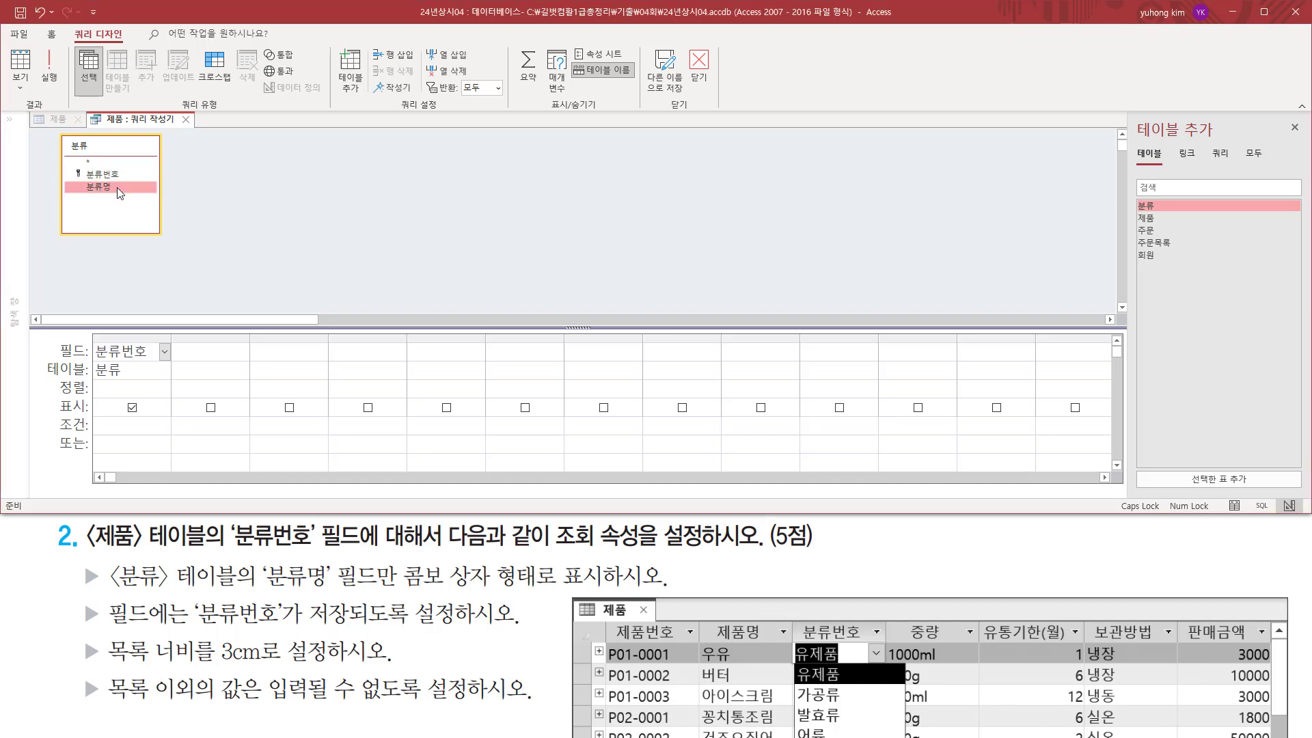
double_click(113, 187)
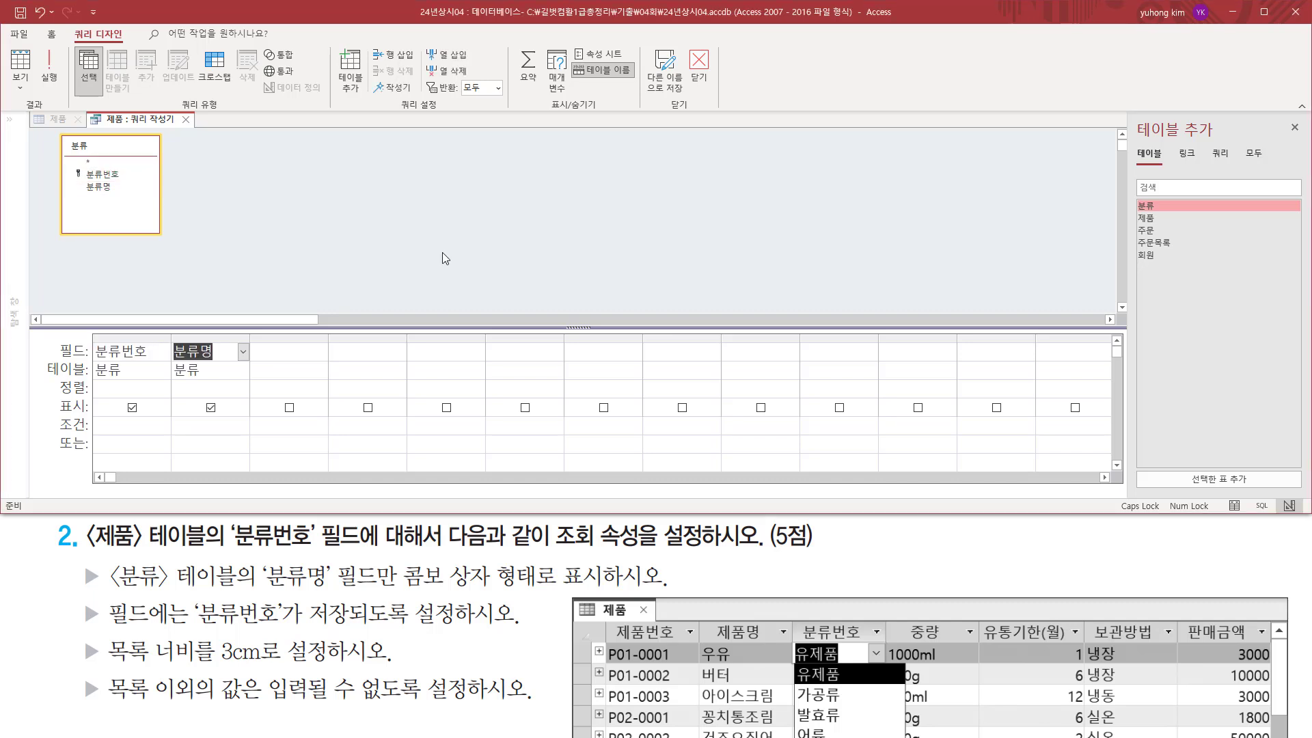
Check the query's field order against the stored-value requirement, then close the query builder and save the SQL statement to the 행 원본 property.
mouse_move(92, 333)
mouse_down()
mouse_move(123, 383)
mouse_move(169, 382)
mouse_move(250, 457)
mouse_up()
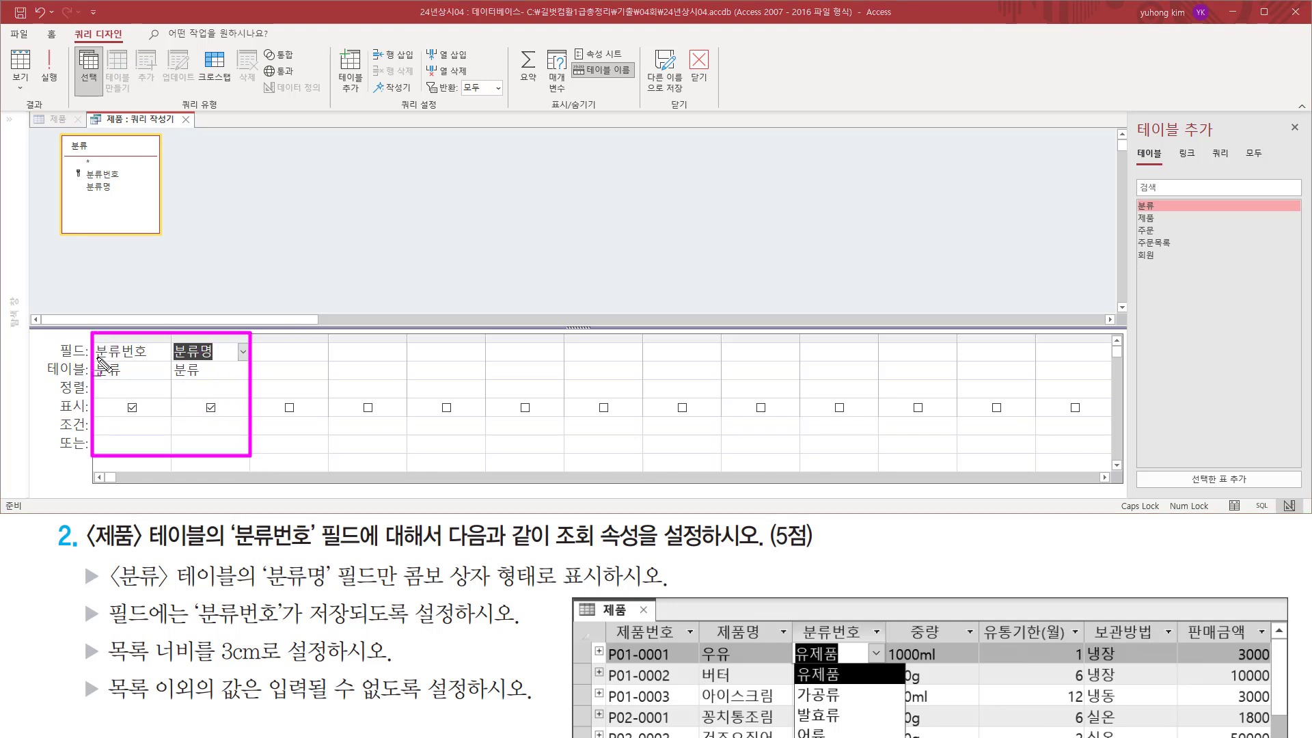
mouse_move(104, 335)
mouse_down()
mouse_move(146, 409)
mouse_move(143, 397)
mouse_up()
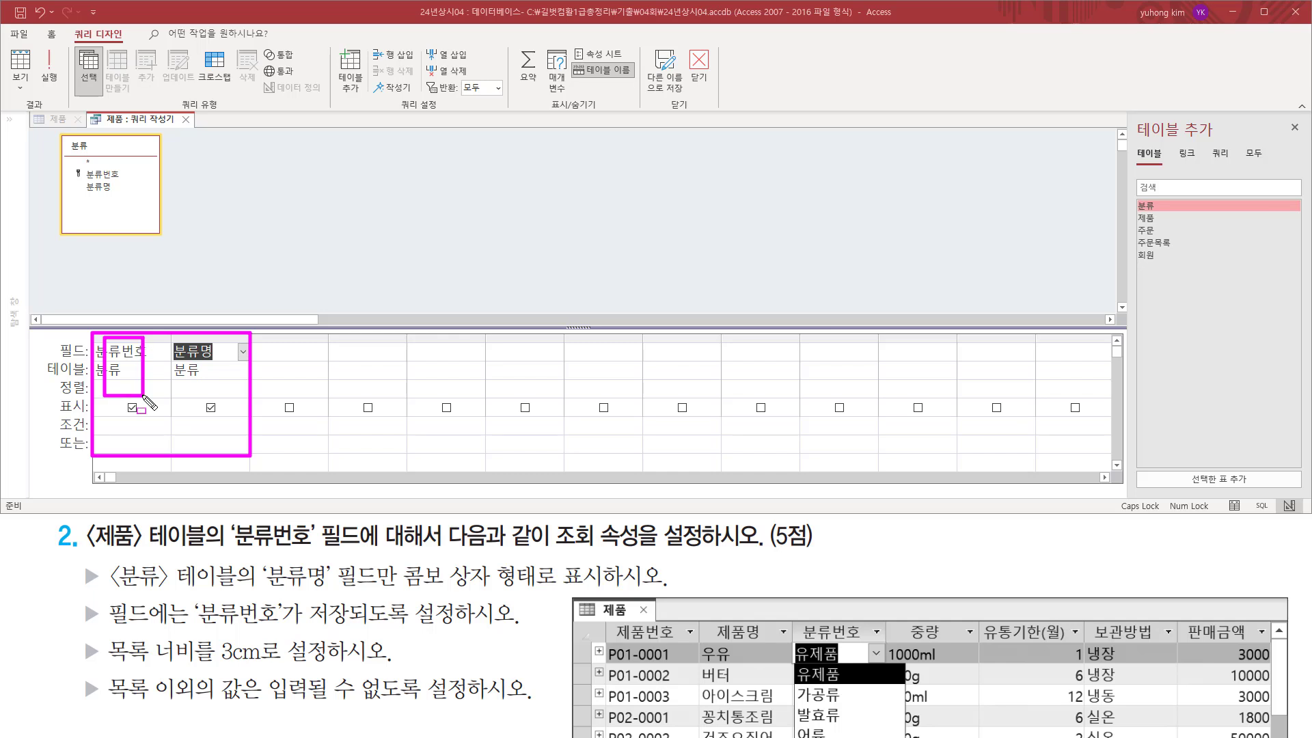
drag(196, 627, 458, 632)
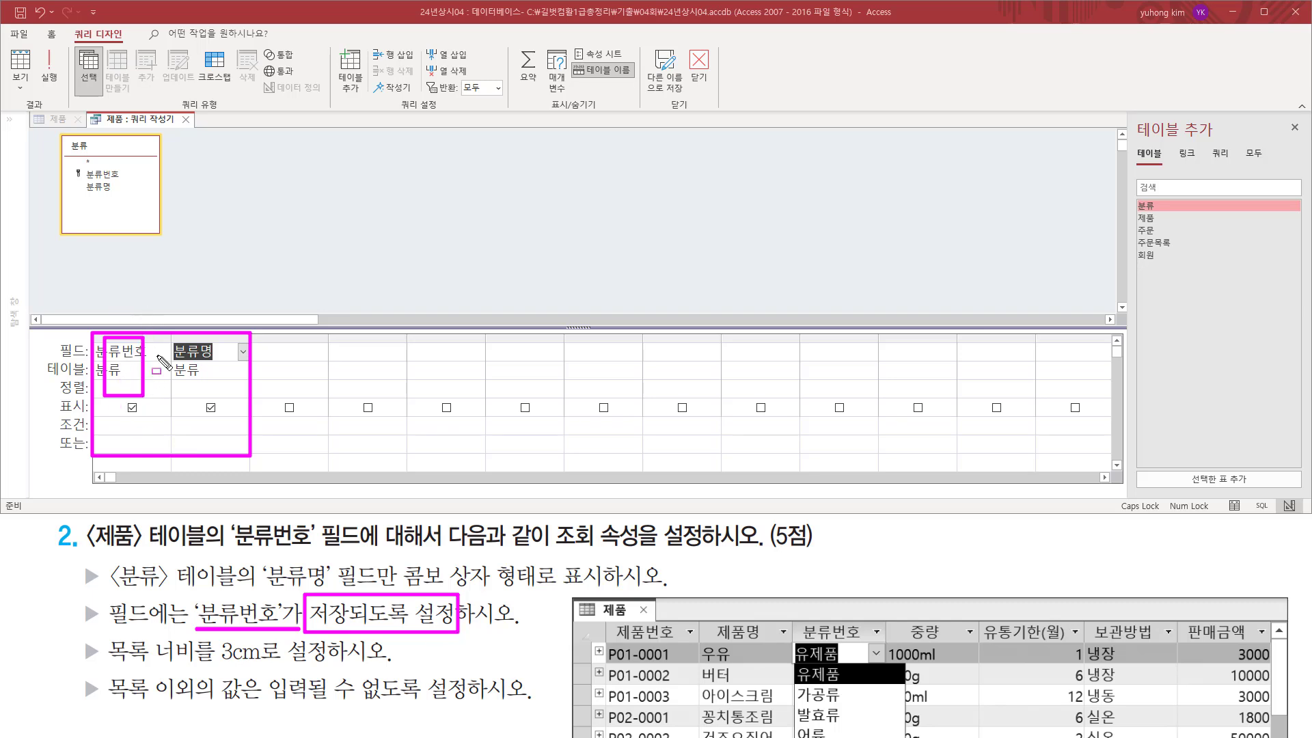
drag(177, 112, 196, 128)
key(Escape)
click(186, 120)
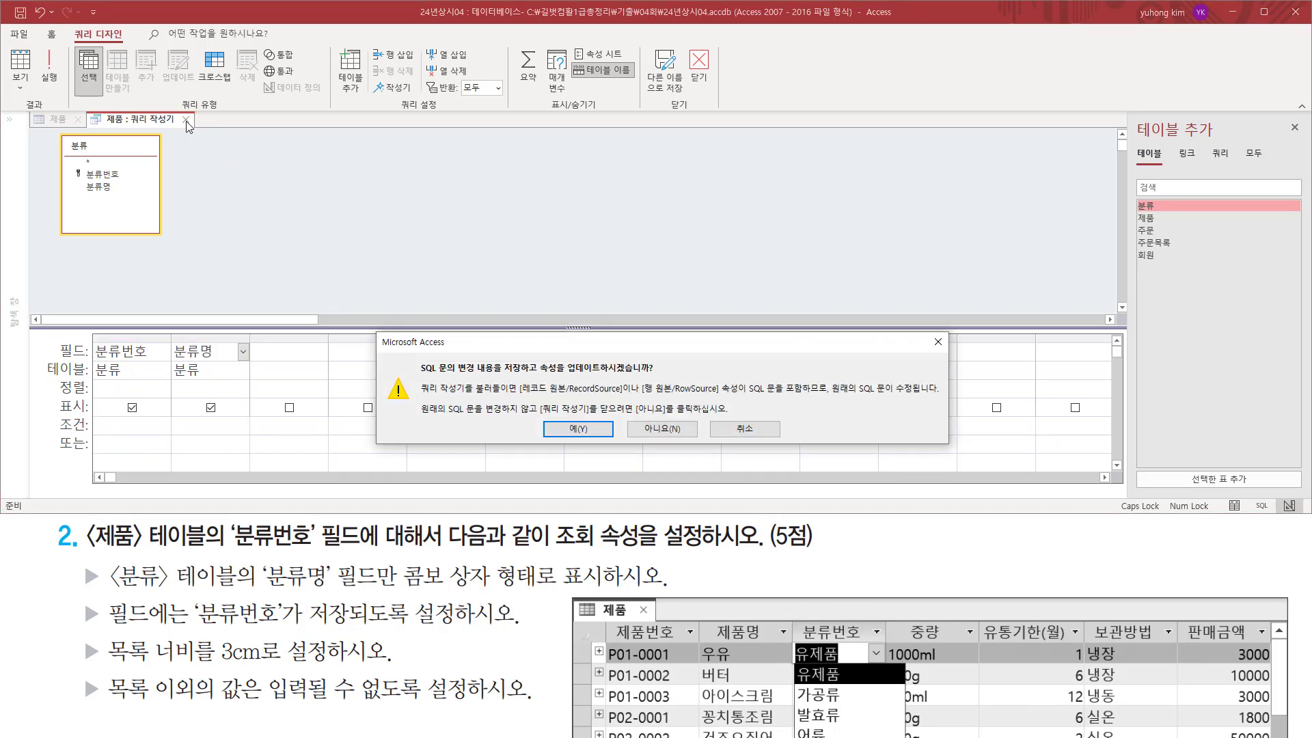
drag(566, 375, 657, 376)
drag(558, 435, 613, 437)
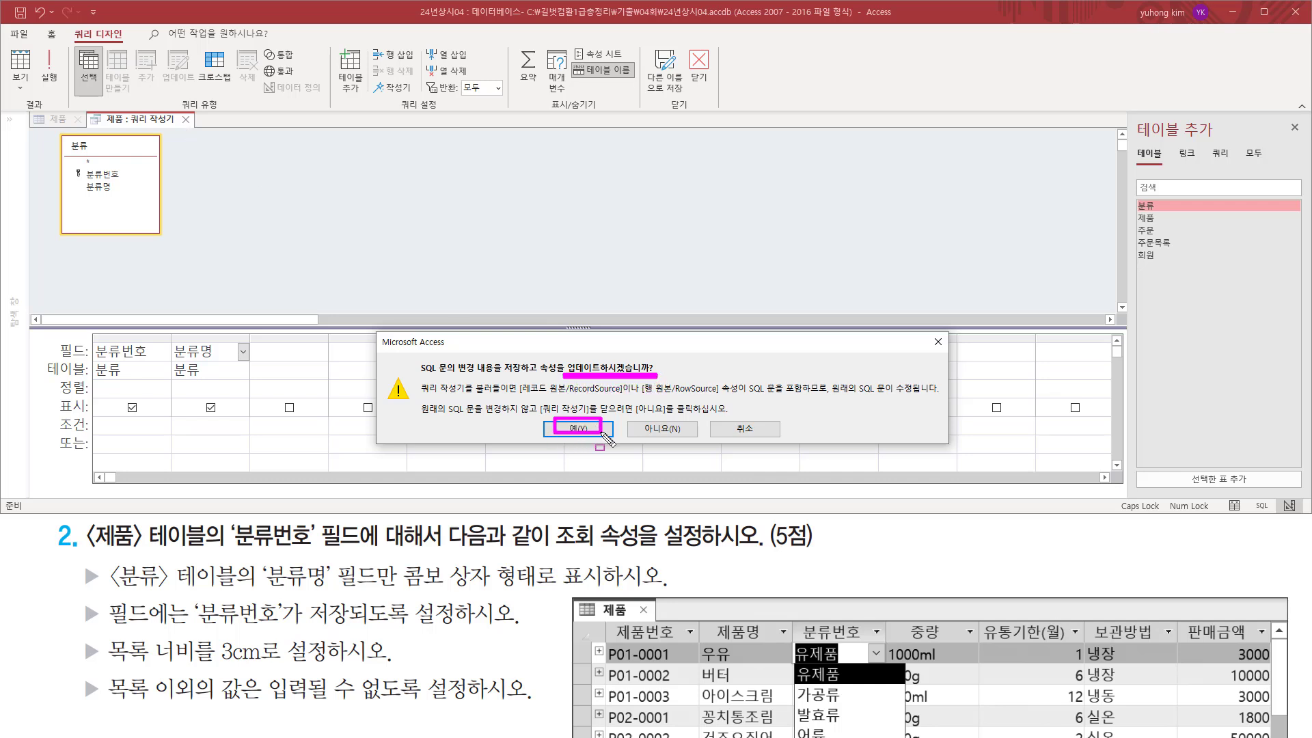
key(Escape)
click(583, 430)
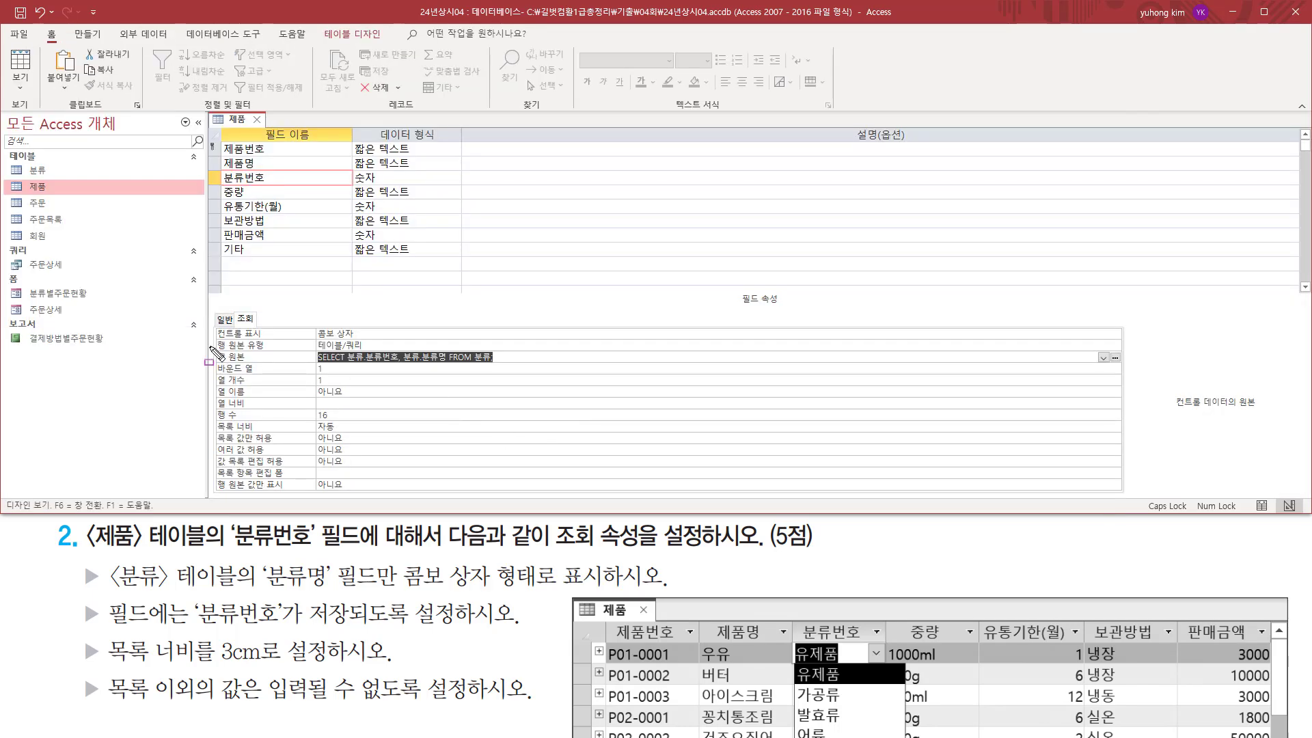
Check the 행 원본 and 바운드 열 properties against the task, and set the column count (열 개수) to 2.
mouse_move(211, 347)
mouse_down()
mouse_move(458, 375)
mouse_move(502, 365)
mouse_up()
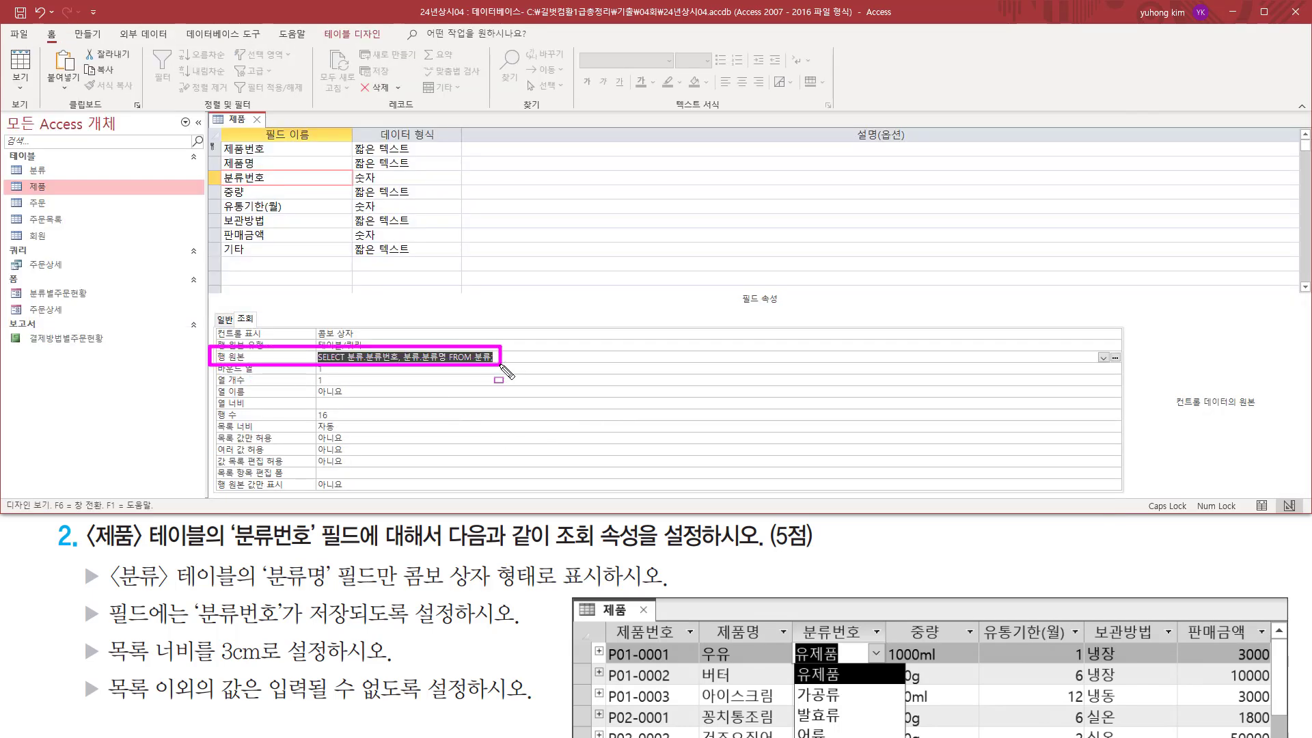
key(Escape)
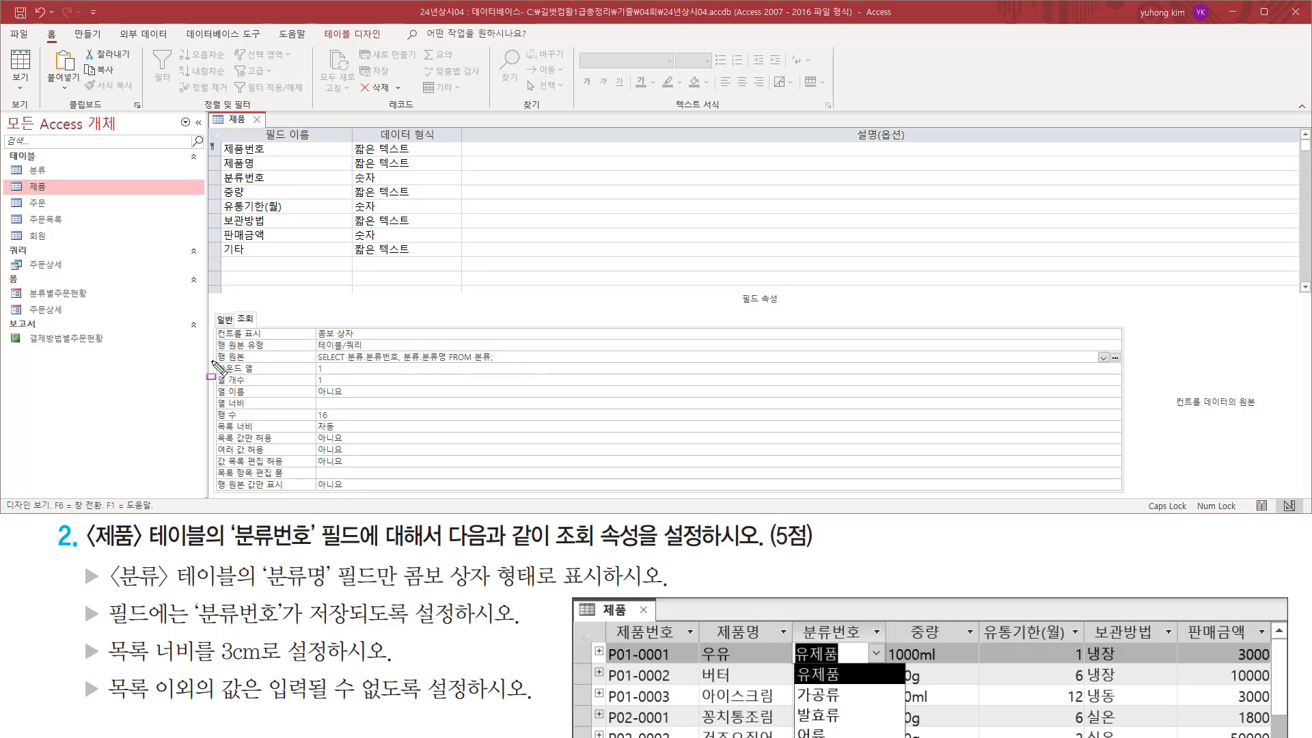
drag(212, 362, 357, 375)
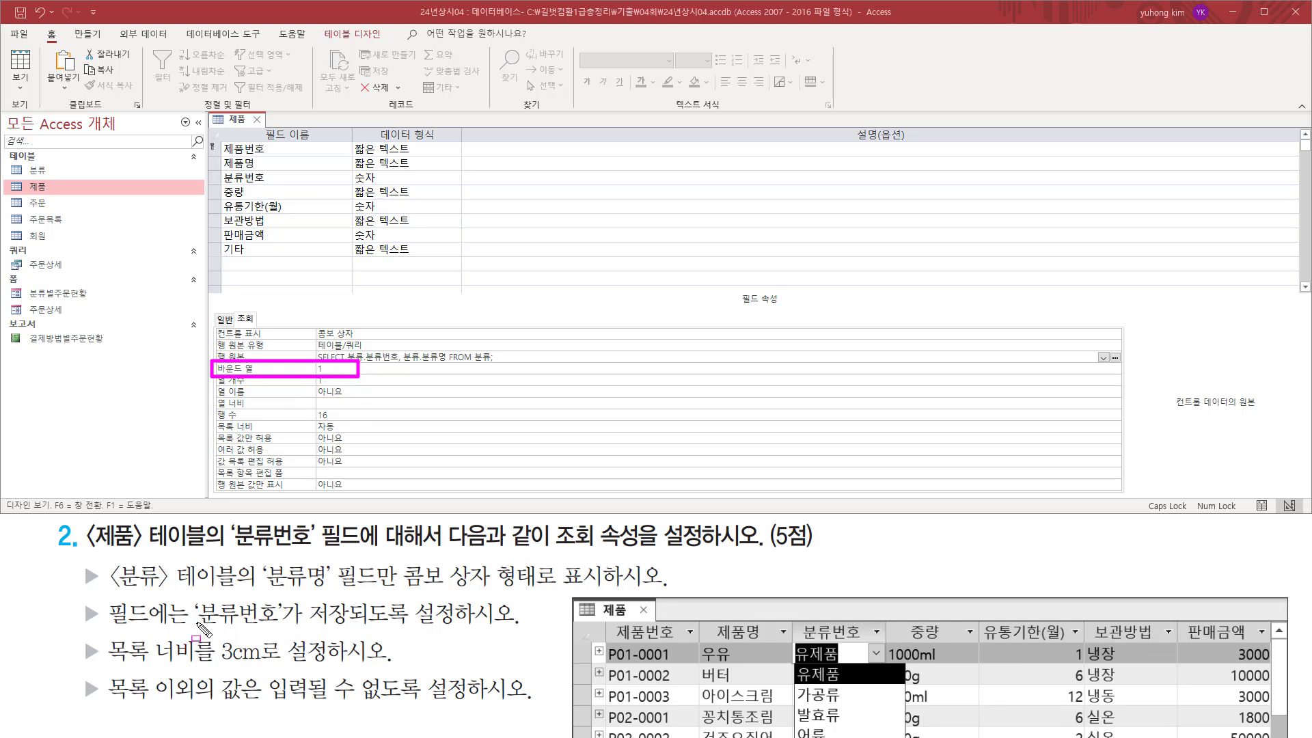
drag(196, 622, 280, 623)
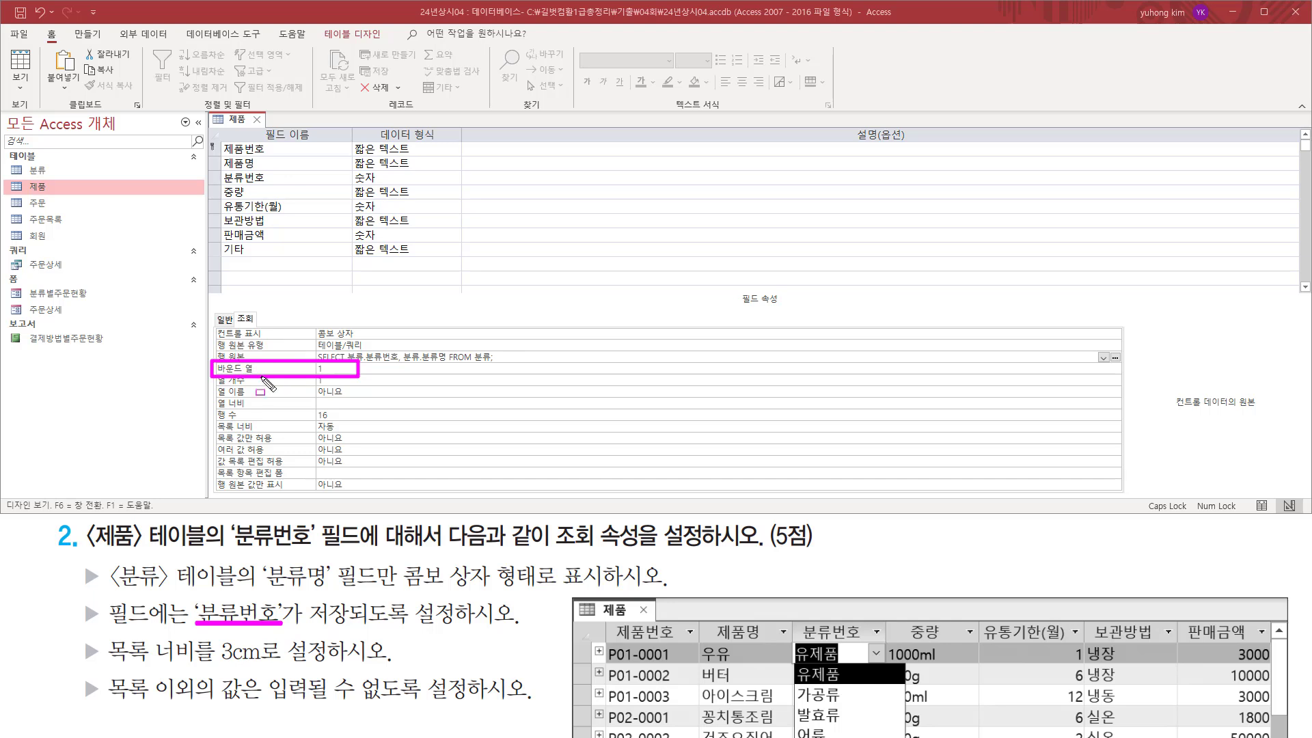
key(Escape)
click(343, 380)
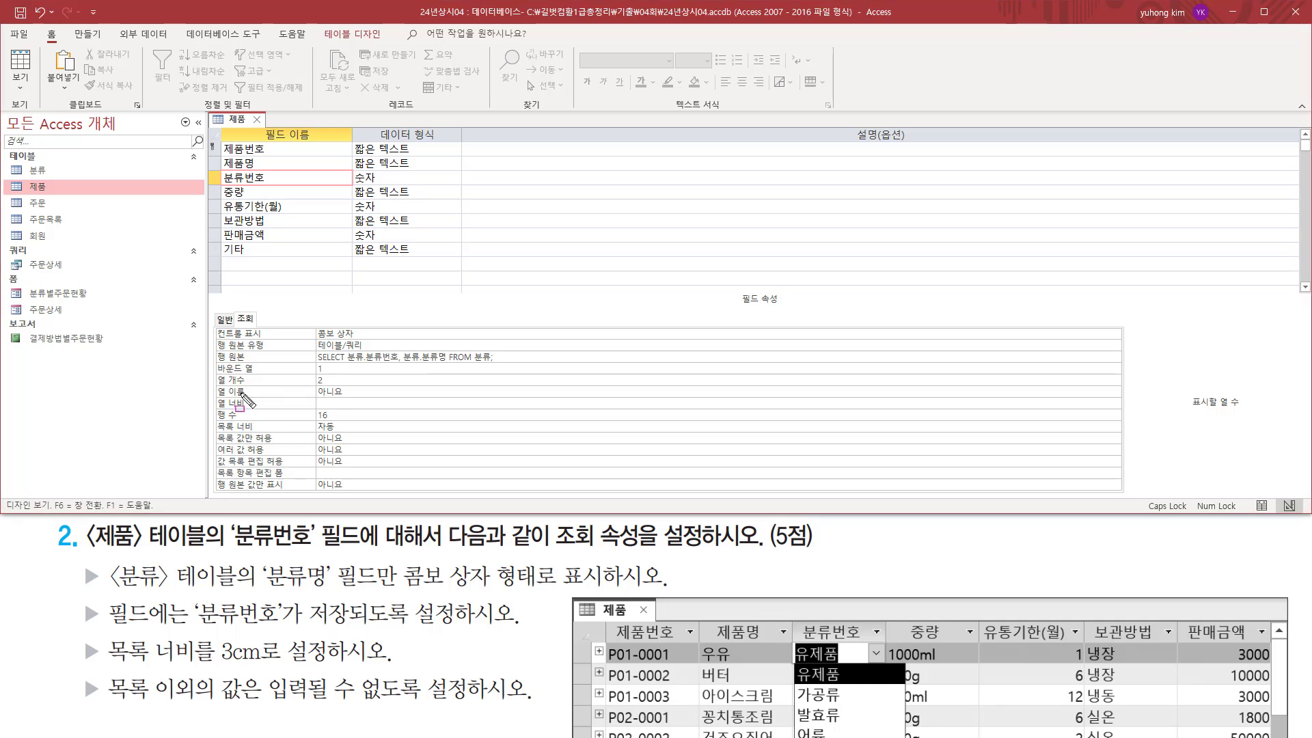
mouse_move(213, 387)
mouse_down()
mouse_move(326, 387)
mouse_move(340, 374)
mouse_up()
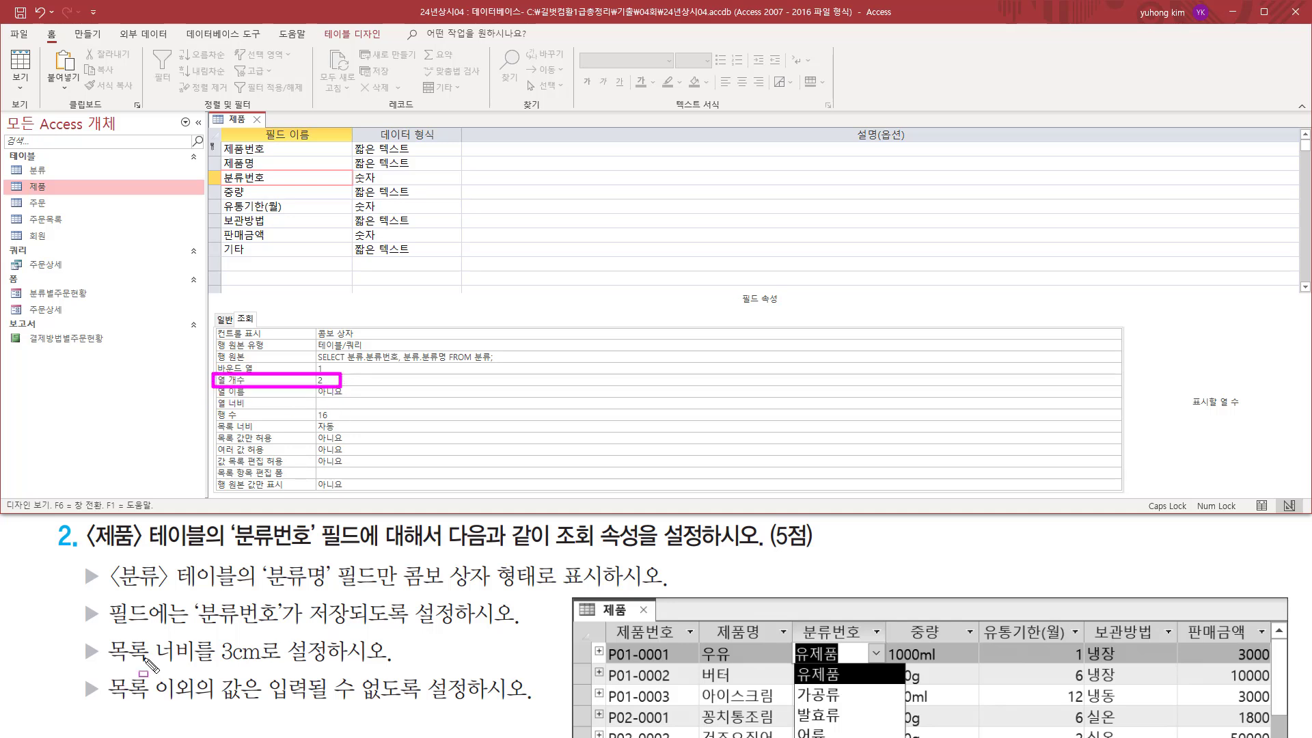
Set the list width (목록 너비) of the 분류번호 lookup to 3cm.
drag(110, 666, 294, 665)
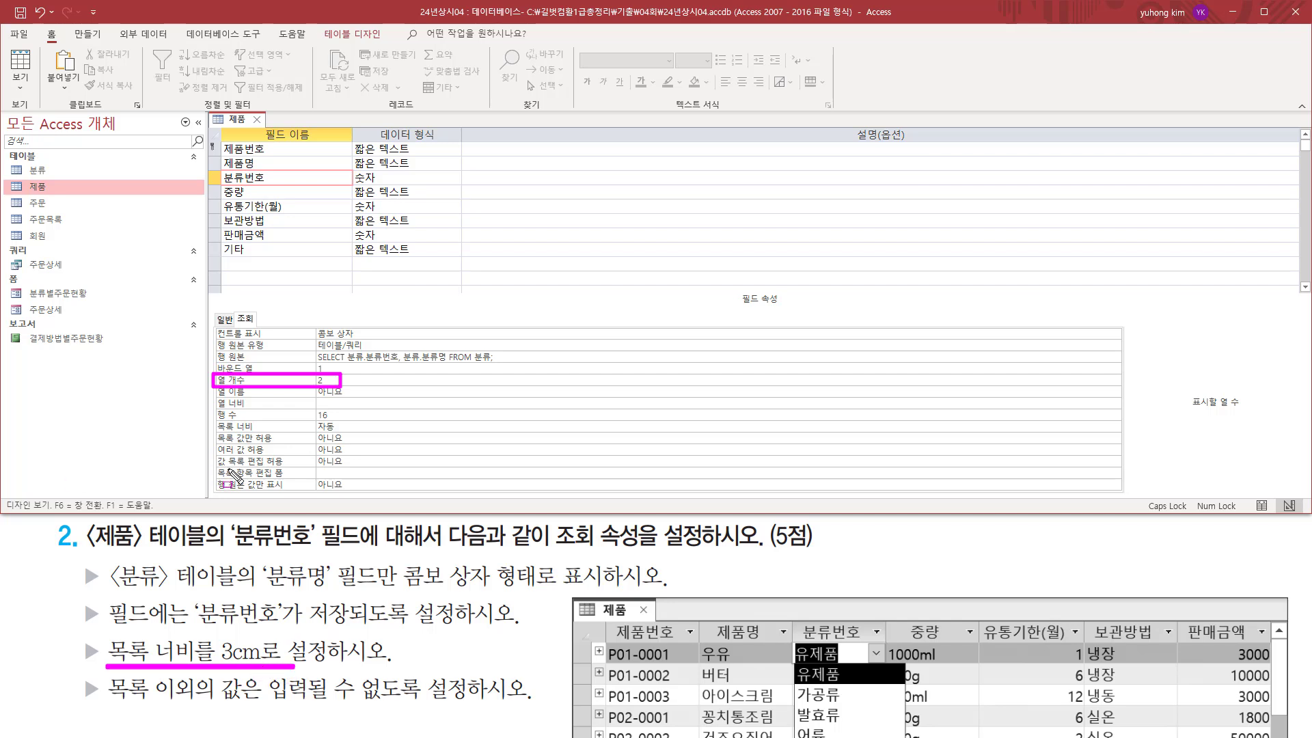
drag(214, 419, 363, 432)
key(Escape)
click(354, 426)
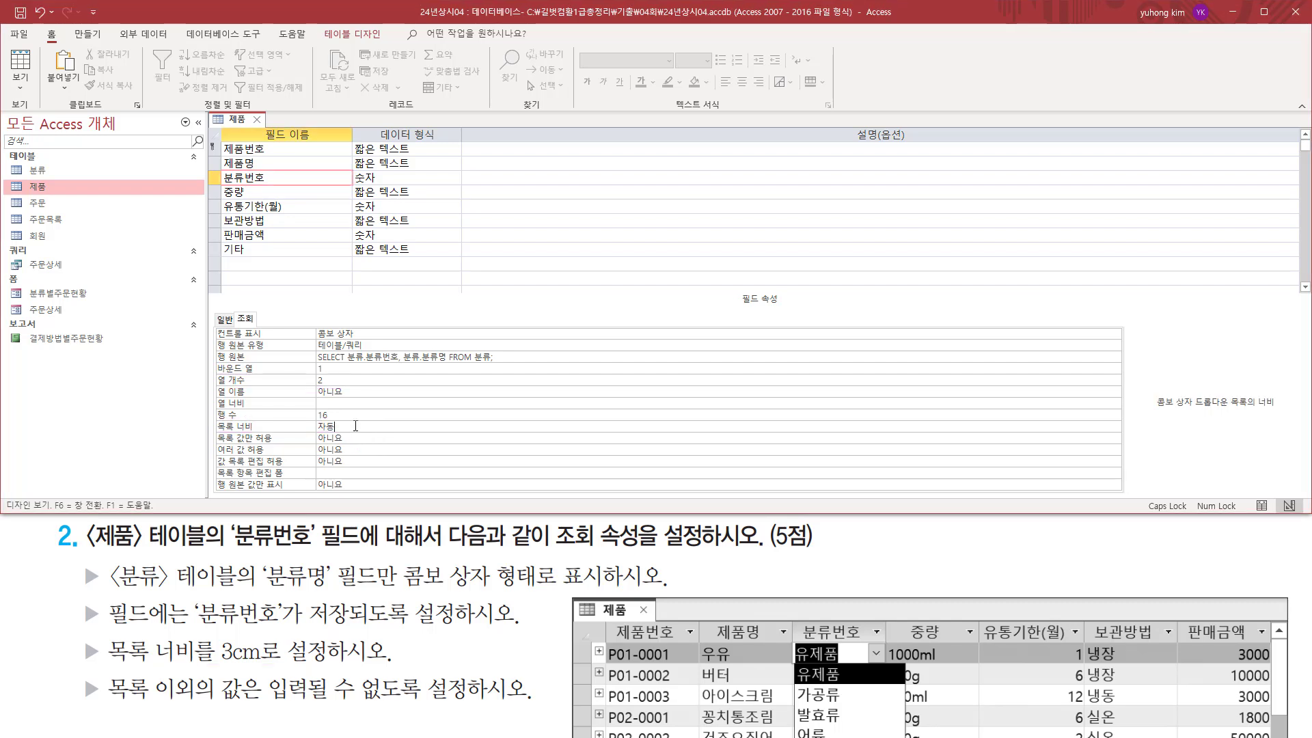
text(3cm)
key(Return)
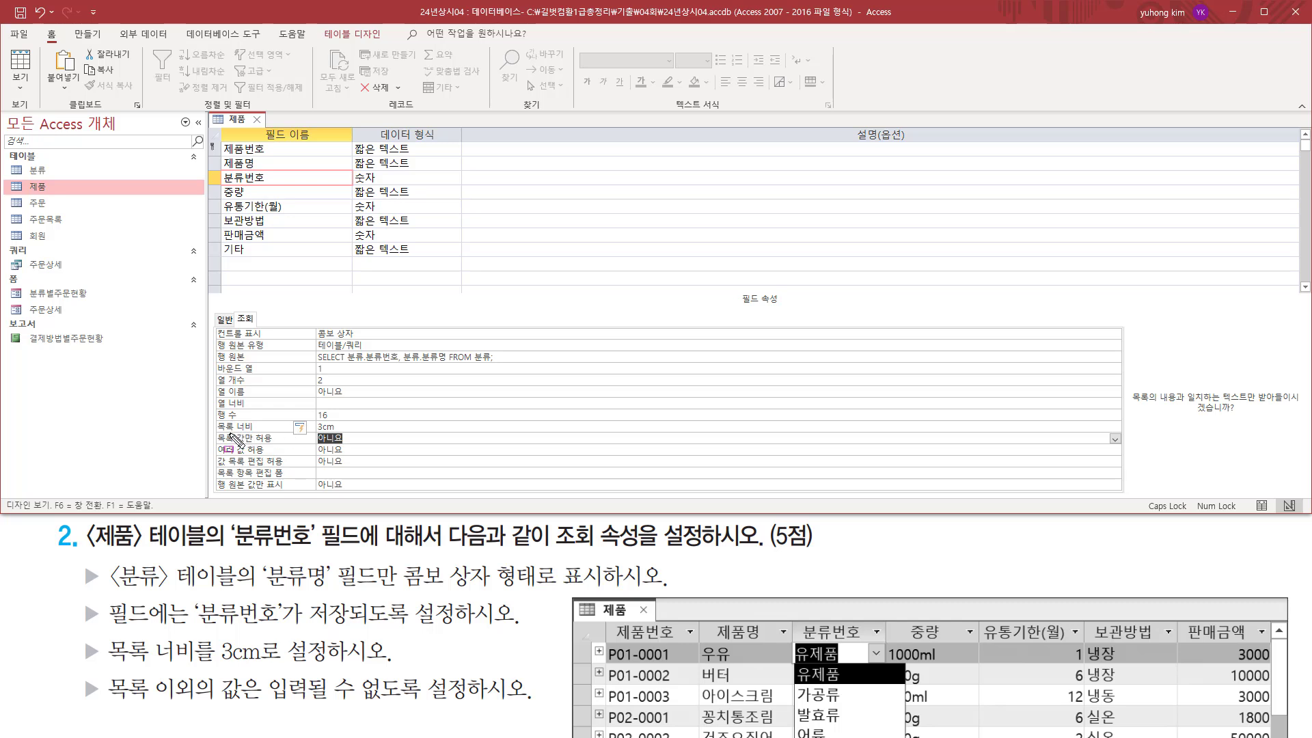
drag(217, 431, 339, 432)
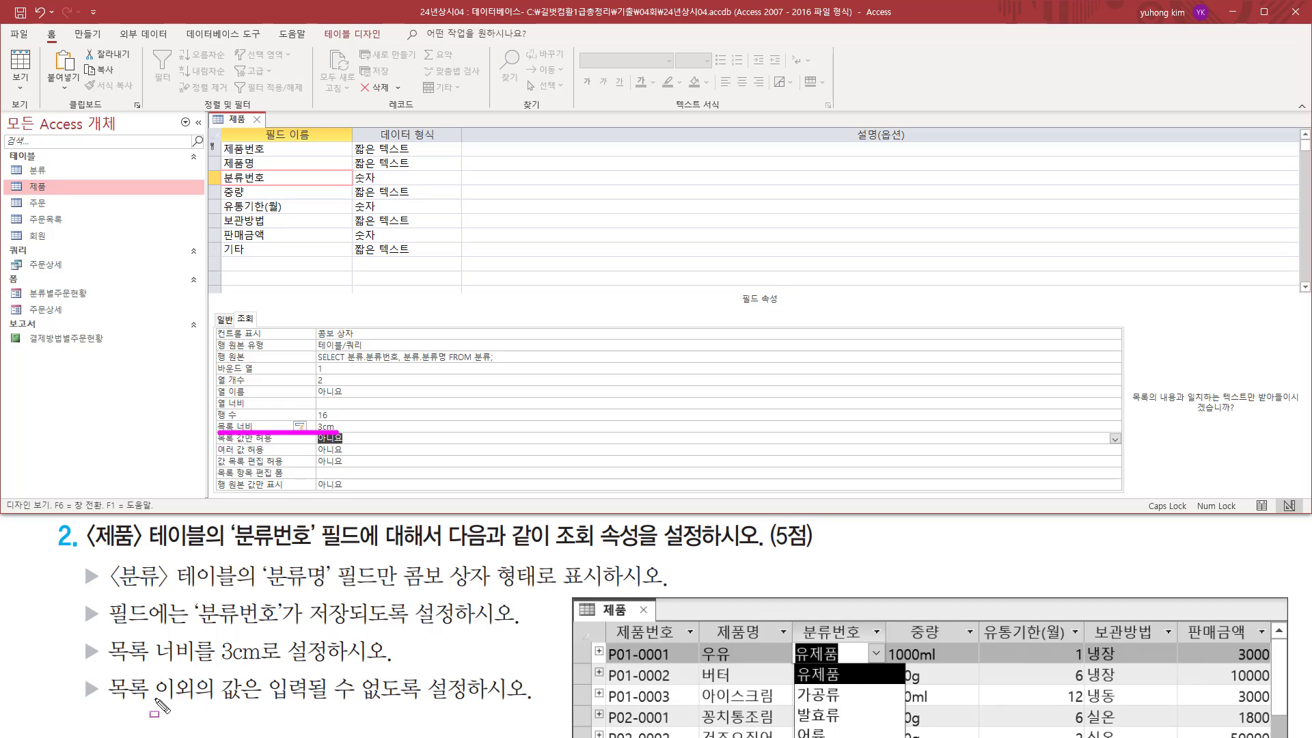
key(Escape)
Restrict the 분류번호 lookup to list entries by setting 목록 값만 허용 to 예.
drag(108, 701, 438, 700)
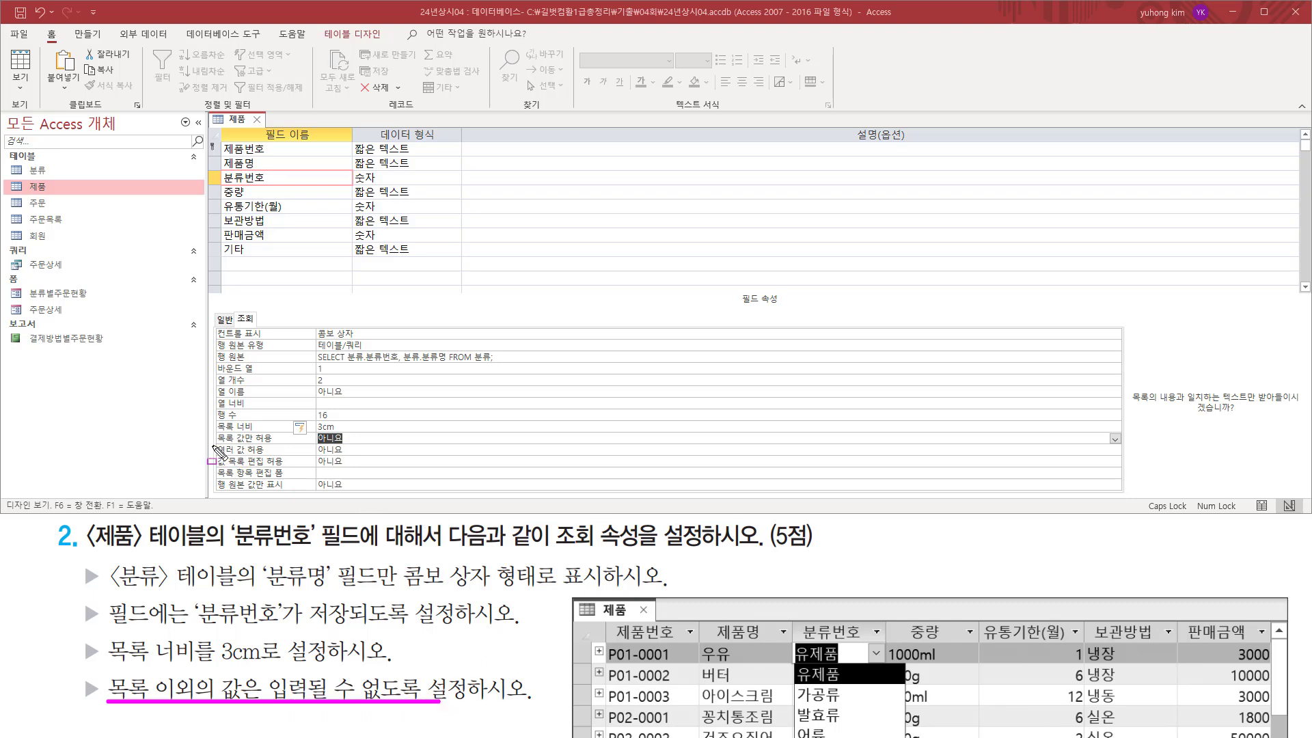
drag(213, 445, 358, 445)
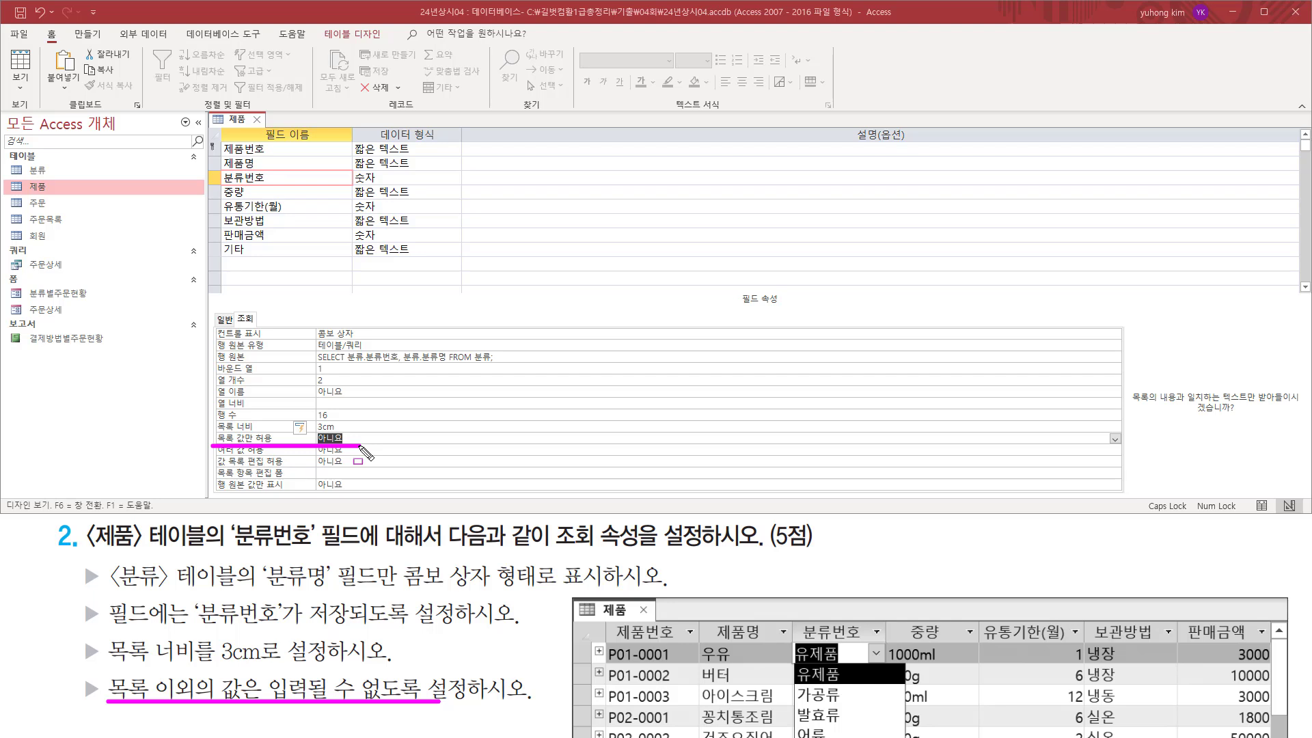
key(Escape)
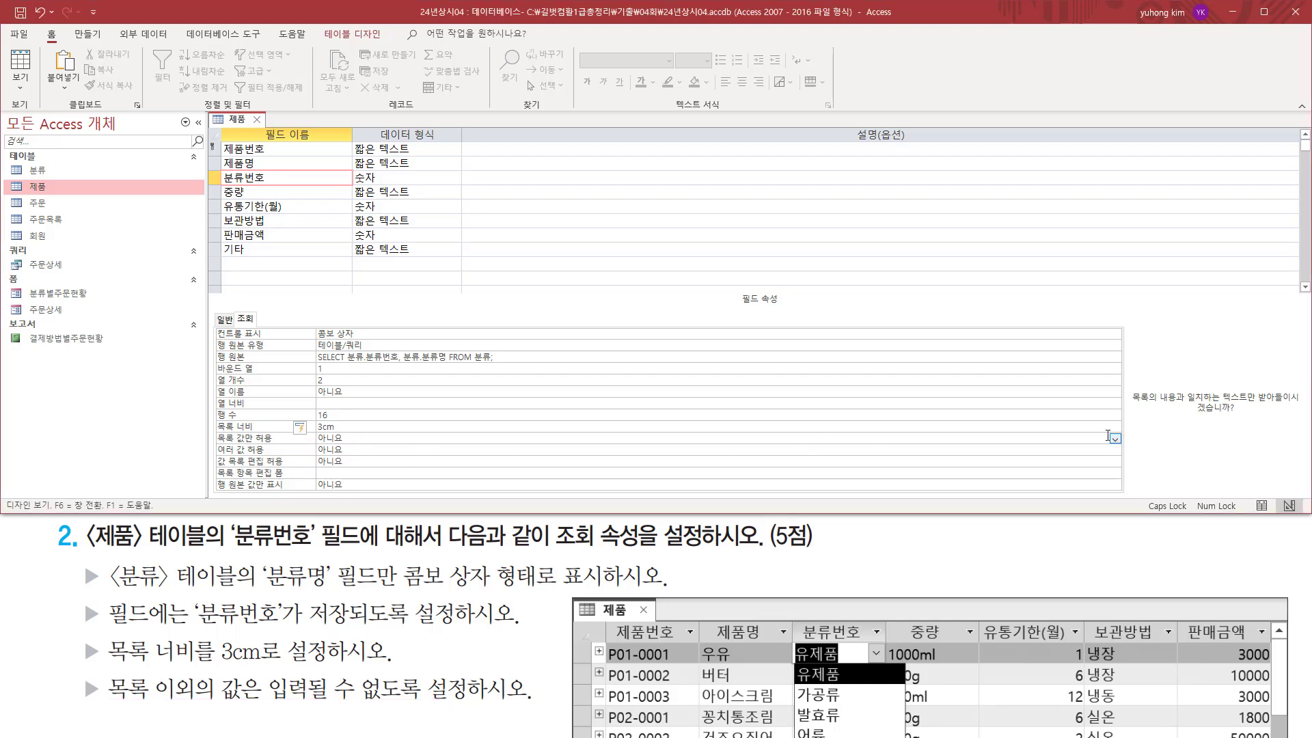
click(1114, 439)
click(1000, 450)
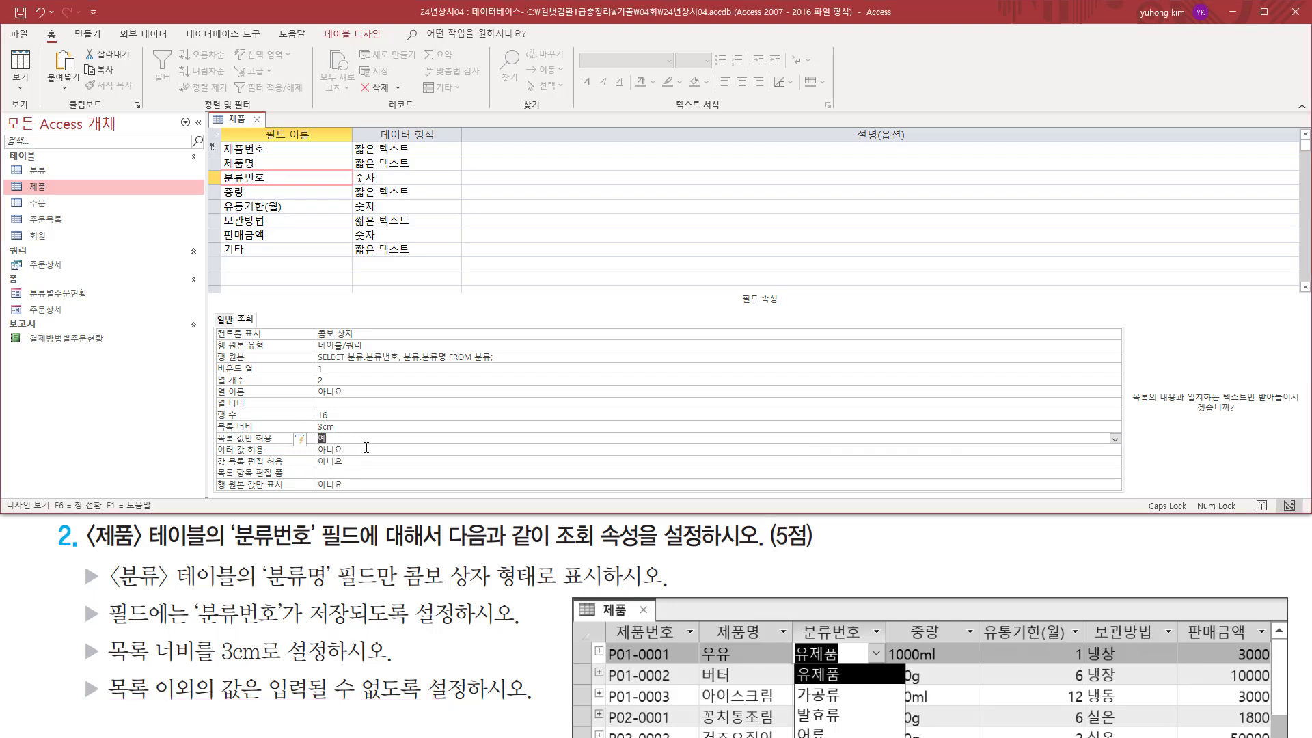
mouse_move(218, 446)
mouse_down()
mouse_move(342, 445)
mouse_move(346, 434)
mouse_up()
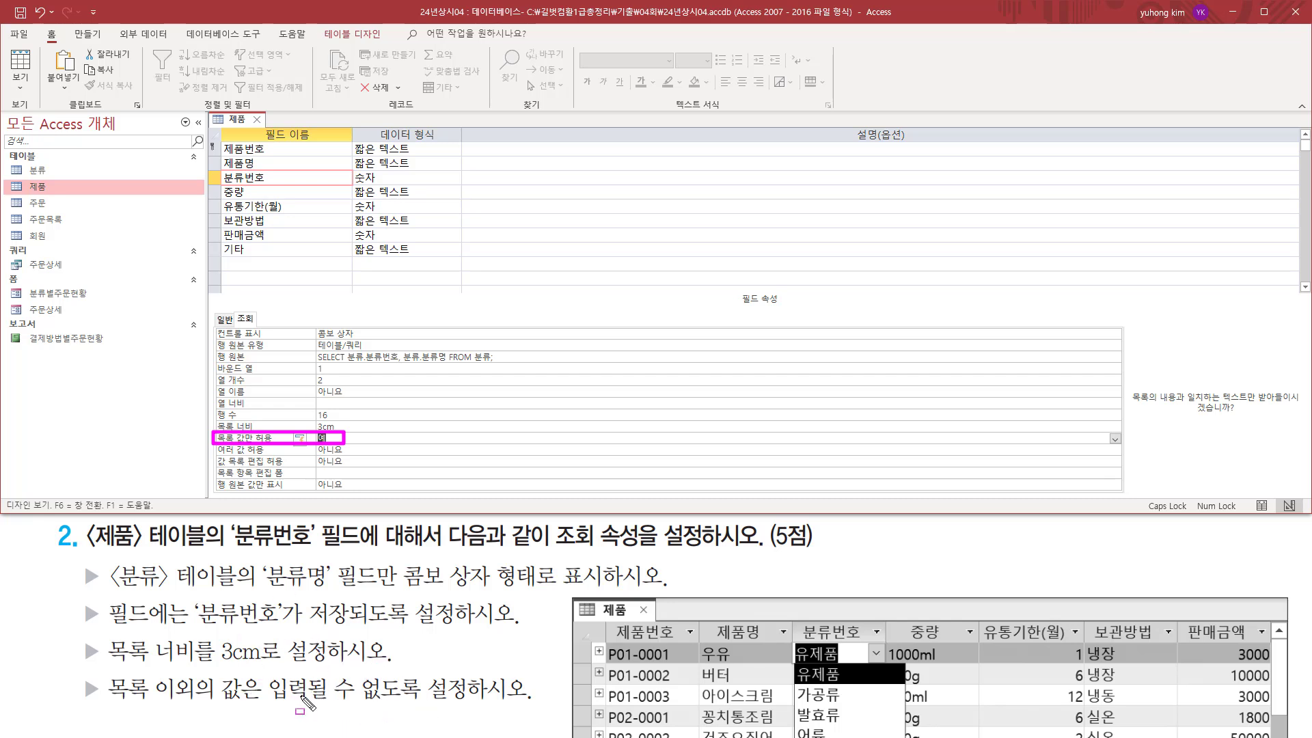
key(Escape)
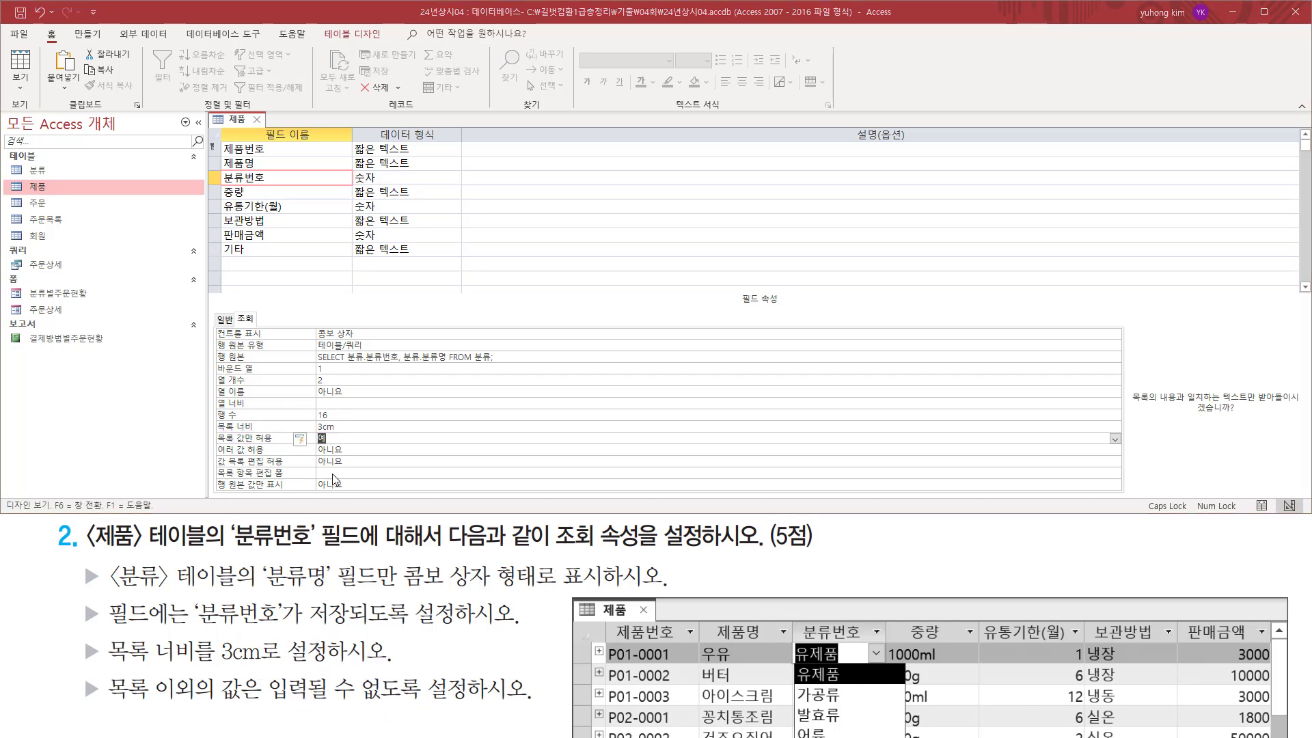
click(348, 438)
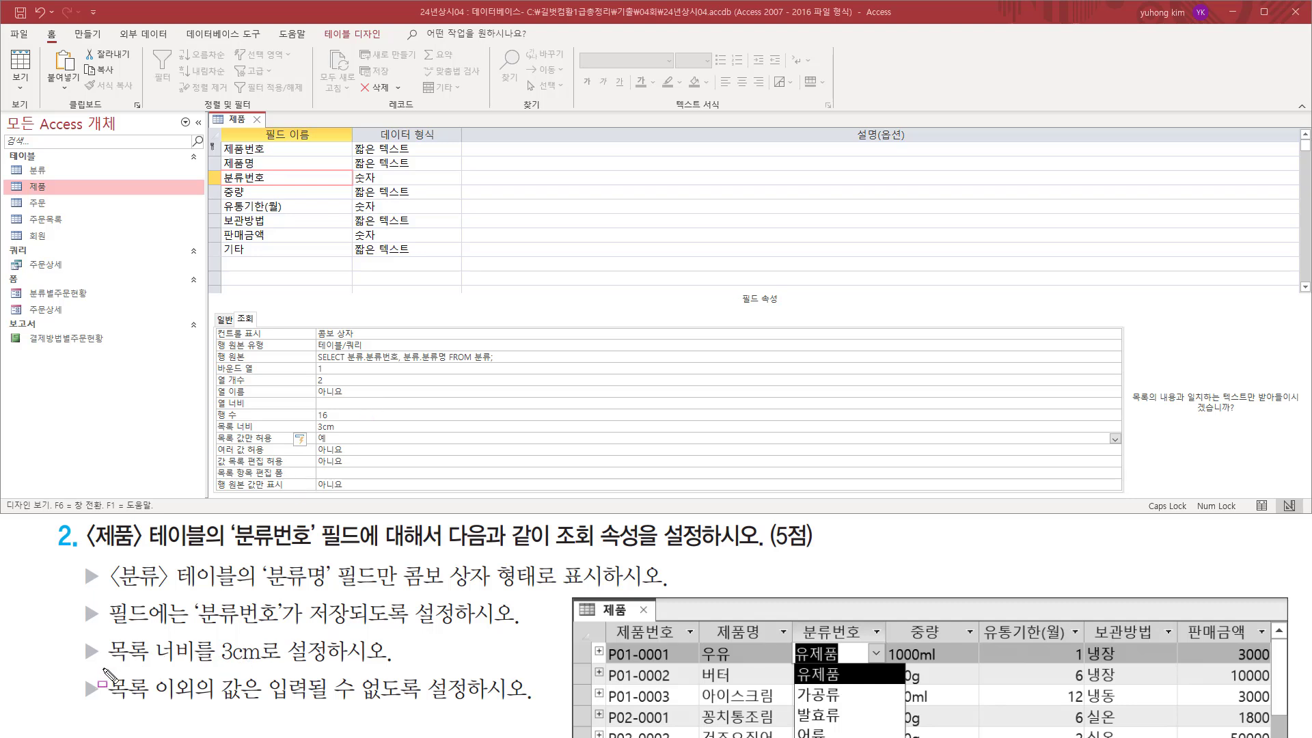
Set the lookup's column widths (열 너비) to 0;3 so that 분류번호 is hidden and only 분류명 is shown.
mouse_move(102, 669)
mouse_down()
mouse_move(314, 669)
mouse_move(288, 640)
mouse_up()
mouse_move(194, 627)
mouse_down()
mouse_move(268, 627)
mouse_move(321, 590)
mouse_up()
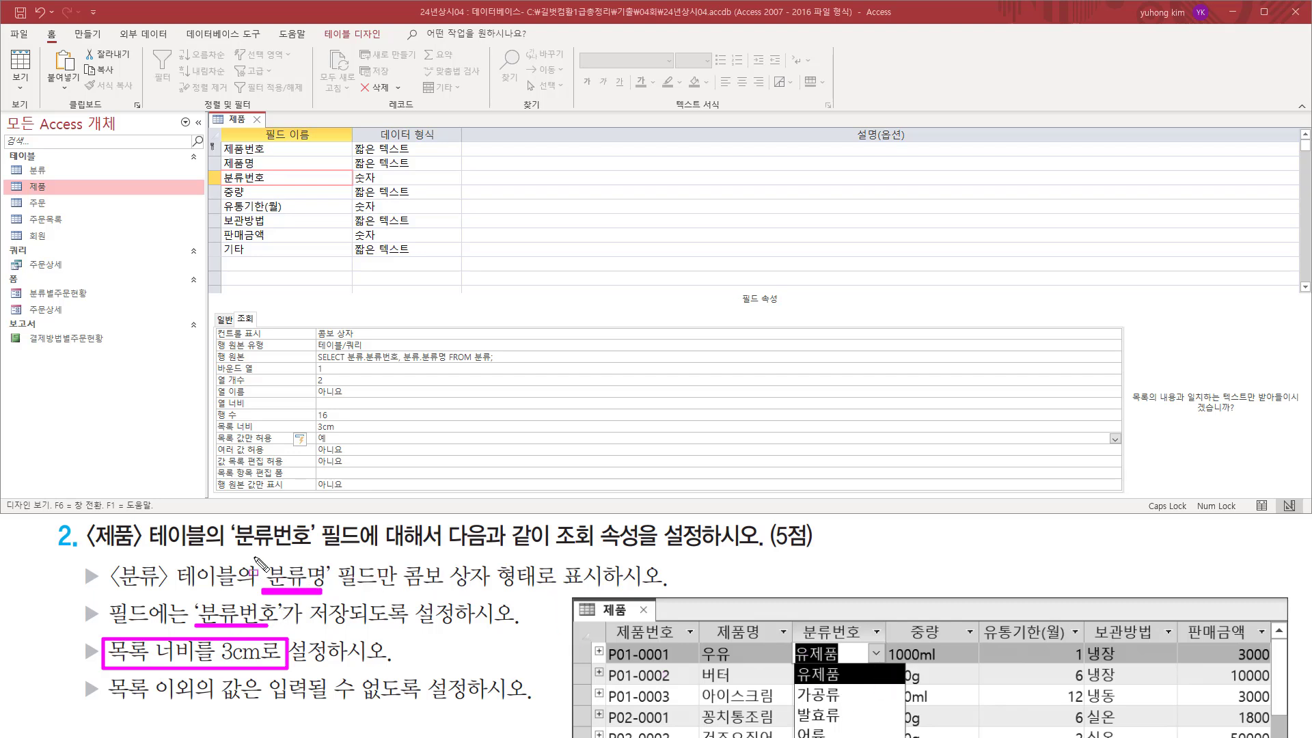
mouse_move(252, 555)
mouse_down()
mouse_move(284, 603)
mouse_move(599, 589)
mouse_up()
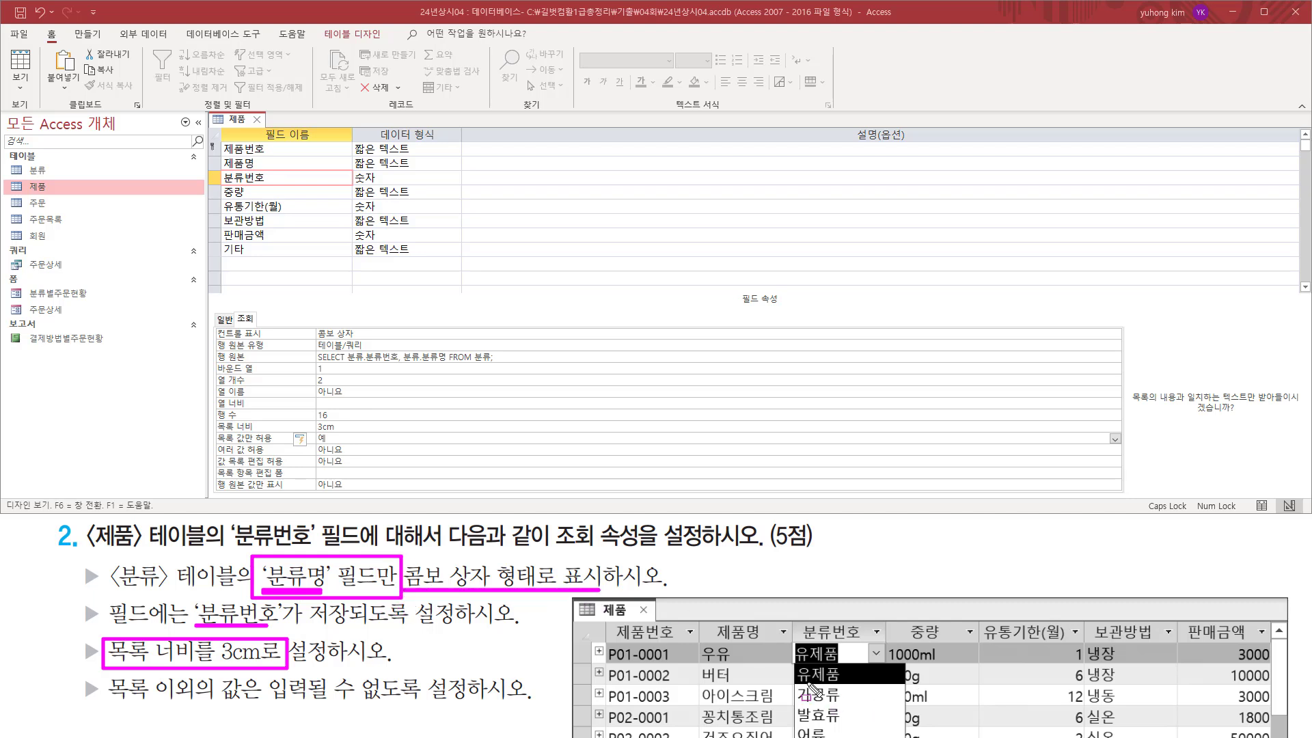
drag(790, 666, 903, 737)
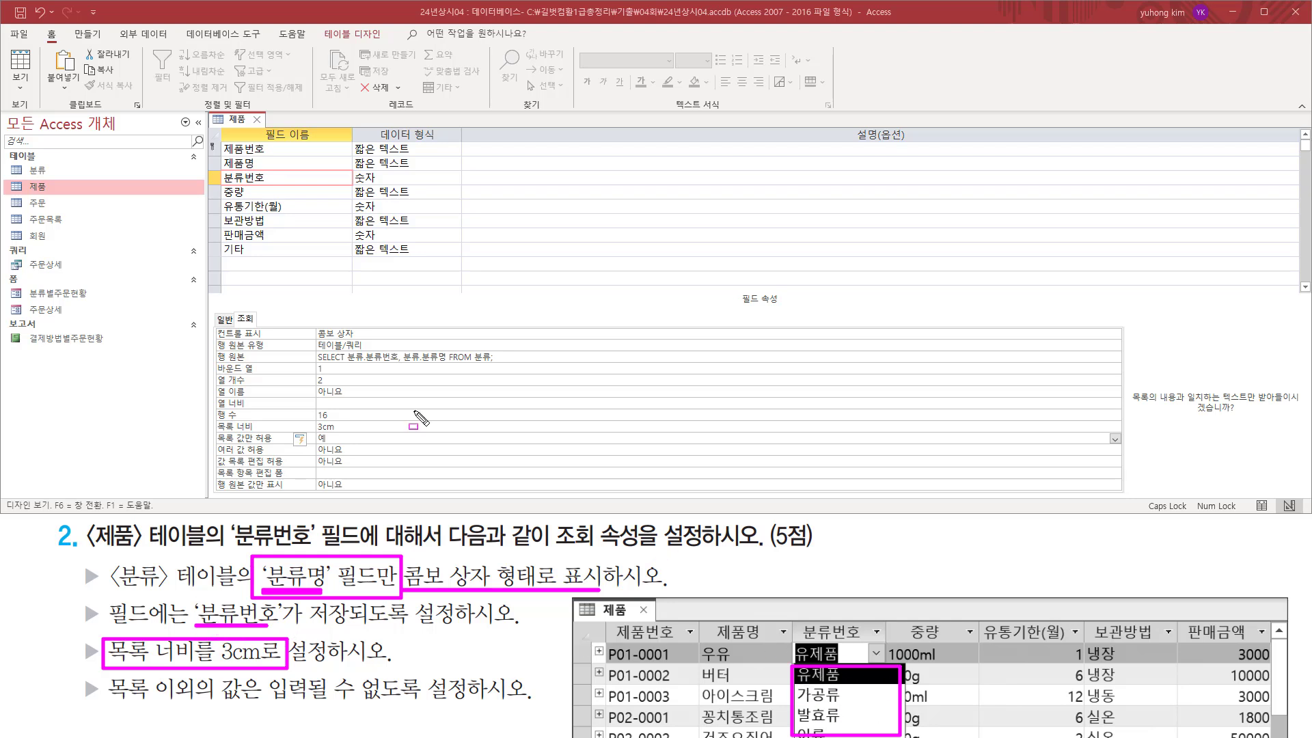
drag(216, 396, 378, 409)
key(Escape)
click(380, 403)
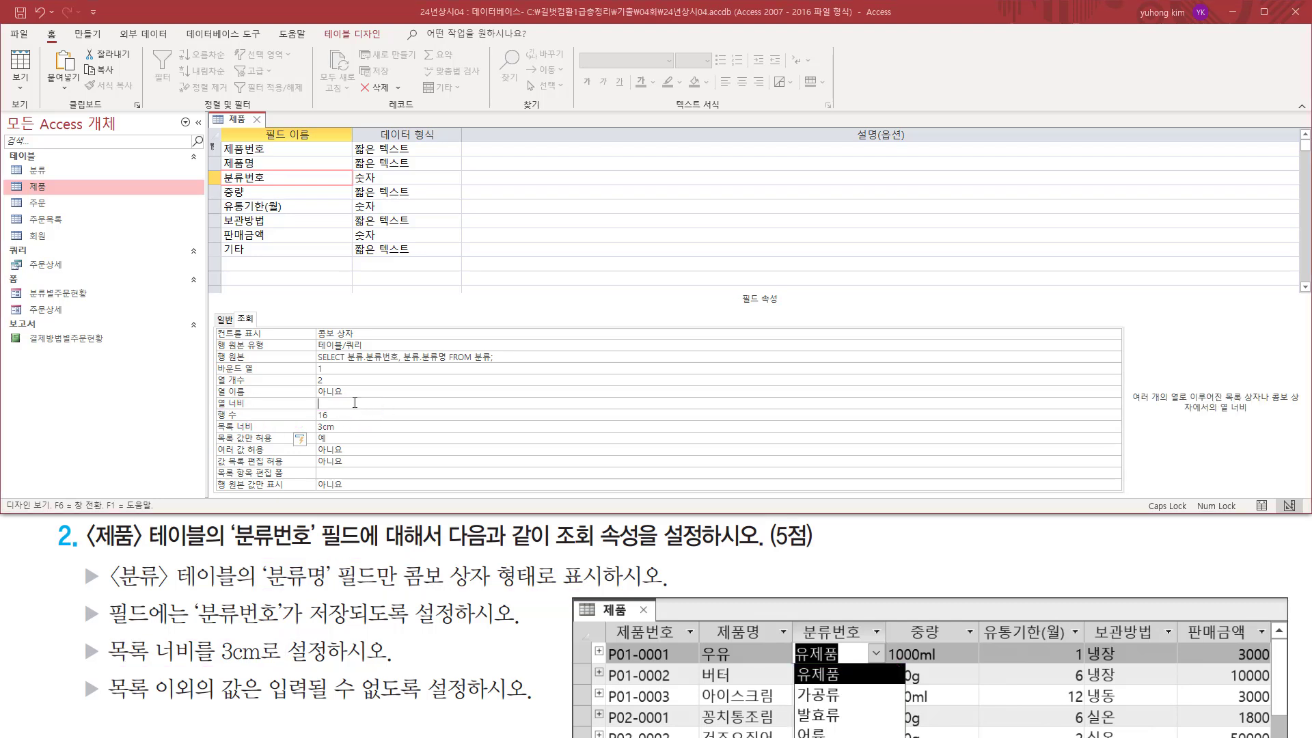
mouse_move(195, 629)
mouse_down()
mouse_move(286, 629)
mouse_move(332, 592)
mouse_up()
key(Escape)
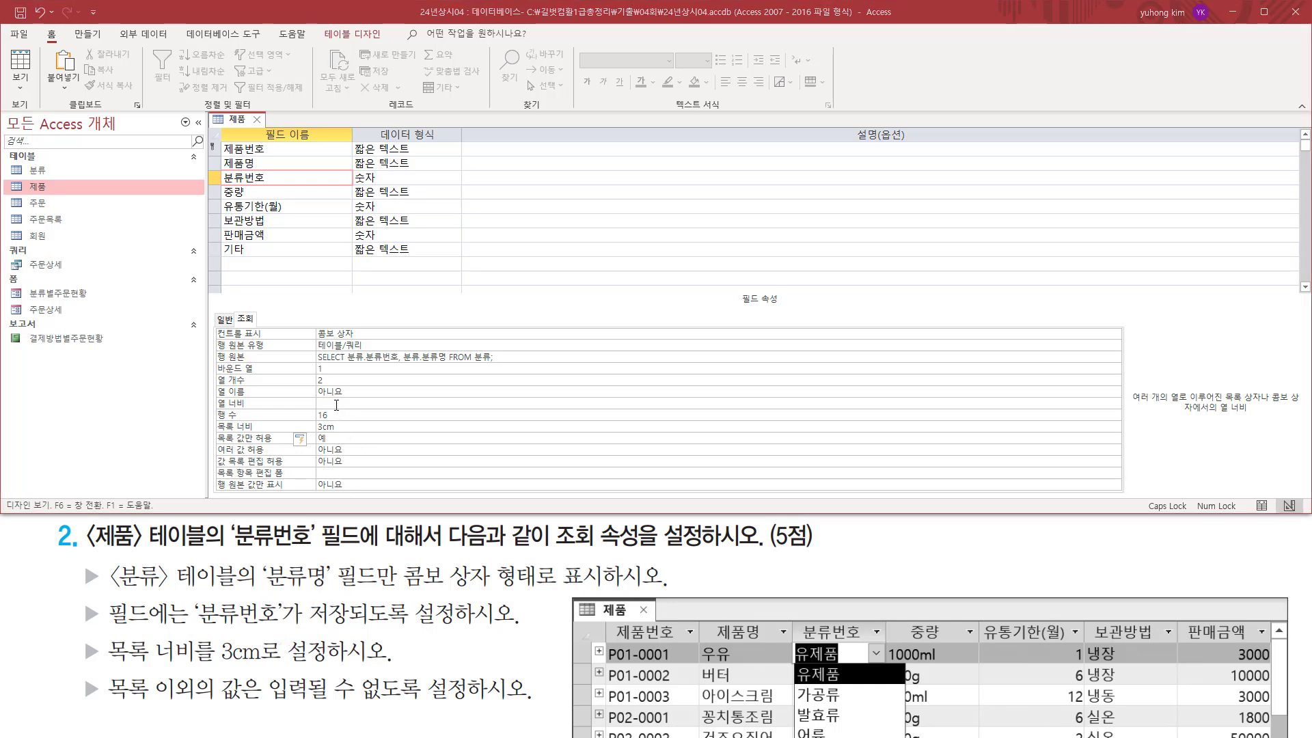
text(0)
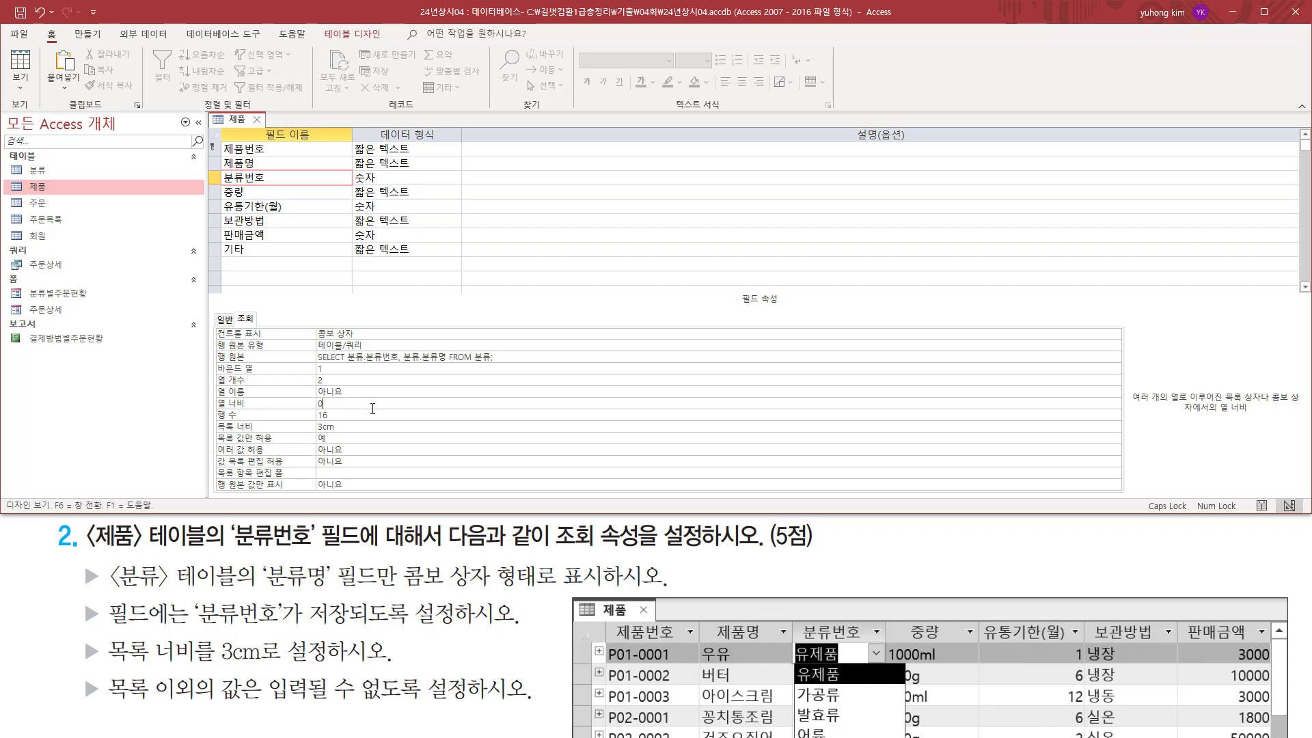
text(;3)
mouse_move(216, 433)
mouse_down()
mouse_move(369, 433)
mouse_move(336, 408)
mouse_up()
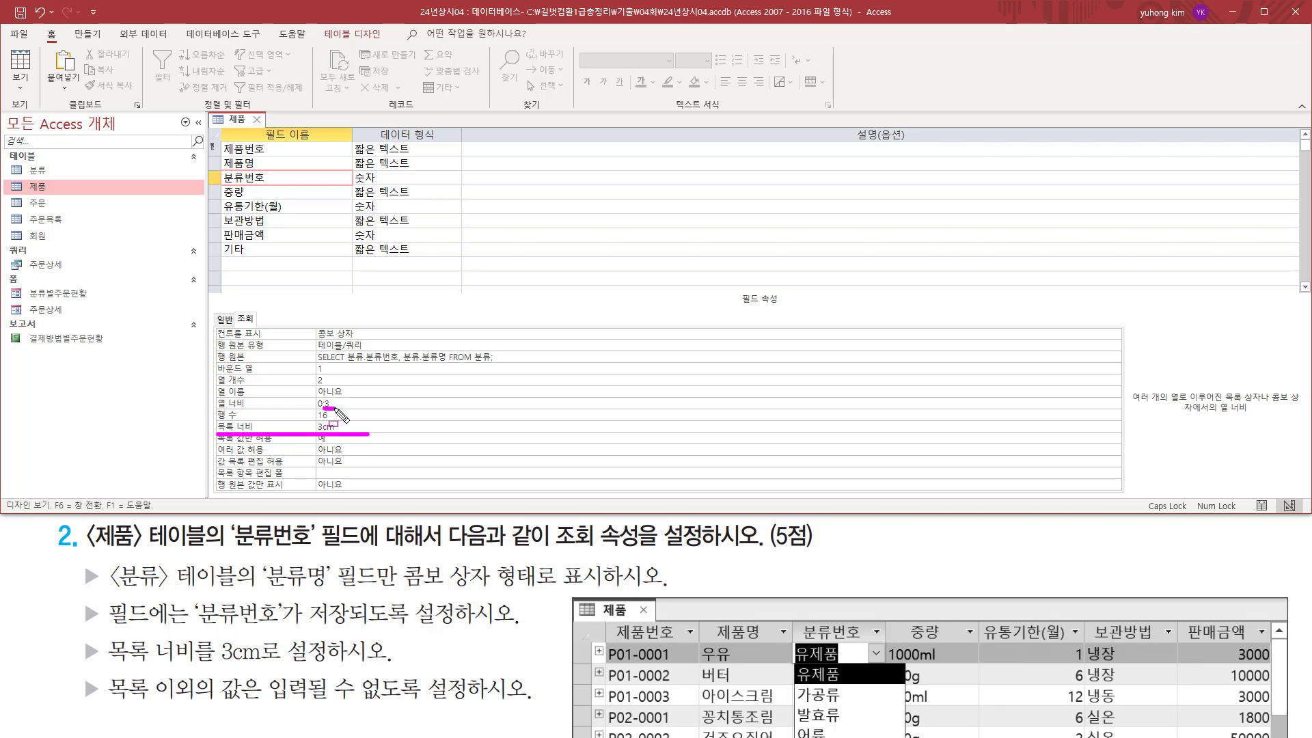
mouse_move(265, 592)
mouse_down()
mouse_move(333, 589)
mouse_move(332, 564)
mouse_up()
key(Escape)
click(347, 414)
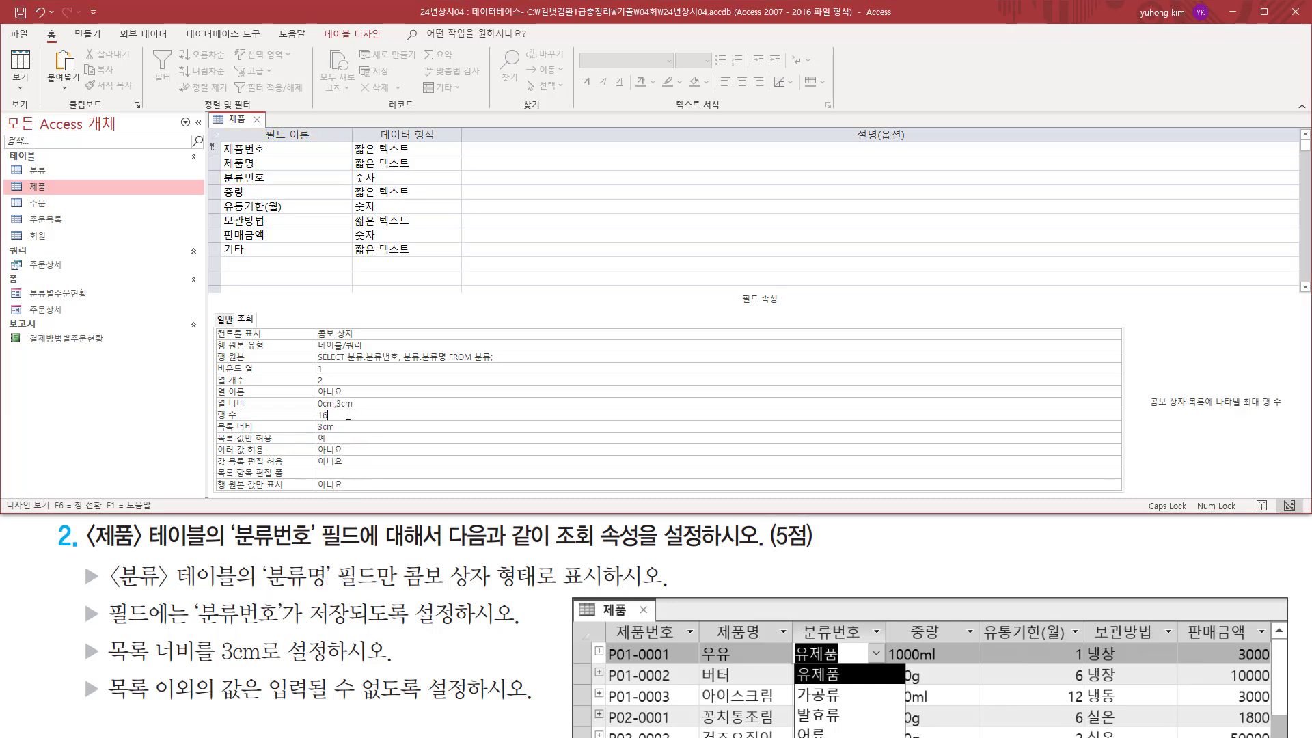
key(ctrl+2)
mouse_move(309, 412)
mouse_down()
mouse_move(375, 412)
mouse_move(375, 397)
mouse_move(308, 412)
mouse_up()
drag(209, 411, 310, 410)
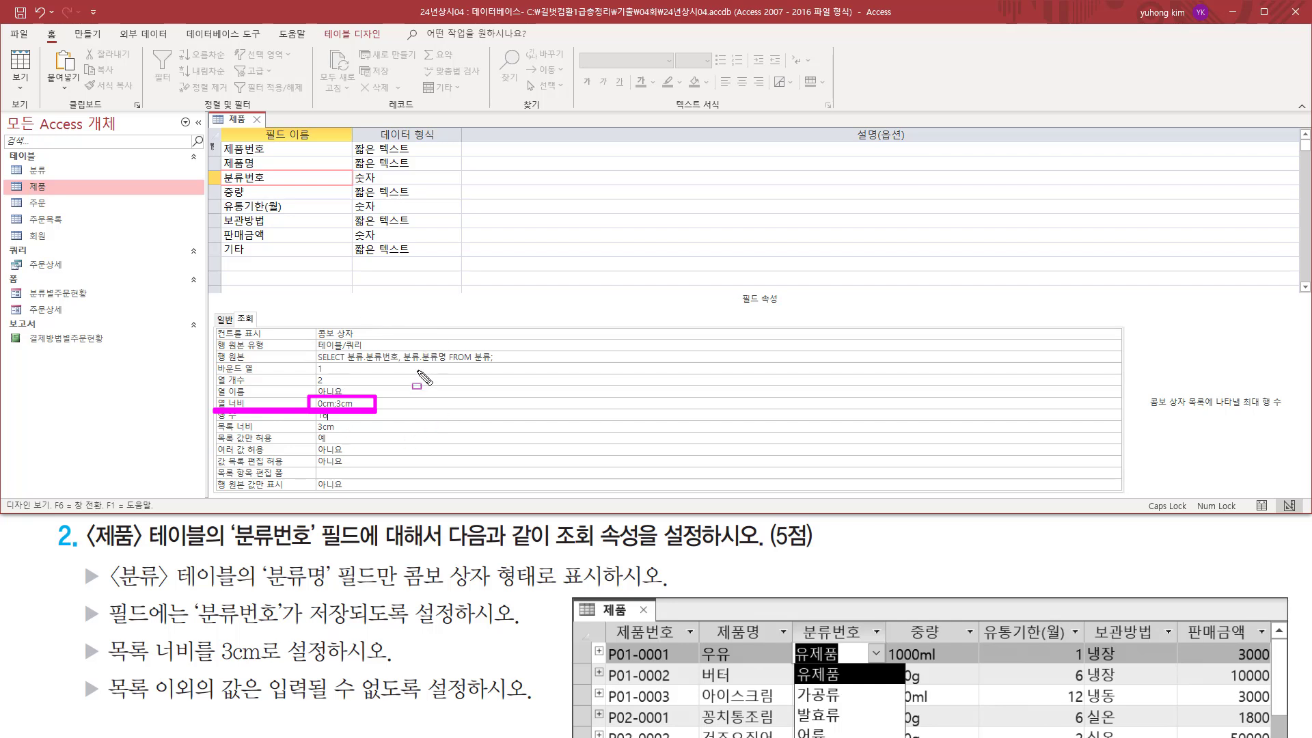
key(Escape)
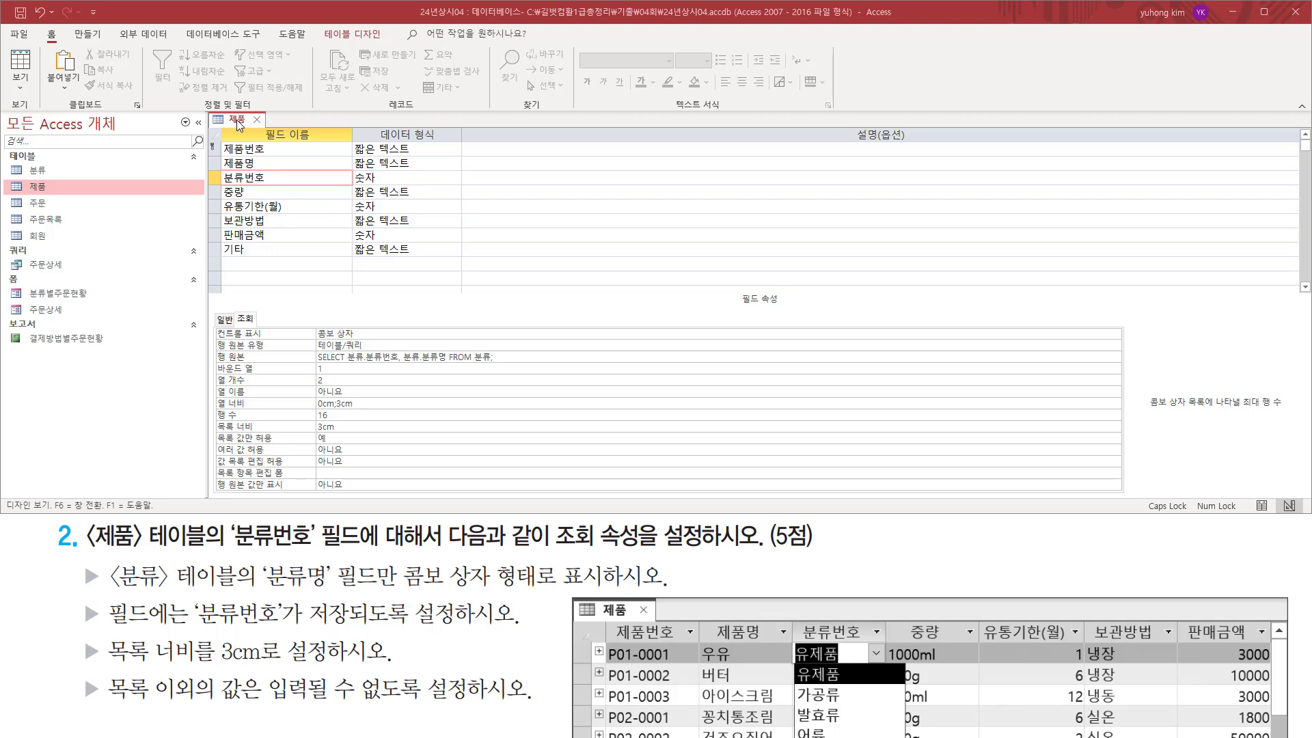
Save the 제품 table's design changes and switch the table to Datasheet view.
right_click(239, 124)
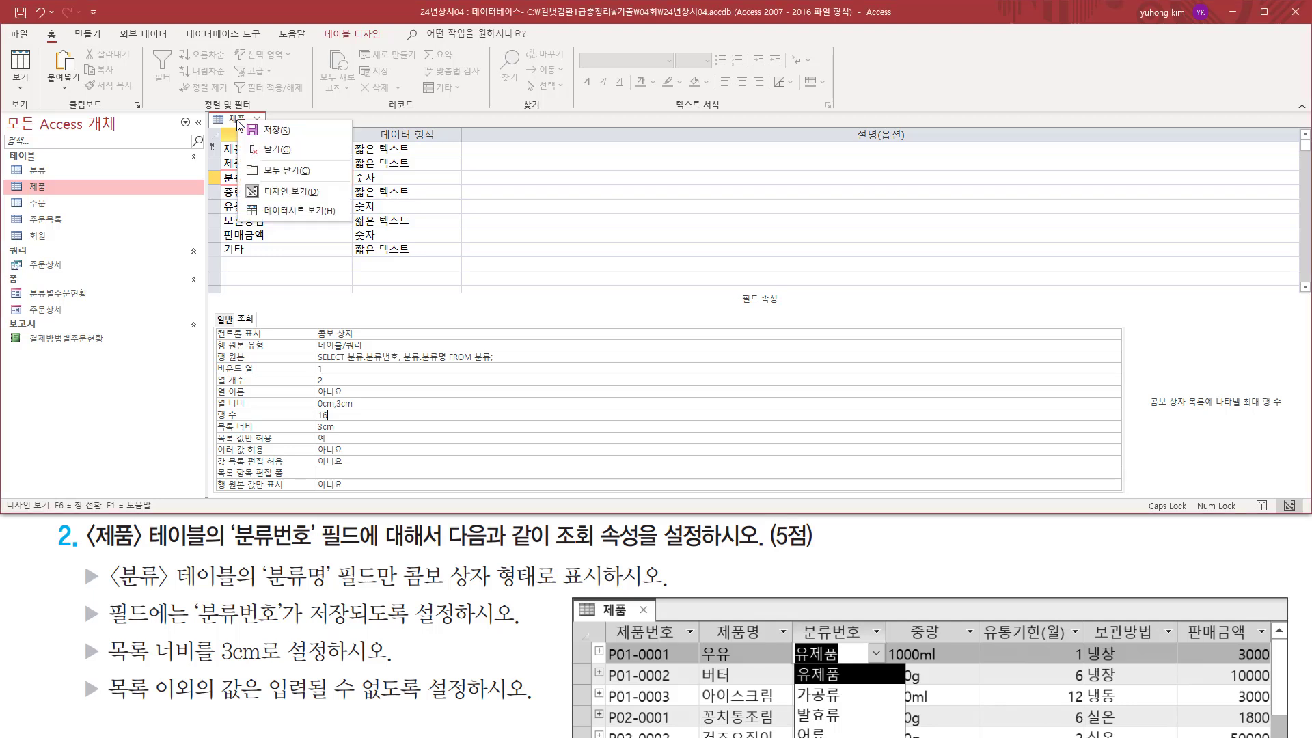
click(280, 211)
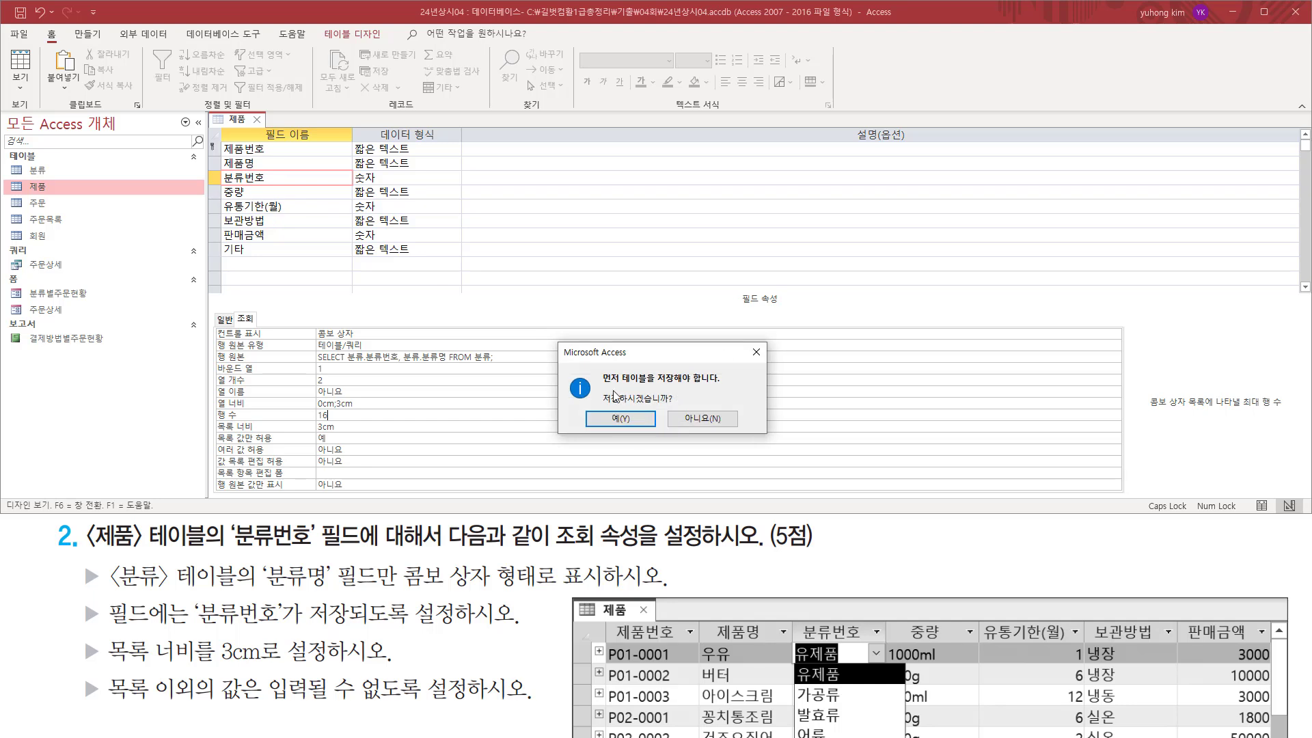
click(626, 423)
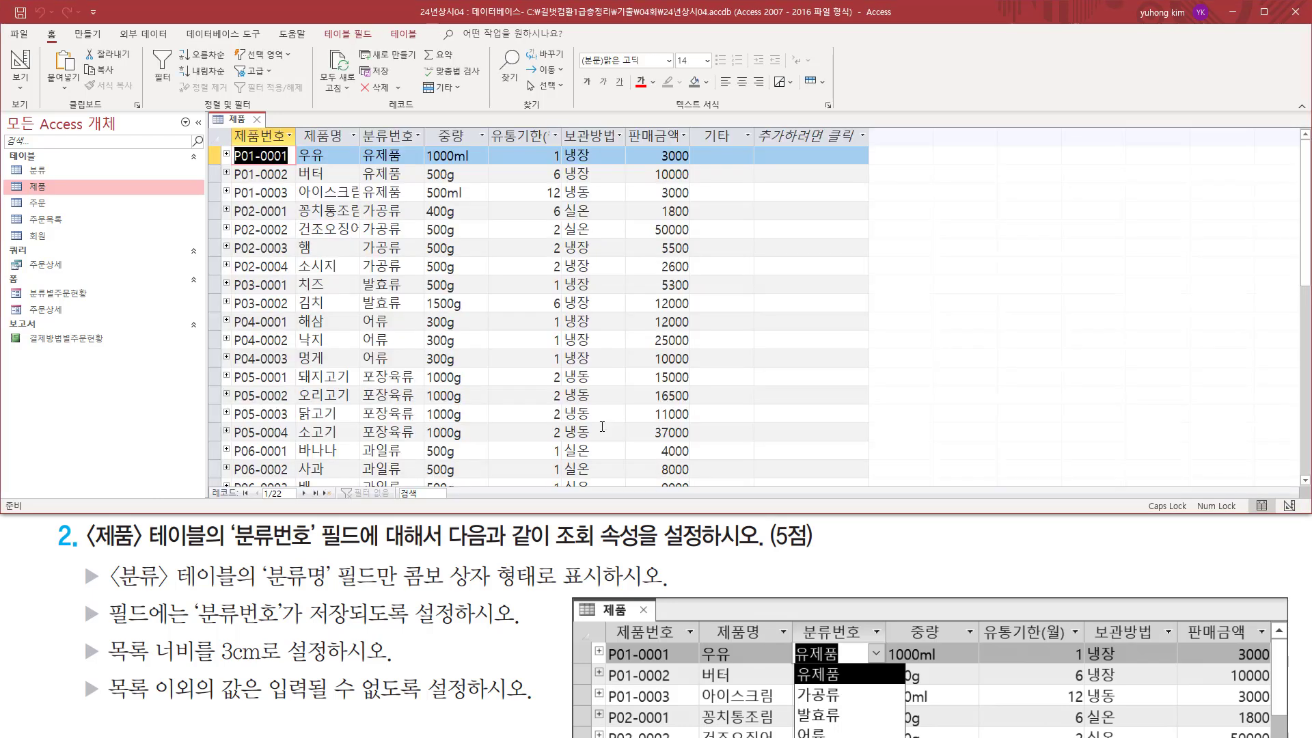
Check the 분류번호 combo box list in the first record against the task, then close the 제품 table.
click(403, 156)
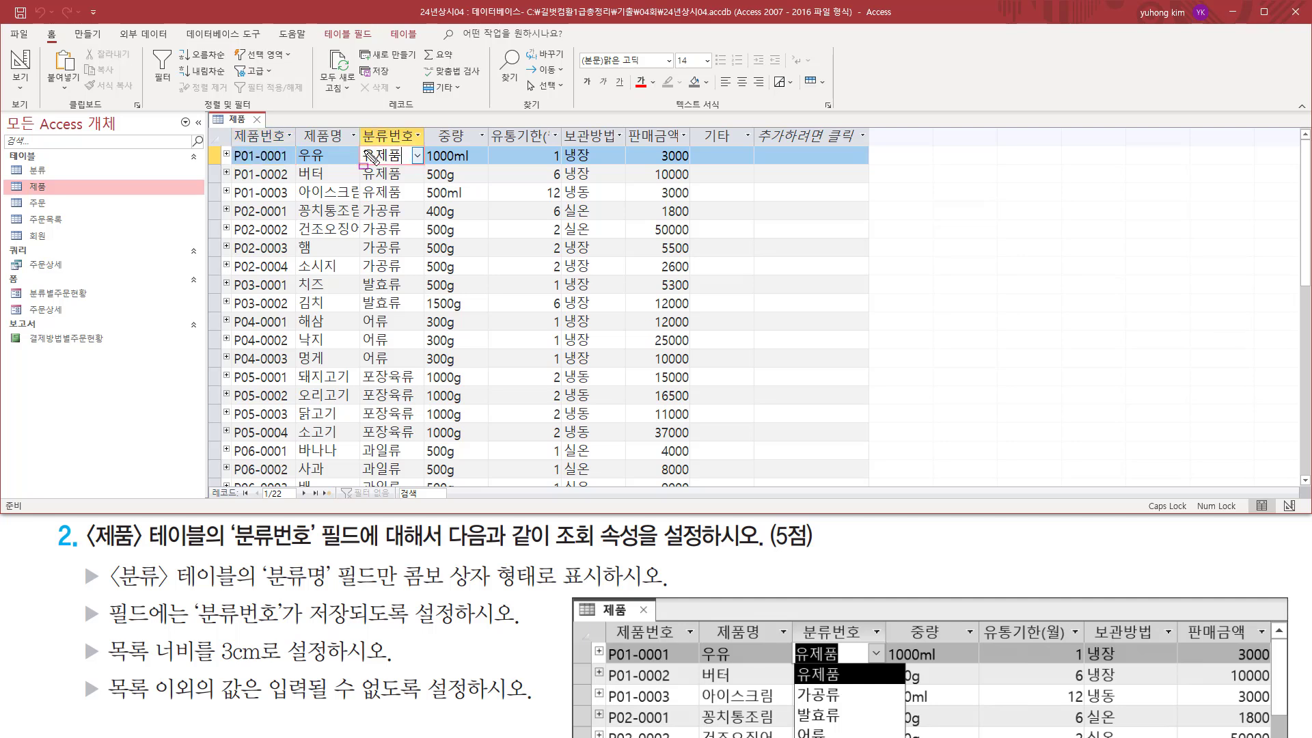
mouse_move(358, 147)
mouse_down()
mouse_move(366, 163)
mouse_move(428, 172)
mouse_up()
key(Escape)
click(417, 157)
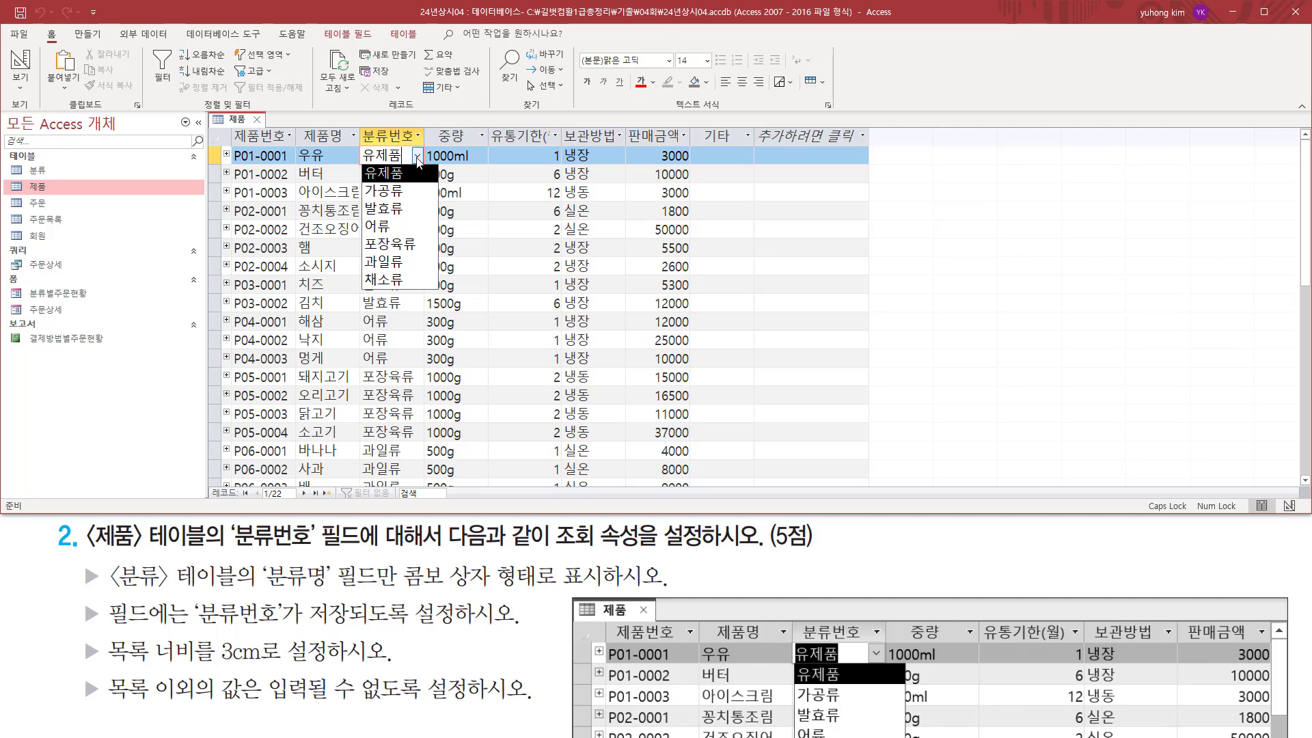
click(418, 159)
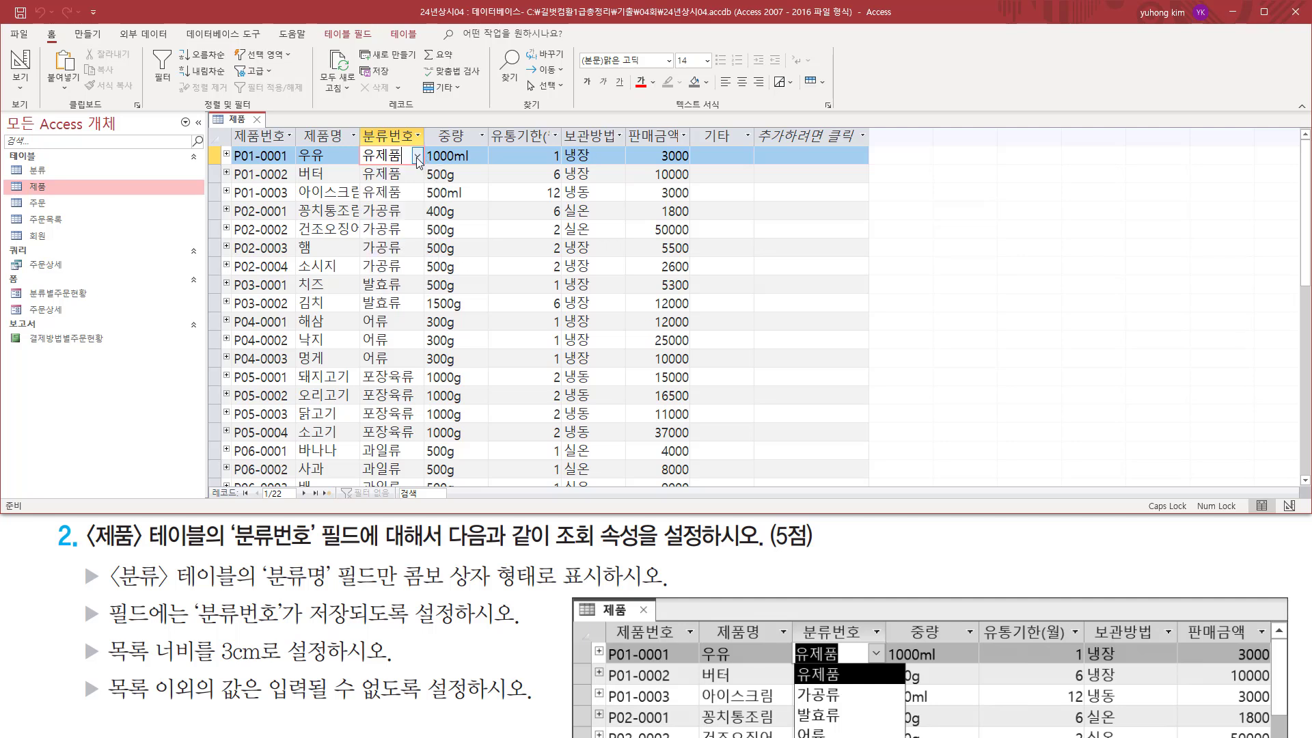
click(259, 120)
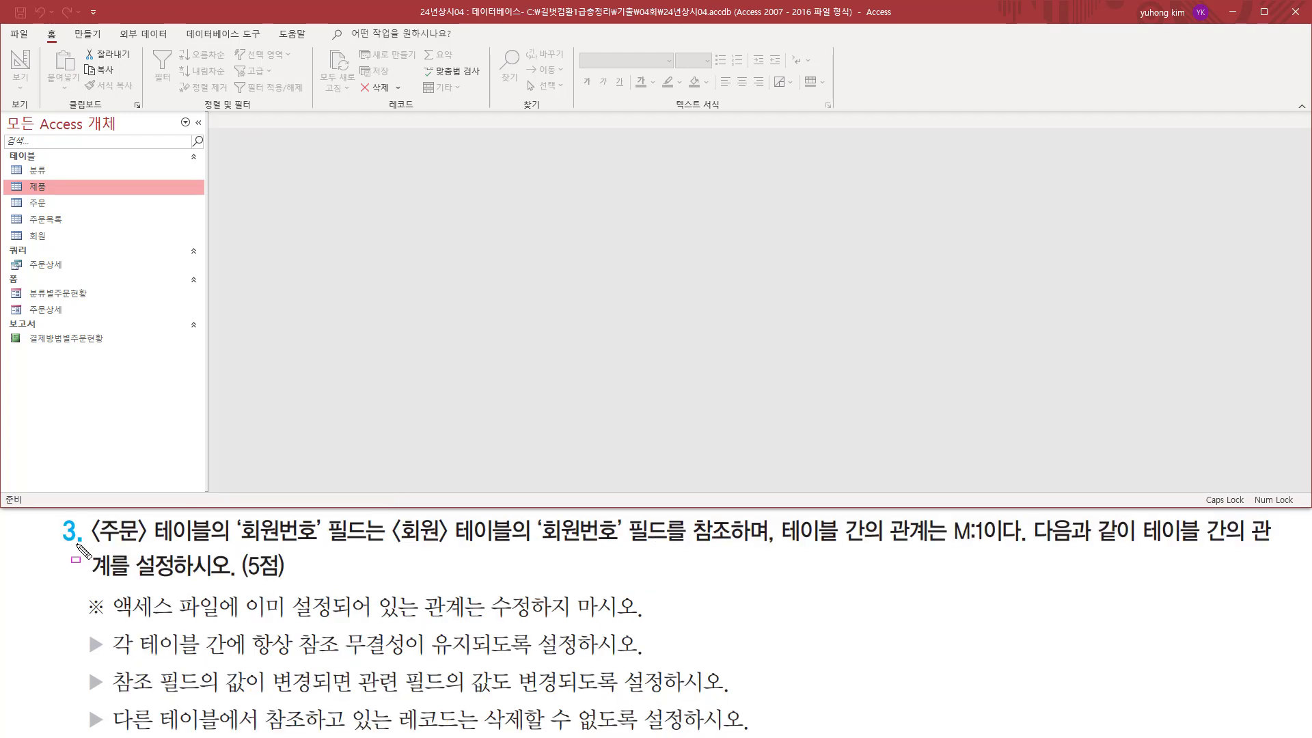
Review the requirements for the M:1 relationship between 주문 and 회원 on 회원번호, and open the Relationships window.
mouse_move(90, 544)
mouse_down()
mouse_move(184, 544)
mouse_move(215, 532)
mouse_move(215, 516)
mouse_move(369, 546)
mouse_move(391, 511)
mouse_move(511, 545)
mouse_move(670, 548)
mouse_up()
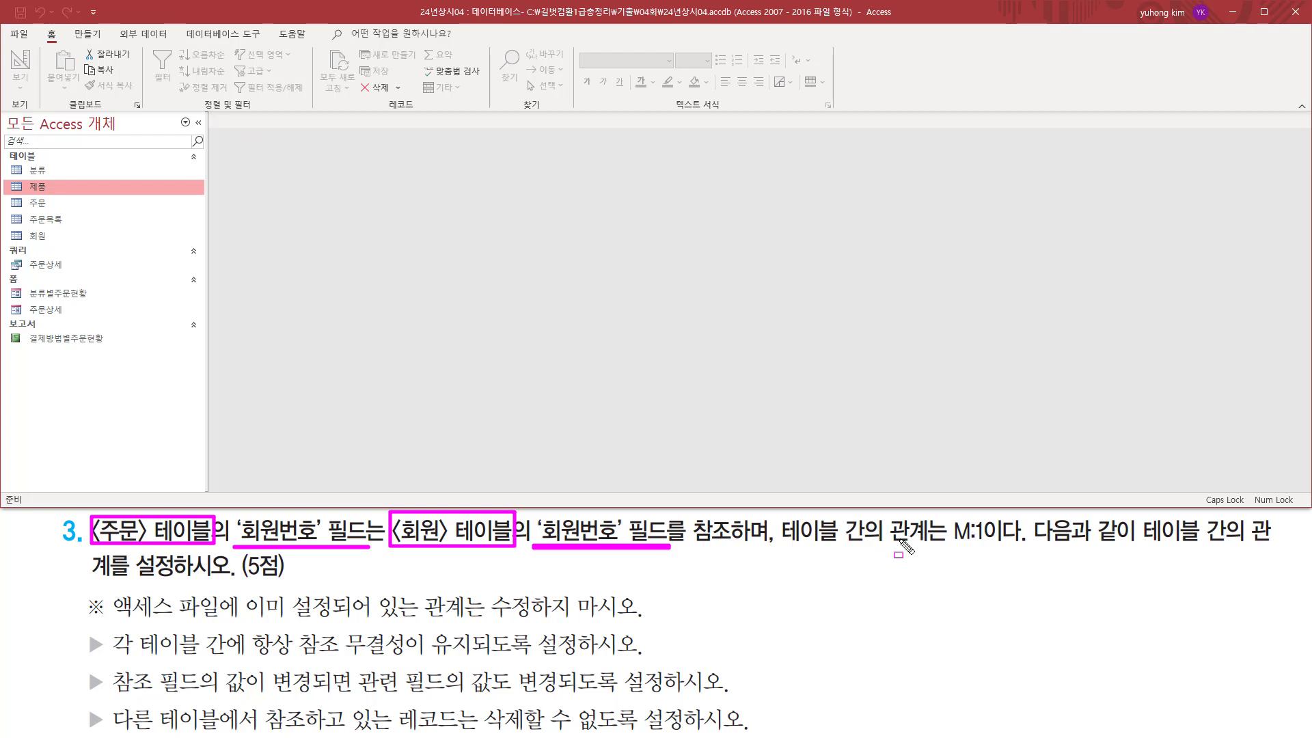
drag(944, 544, 997, 544)
drag(182, 25, 261, 46)
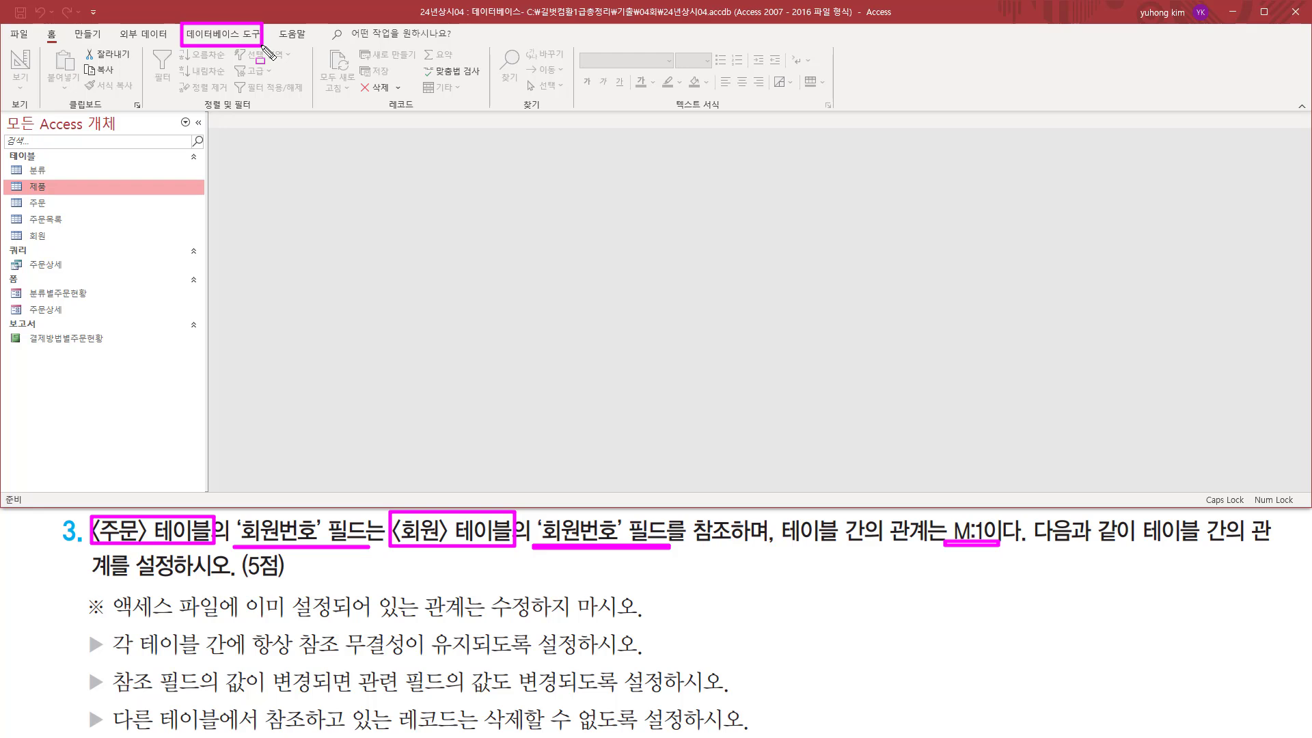
key(Escape)
click(229, 35)
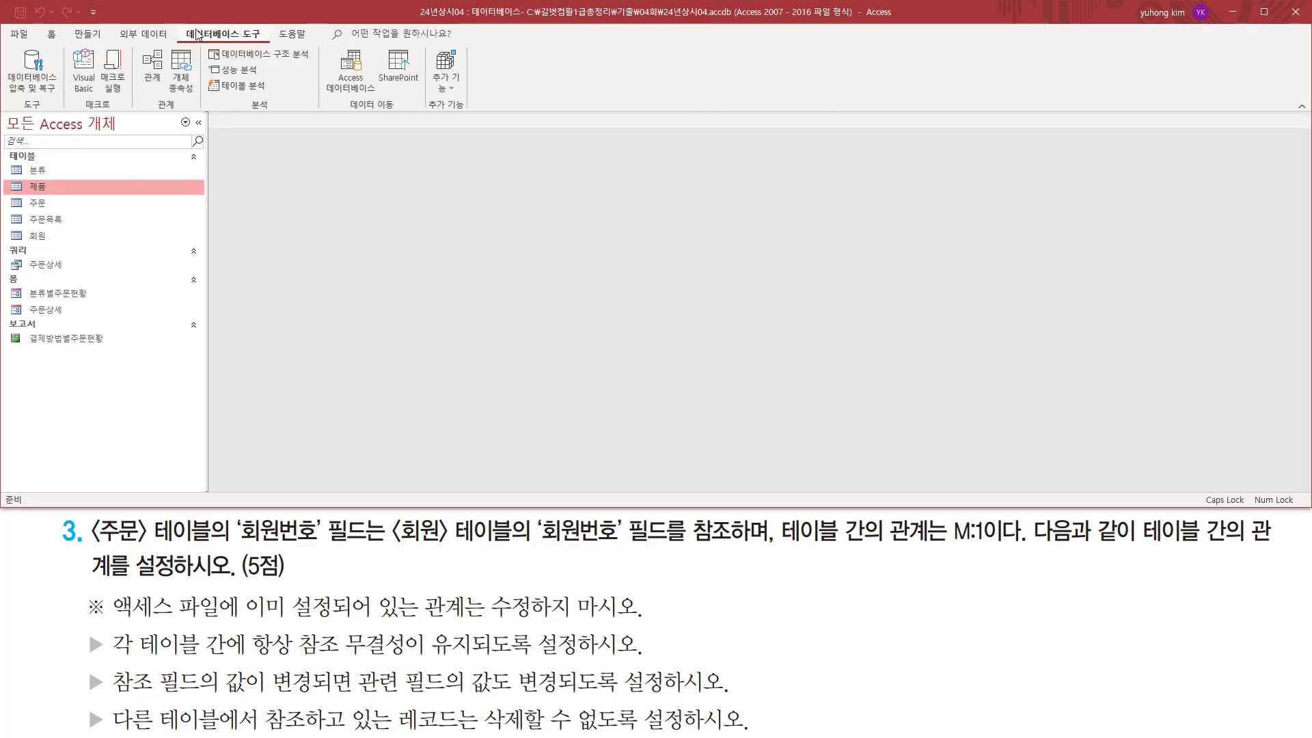
mouse_move(179, 25)
mouse_down()
mouse_move(268, 44)
mouse_move(177, 26)
mouse_up()
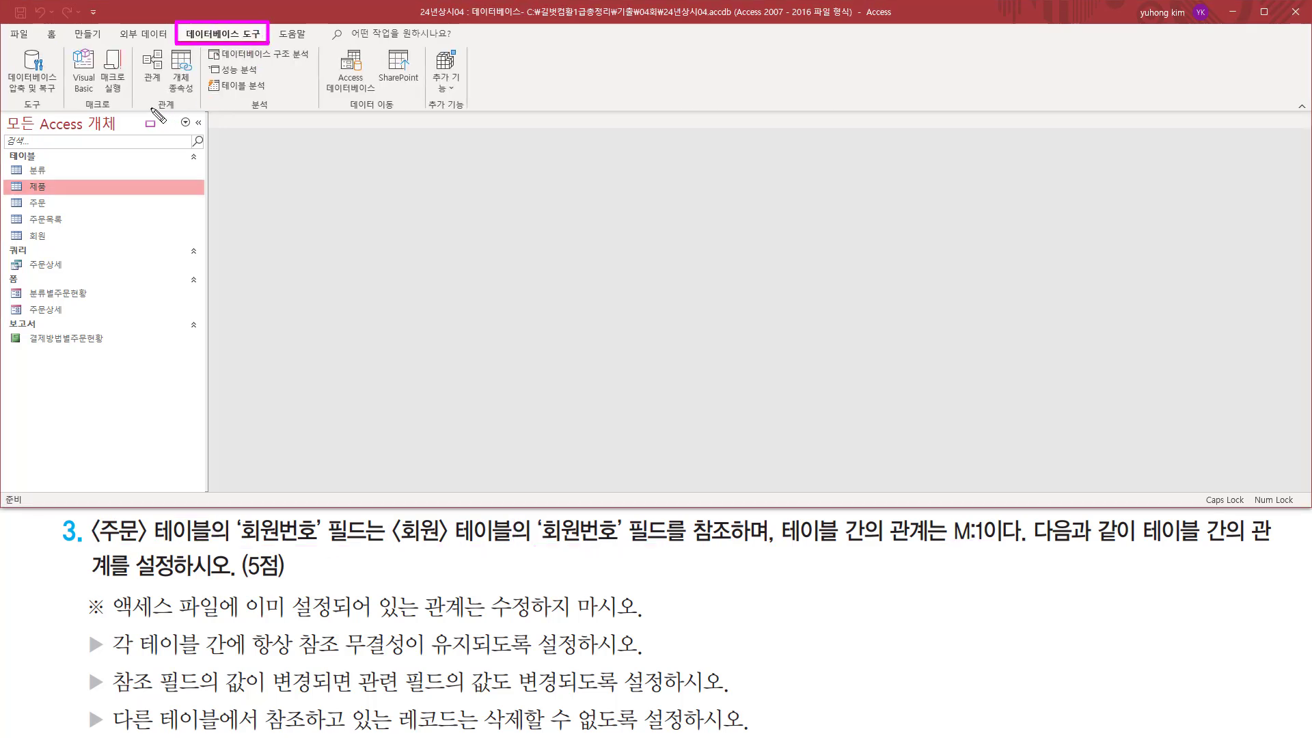
drag(149, 108, 179, 108)
mouse_move(135, 46)
mouse_down()
mouse_move(167, 87)
mouse_move(135, 46)
mouse_up()
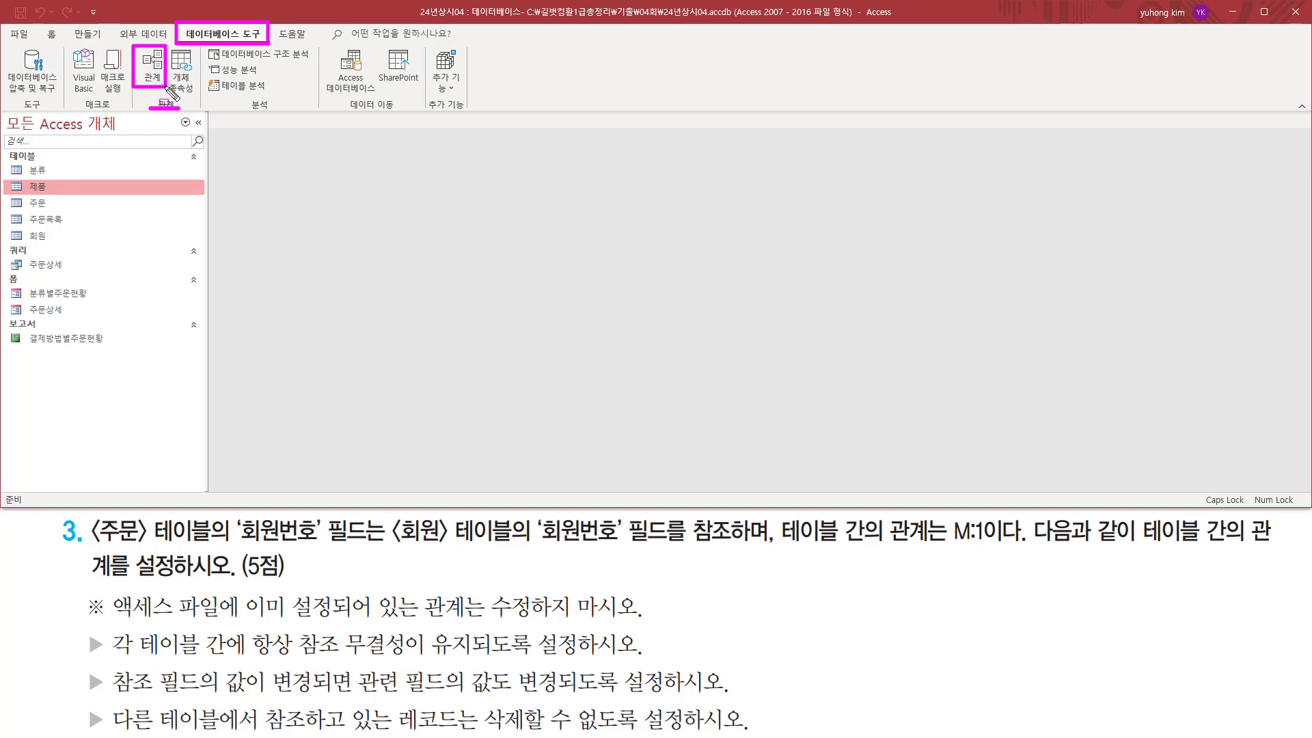
key(Escape)
click(153, 65)
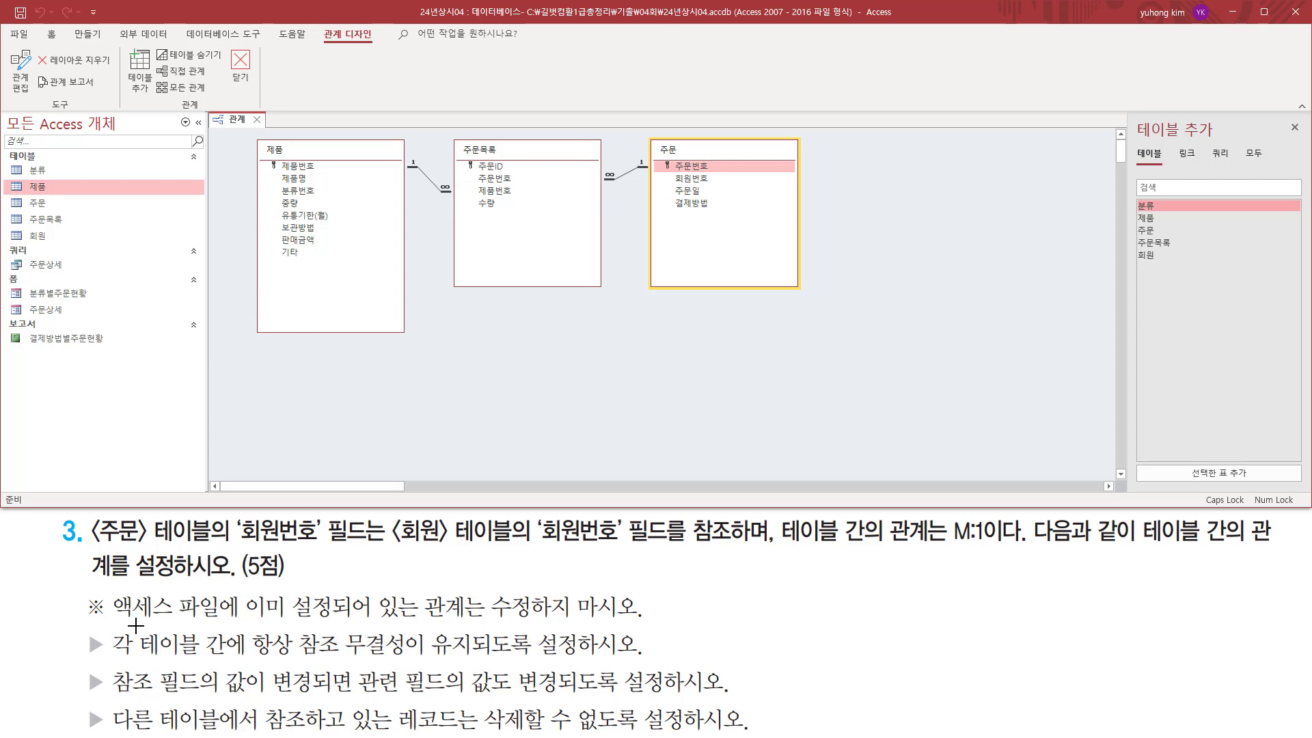
drag(111, 621, 634, 618)
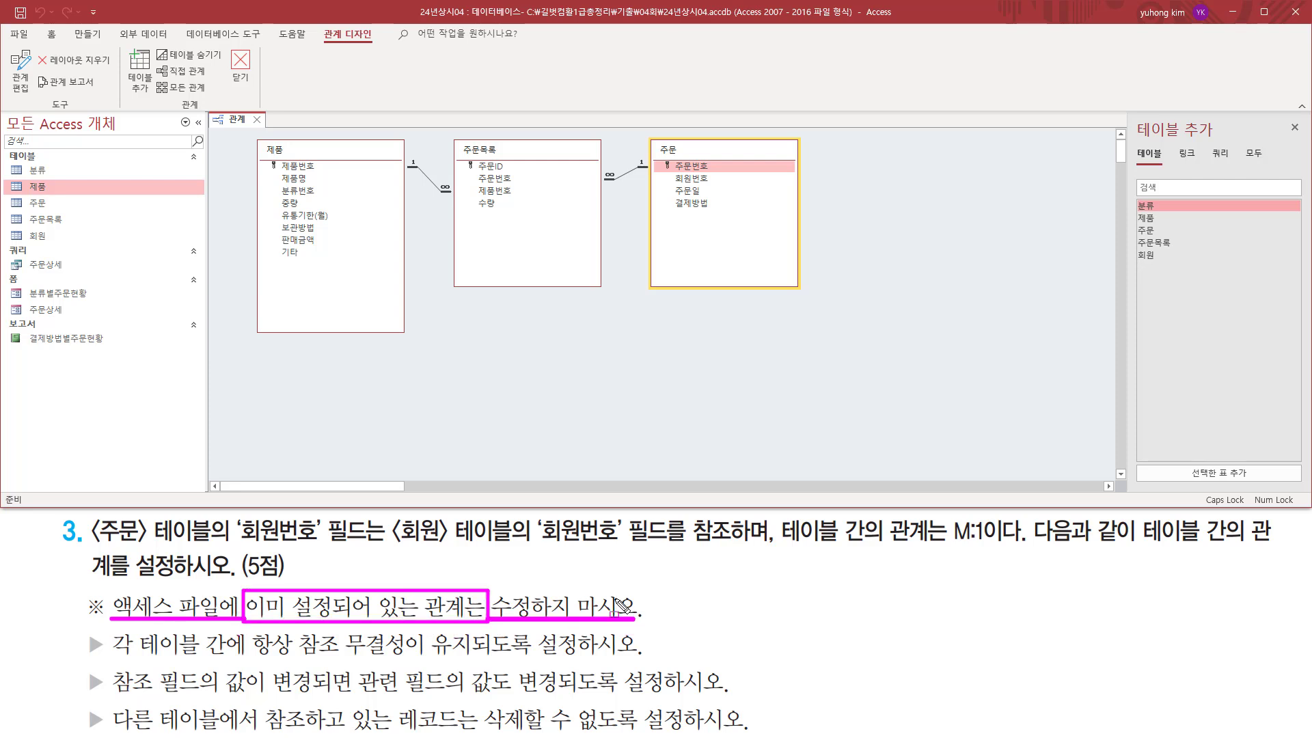
Add the 회원 table to the Relationships window next to the existing 제품, 주문목록 and 주문 tables.
drag(246, 134, 305, 266)
drag(808, 355, 800, 353)
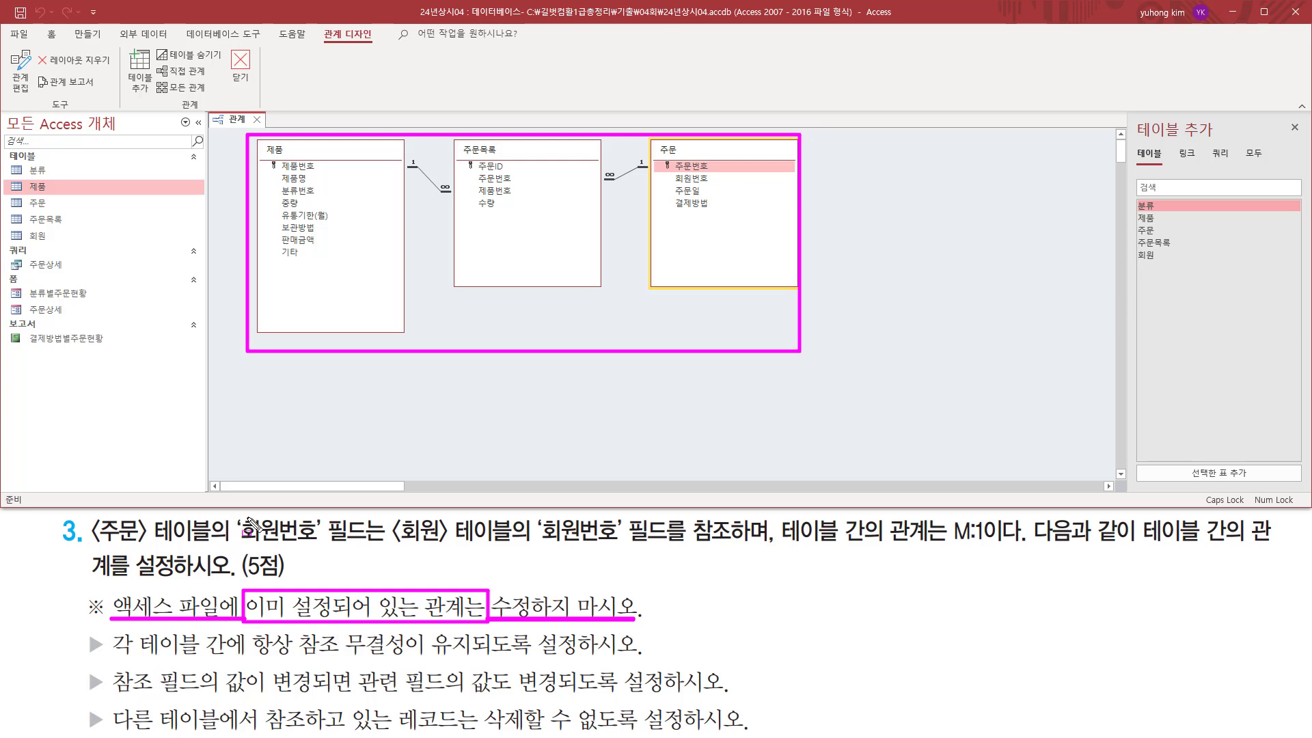
key(Escape)
mouse_move(82, 515)
mouse_down()
mouse_move(108, 533)
mouse_move(216, 545)
mouse_up()
drag(390, 514, 522, 551)
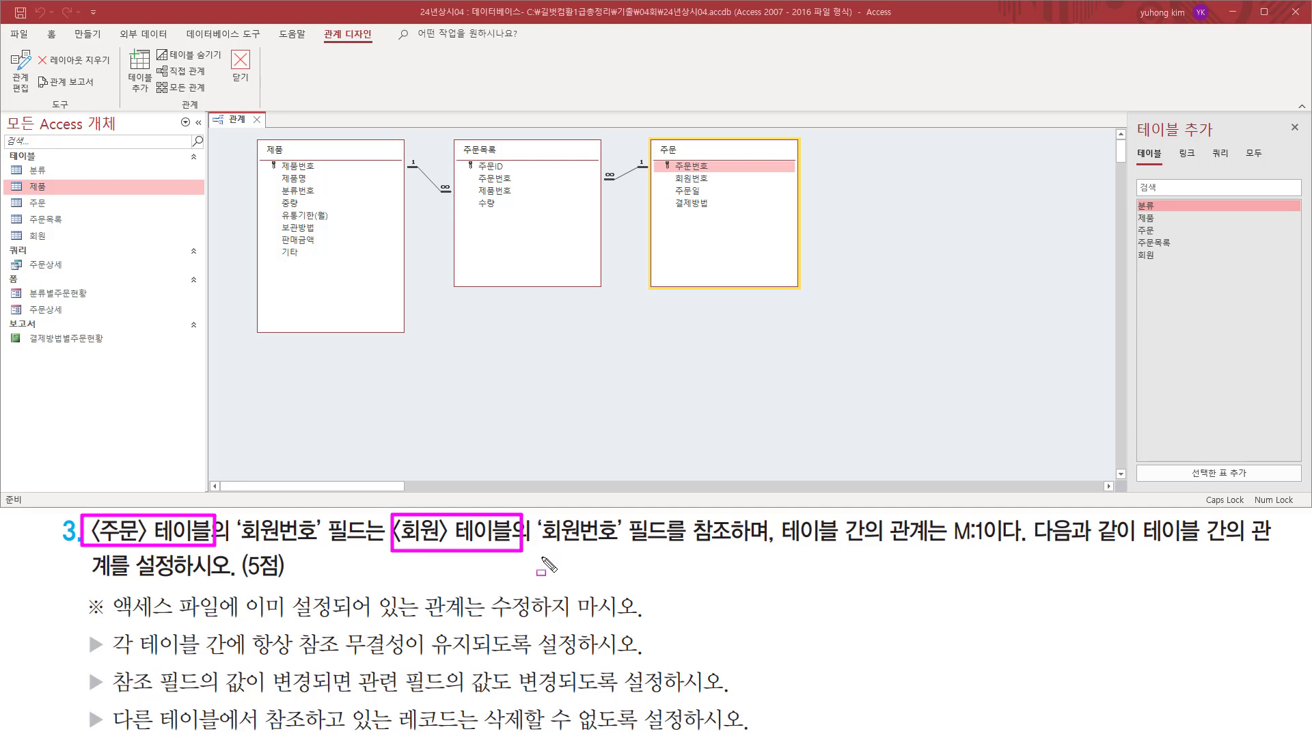
mouse_move(651, 138)
mouse_down()
mouse_move(677, 273)
mouse_move(800, 294)
mouse_up()
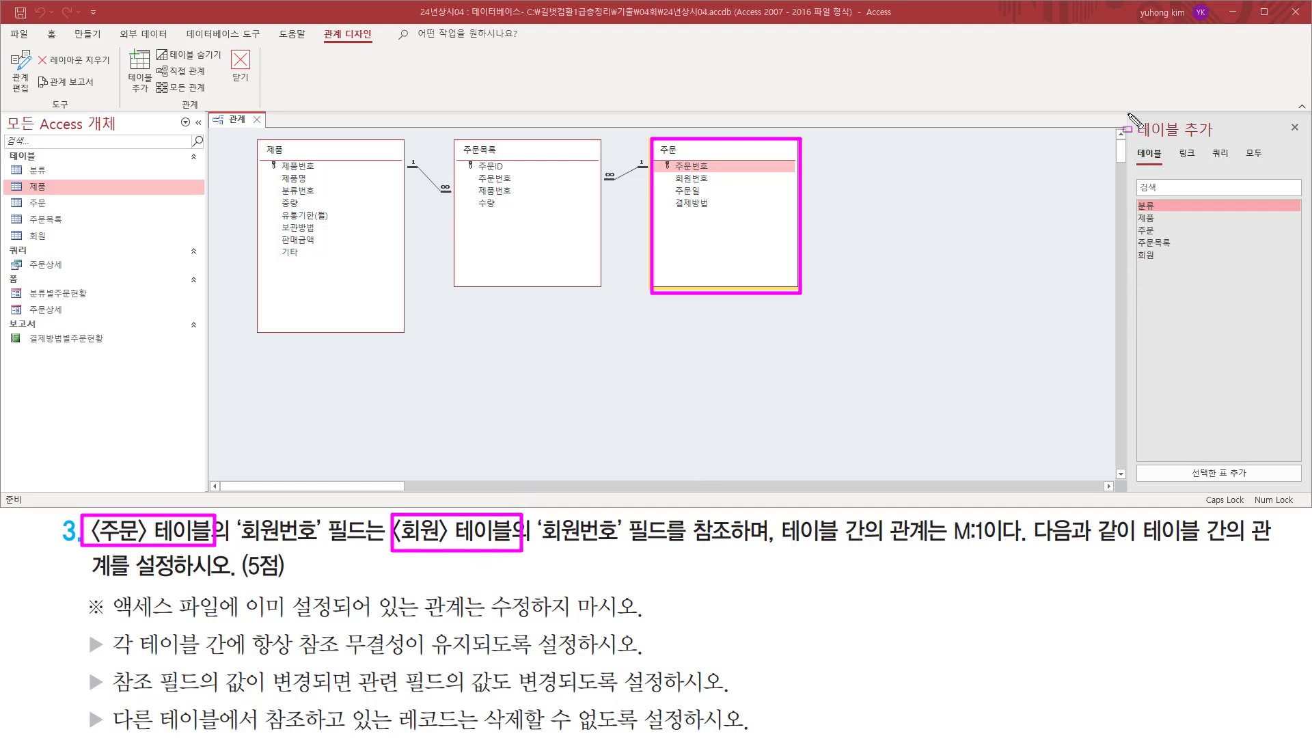
drag(1128, 113, 1222, 140)
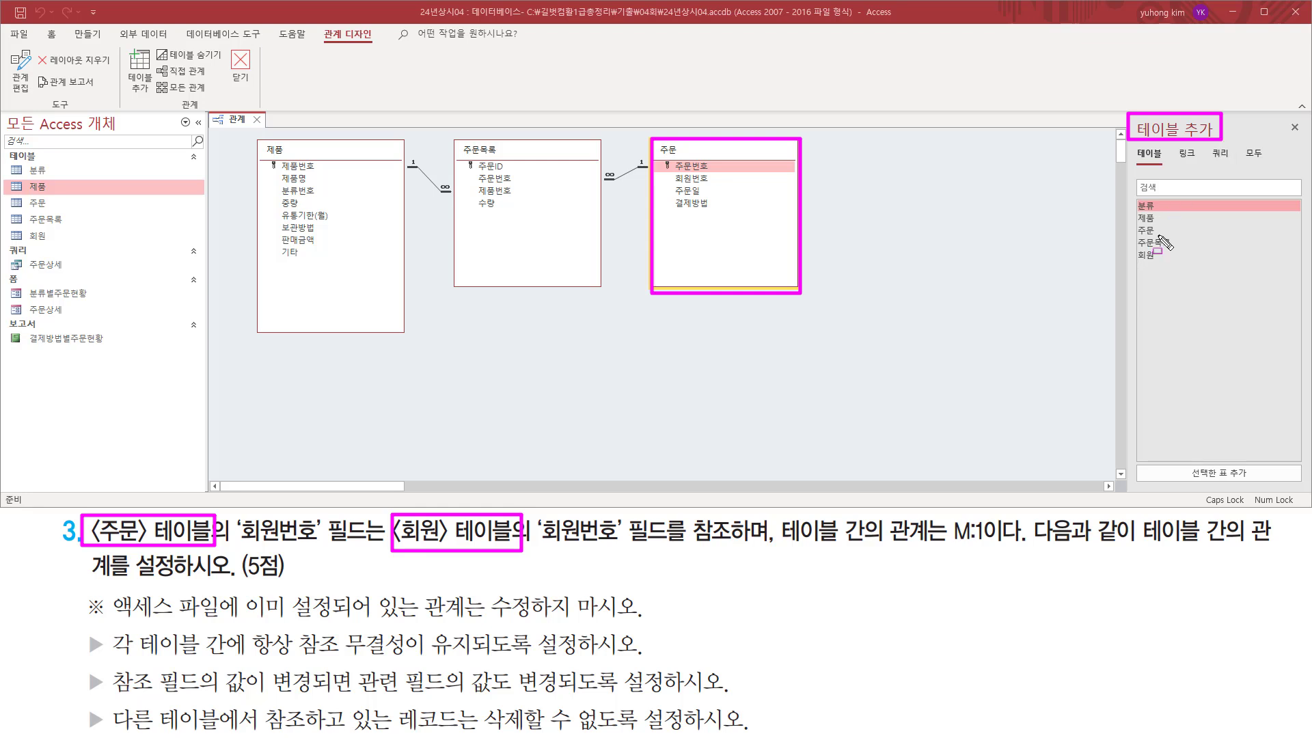
drag(1135, 249, 1160, 265)
key(Escape)
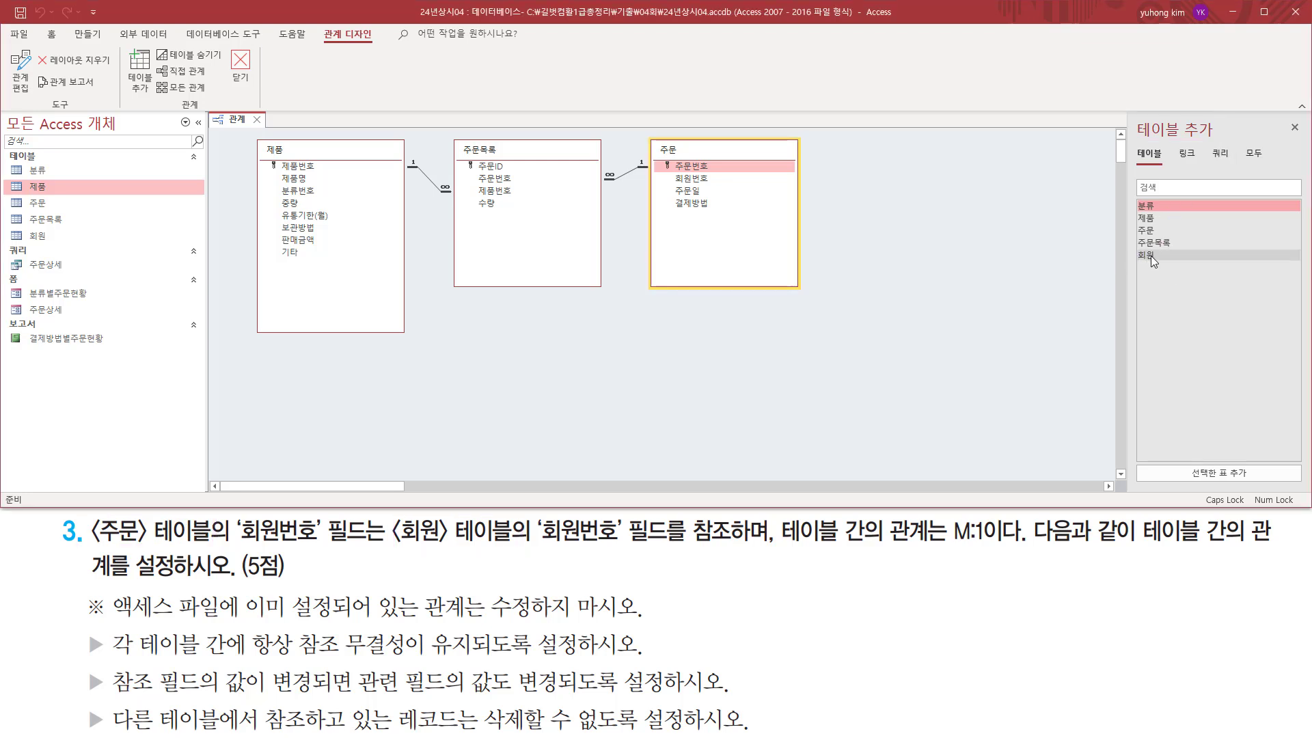
double_click(1150, 256)
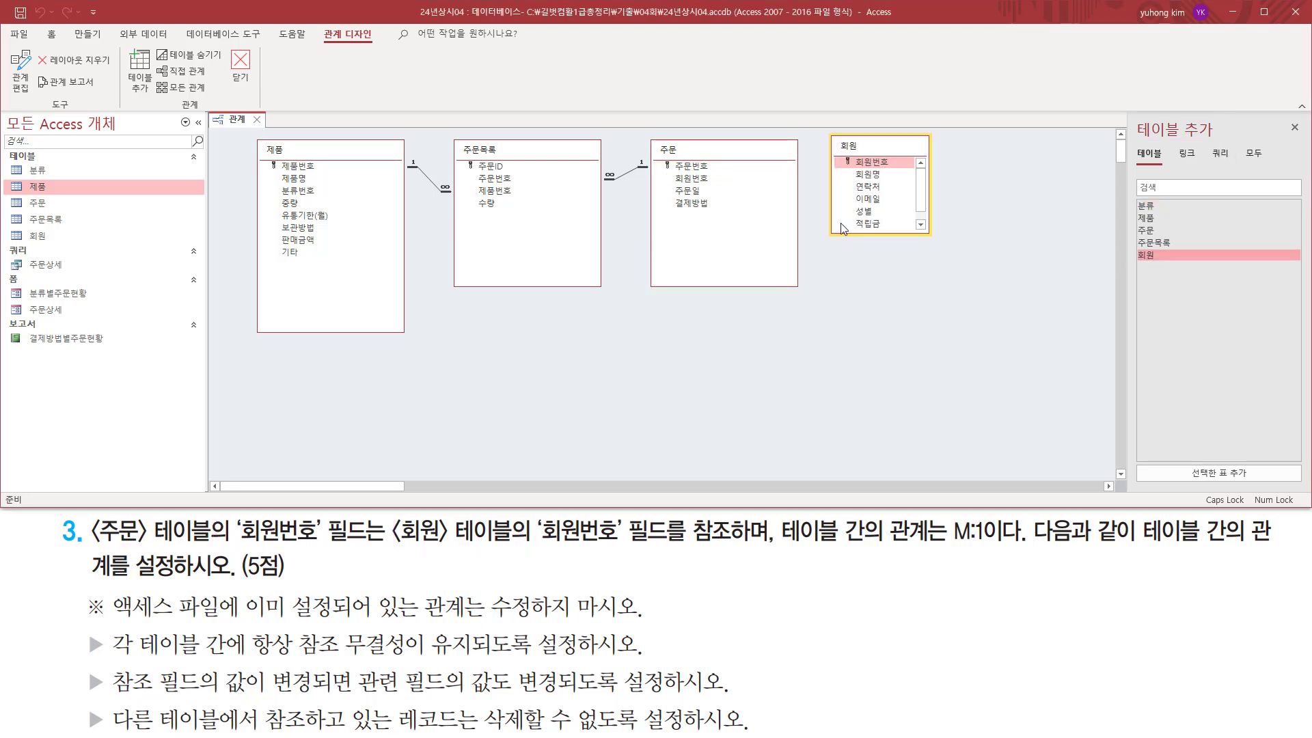
Link the 회원번호 field of the 회원 table to the 회원번호 field of the 주문 table.
drag(822, 132, 941, 237)
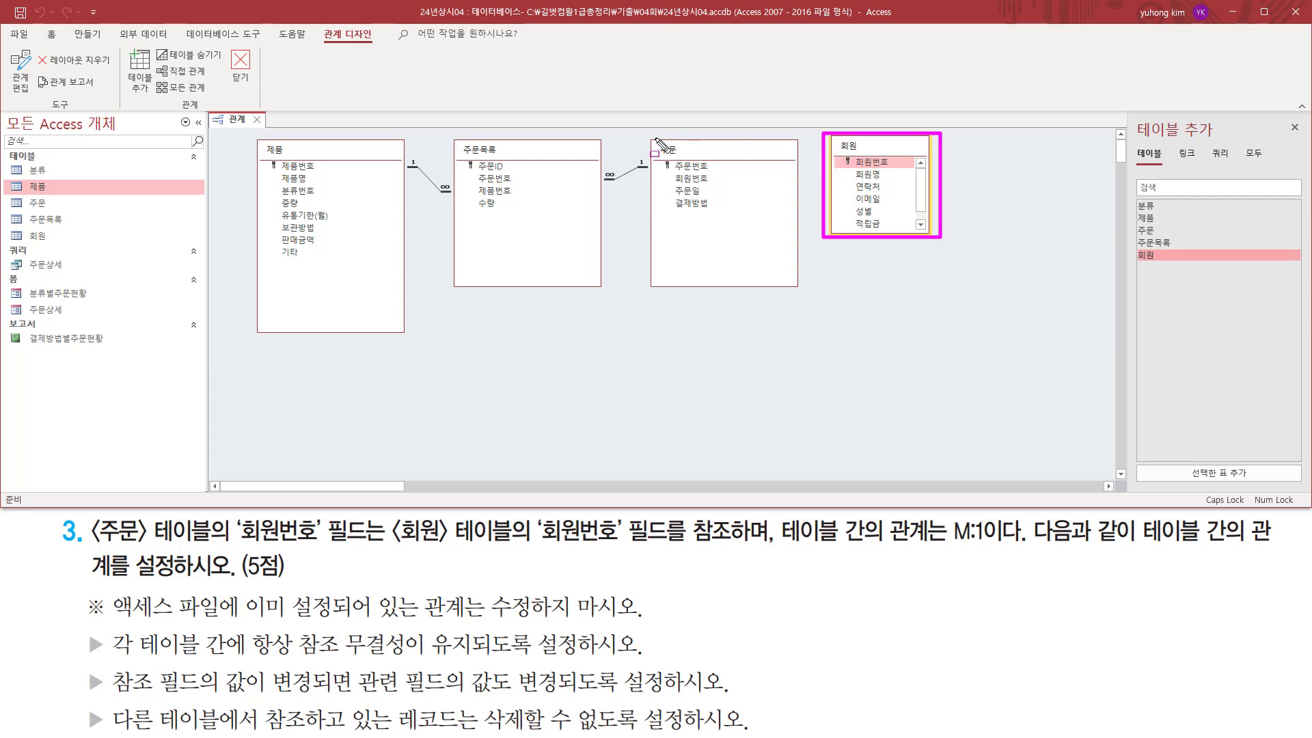
mouse_move(649, 137)
mouse_down()
mouse_move(718, 293)
mouse_move(797, 292)
mouse_up()
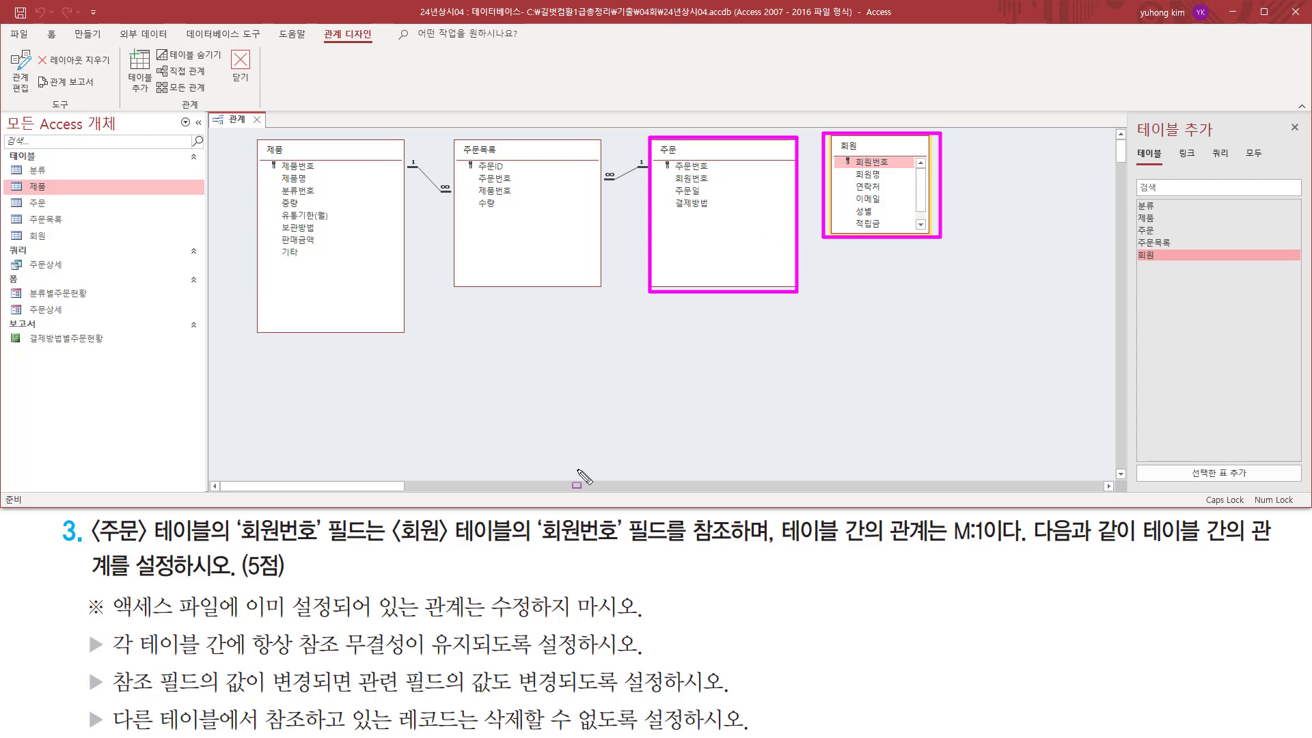
drag(236, 542, 351, 544)
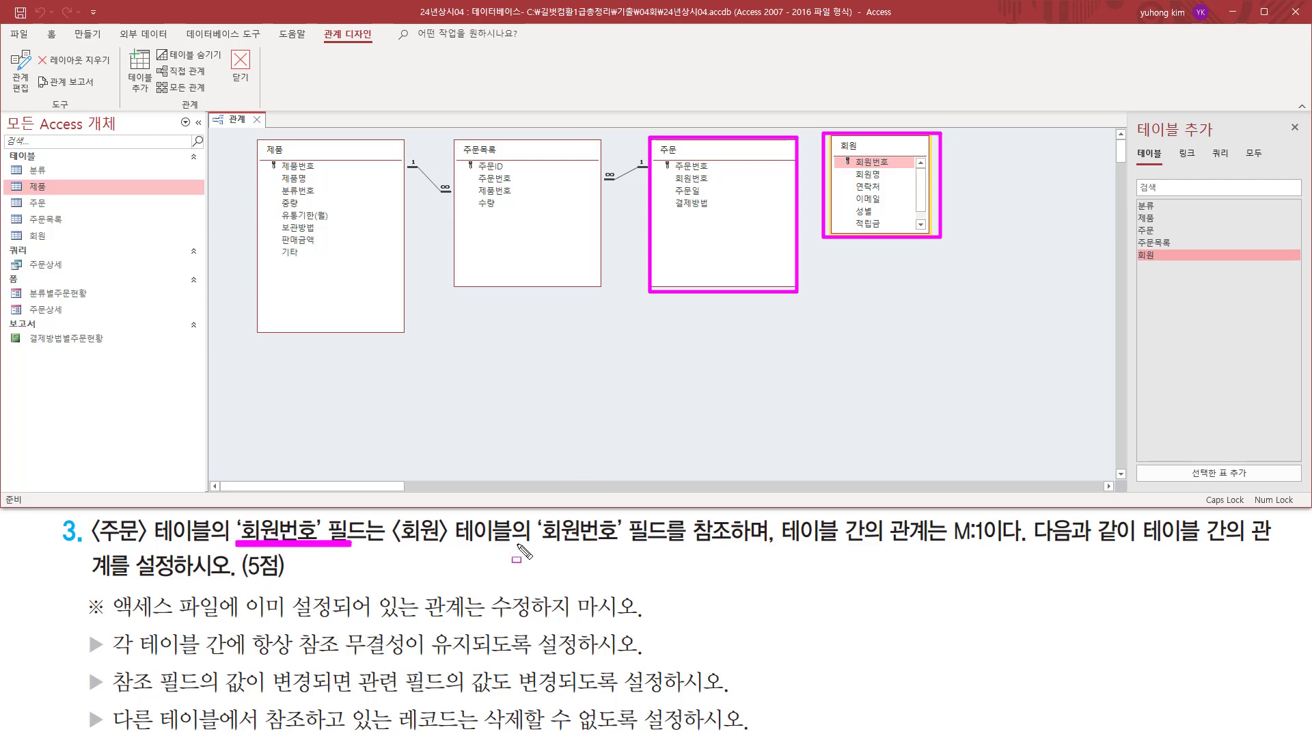
drag(524, 540, 662, 540)
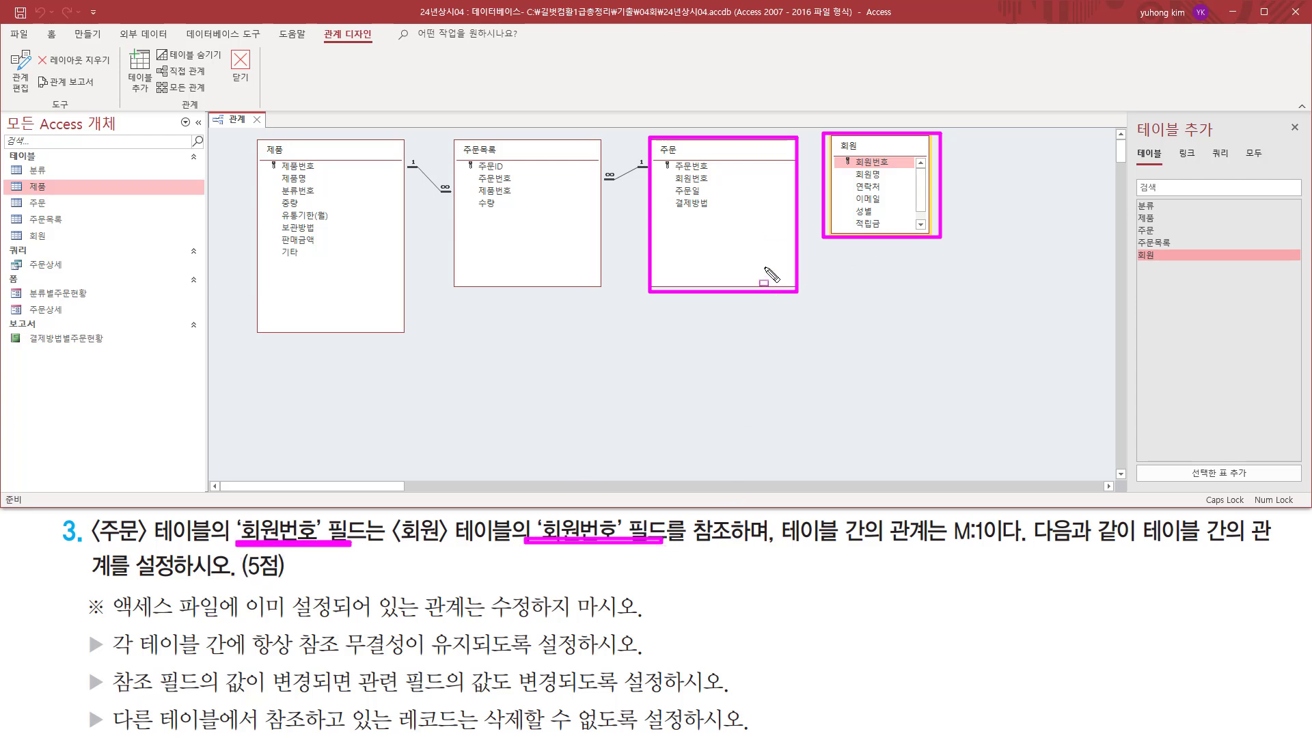
key(Escape)
drag(707, 185, 915, 170)
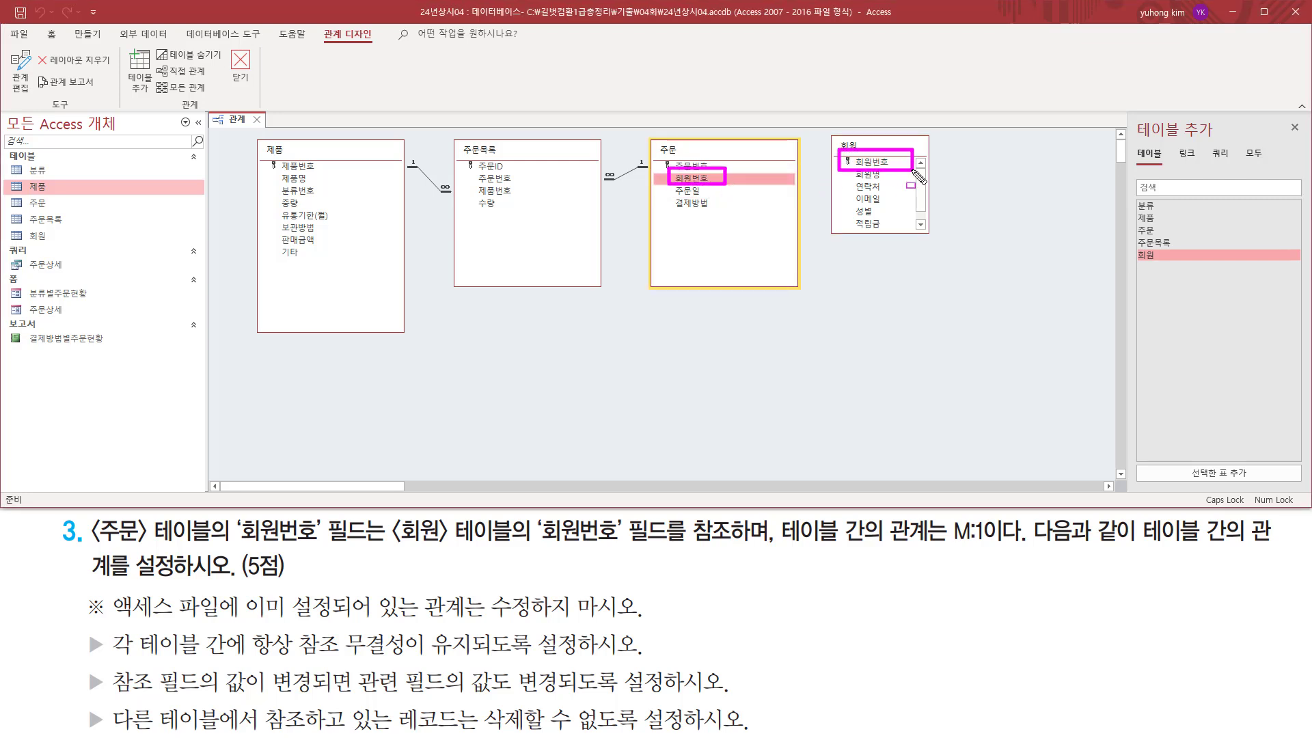
key(Escape)
click(873, 164)
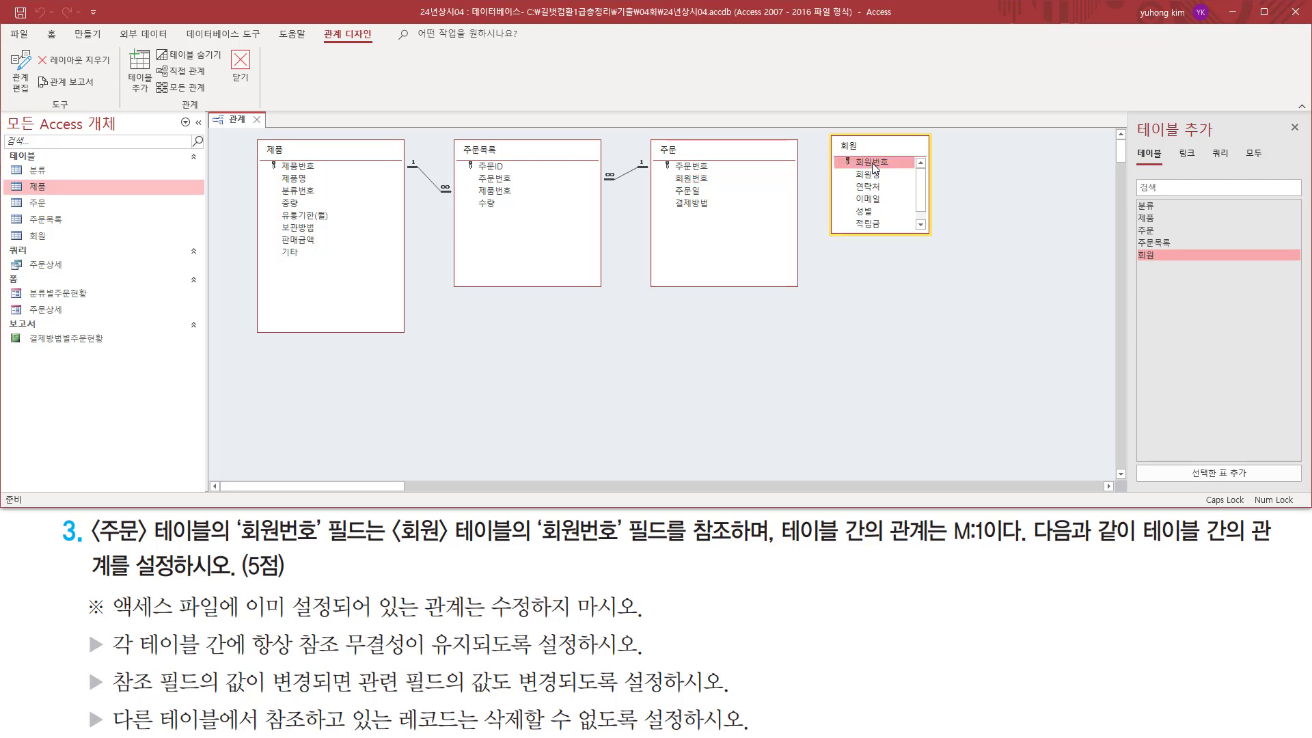
drag(872, 166, 703, 183)
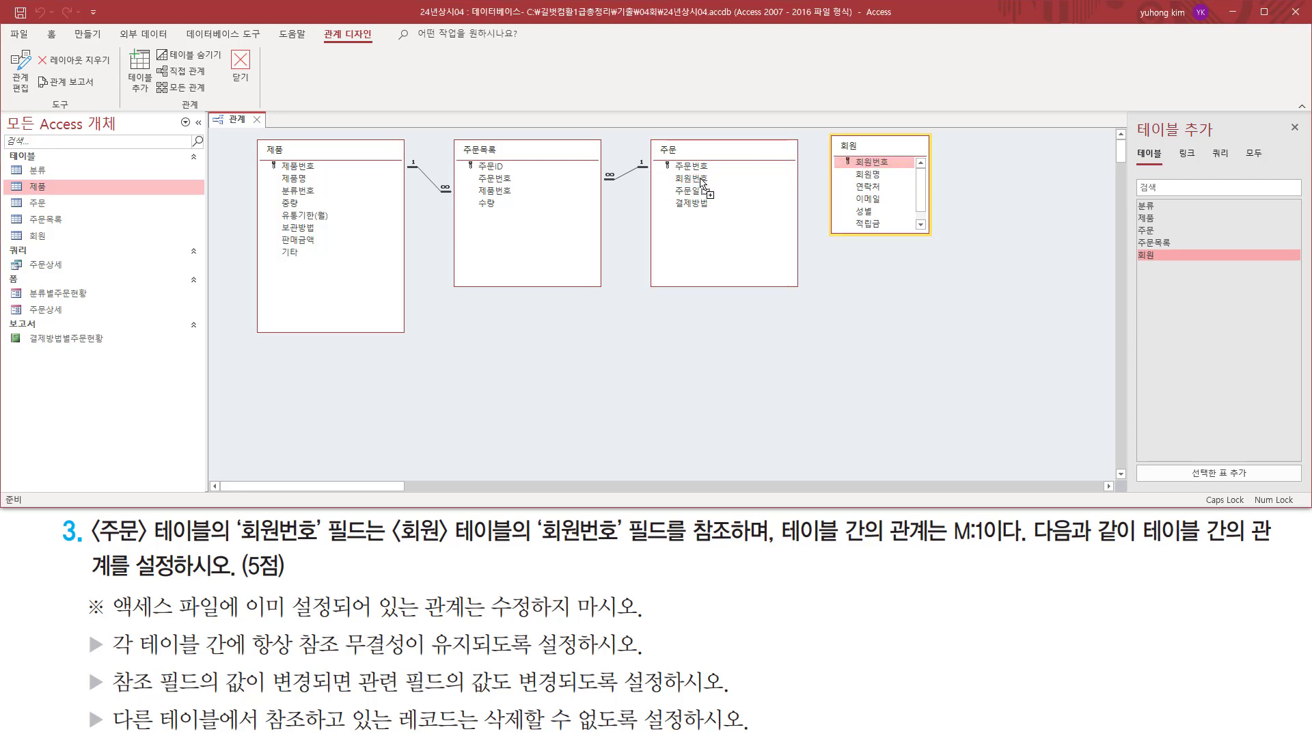
drag(704, 183, 702, 182)
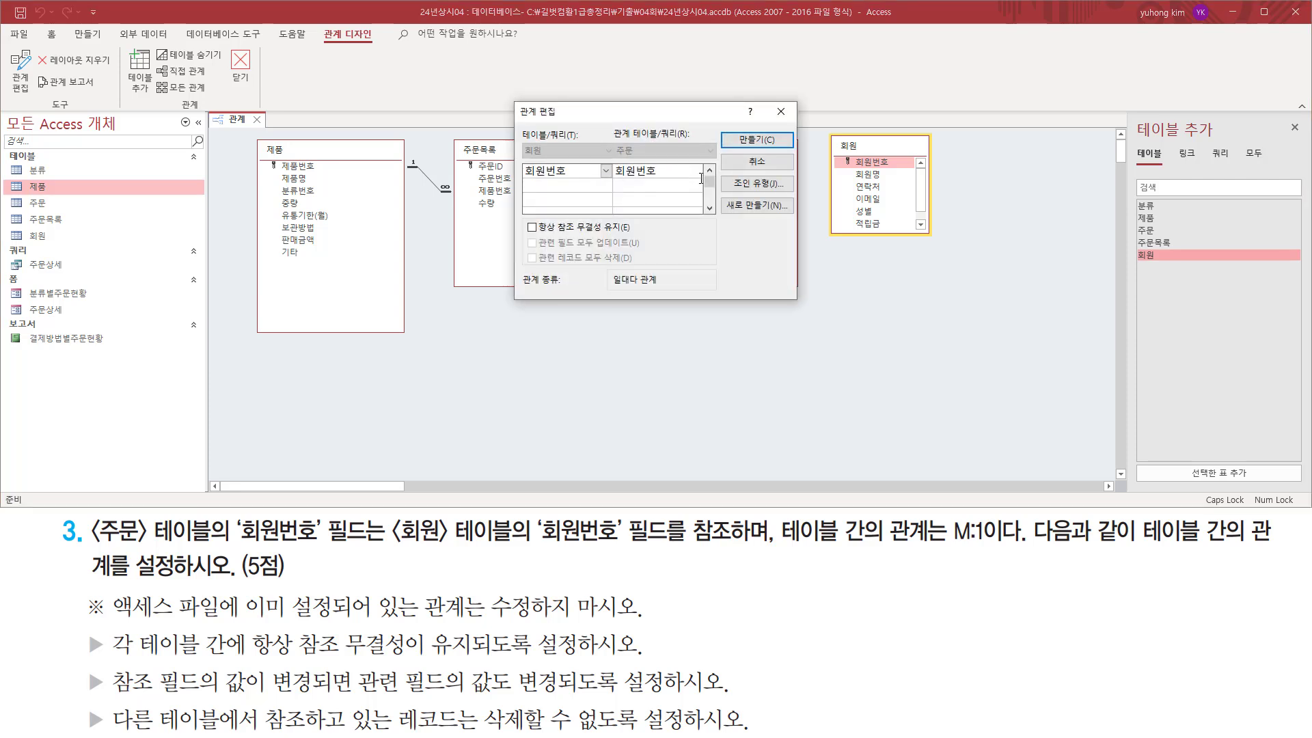
Check the linked 회원번호 fields and relationship type, then enforce referential integrity (항상 참조 무결성 유지) for the relationship.
mouse_move(514, 107)
mouse_down()
mouse_move(724, 304)
mouse_move(798, 313)
mouse_move(775, 267)
mouse_up()
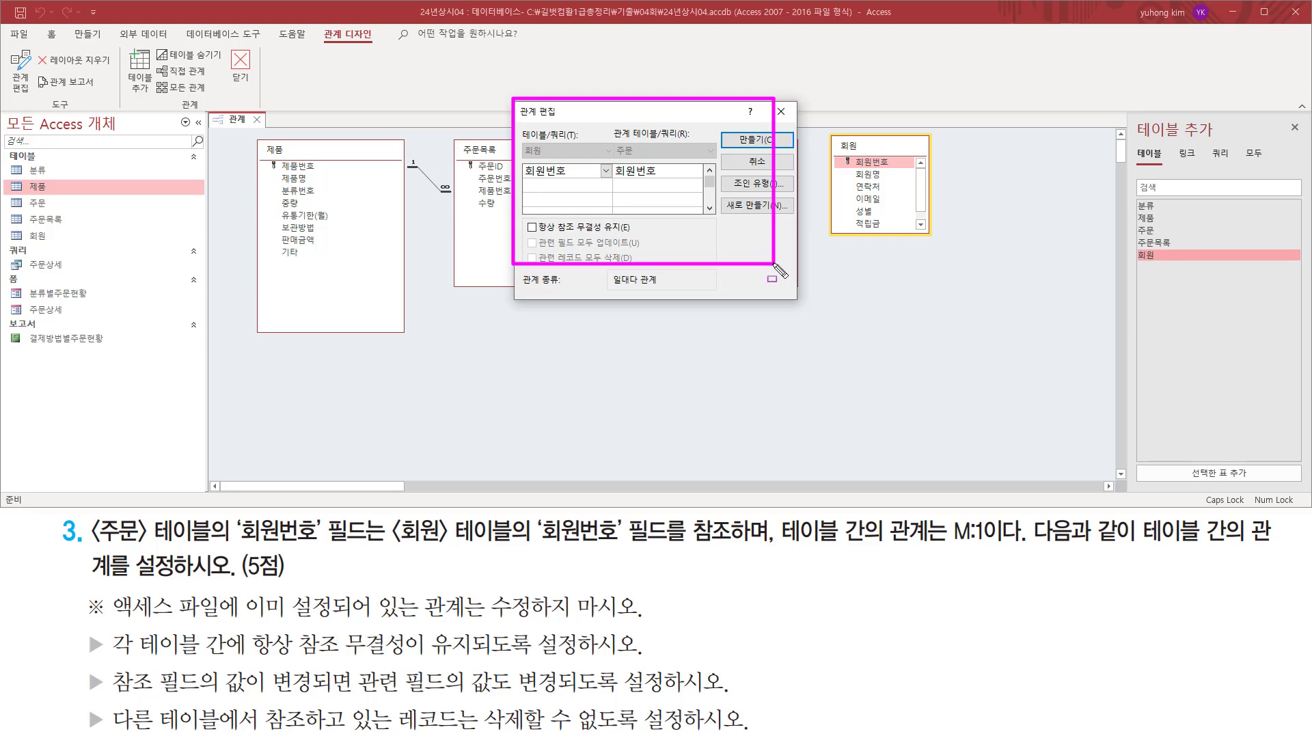
key(Escape)
mouse_move(520, 141)
mouse_down()
mouse_move(580, 180)
mouse_move(661, 182)
mouse_up()
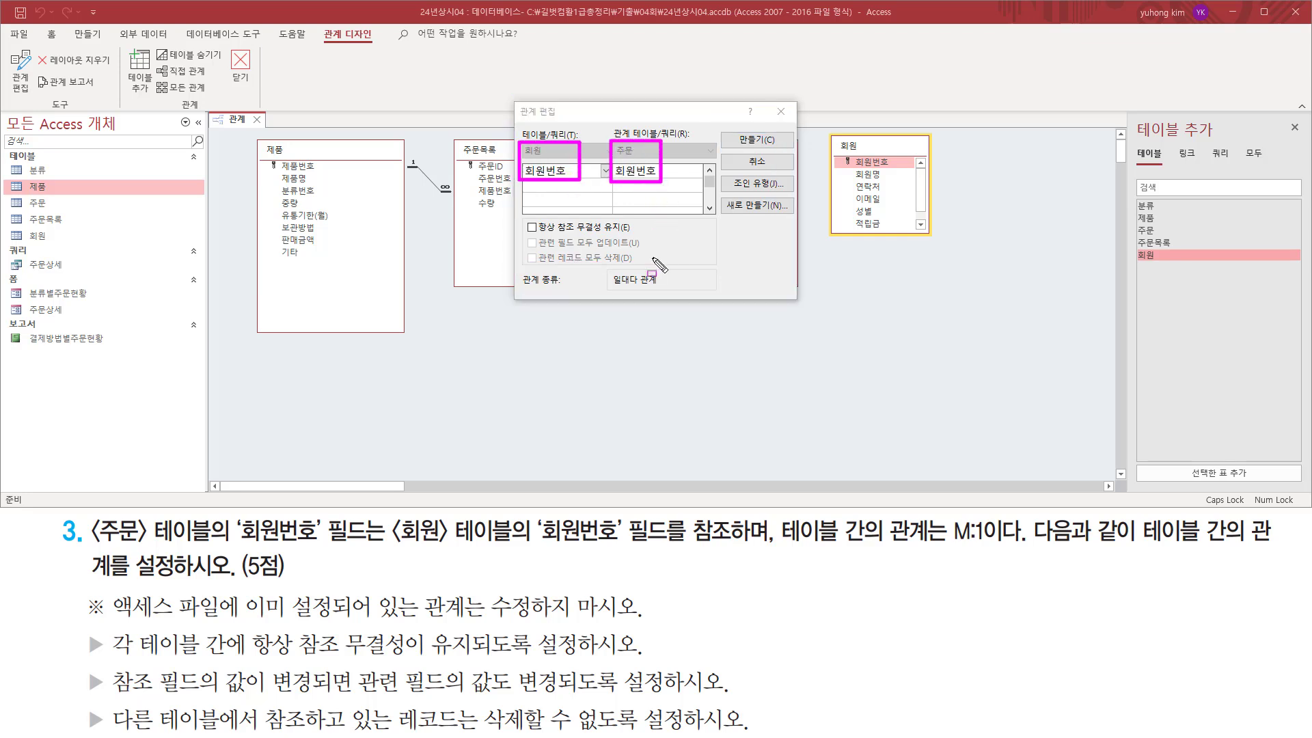
drag(611, 287, 666, 289)
key(Escape)
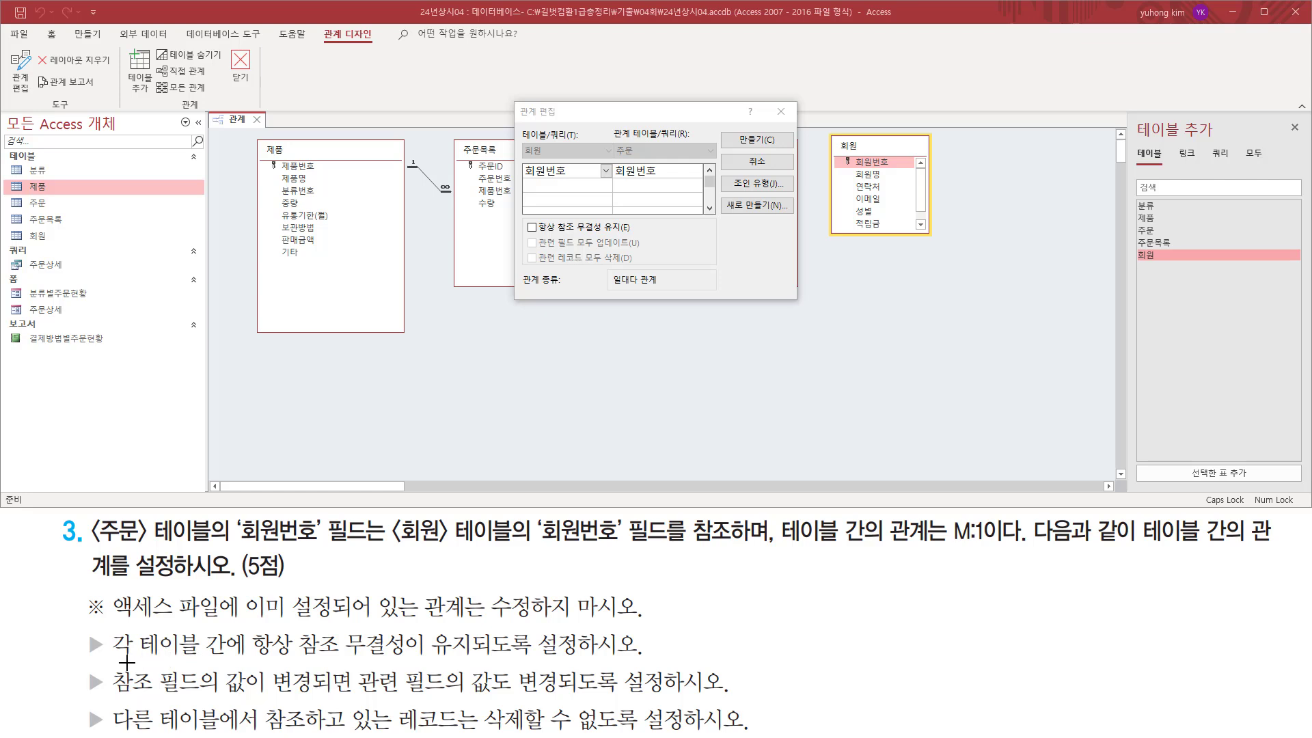
mouse_move(247, 658)
mouse_down()
mouse_move(579, 658)
mouse_move(581, 625)
mouse_up()
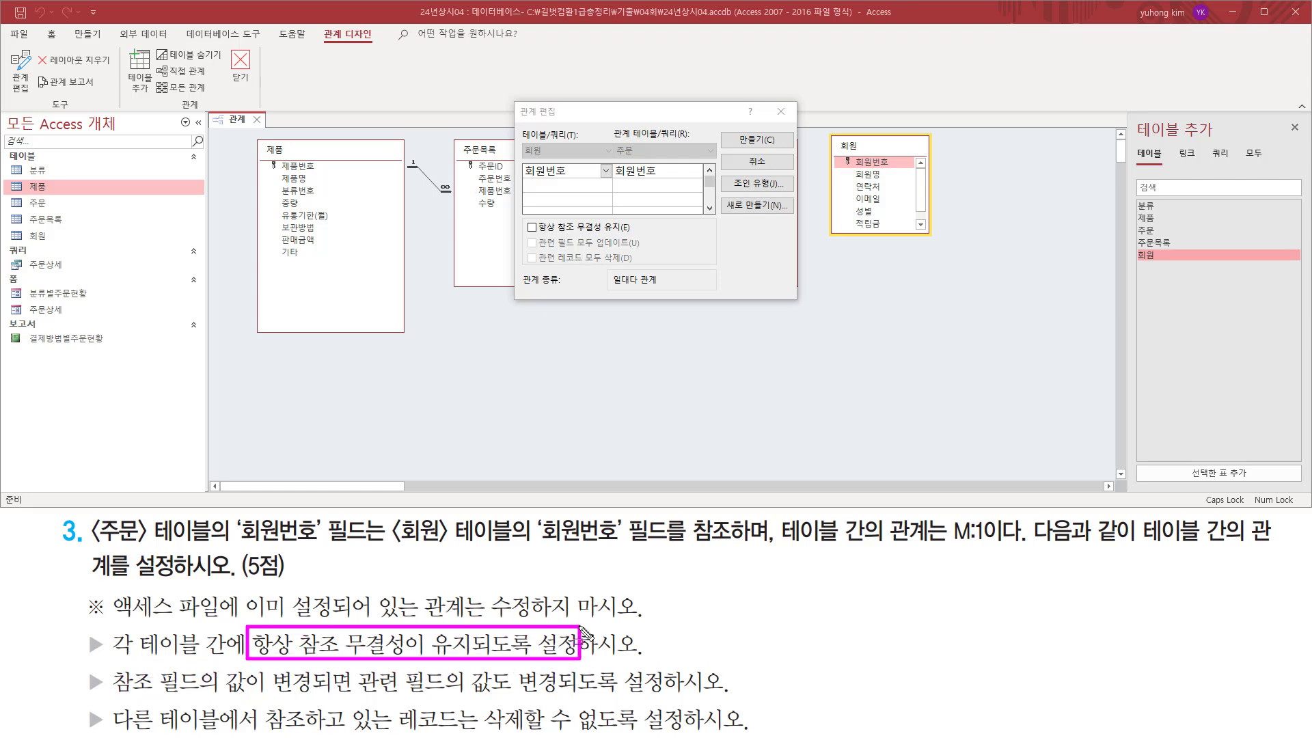
key(Escape)
click(532, 228)
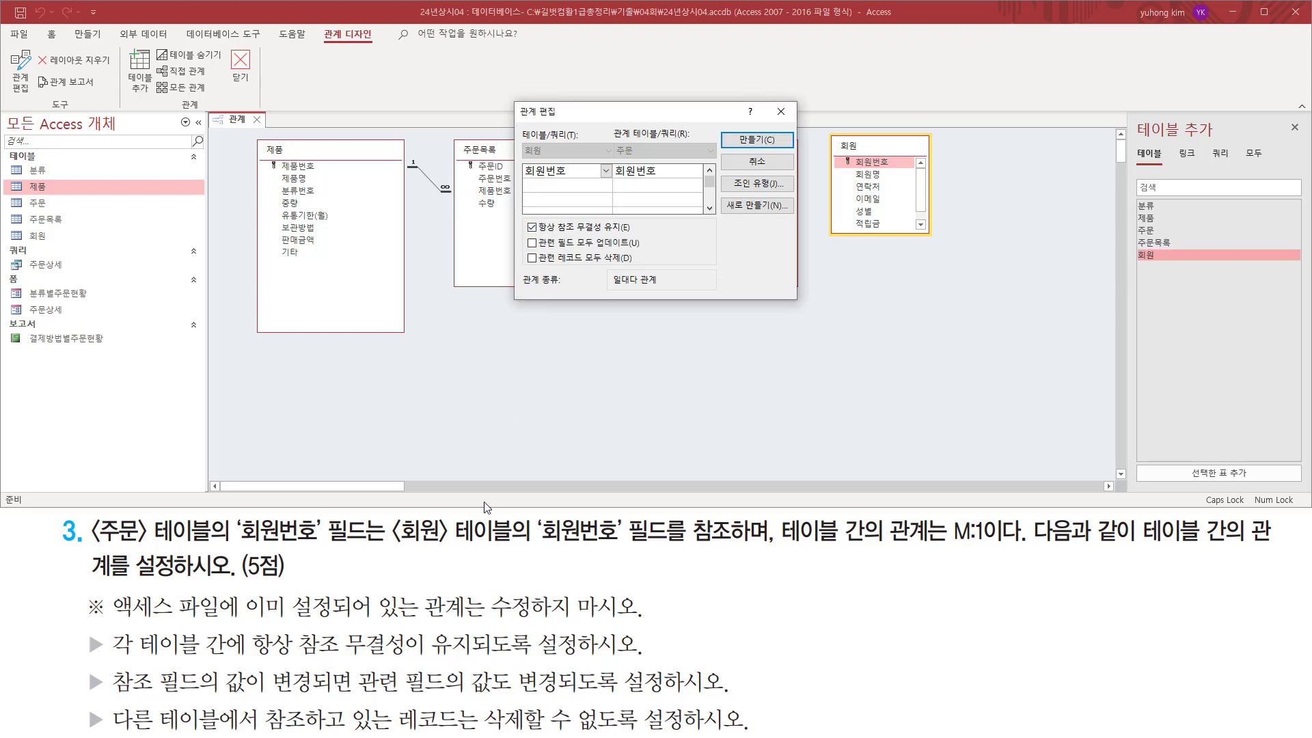
Enable cascading updates of related fields (관련 필드 모두 업데이트) for the 회원–주문 relationship.
key(ctrl+2)
drag(121, 711, 120, 699)
drag(162, 695, 627, 698)
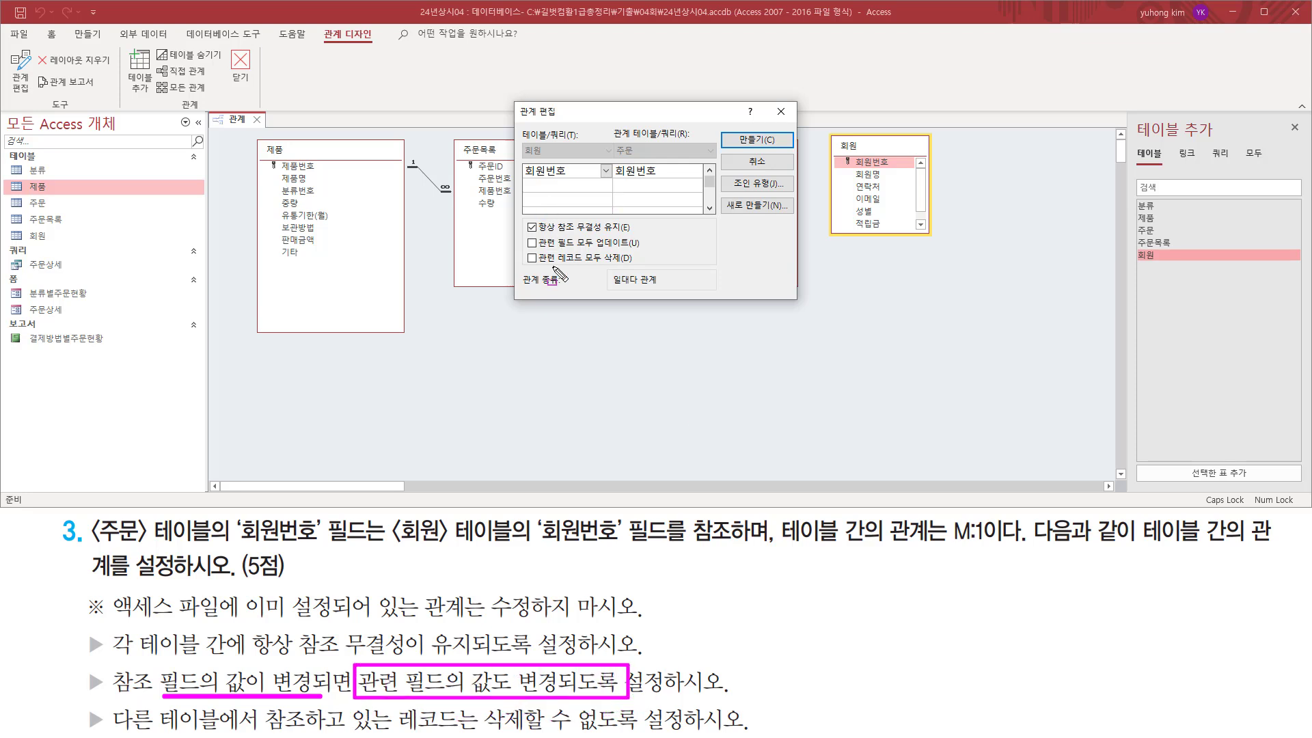
mouse_move(537, 250)
mouse_down()
mouse_move(637, 251)
mouse_move(646, 237)
mouse_up()
key(Escape)
click(541, 247)
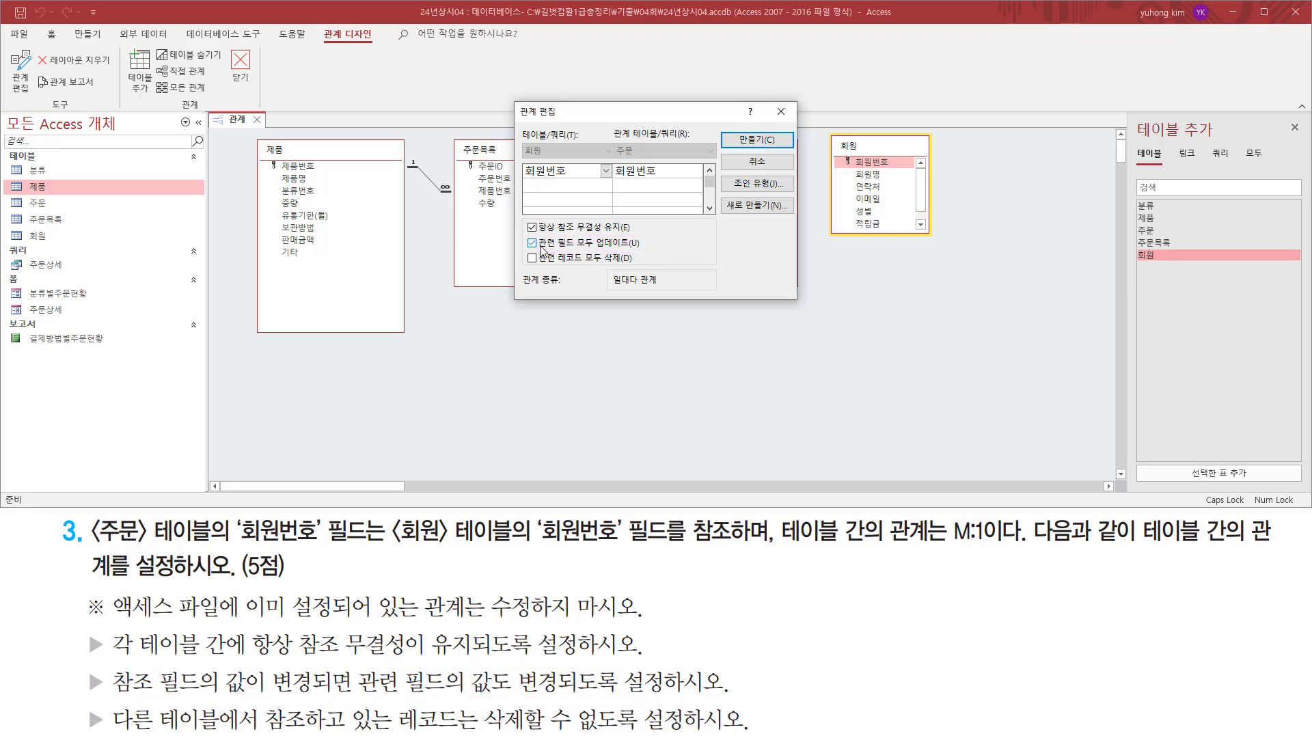
mouse_move(522, 233)
mouse_down()
mouse_move(557, 268)
mouse_move(543, 252)
mouse_up()
Leave cascading deletes (관련 레코드 모두 삭제) off as the task requires and create the 회원–주문 relationship.
drag(113, 729, 692, 731)
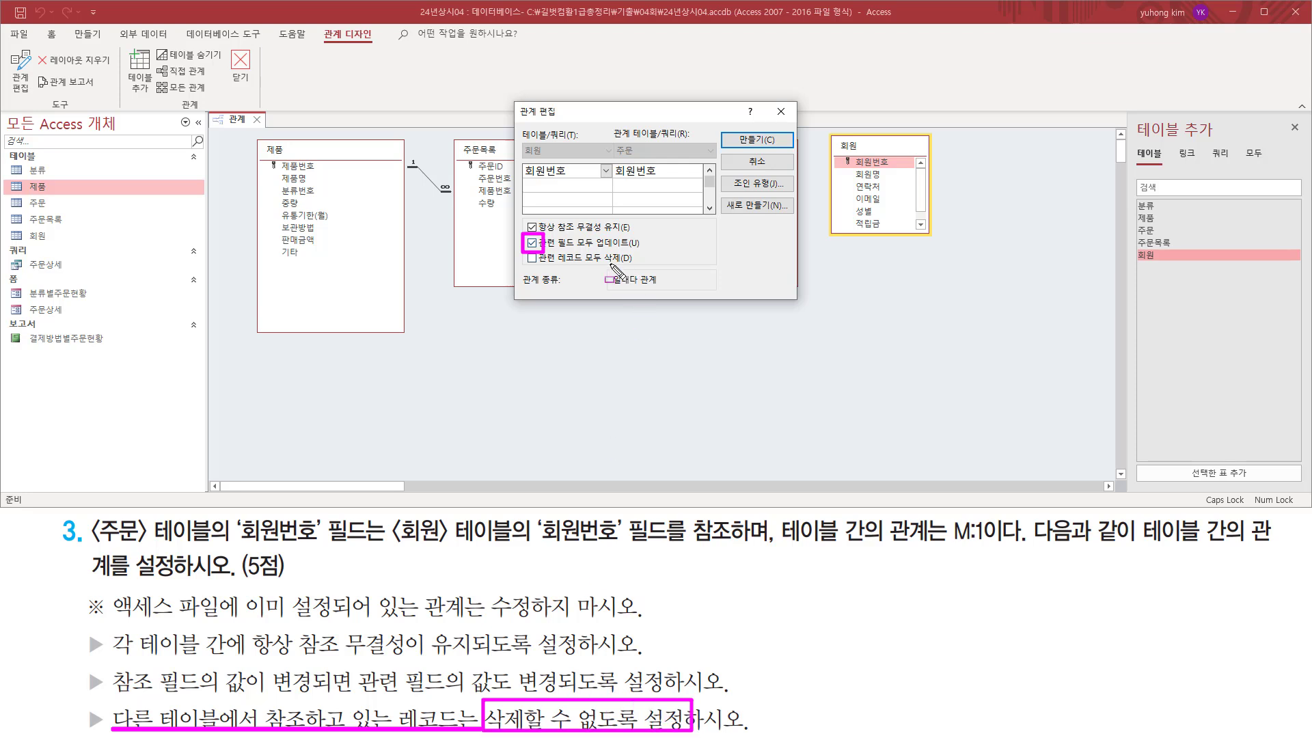
drag(583, 262, 628, 263)
key(Escape)
drag(521, 250, 552, 272)
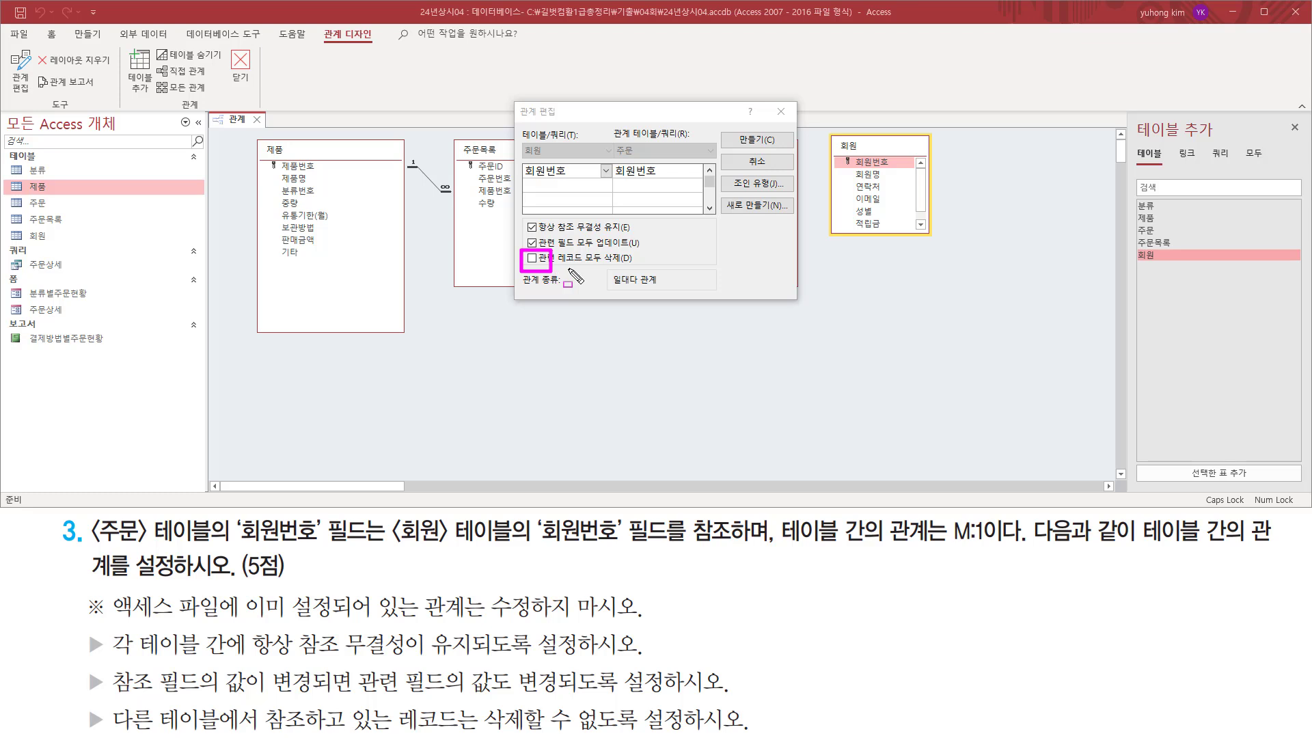
key(ctrl+z)
drag(521, 215, 643, 268)
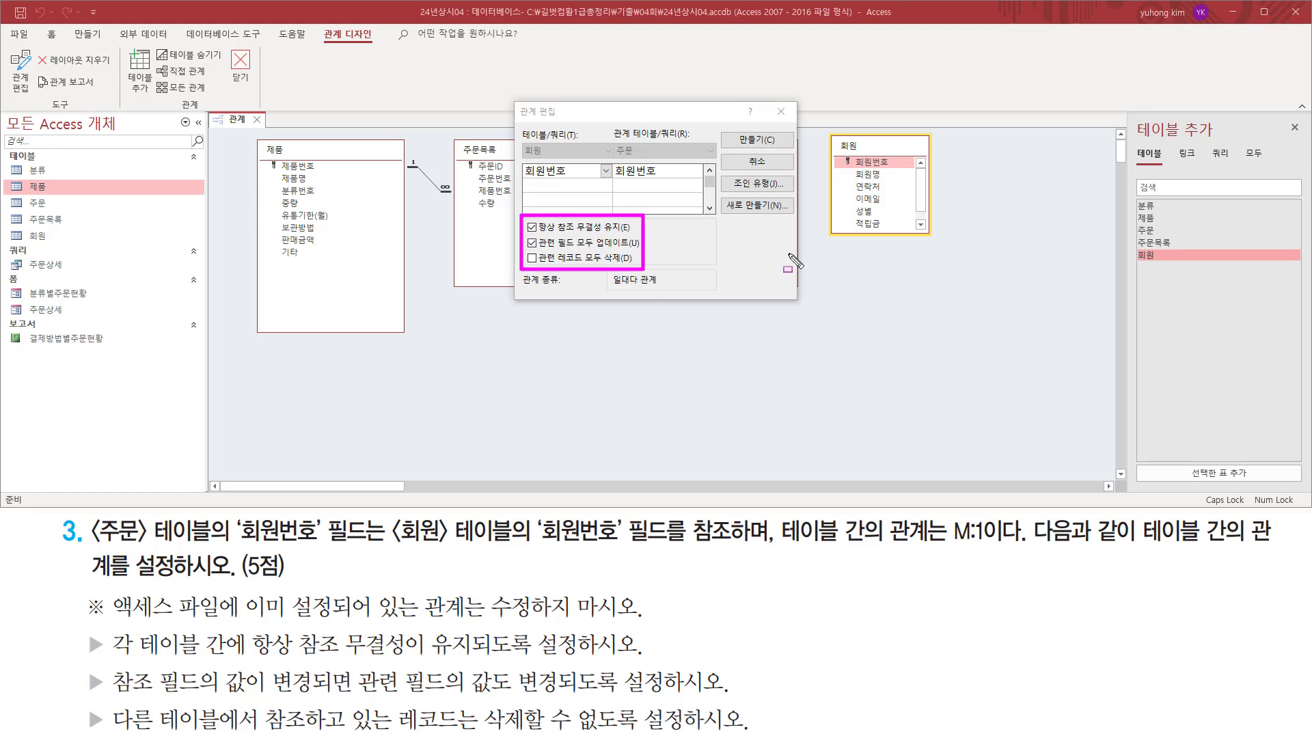
drag(728, 128, 779, 147)
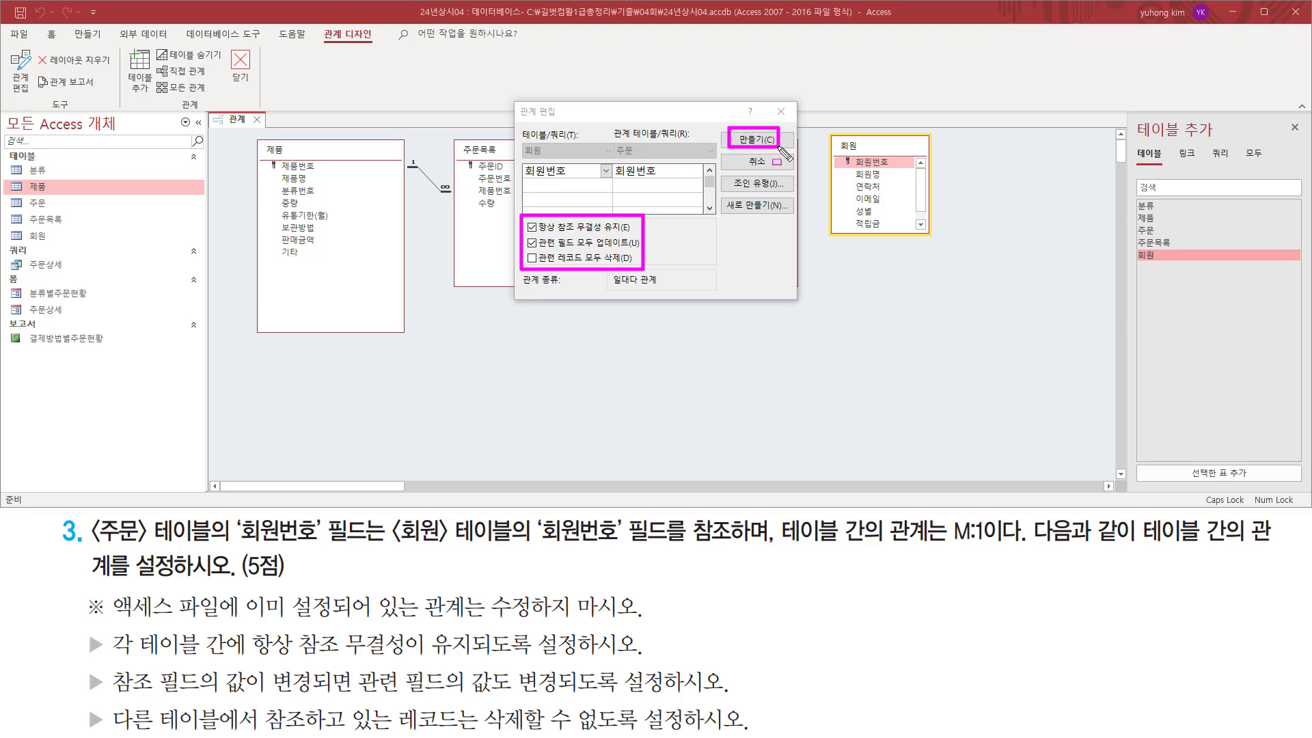
click(756, 140)
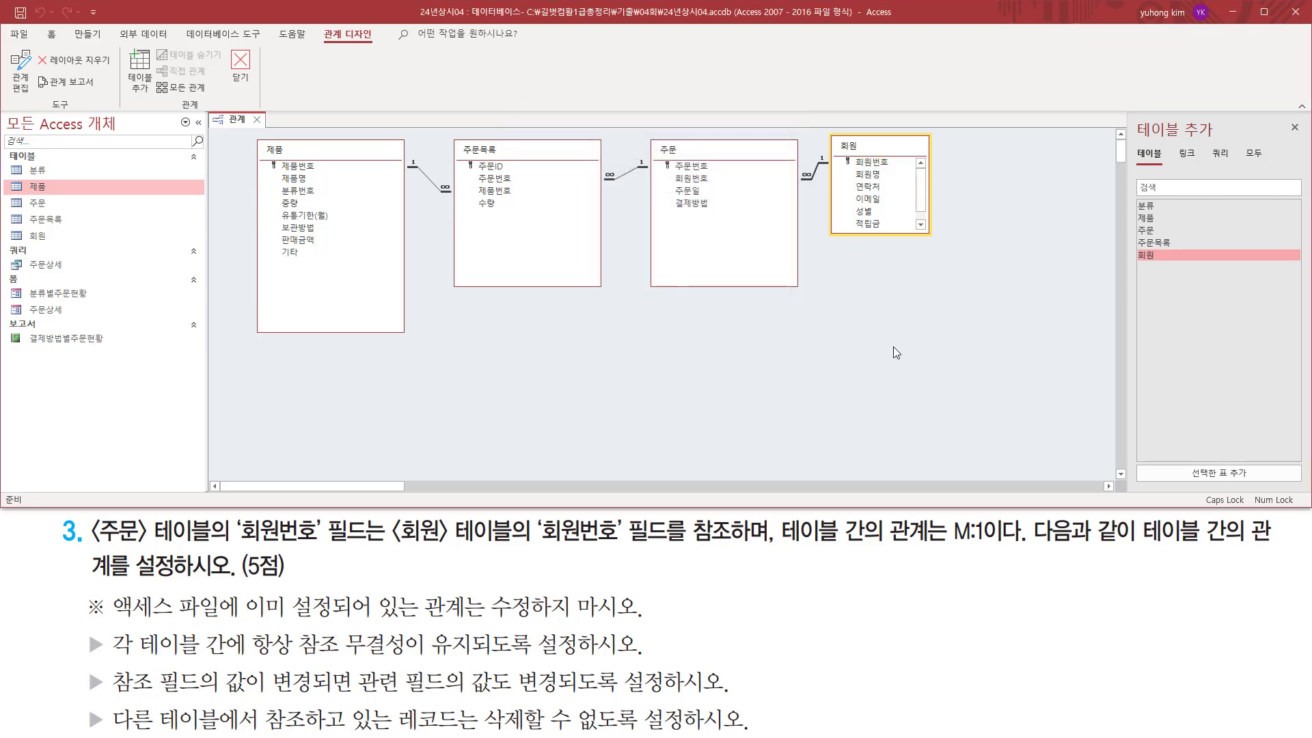
Check the new relationship line between 주문 and 회원, then close the Relationships window and save its changes.
drag(648, 127, 936, 297)
mouse_move(796, 147)
mouse_down()
mouse_move(819, 170)
mouse_move(816, 201)
mouse_move(831, 197)
mouse_up()
key(Escape)
click(646, 325)
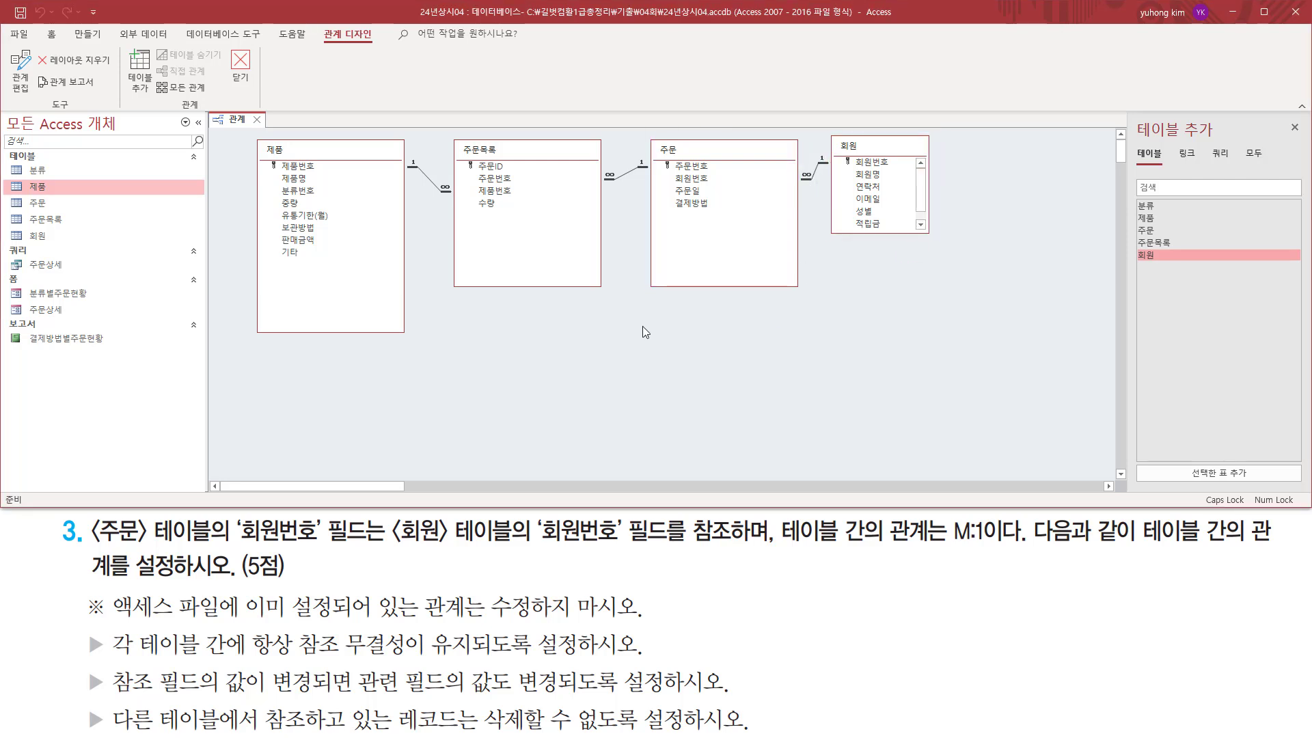
drag(248, 108, 272, 133)
key(Escape)
click(257, 119)
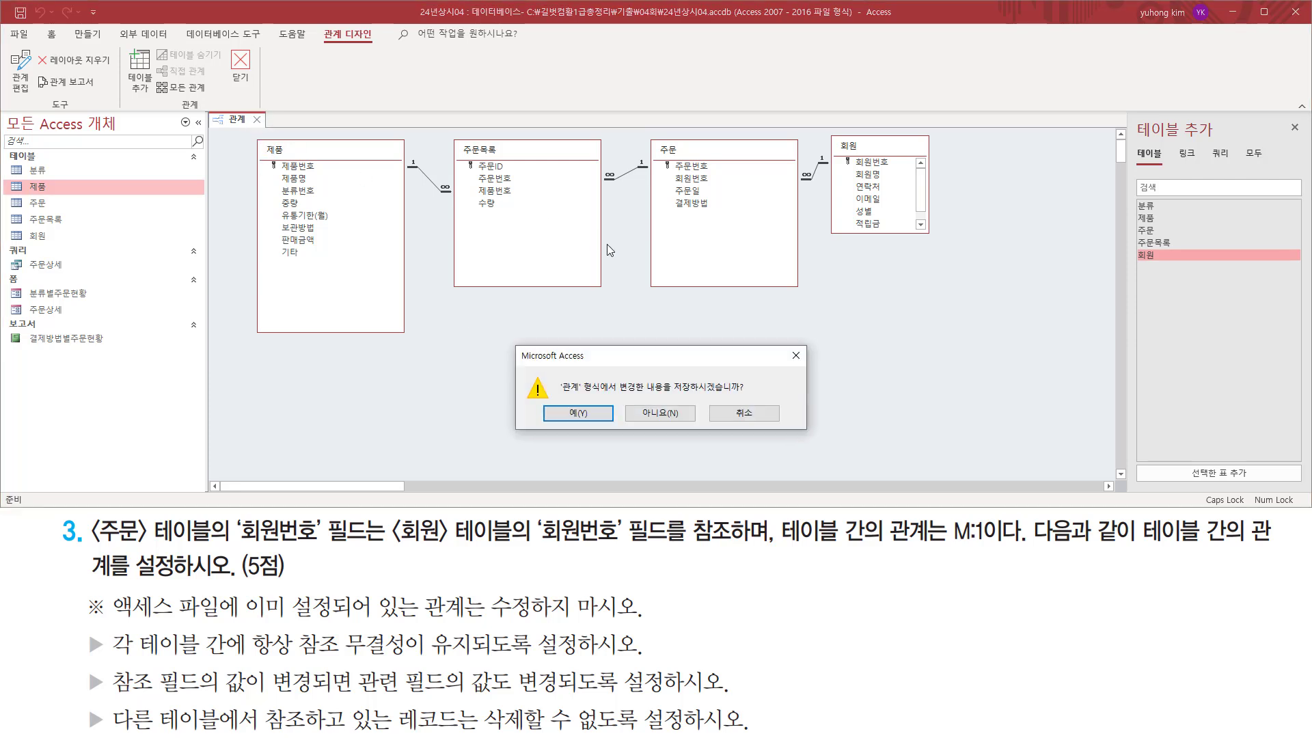
drag(667, 395, 753, 396)
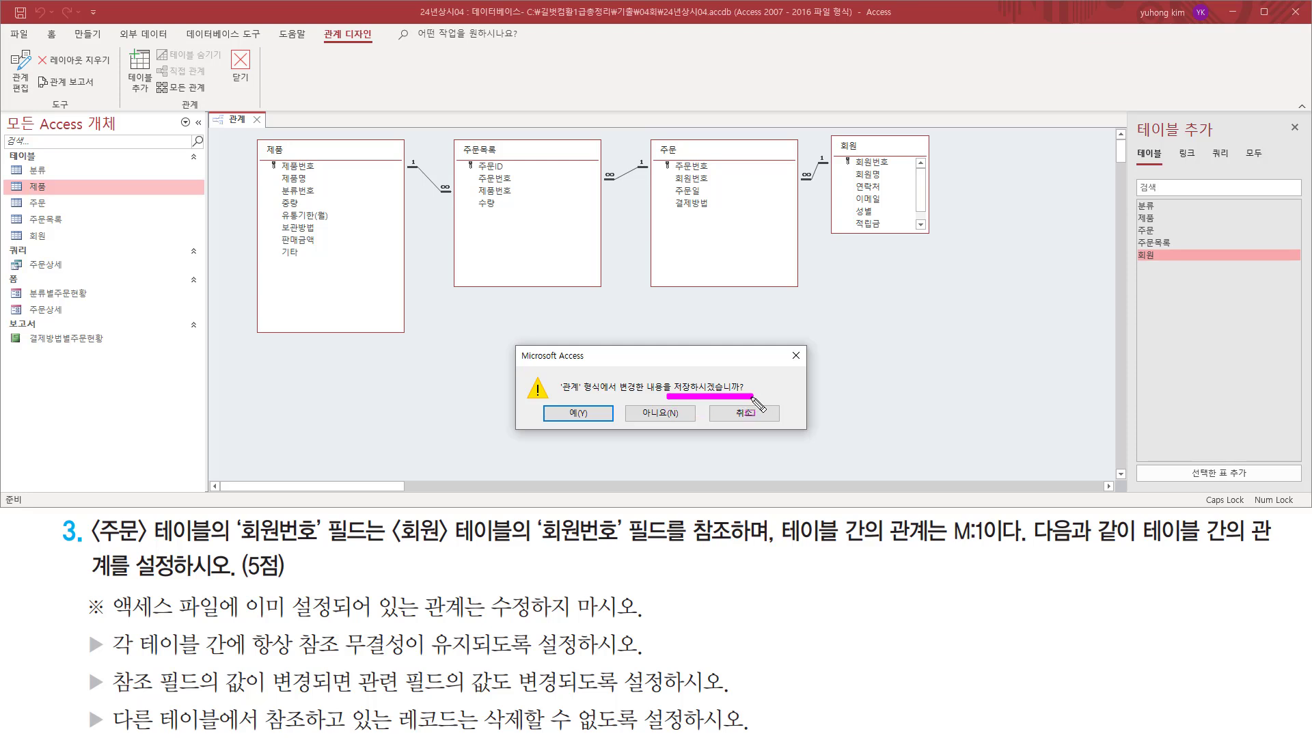
drag(554, 399, 571, 414)
key(Escape)
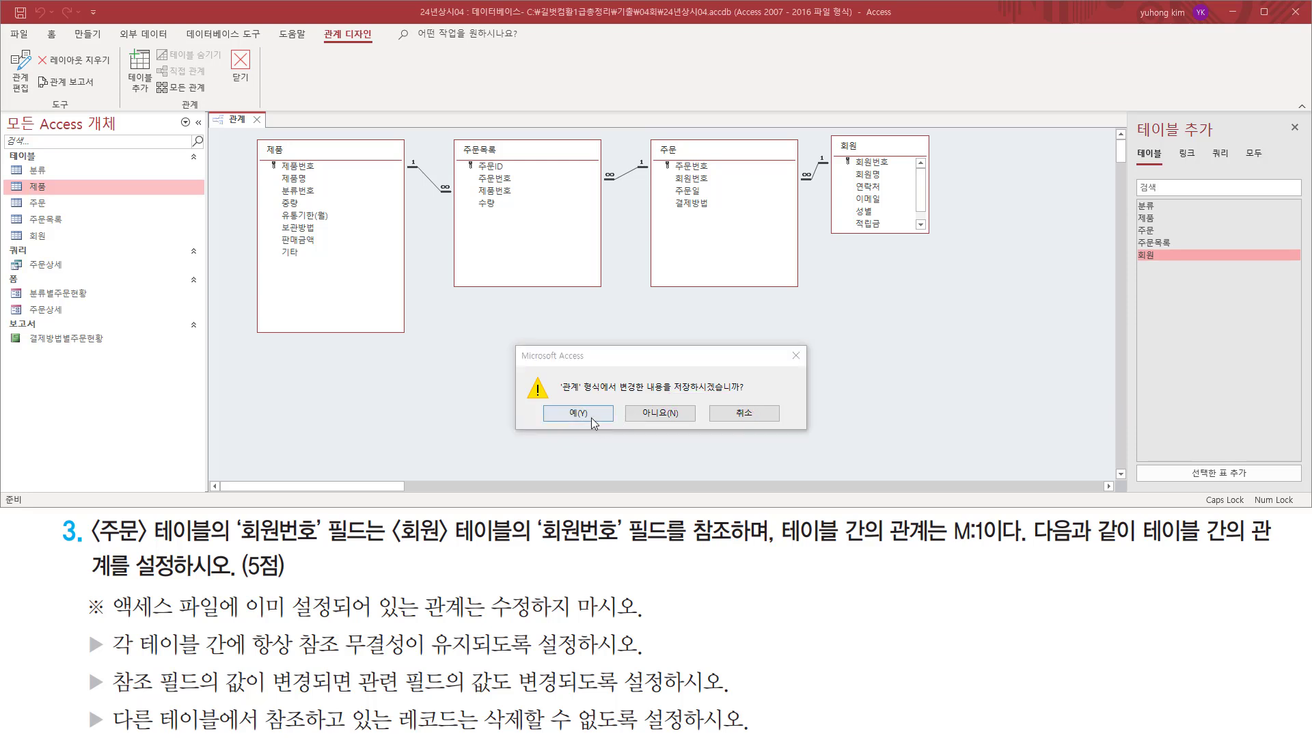
click(590, 414)
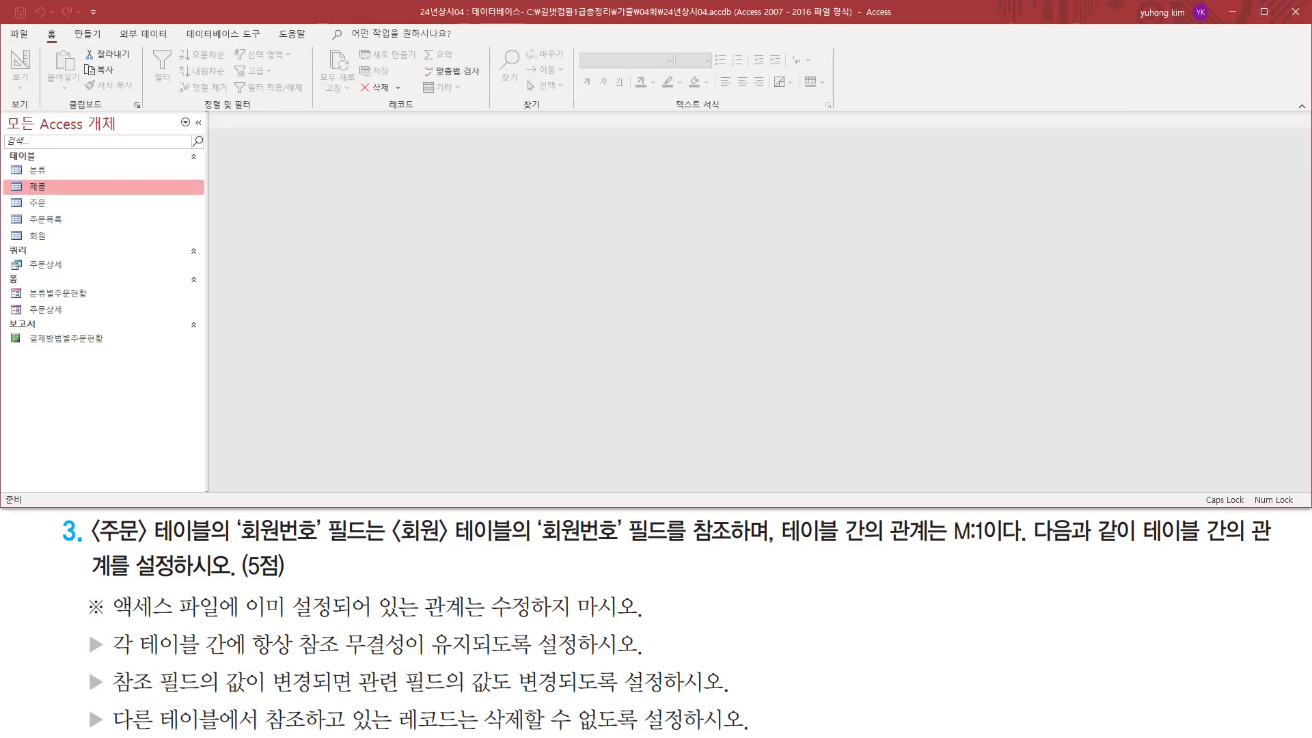